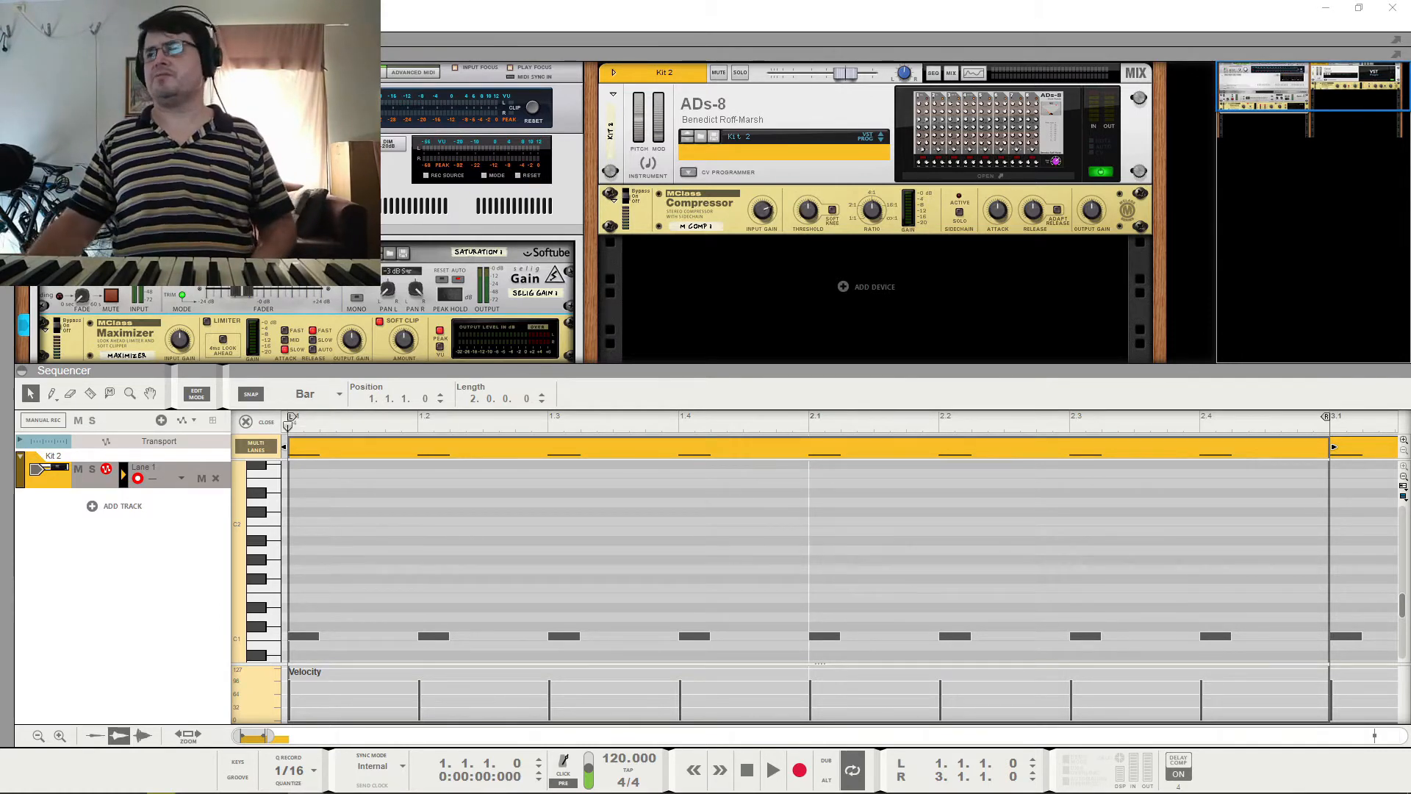
Inspect the ADs-8 drum module's full set of controls and play back the C1 kick pattern.
click(958, 134)
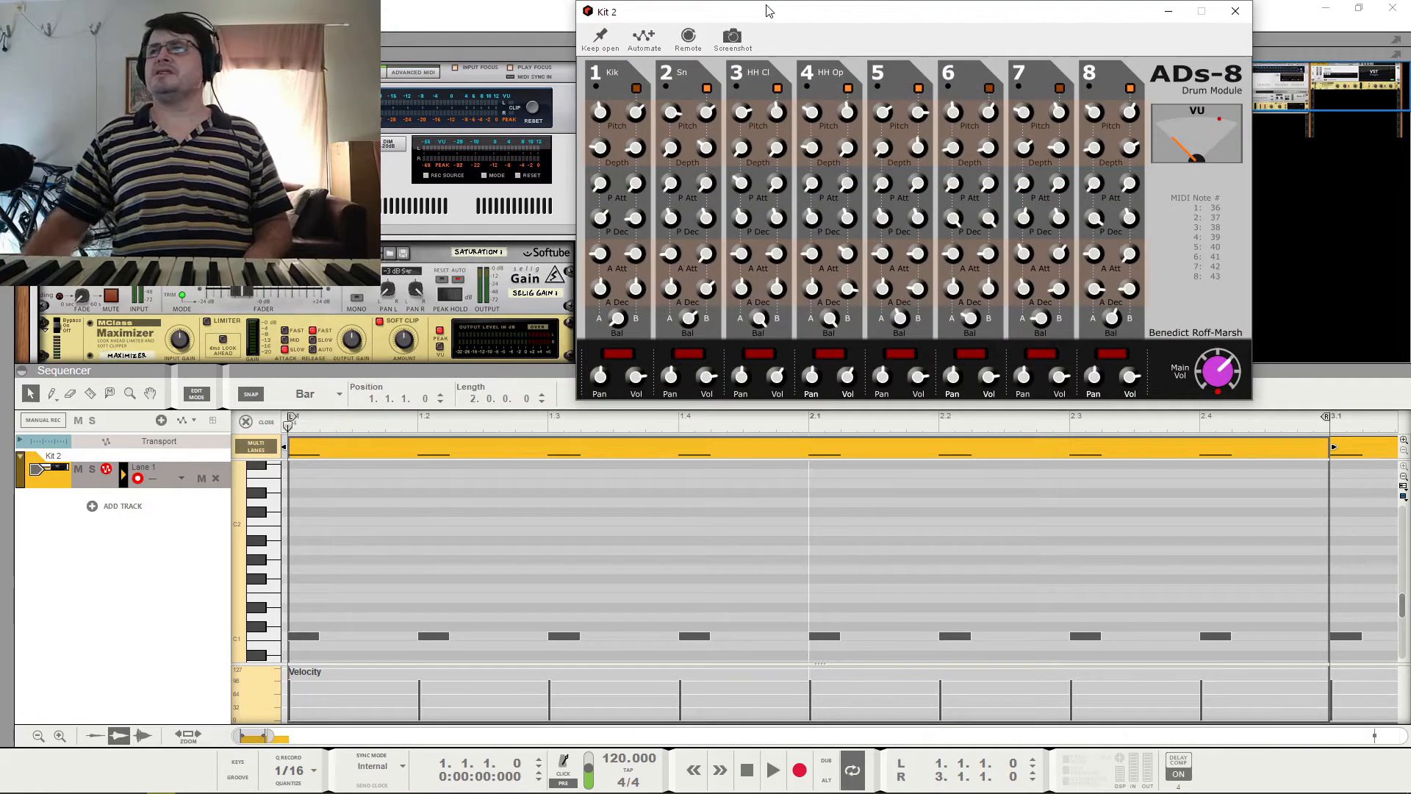
click(1234, 12)
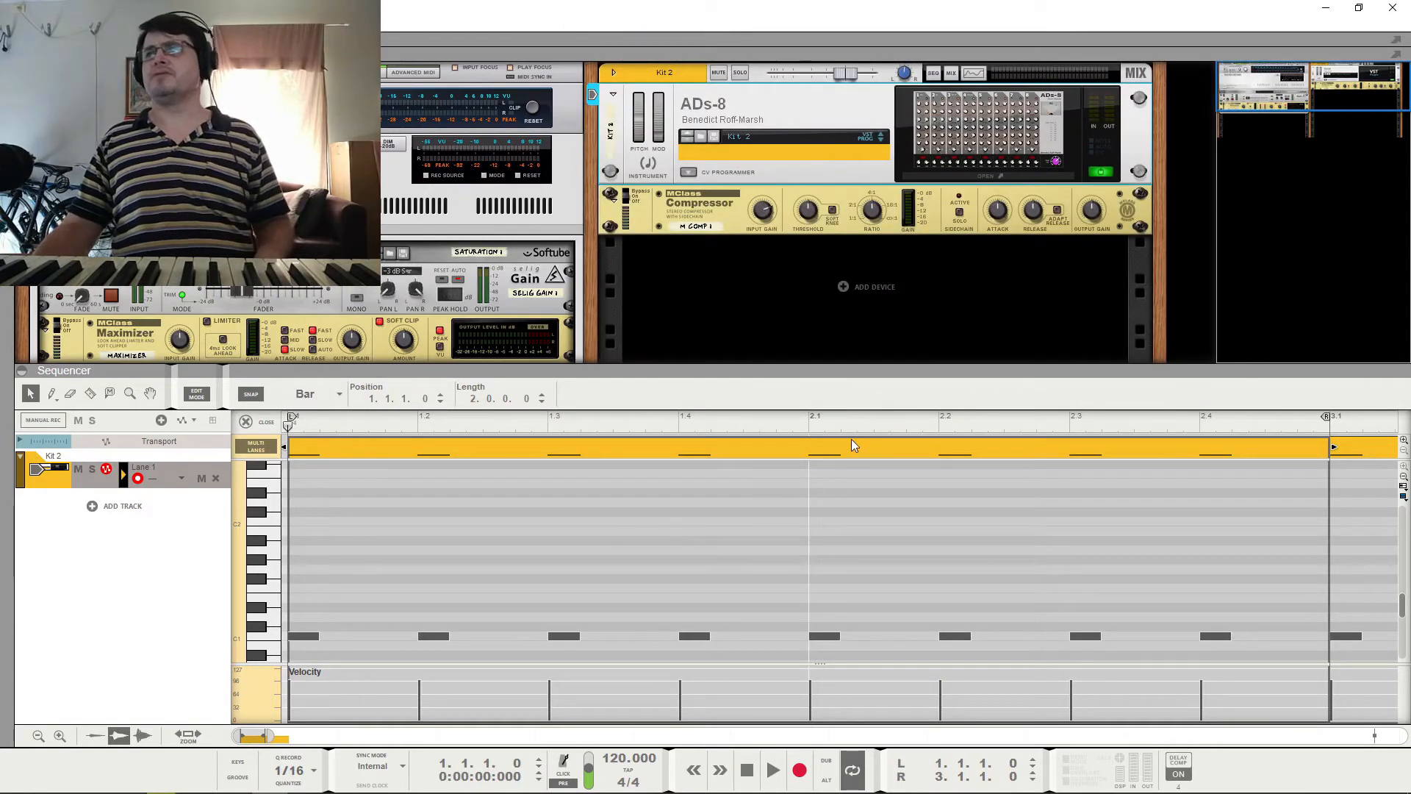
key(space)
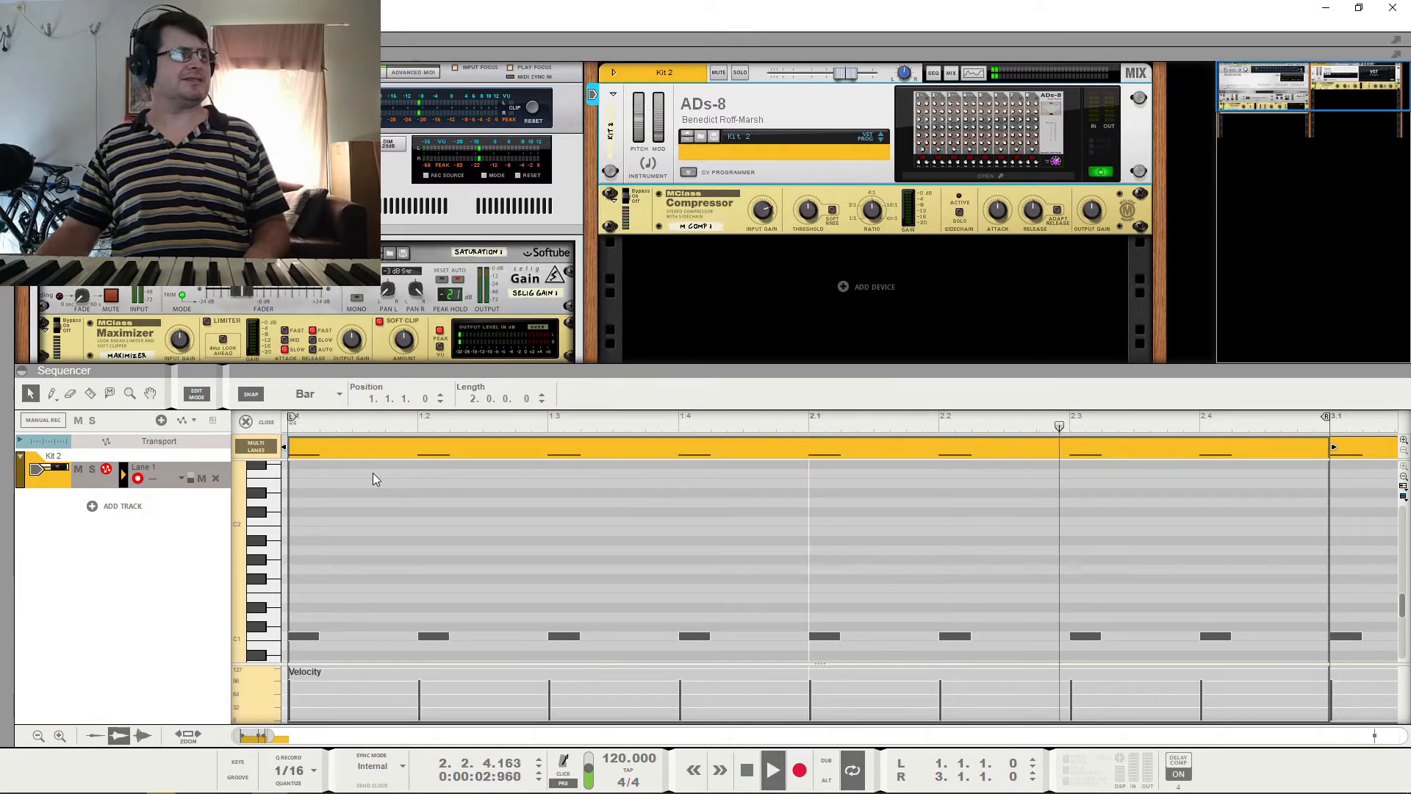
key(space)
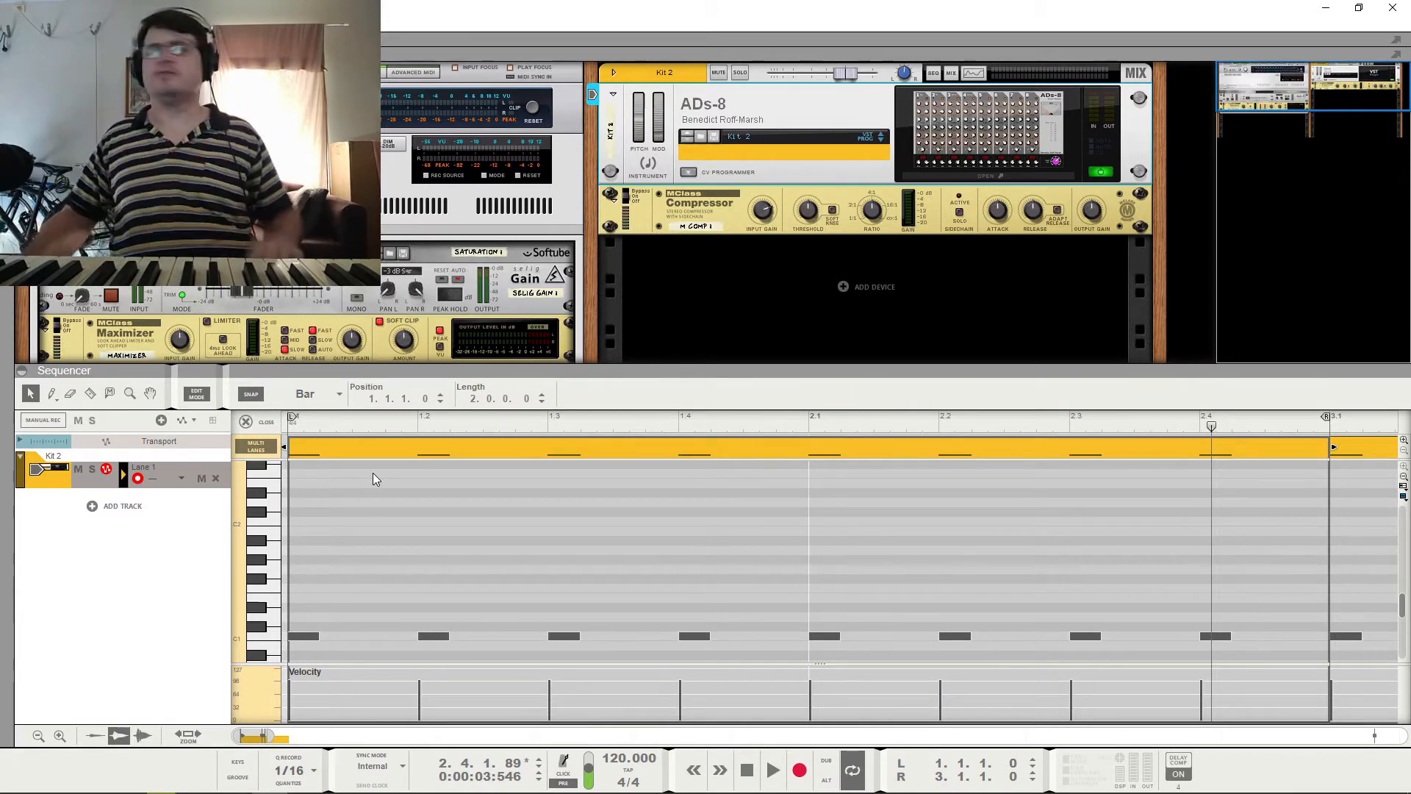
Raise the C1 notes on beats 2 and 4 of both bars to C#1 and return the playhead to the loop start.
double_click(433, 636)
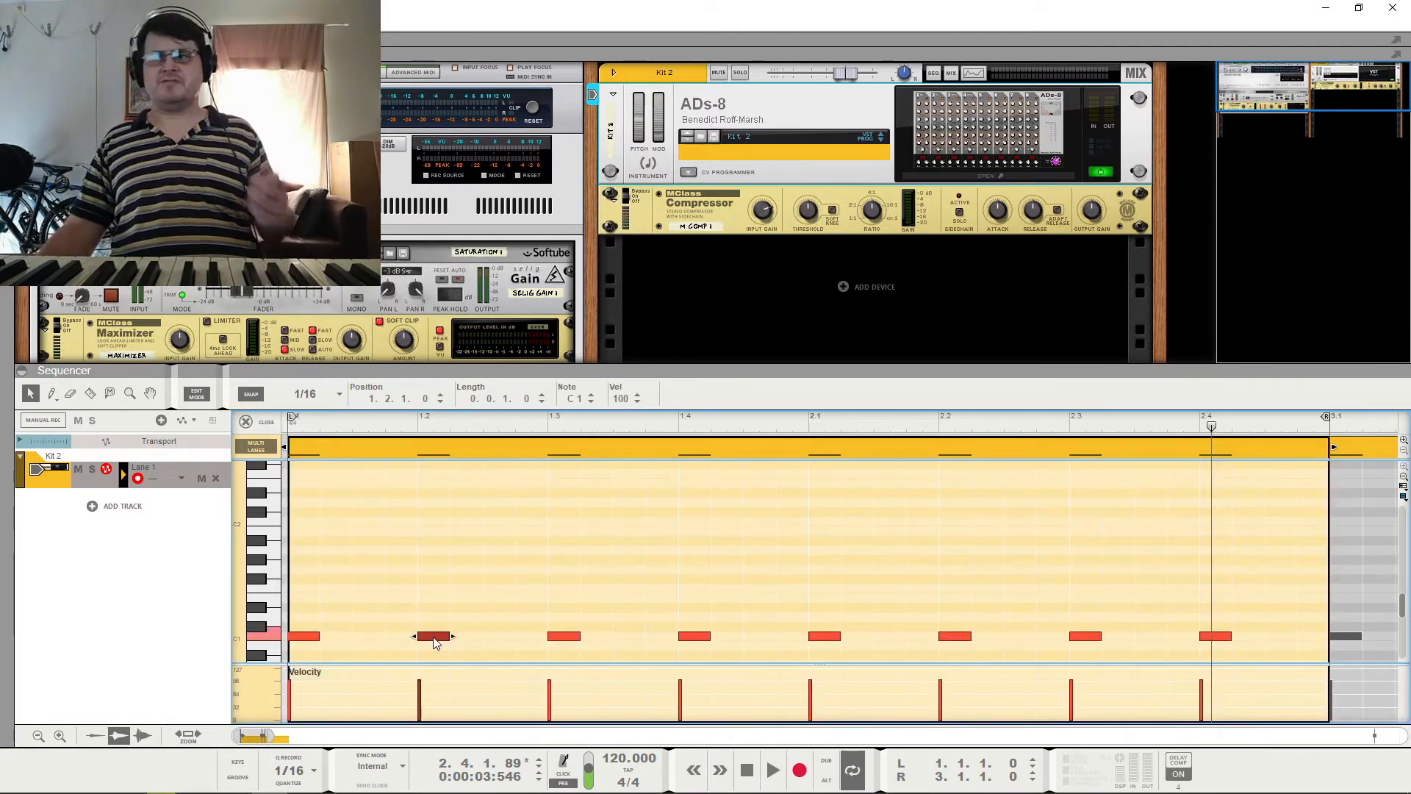
shift+click(691, 636)
shift+click(961, 636)
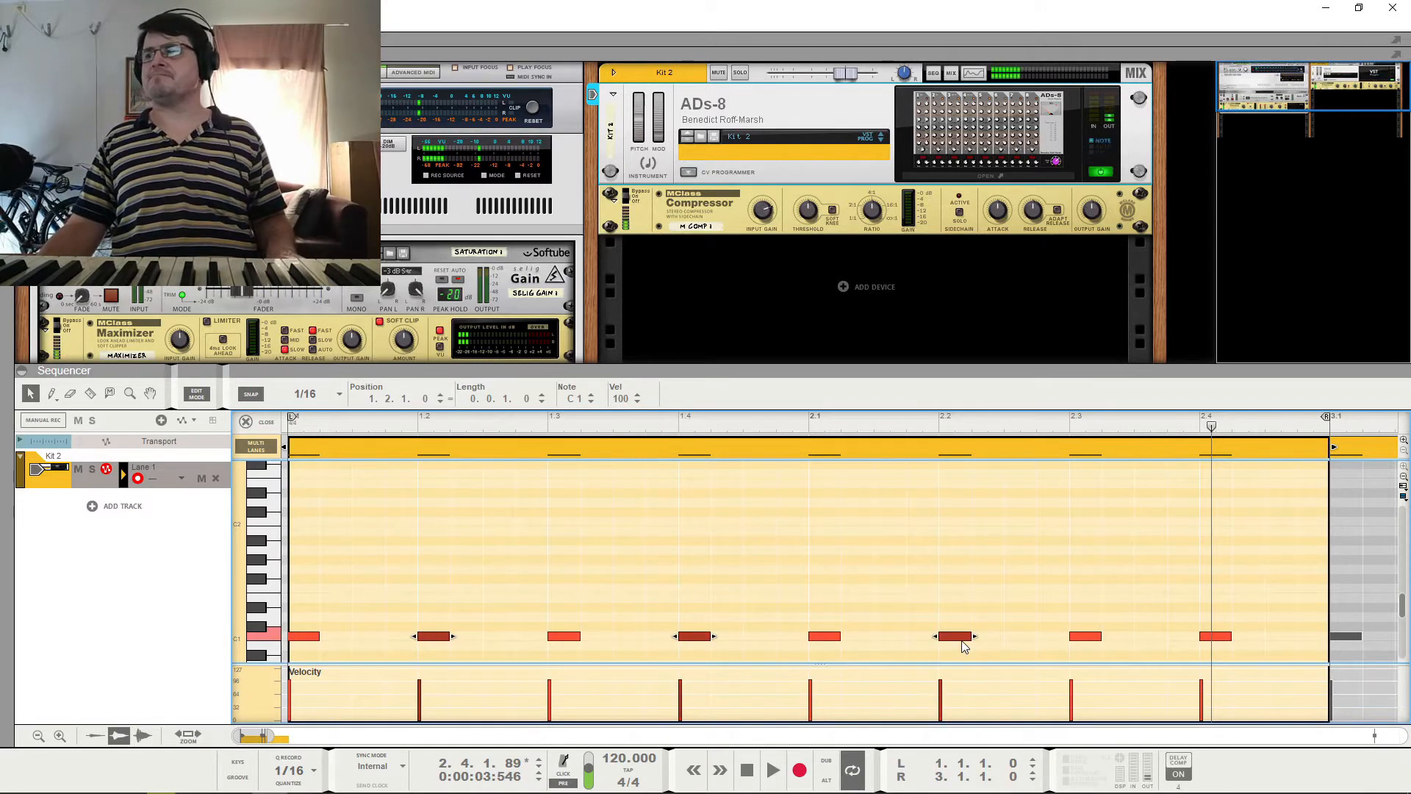
shift+click(1219, 636)
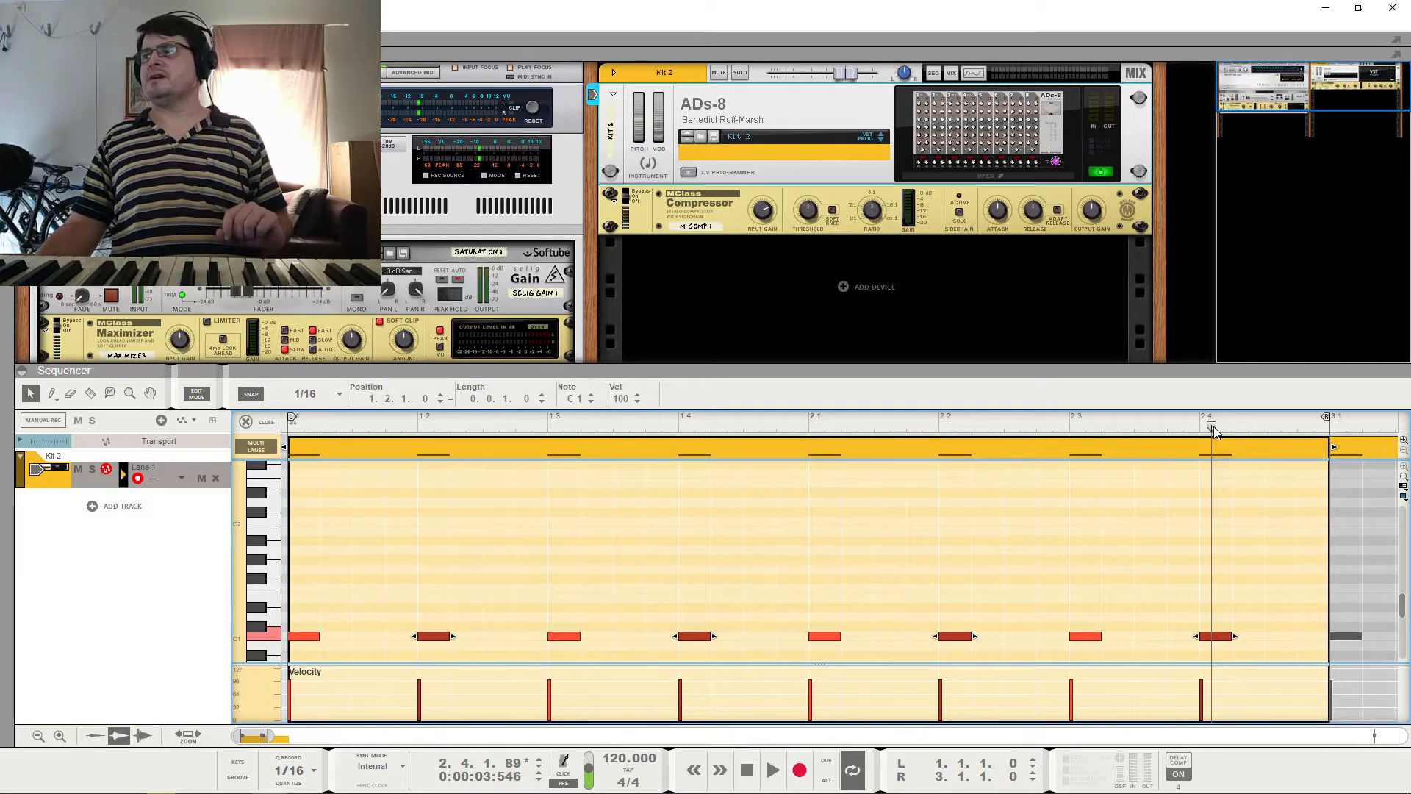
drag(1213, 426, 200, 445)
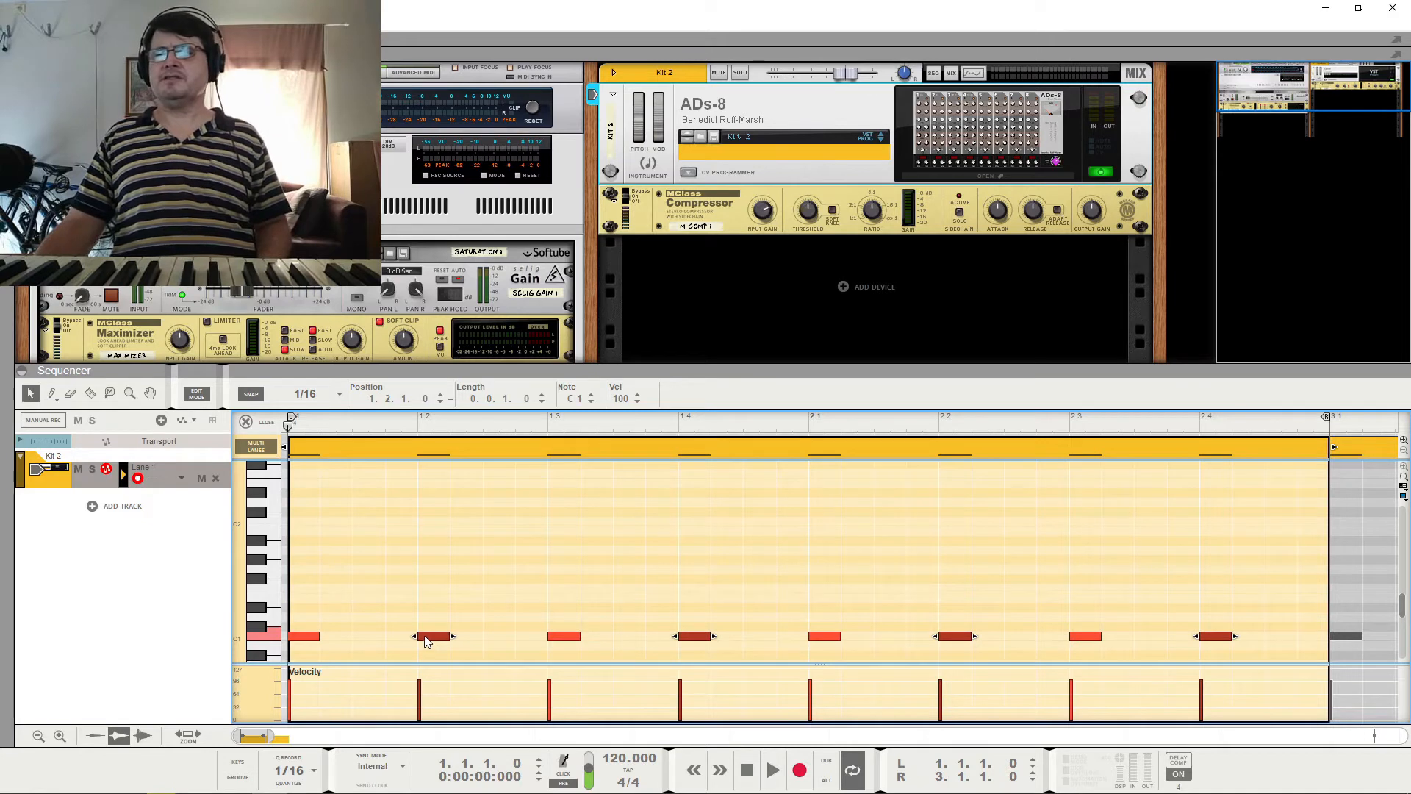
key(Up)
mouse_move(420, 630)
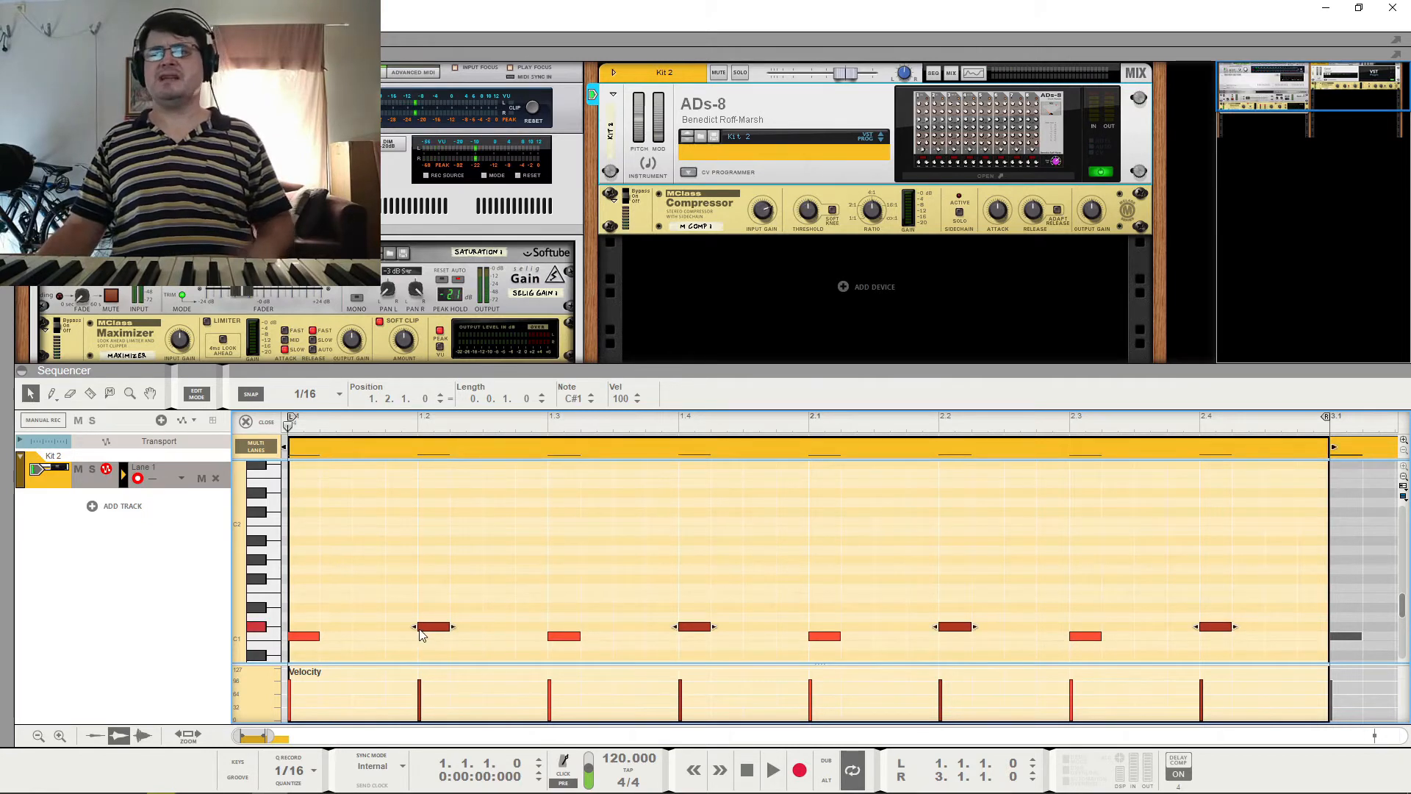
Play the alternating kick and snare pattern, restarting playback from bar 1.
key(space)
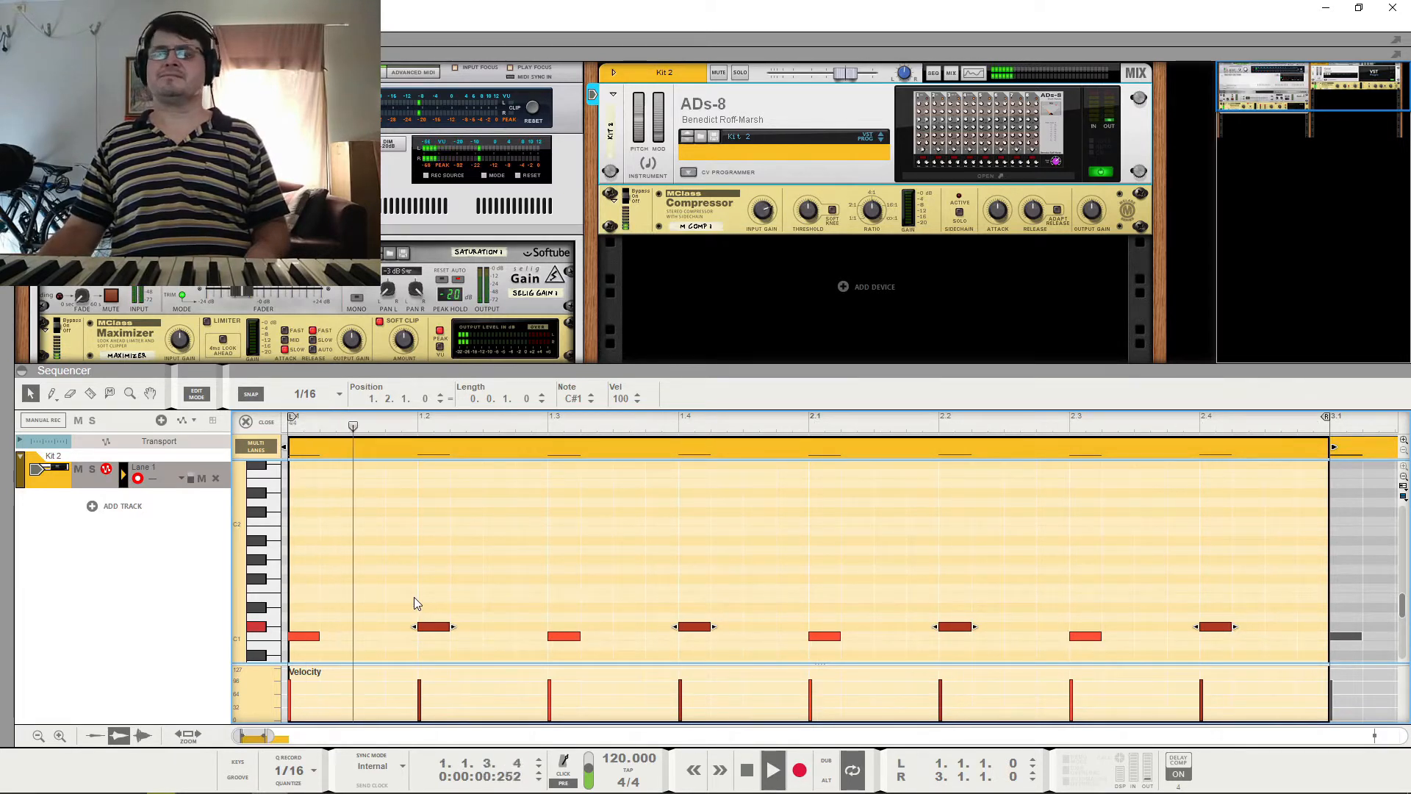
key(space)
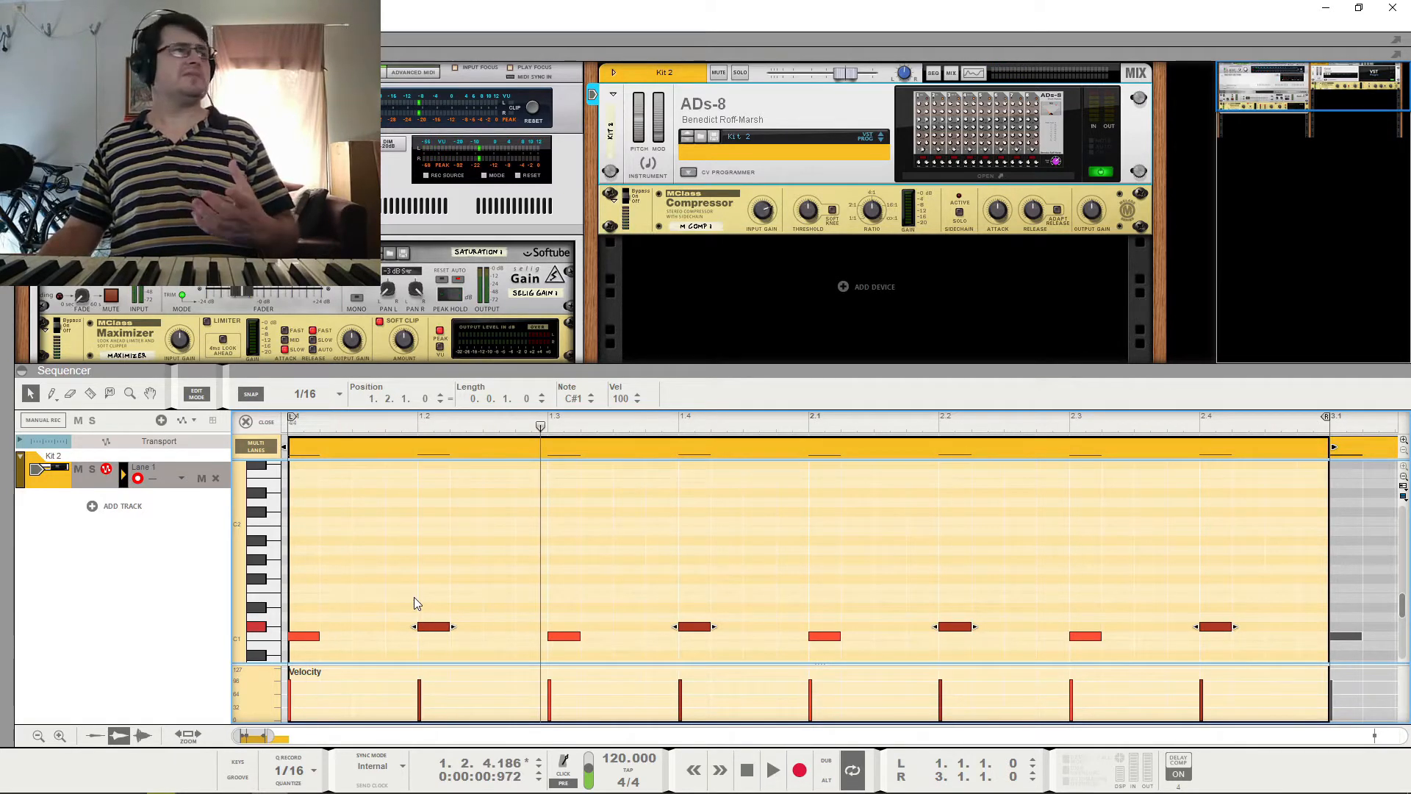
click(294, 429)
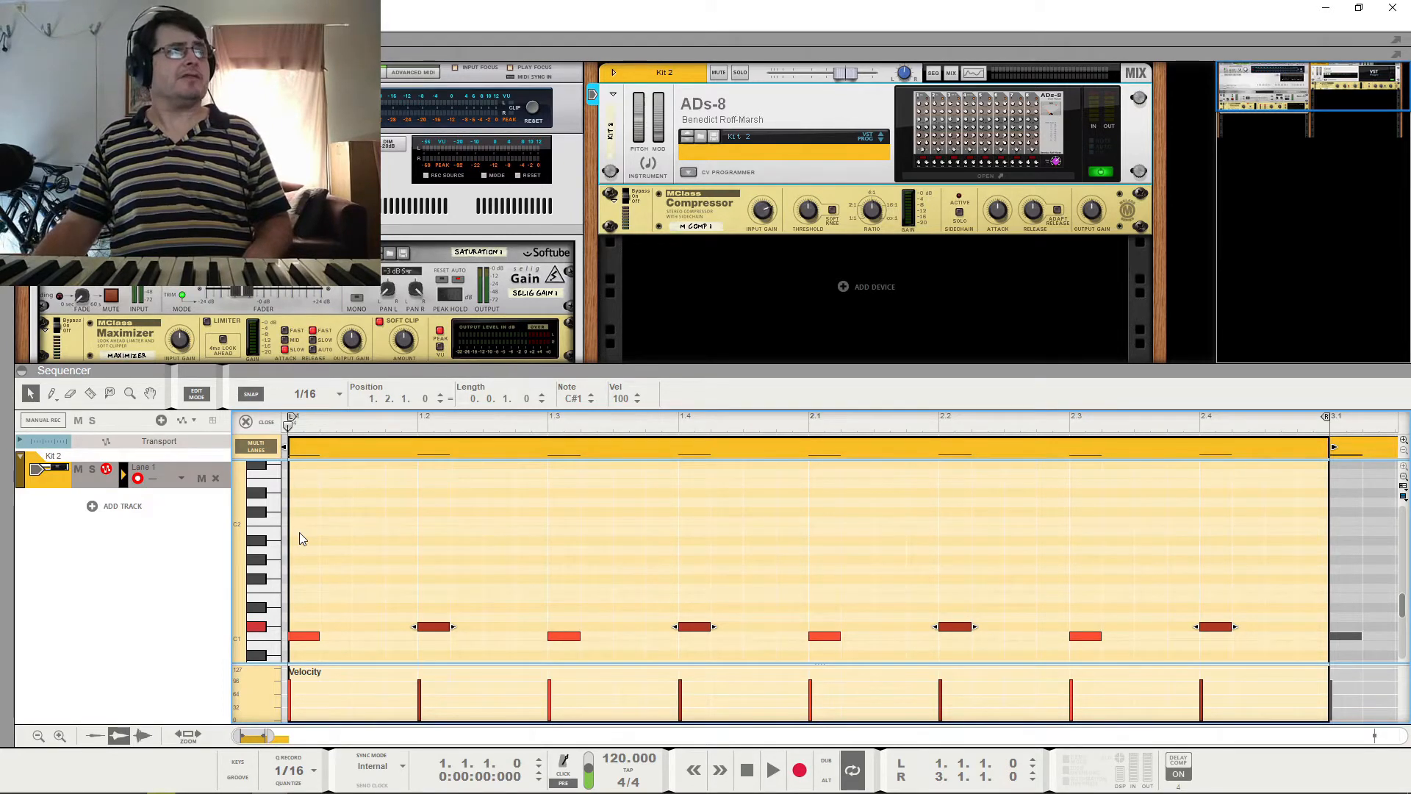
key(space)
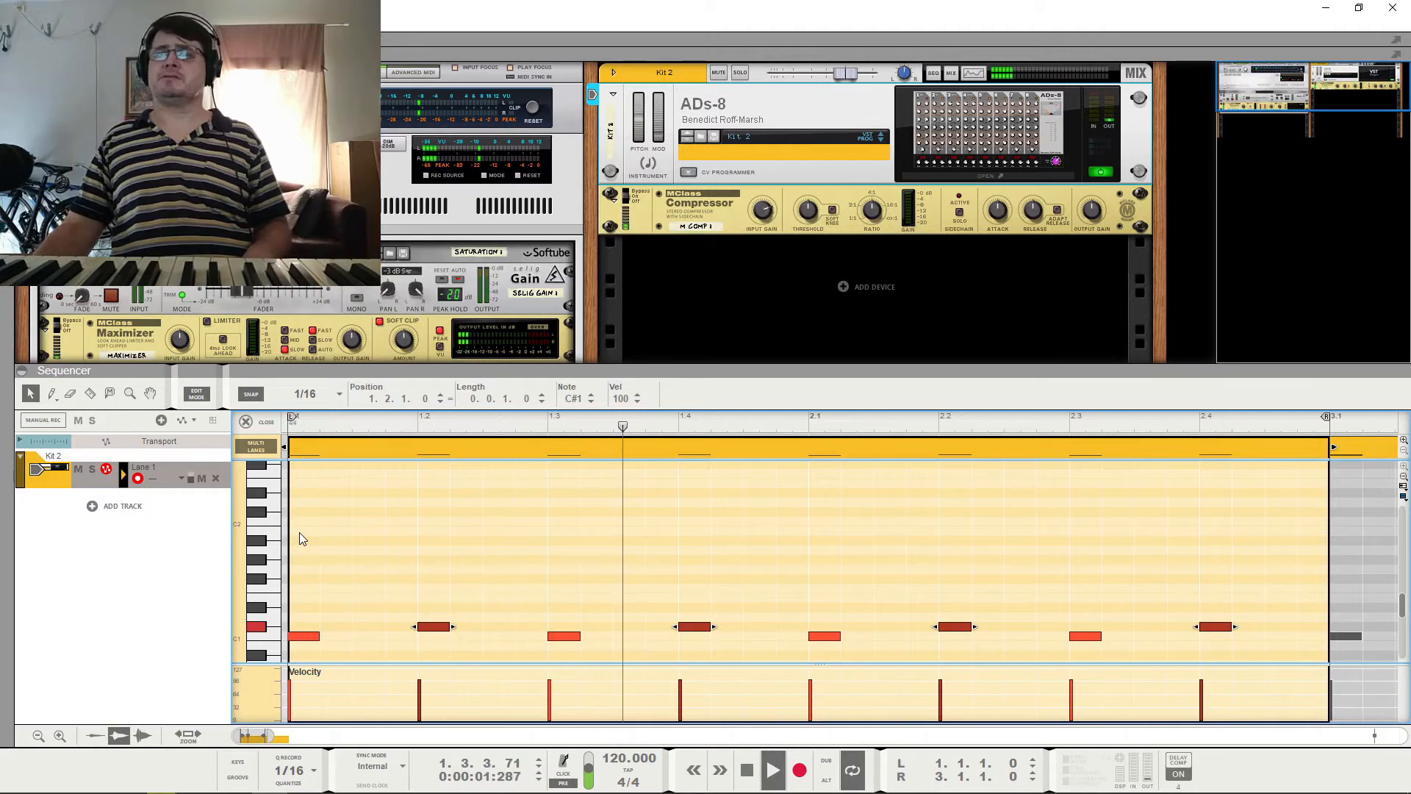
key(space)
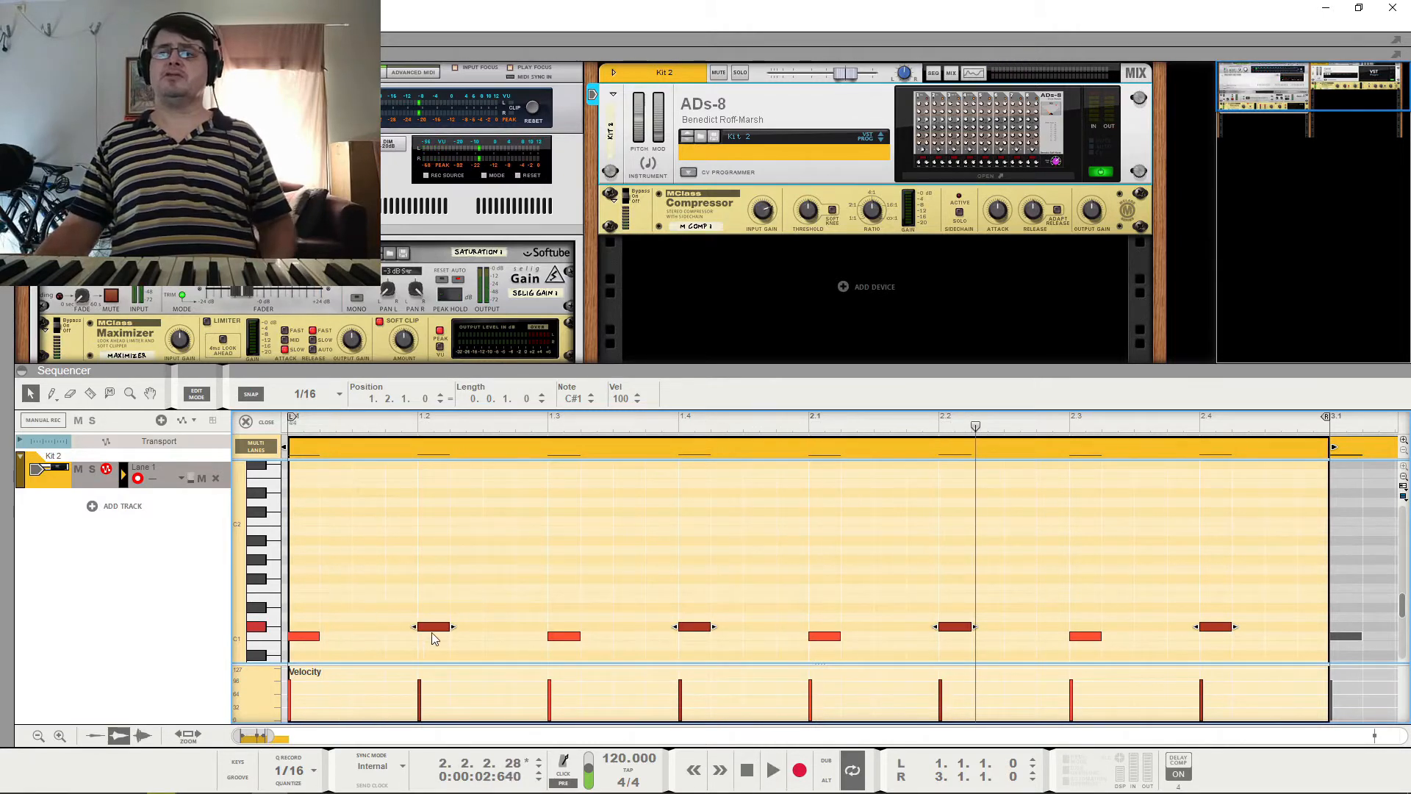
Try layering copies of the four C#1 snare notes on C1, then delete the copies and replay the loop.
drag(433, 634, 434, 642)
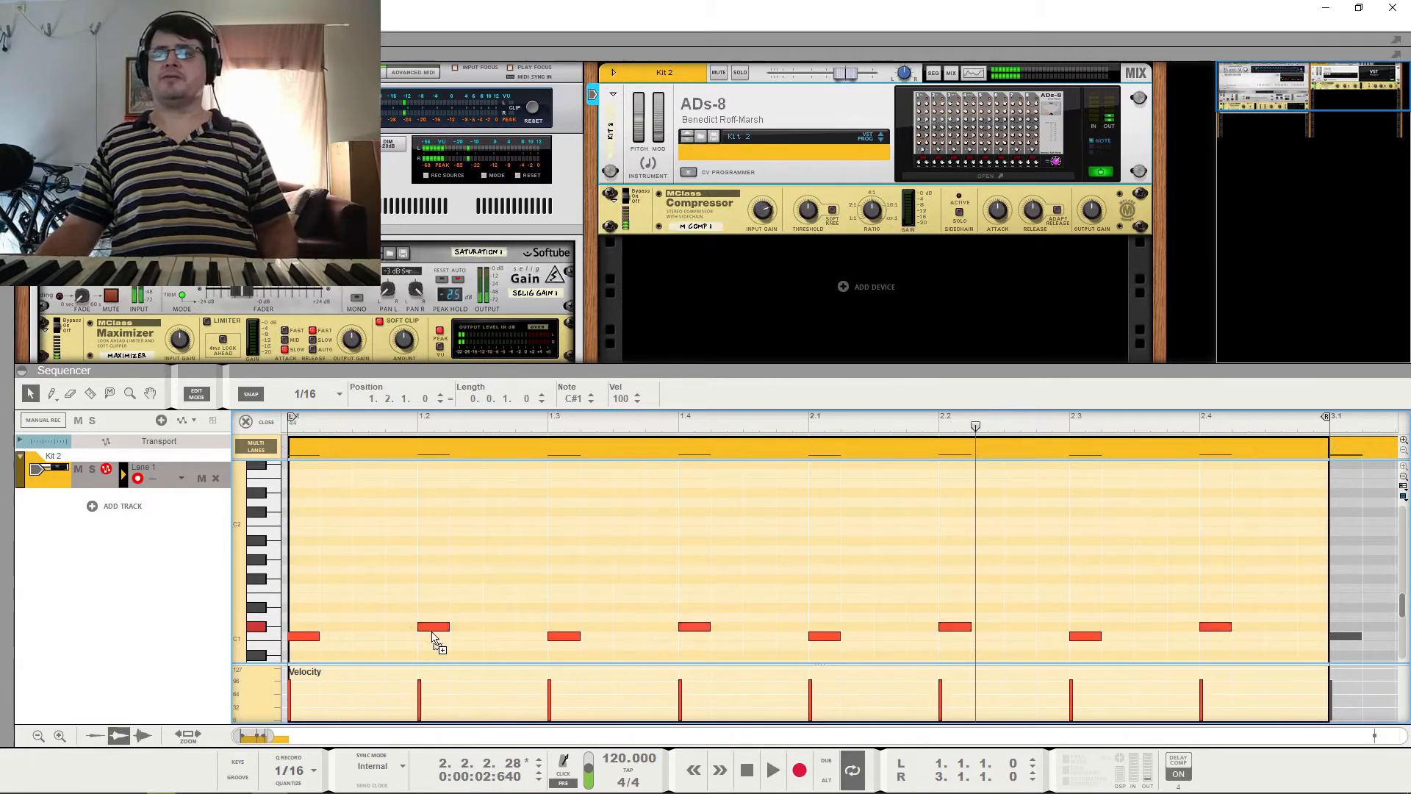
key(space)
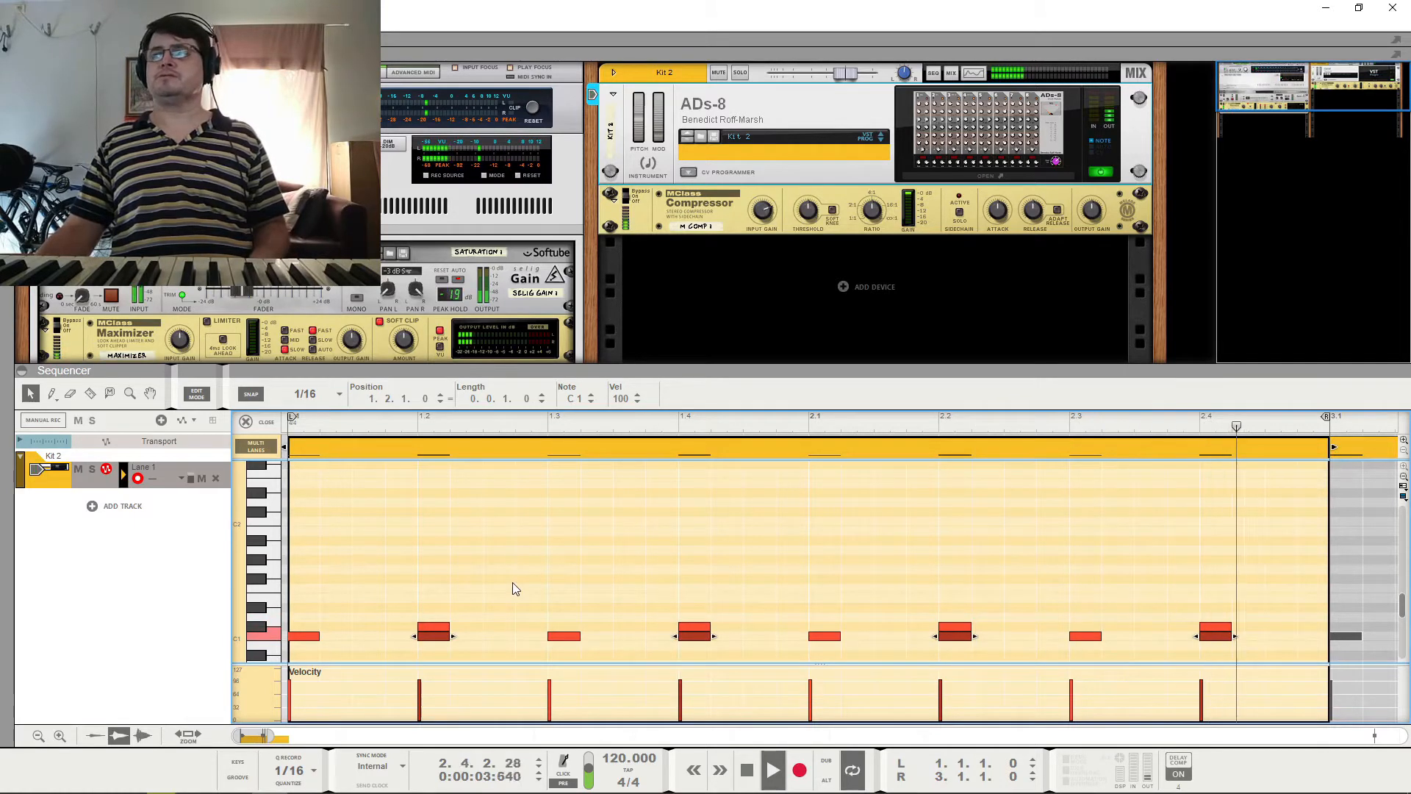
key(space)
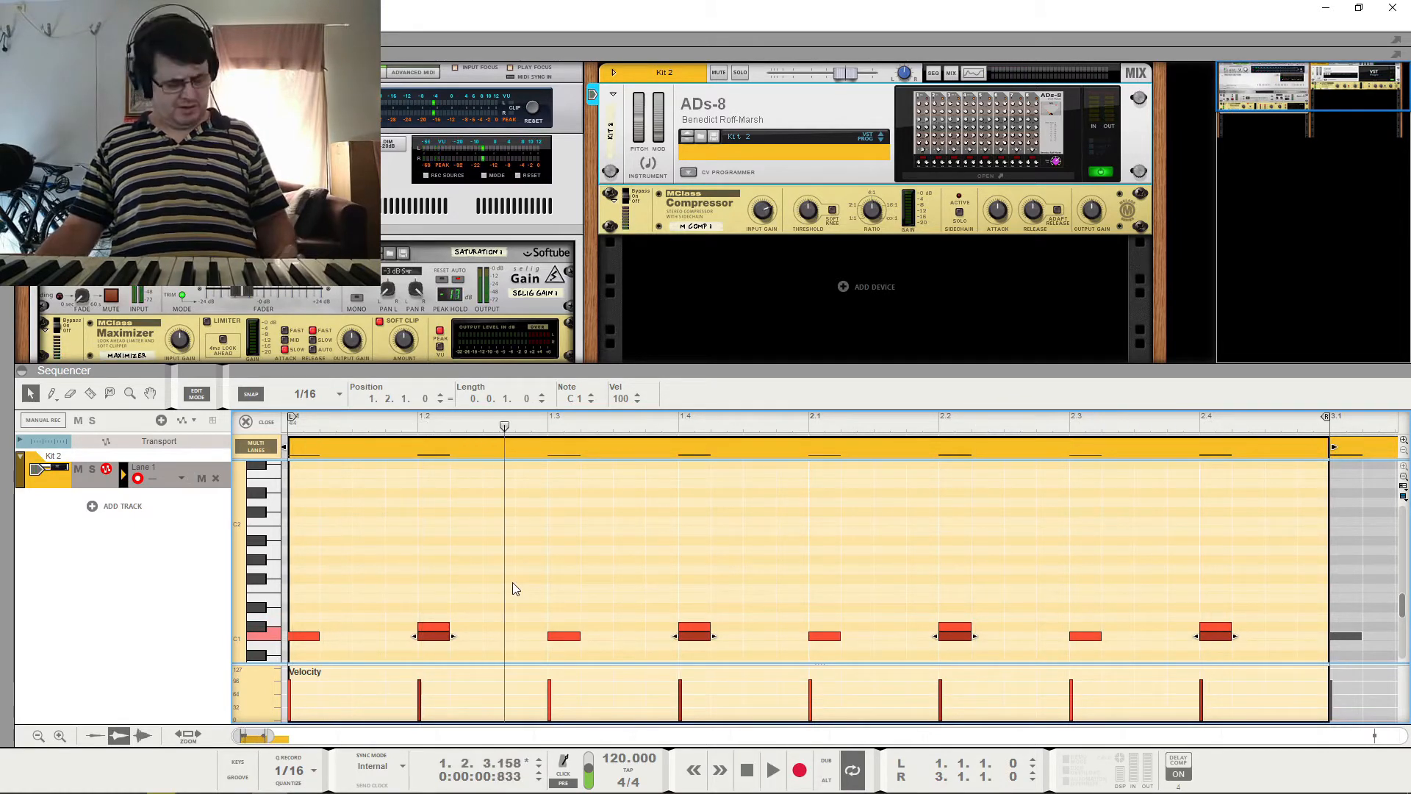
key(Delete)
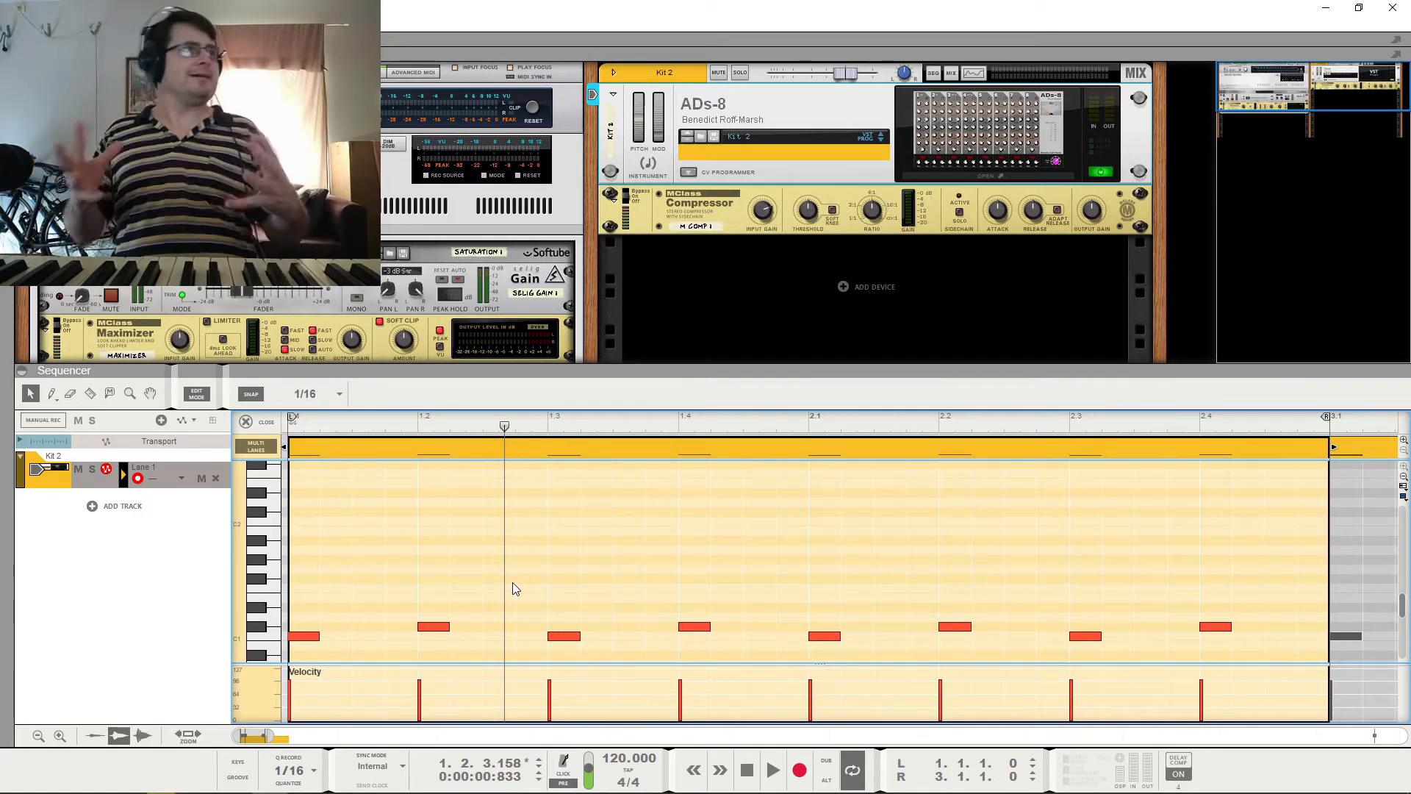
key(space)
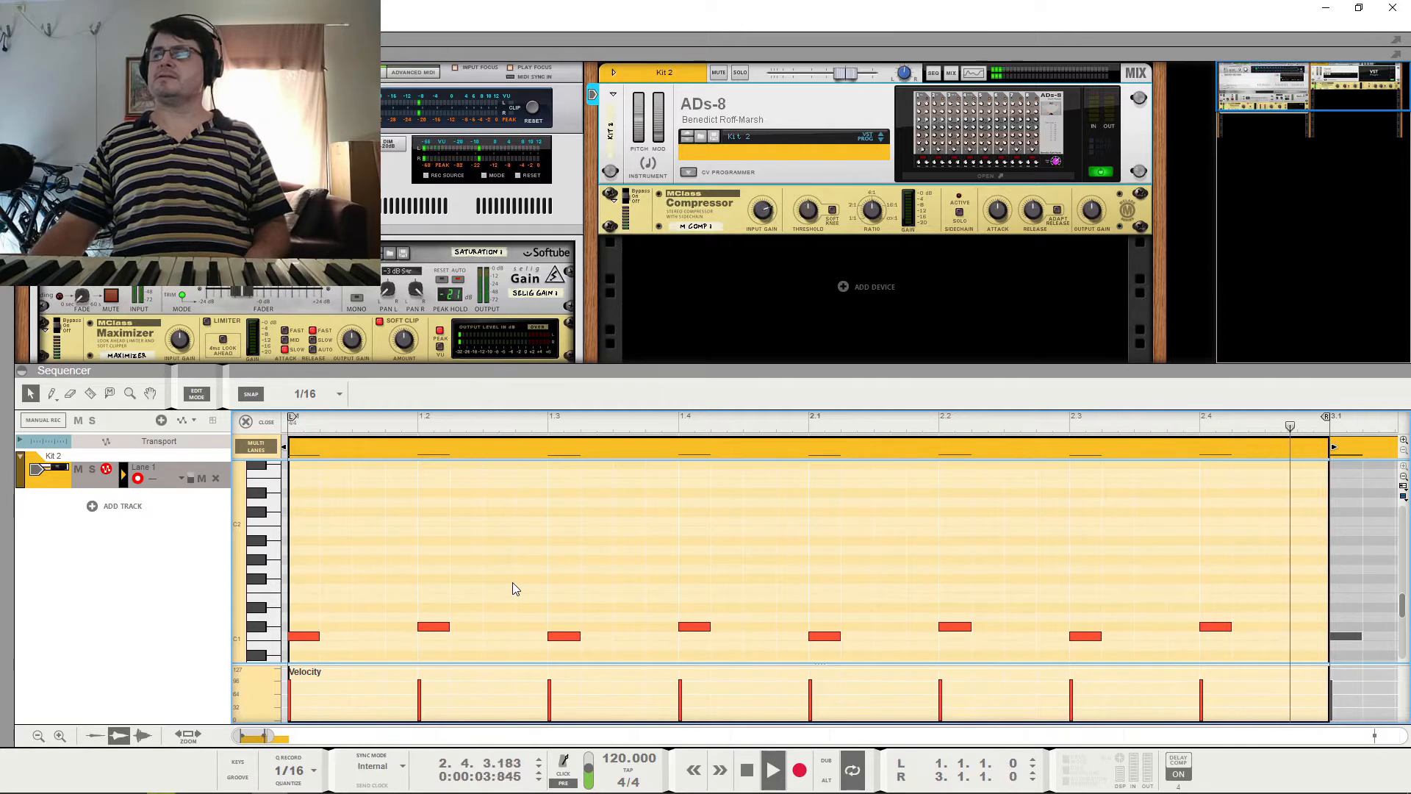
key(space)
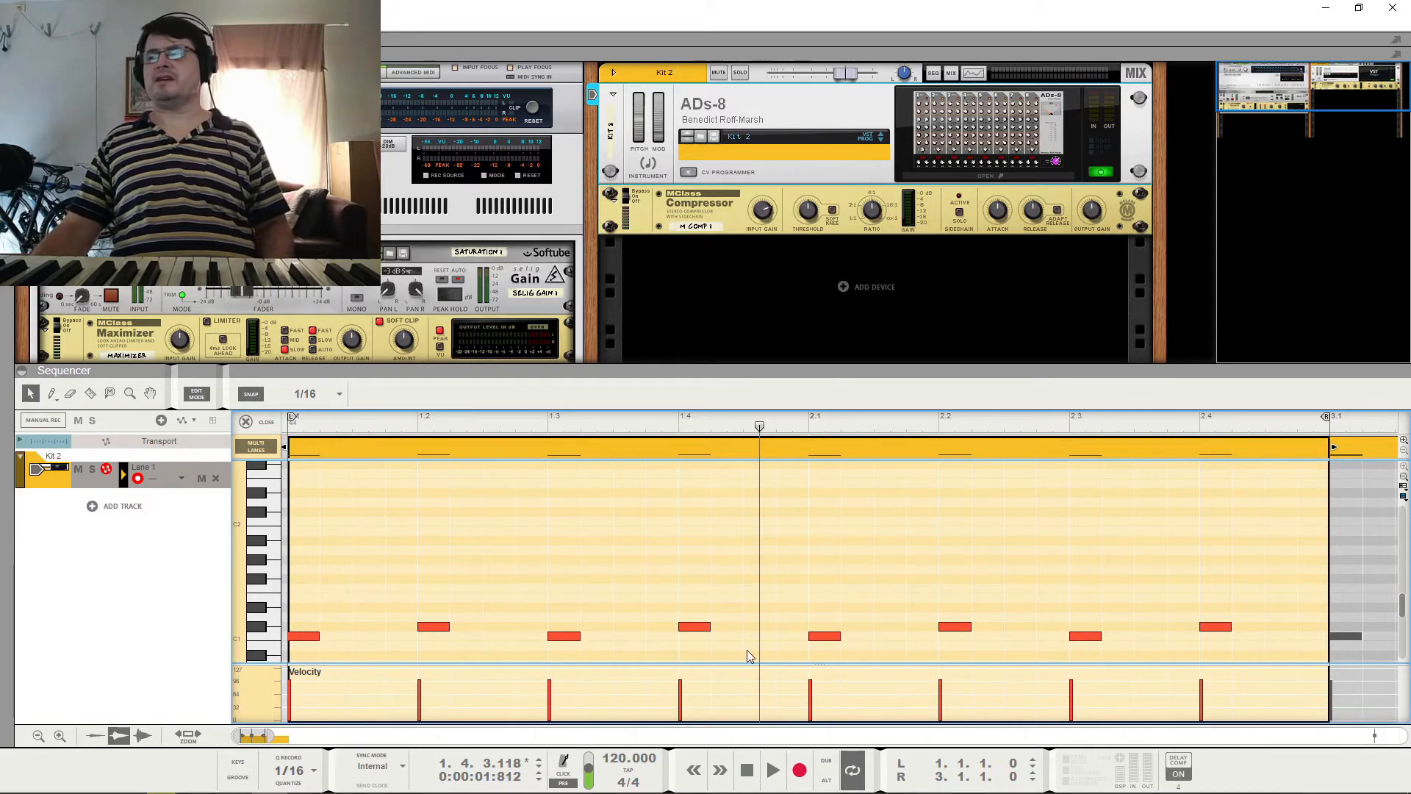
Add D1 closed hi-hat notes on every eighth note of bar 1, copy them to bar 2, and play the loop.
click(303, 615)
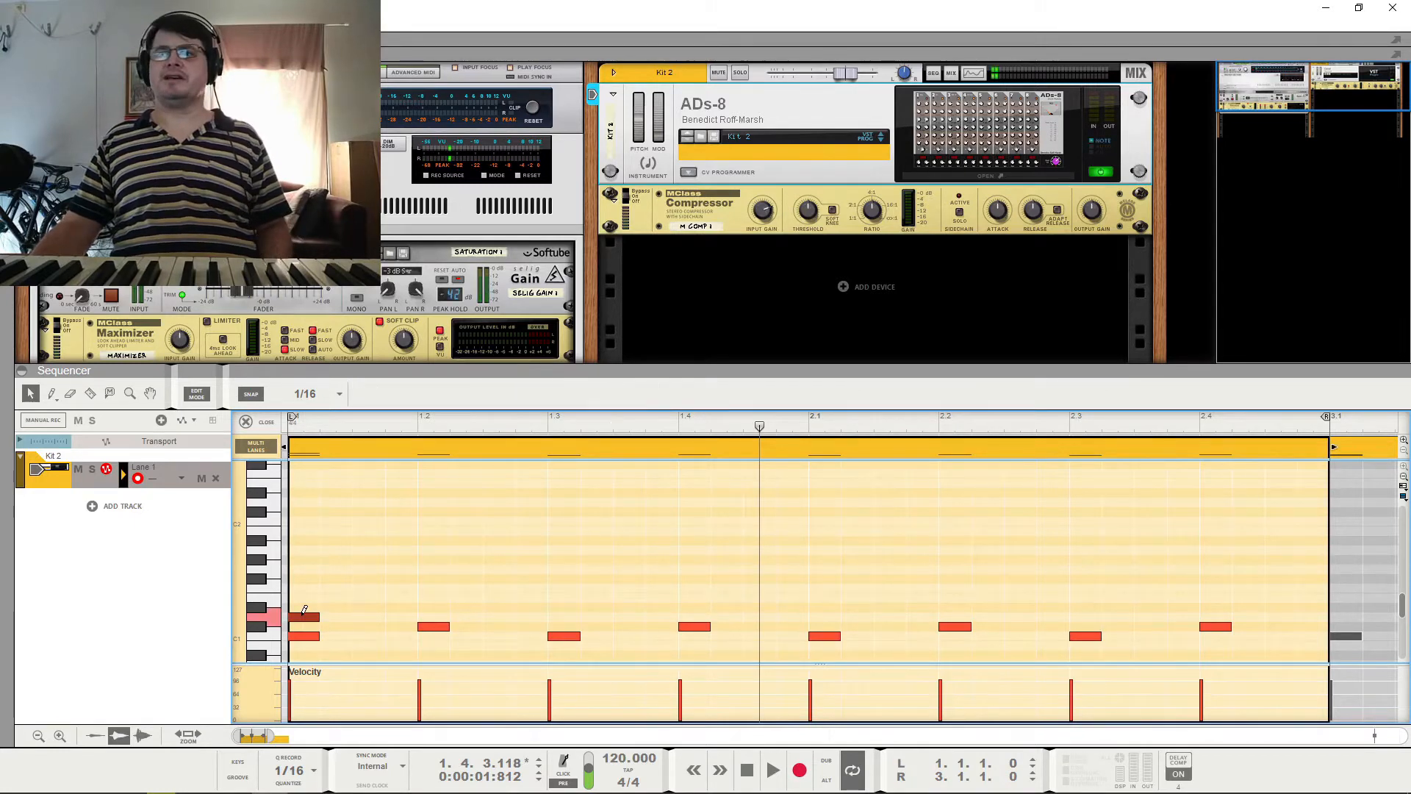
click(360, 616)
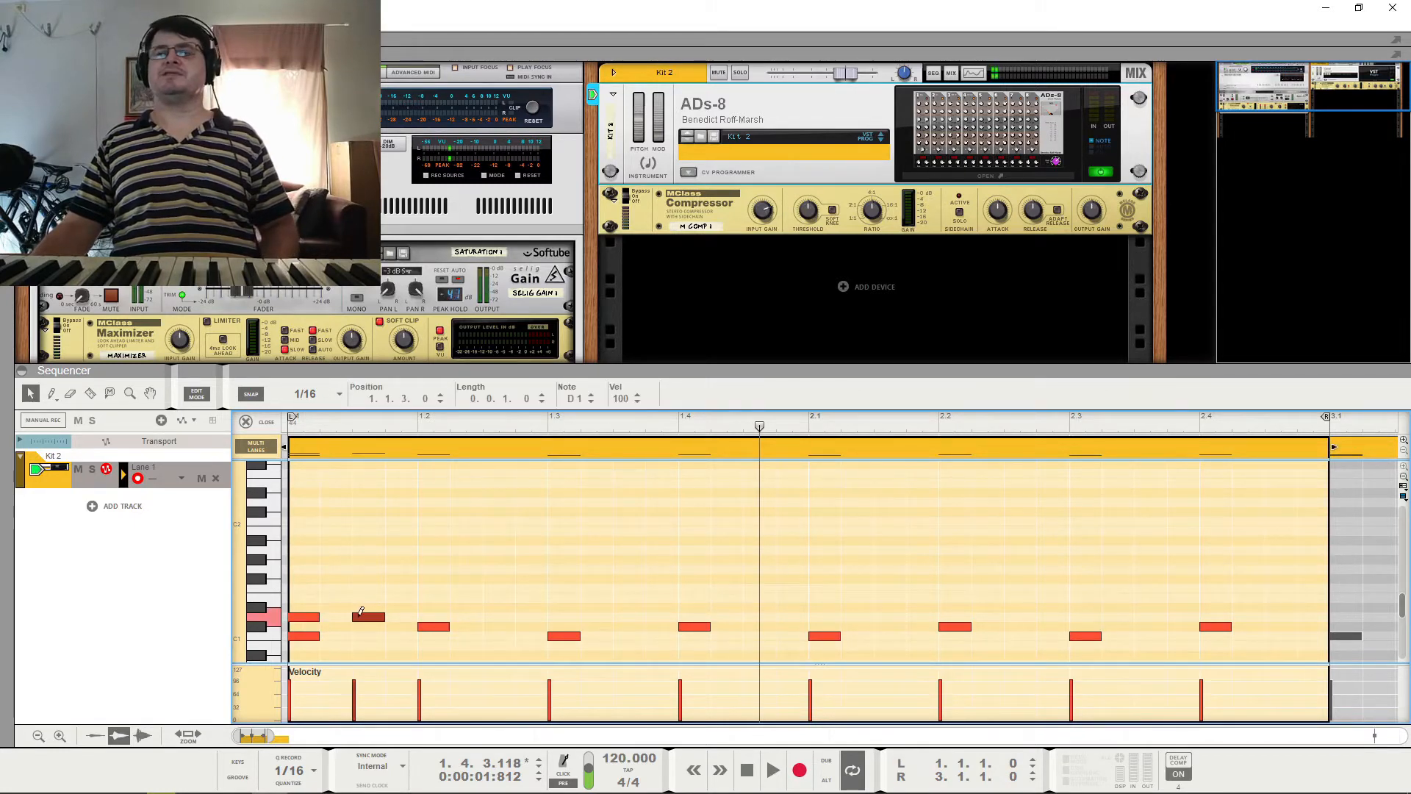
click(433, 616)
click(499, 616)
drag(590, 593, 567, 623)
drag(929, 594, 818, 623)
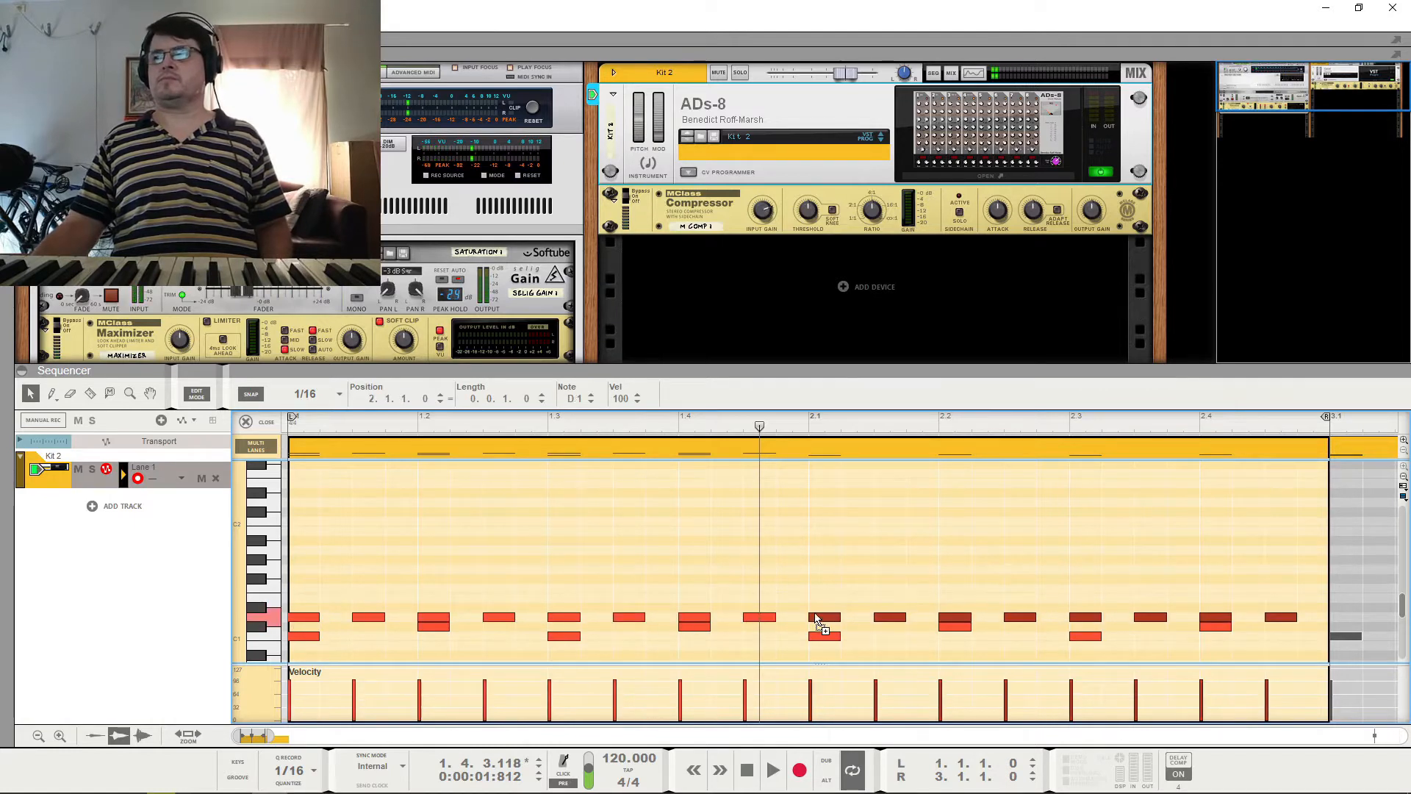
key(space)
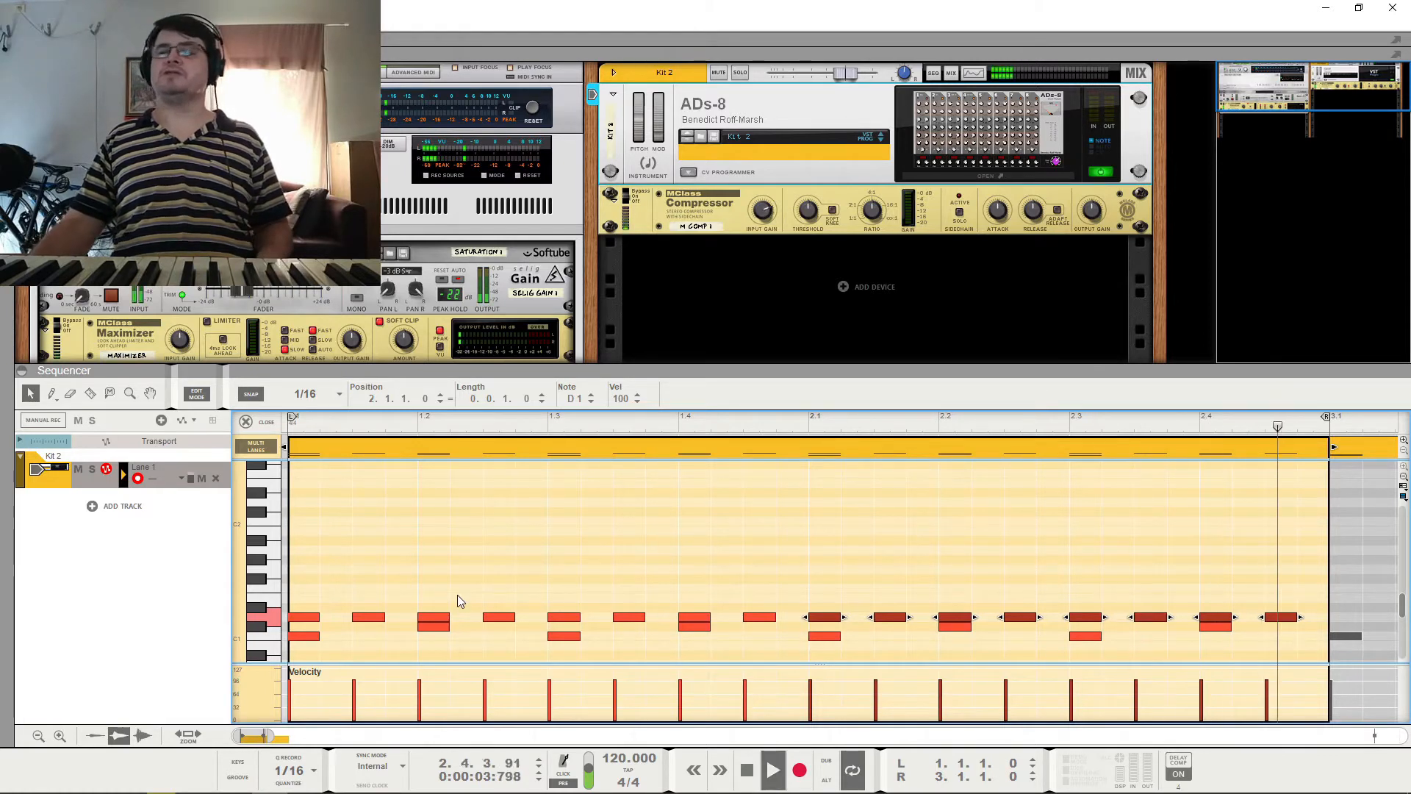
key(space)
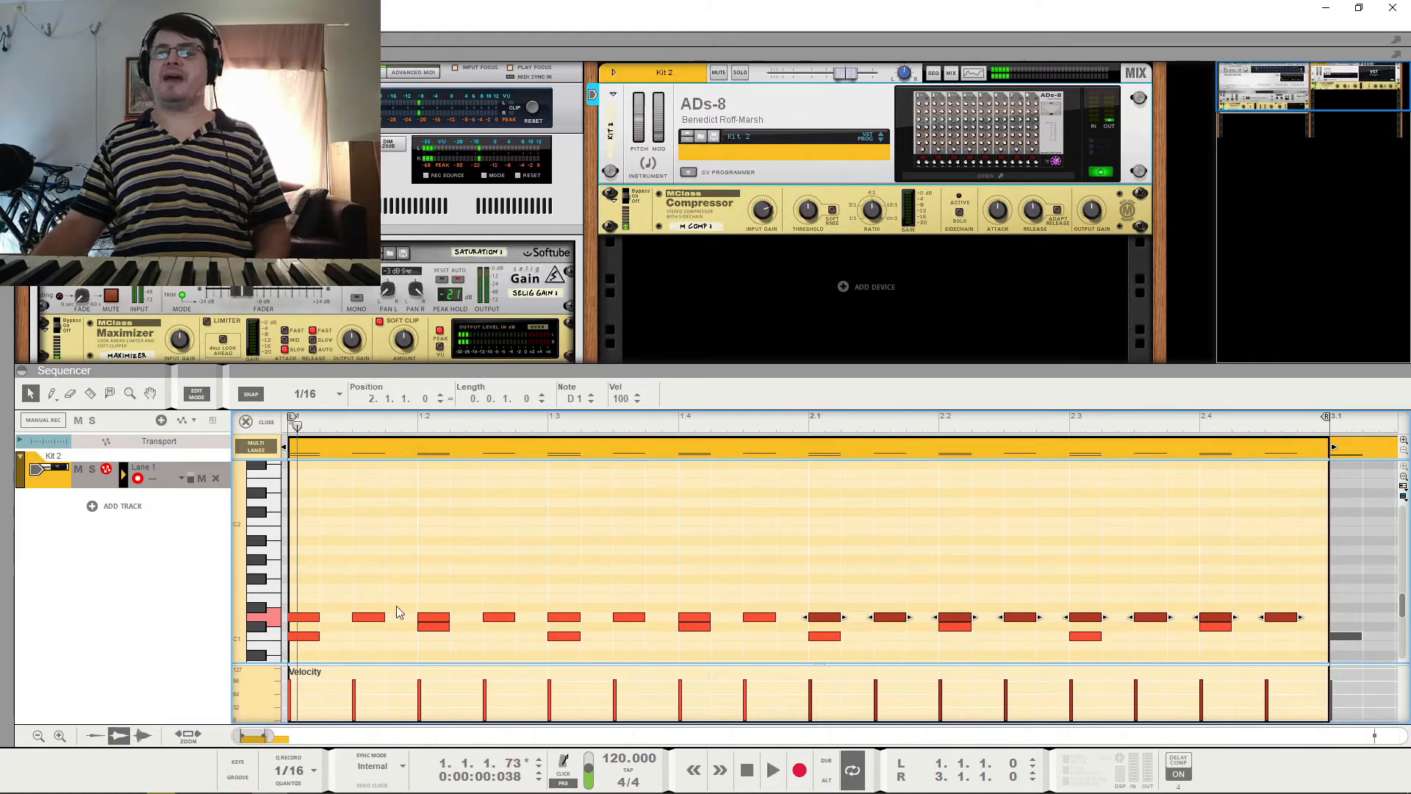
Delete the D1 hi-hat notes that fall on the beats in both bars, keeping only the offbeat ones.
click(312, 622)
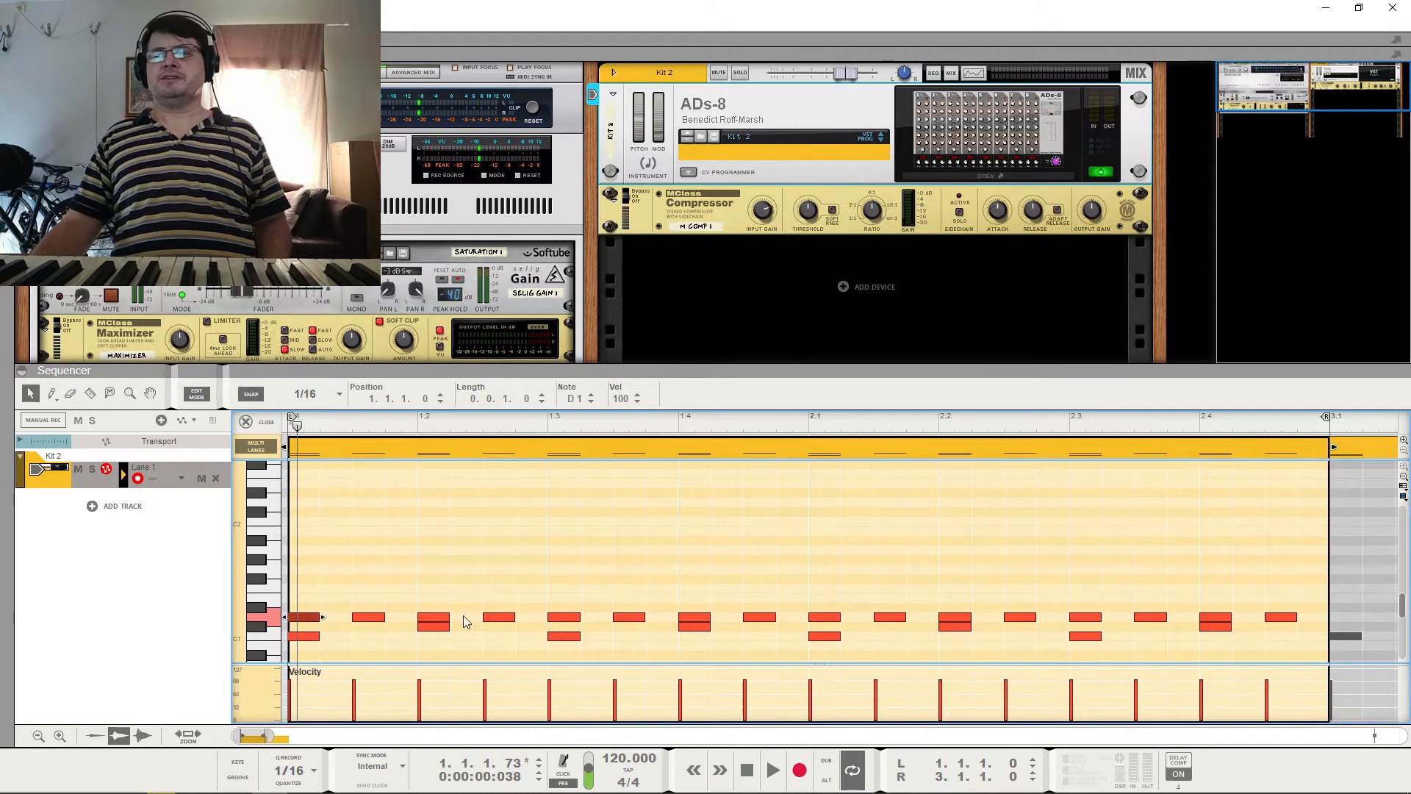
shift+click(436, 623)
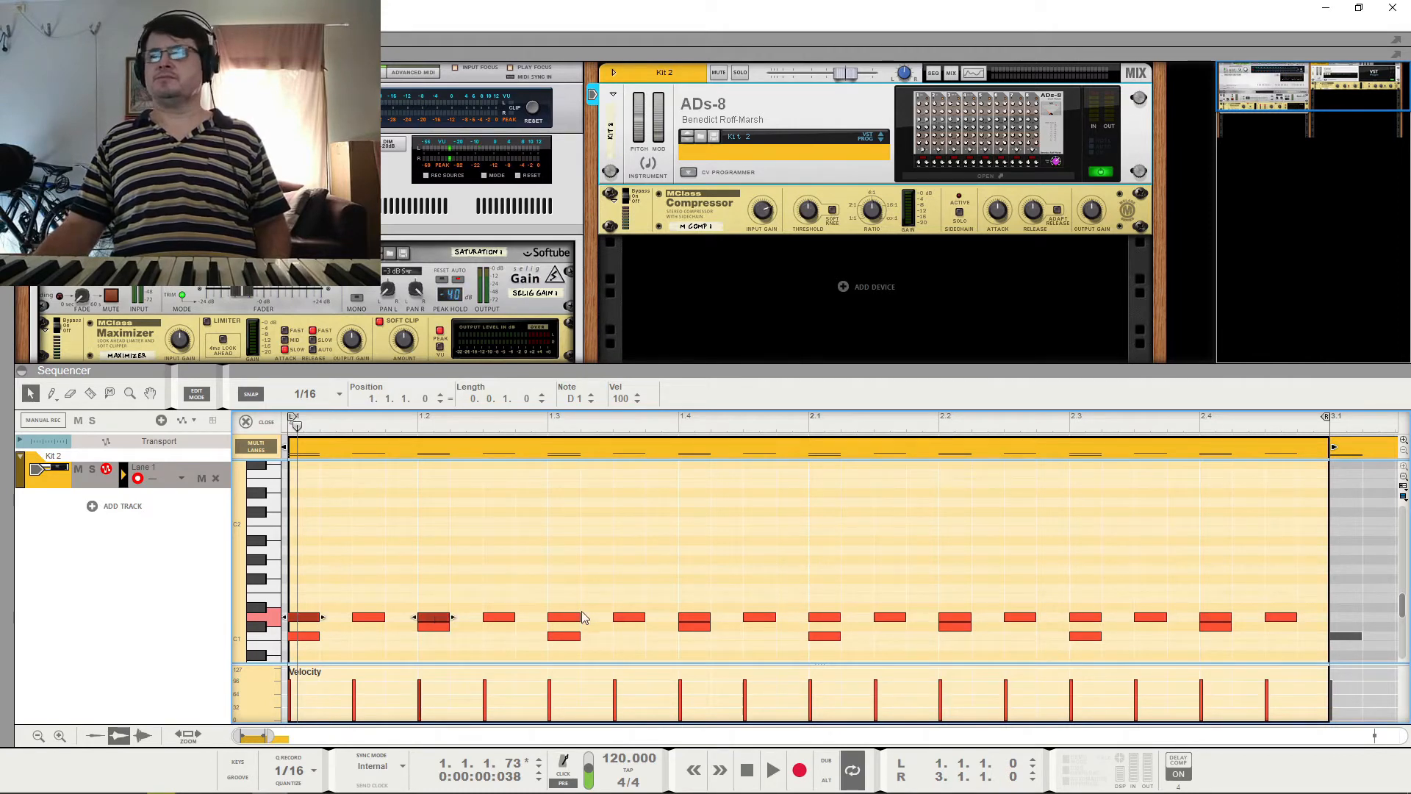
shift+click(577, 618)
shift+click(681, 618)
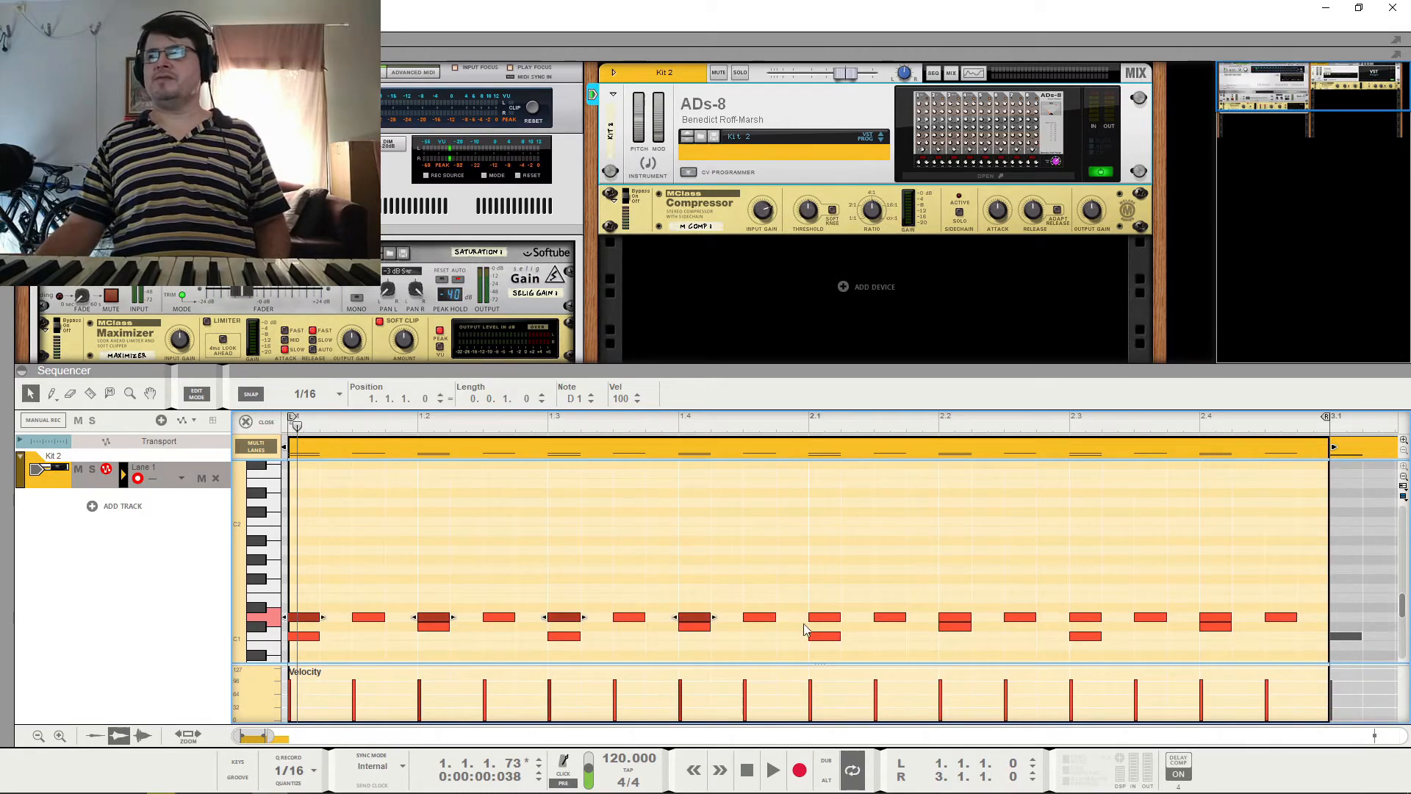
shift+click(831, 621)
shift+click(953, 620)
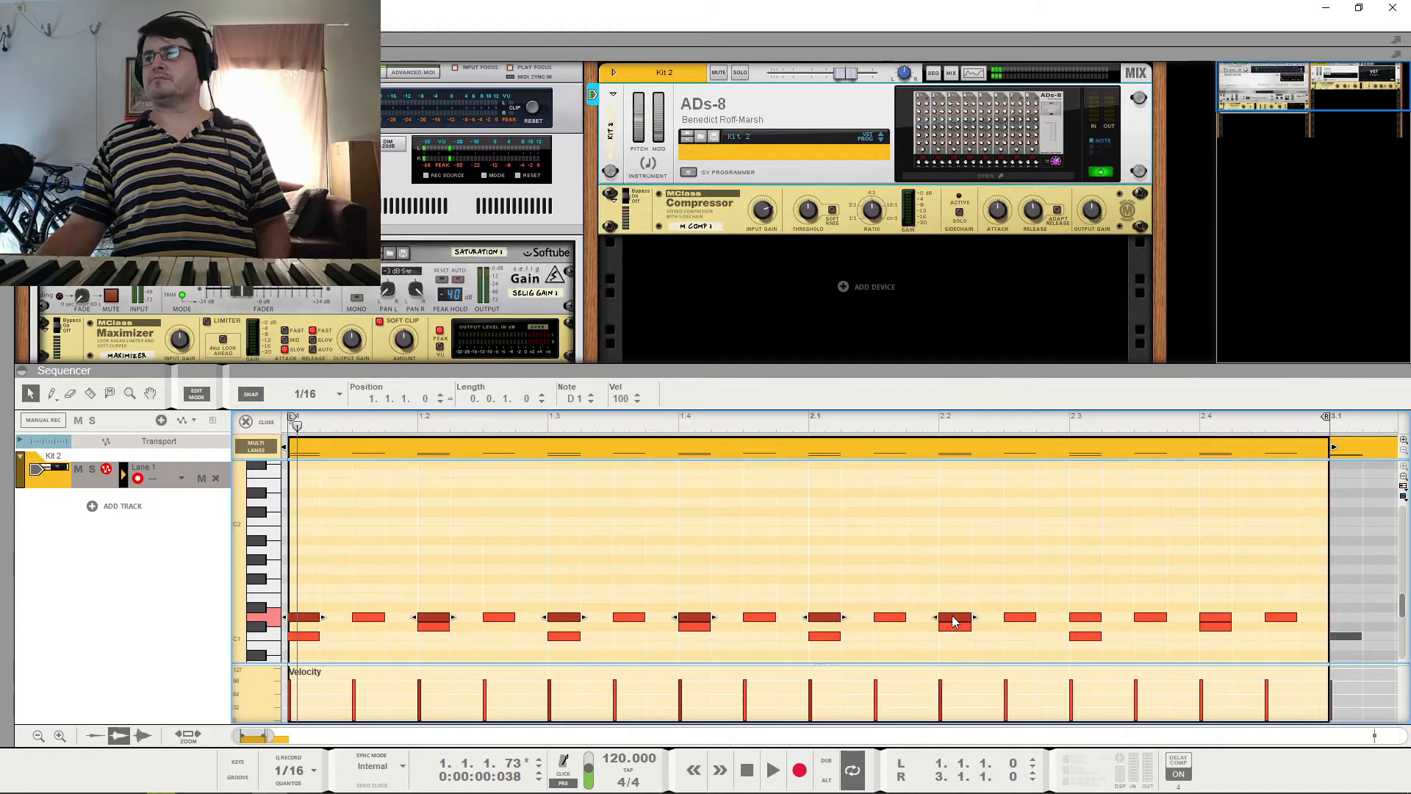
shift+click(1093, 621)
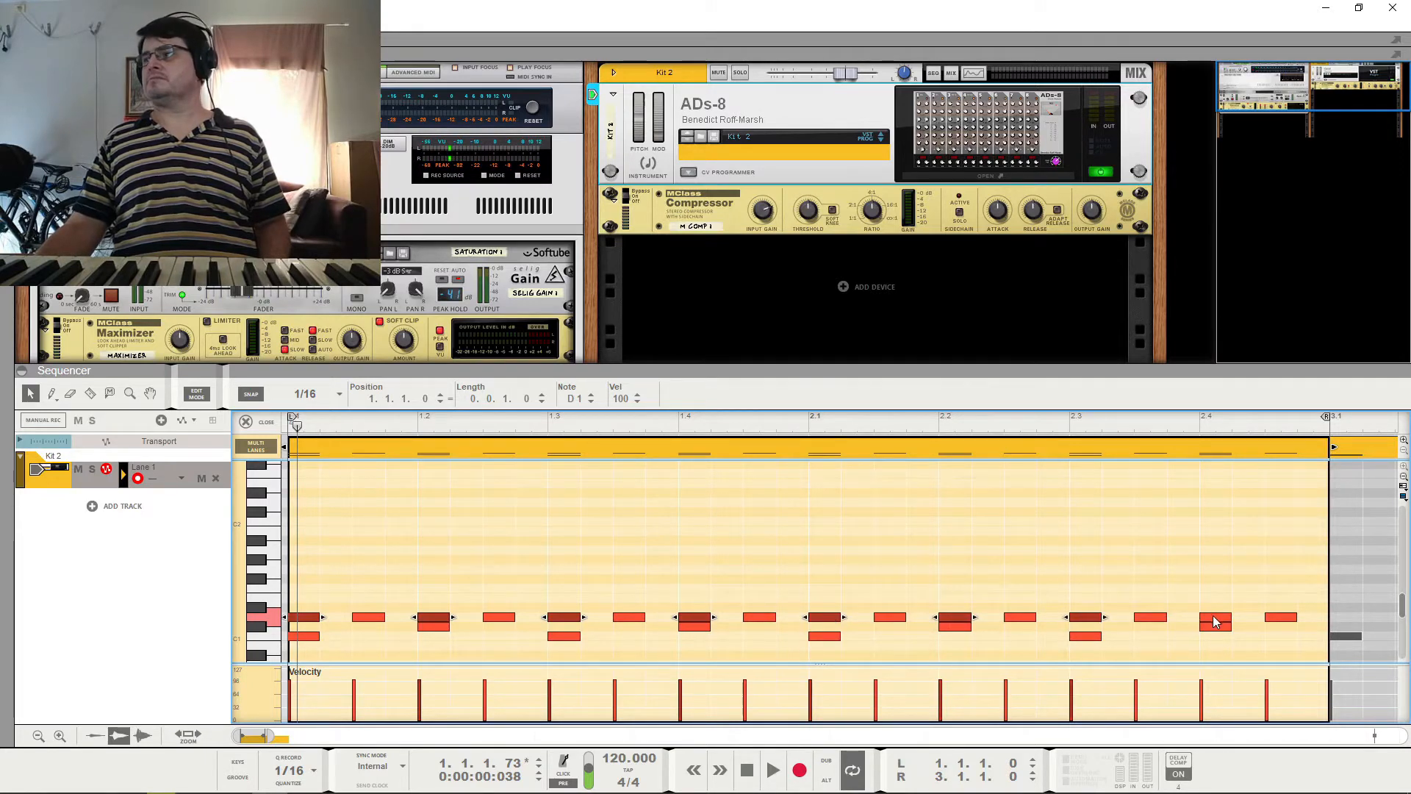
shift+click(1214, 619)
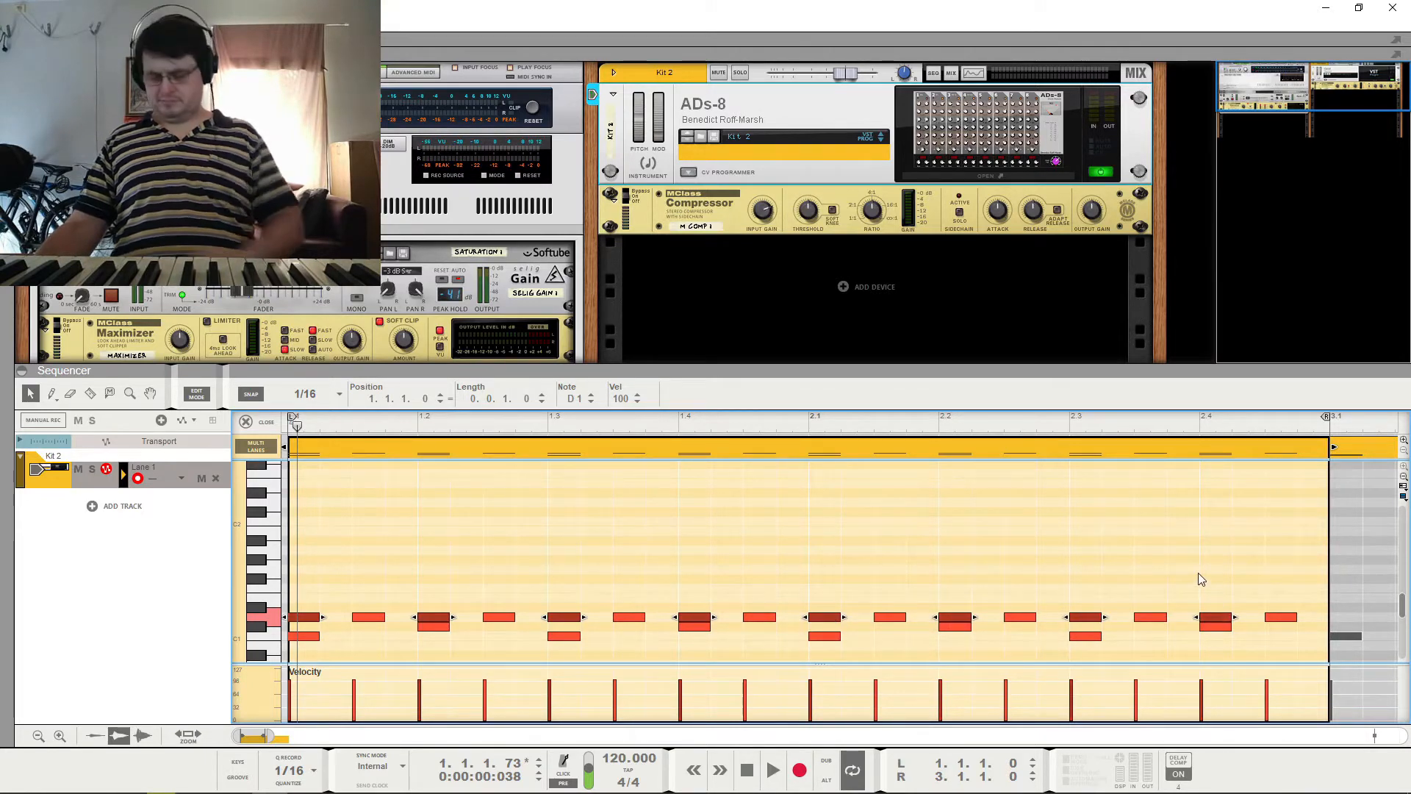
key(Delete)
Move the last hi-hat note, at 2.4.3, up to D#1 for an open hi-hat and play the loop.
drag(1280, 617, 1279, 611)
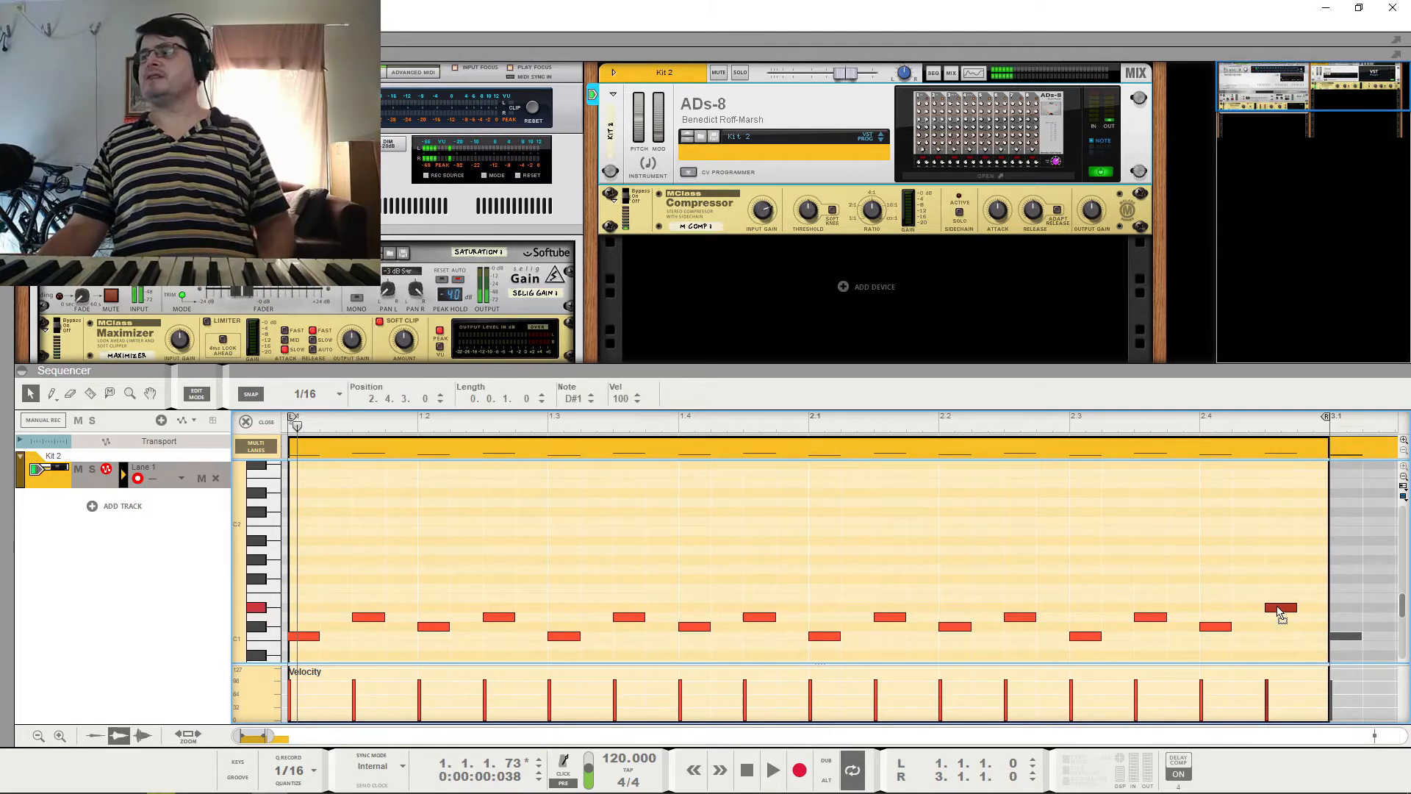
key(space)
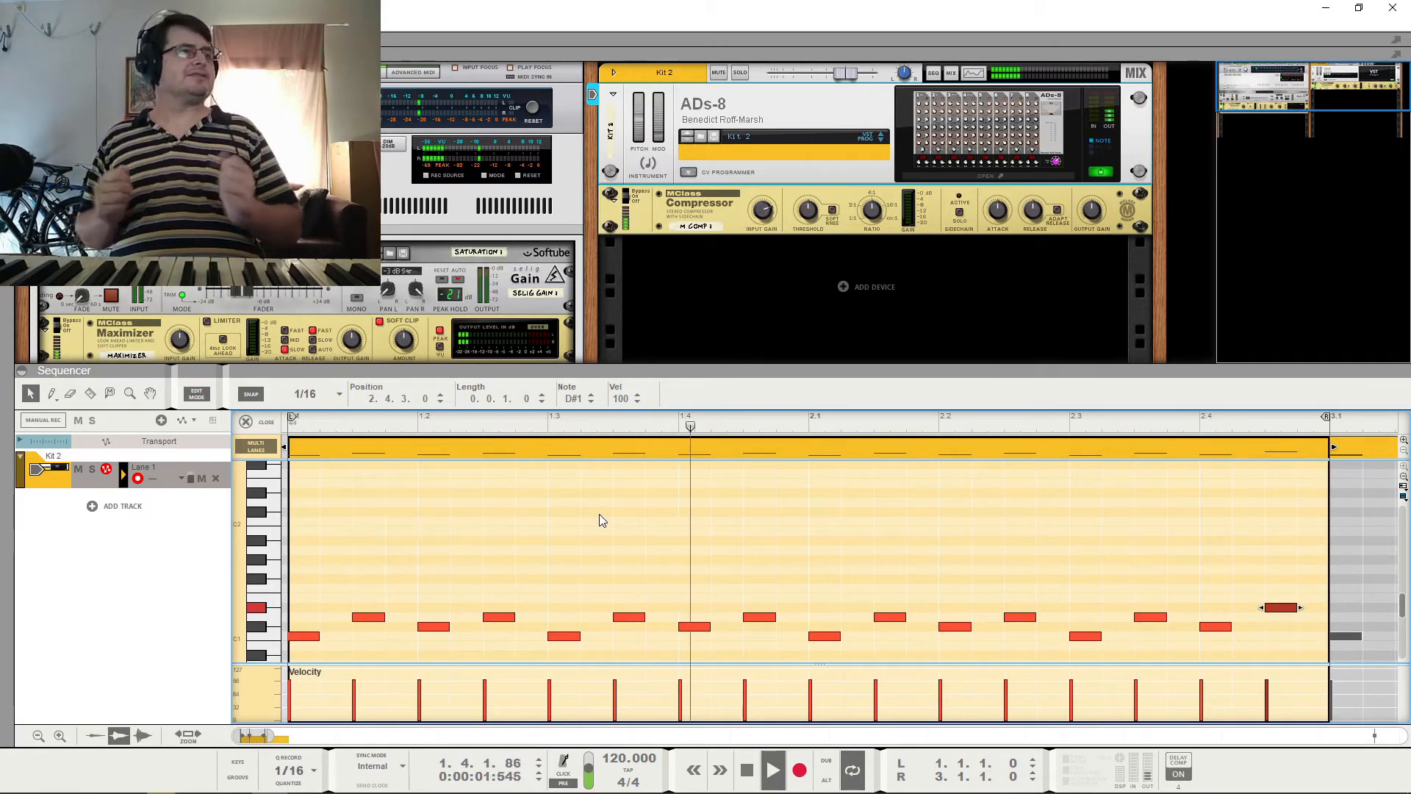
key(space)
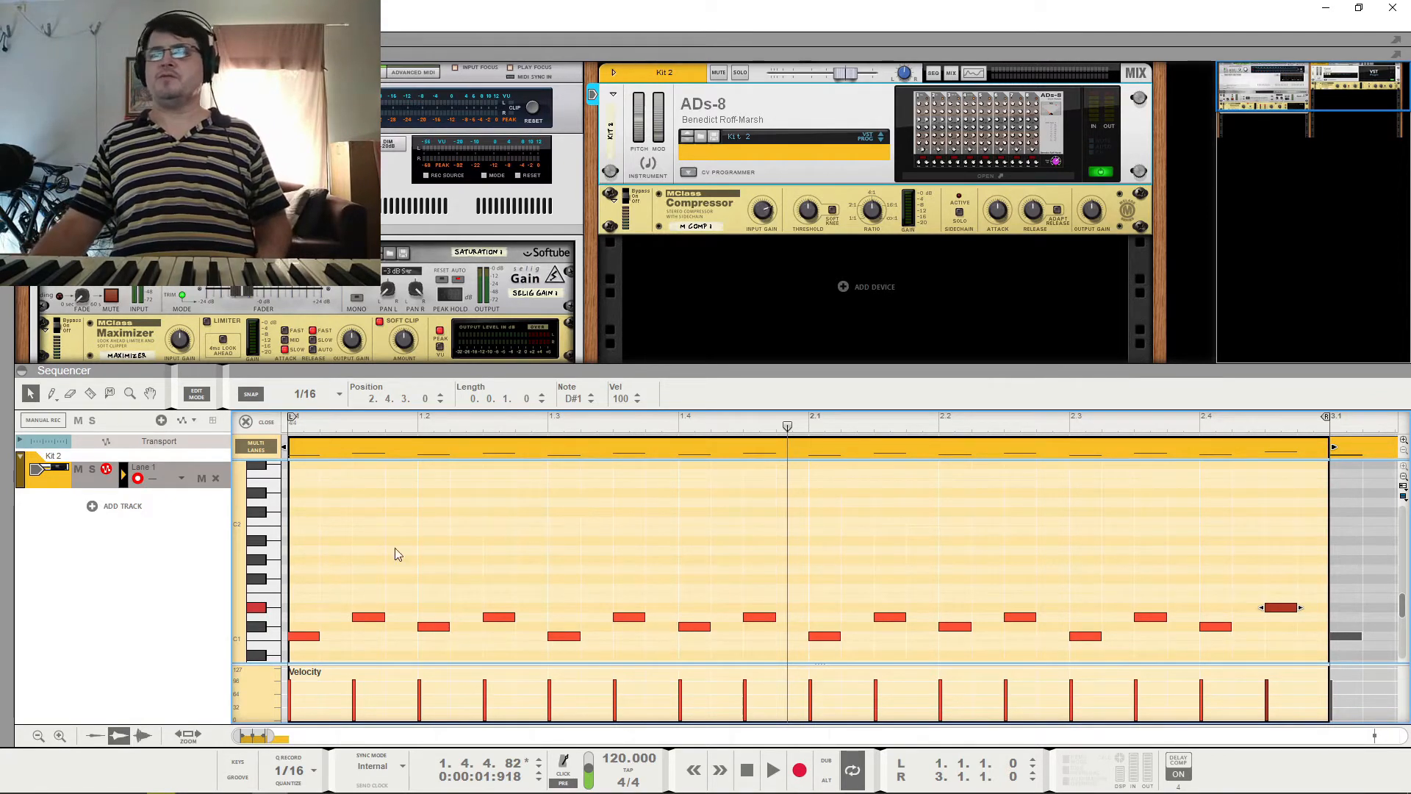
Try moving all snare and hi-hat notes in both bars down to C1 and play the loop.
drag(343, 594, 1303, 635)
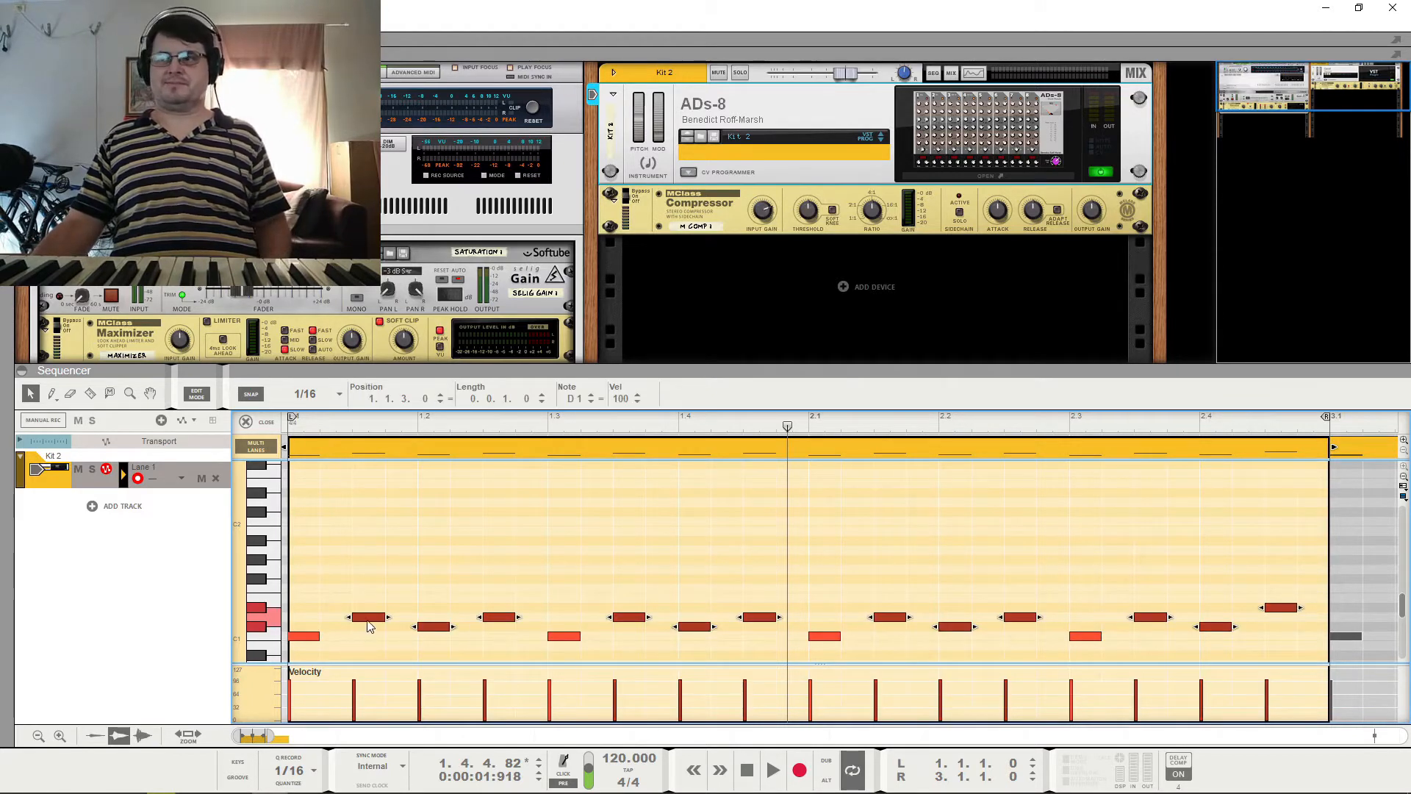
drag(368, 622, 1282, 638)
click(1282, 636)
key(space)
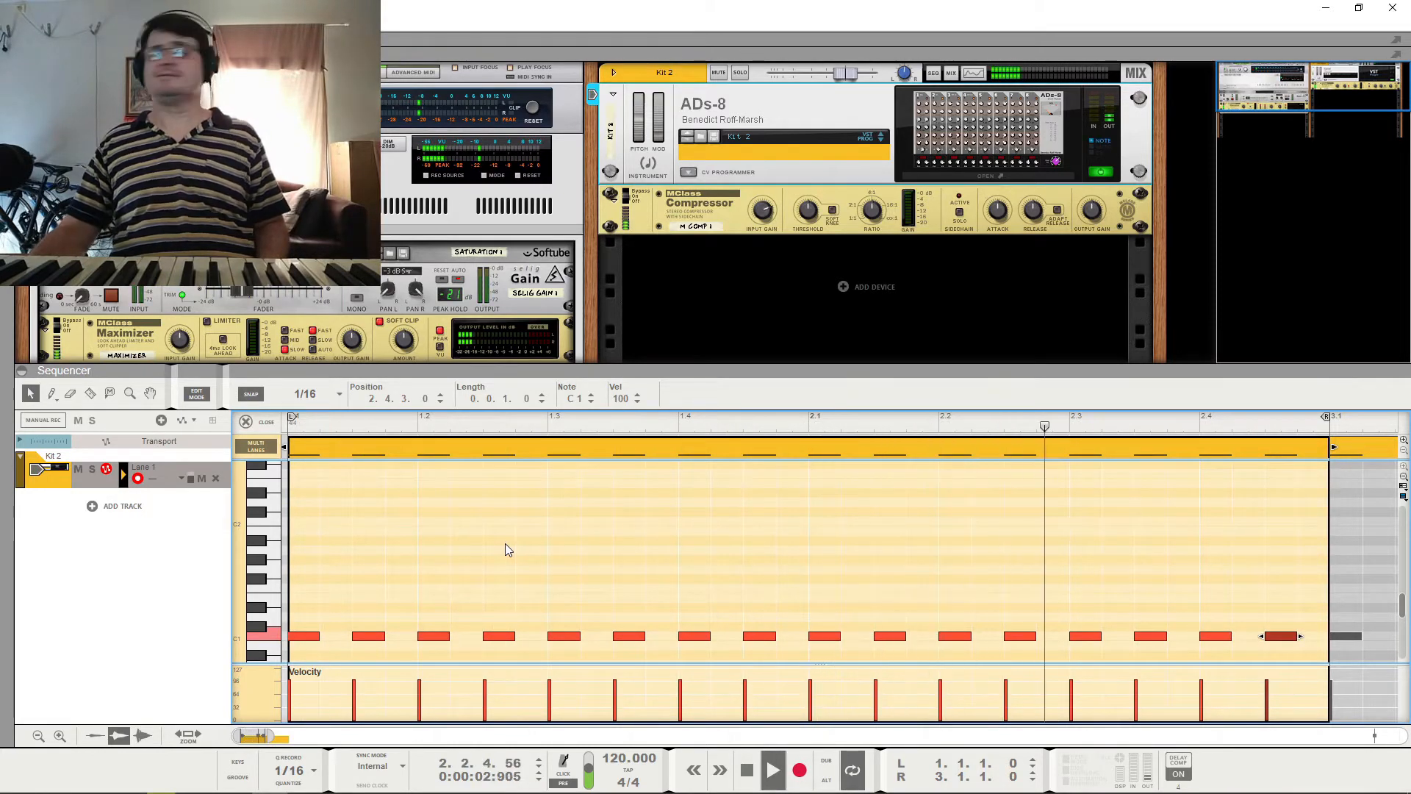
key(space)
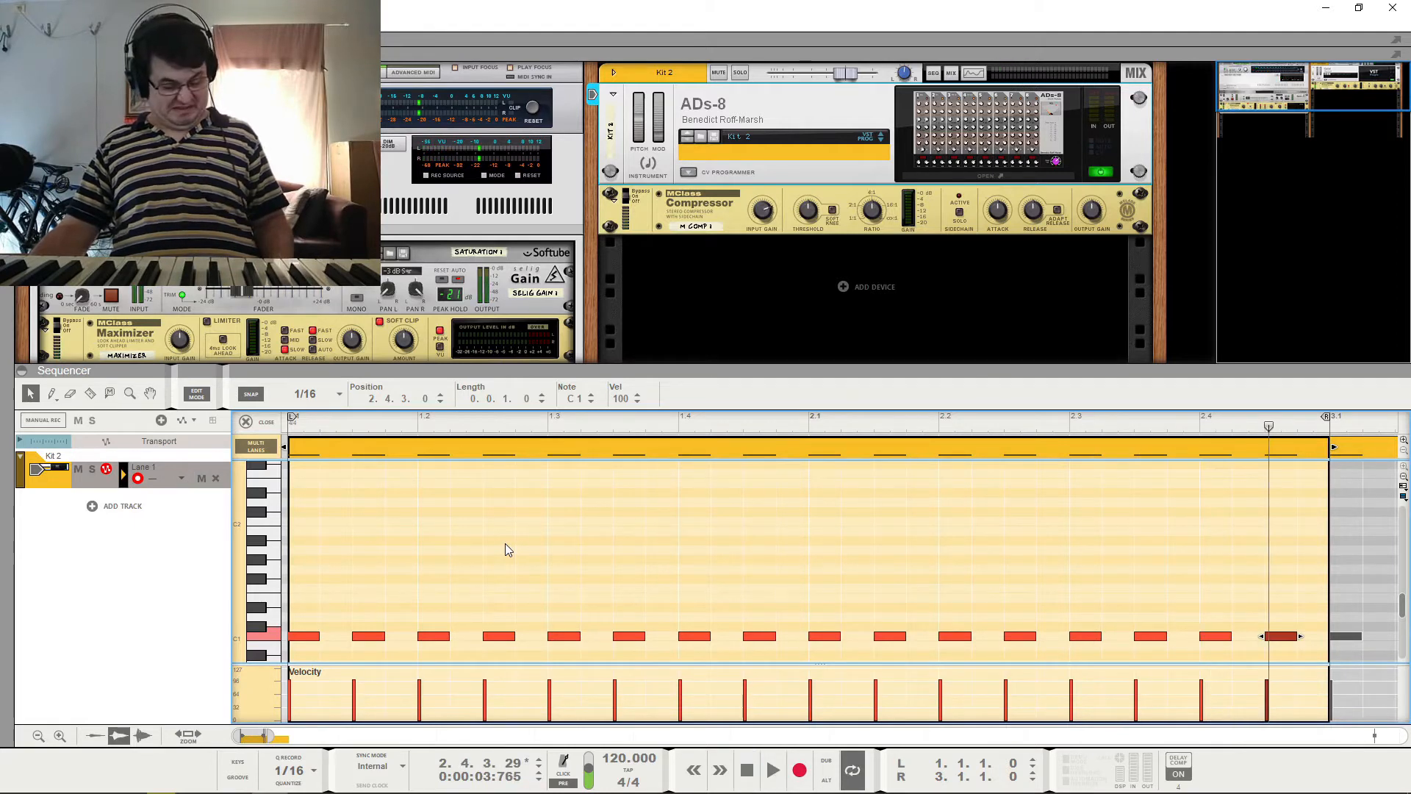
Undo the moves onto C1 to restore the snare and hi-hat notes, and play the loop.
key(ctrl+z)
key(ctrl+z)
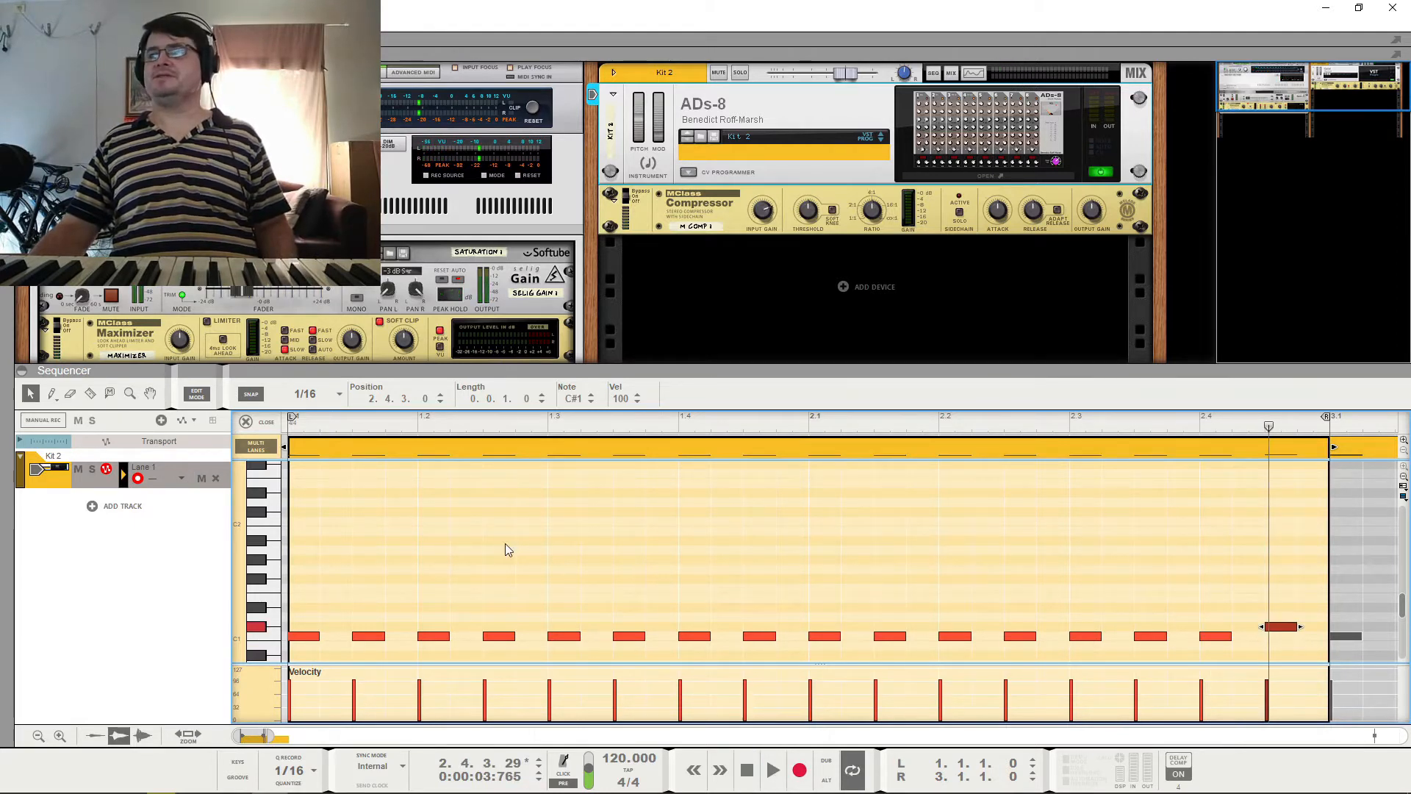
key(ctrl+z)
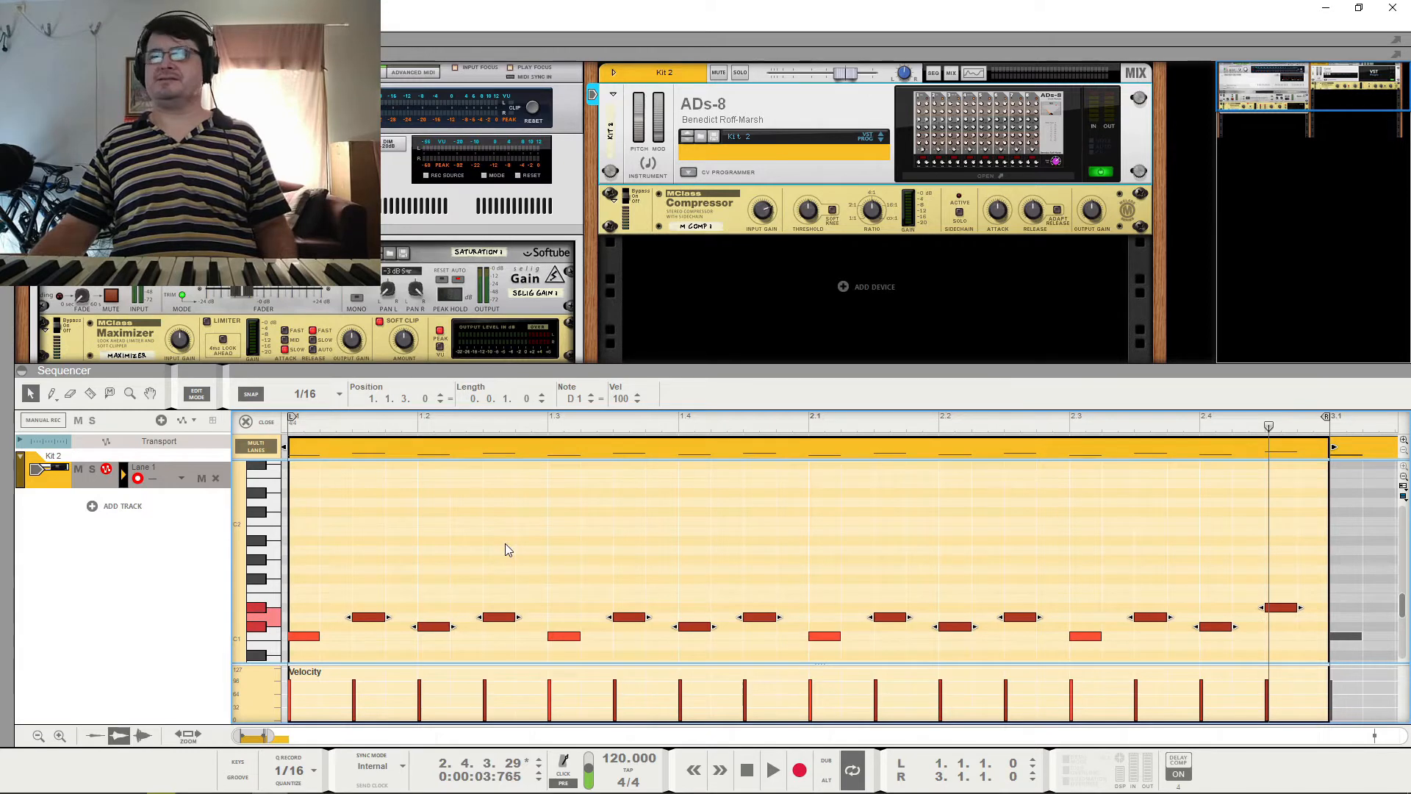
key(space)
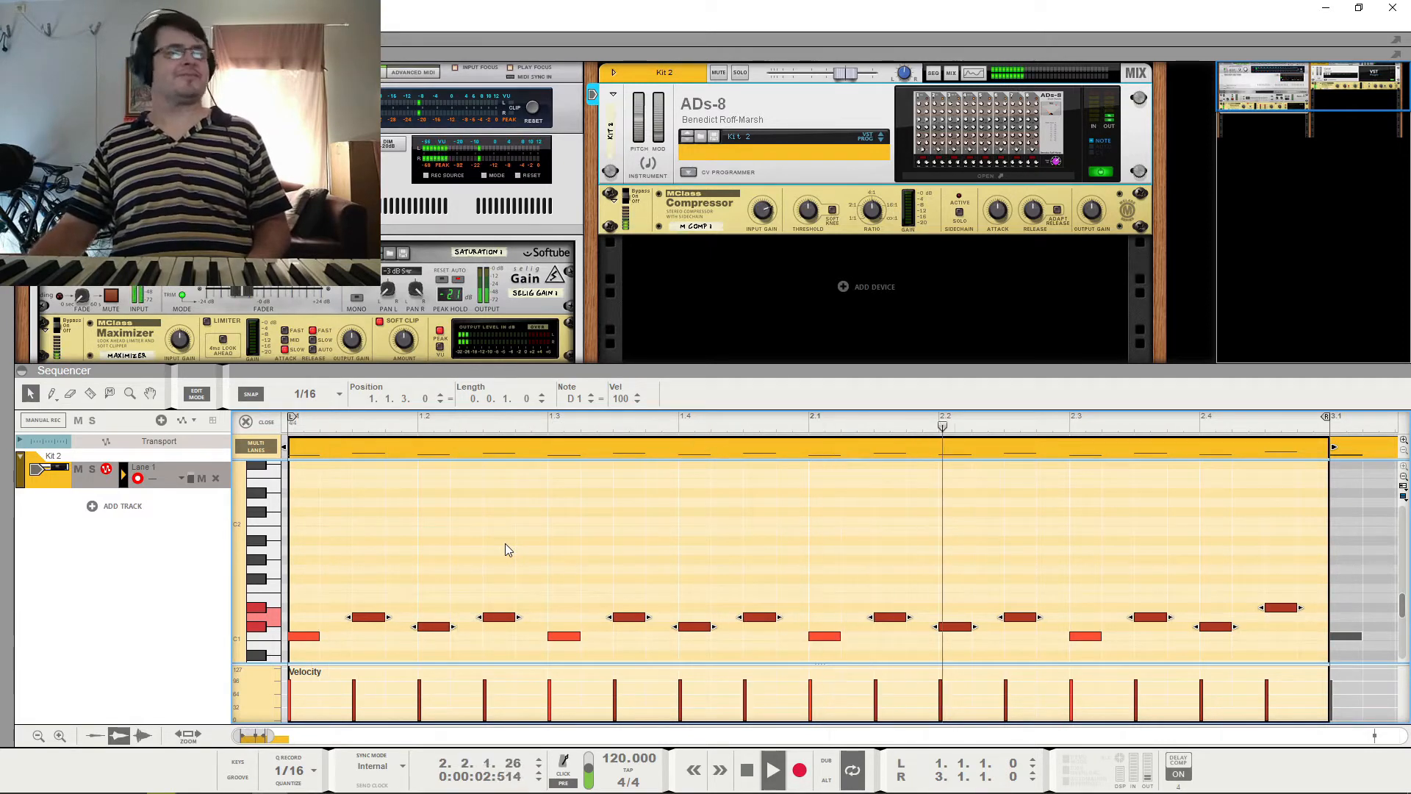
key(space)
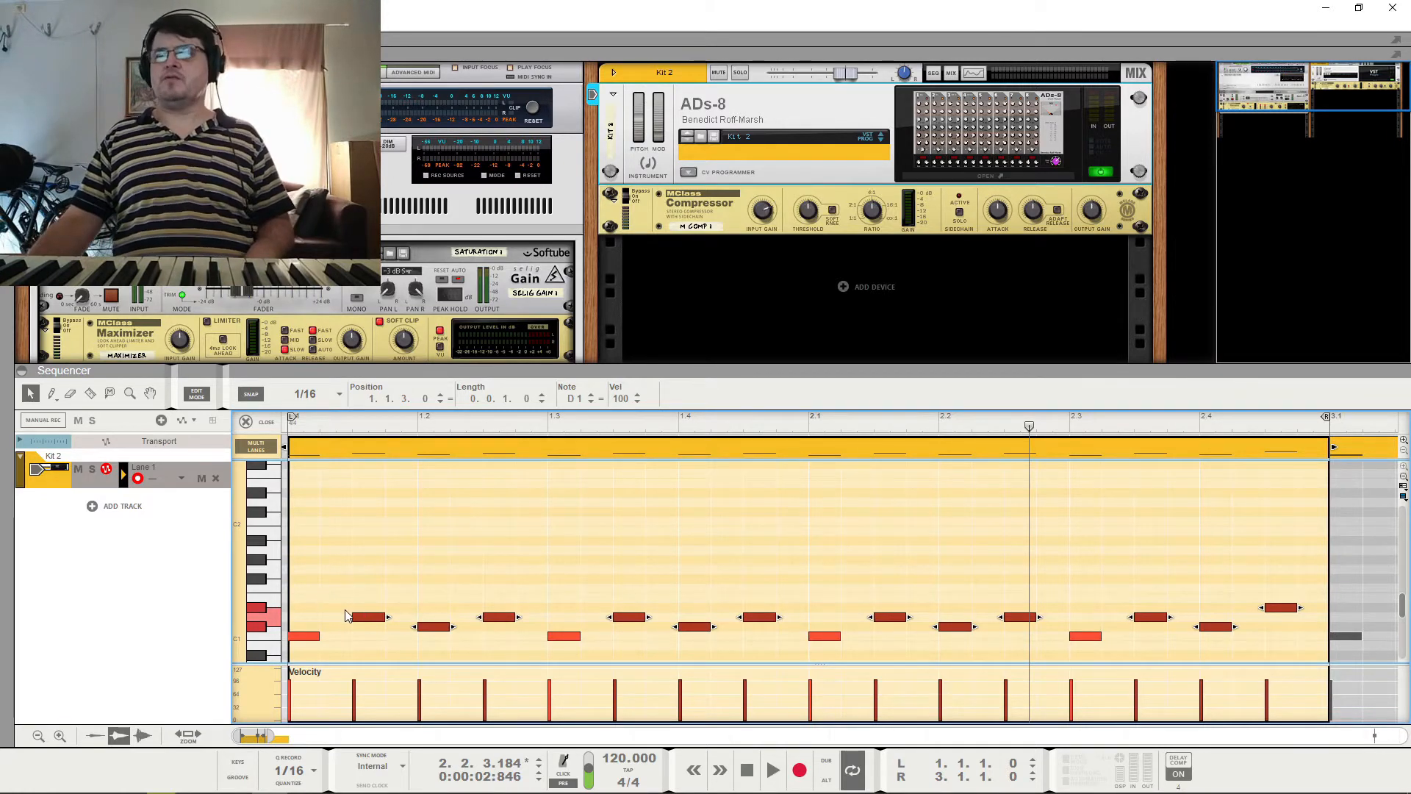
Move the offbeat D1 hi-hat notes an eighth note earlier onto the beats from 1.1 to 2.3, and play the loop.
drag(337, 611, 1077, 621)
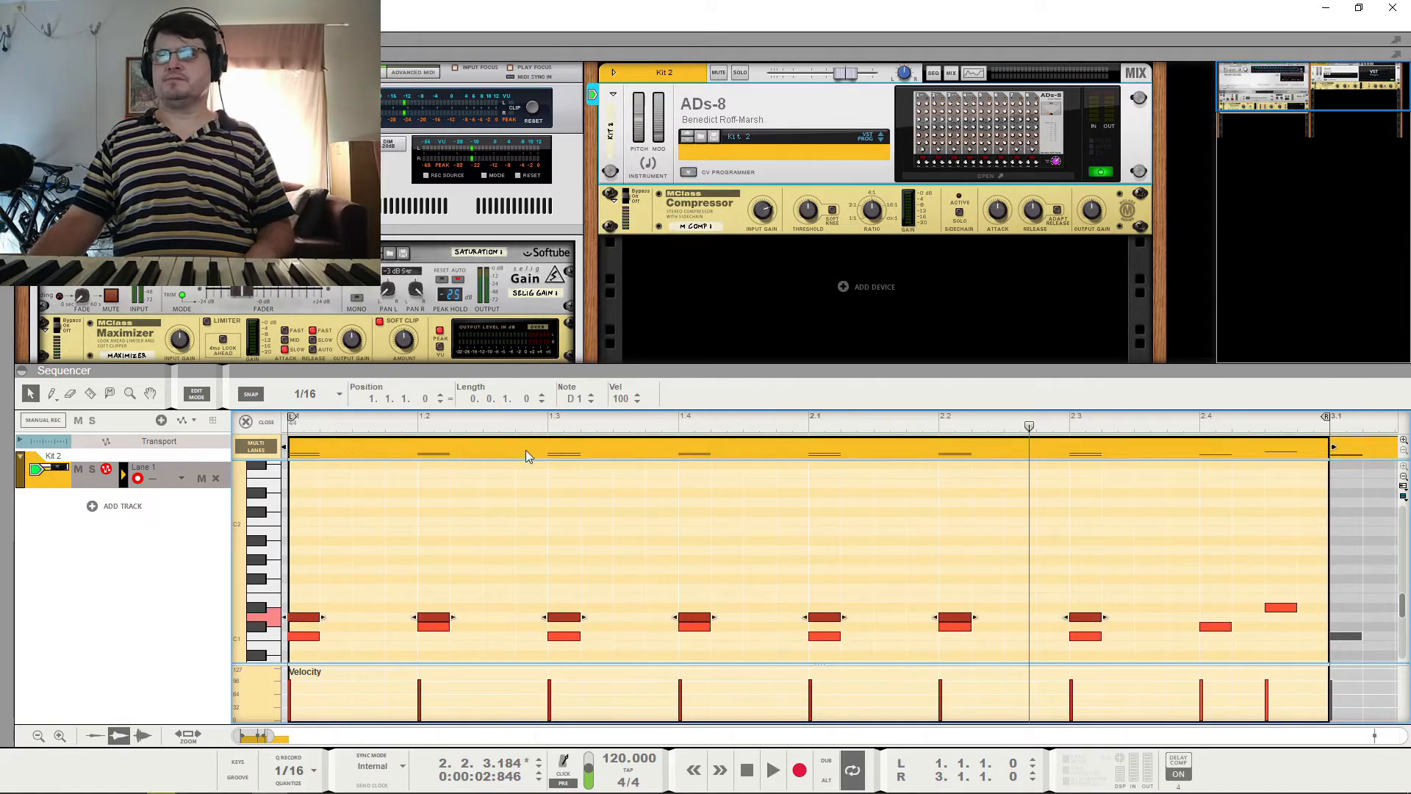
key(space)
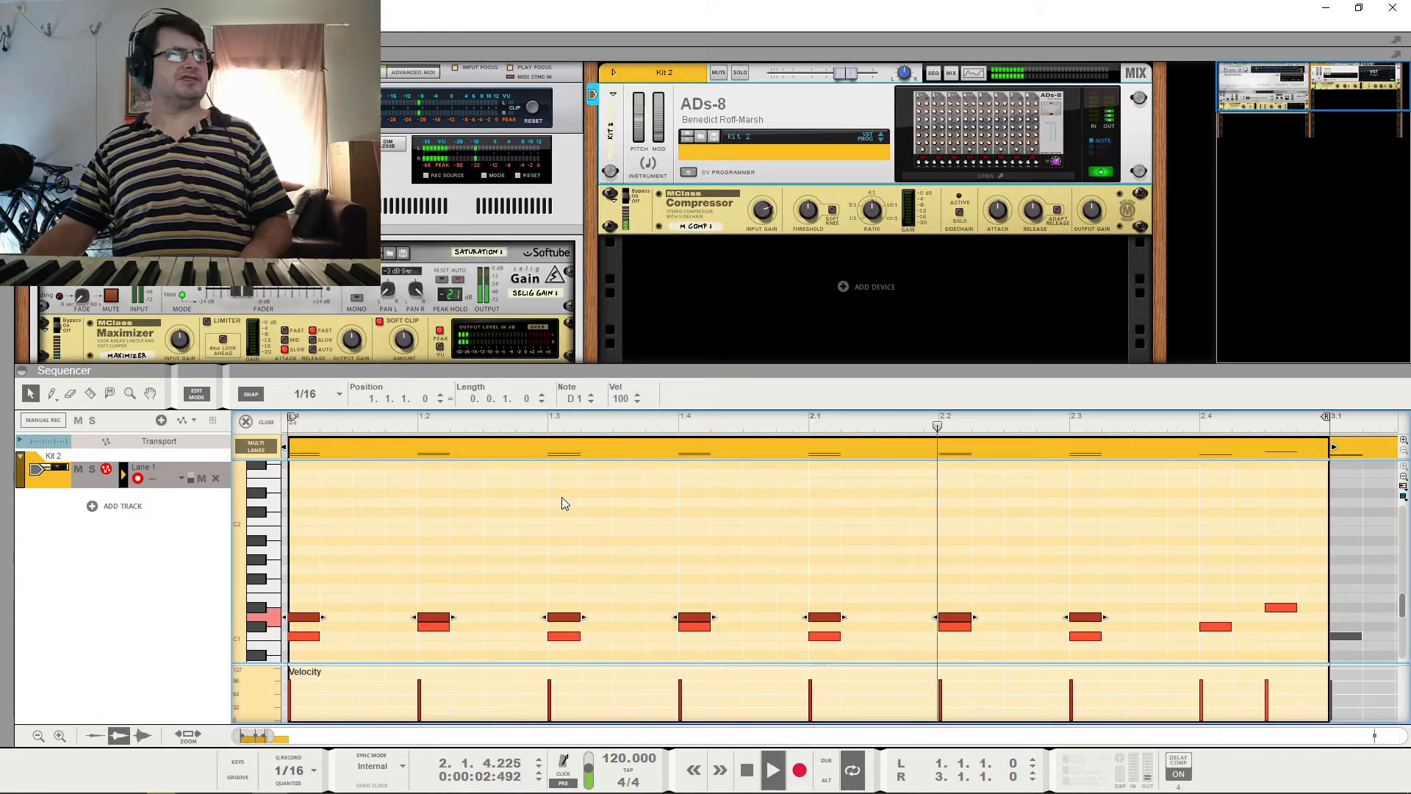
key(space)
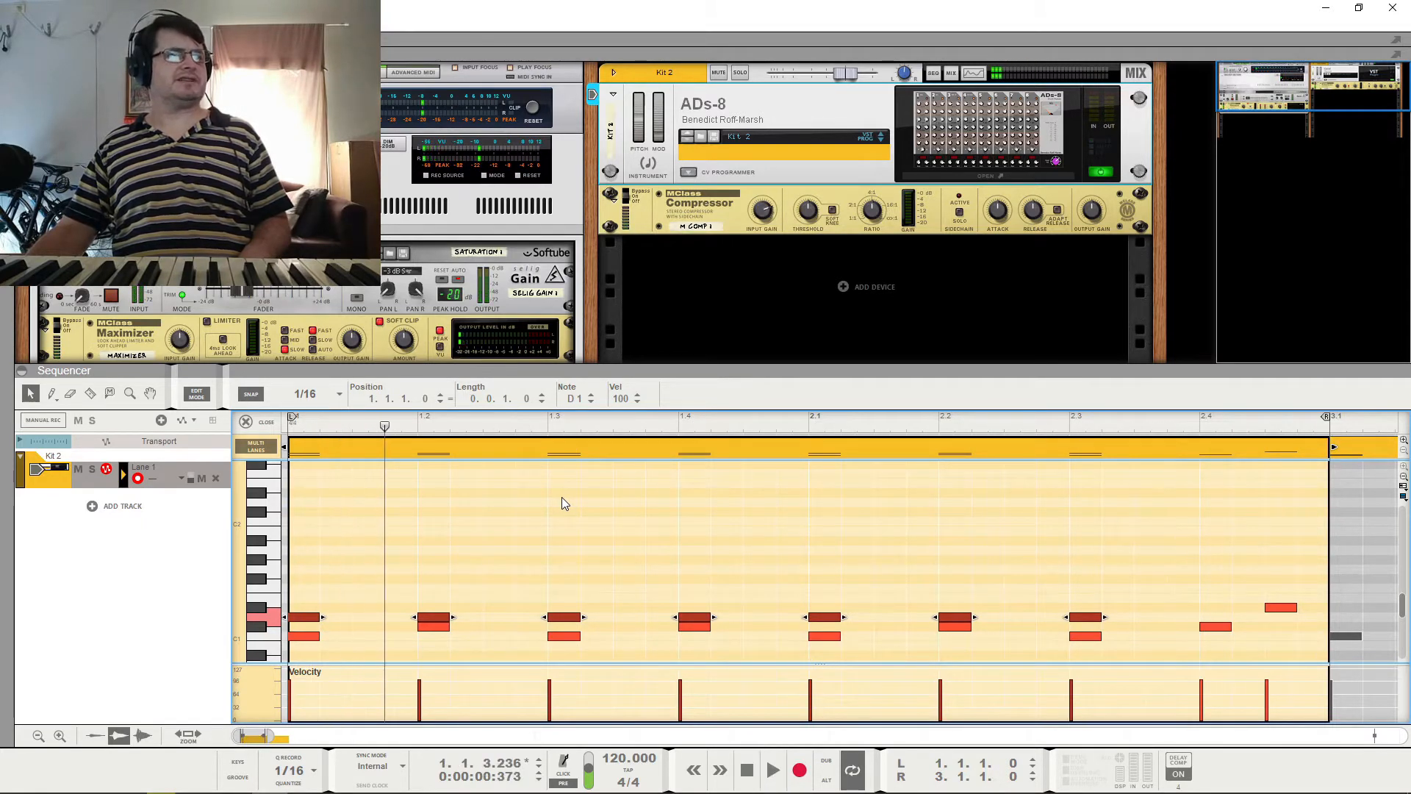
click(1279, 608)
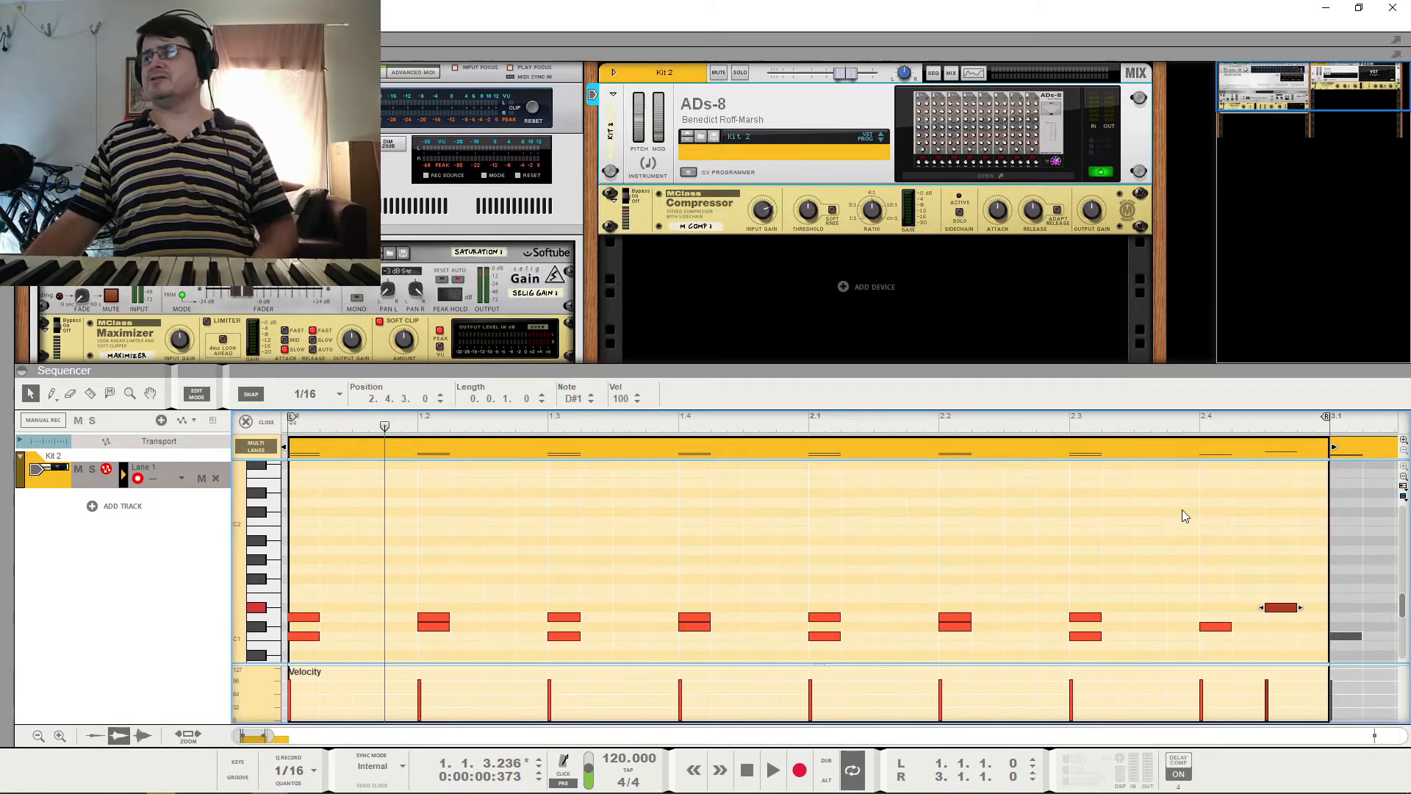
key(space)
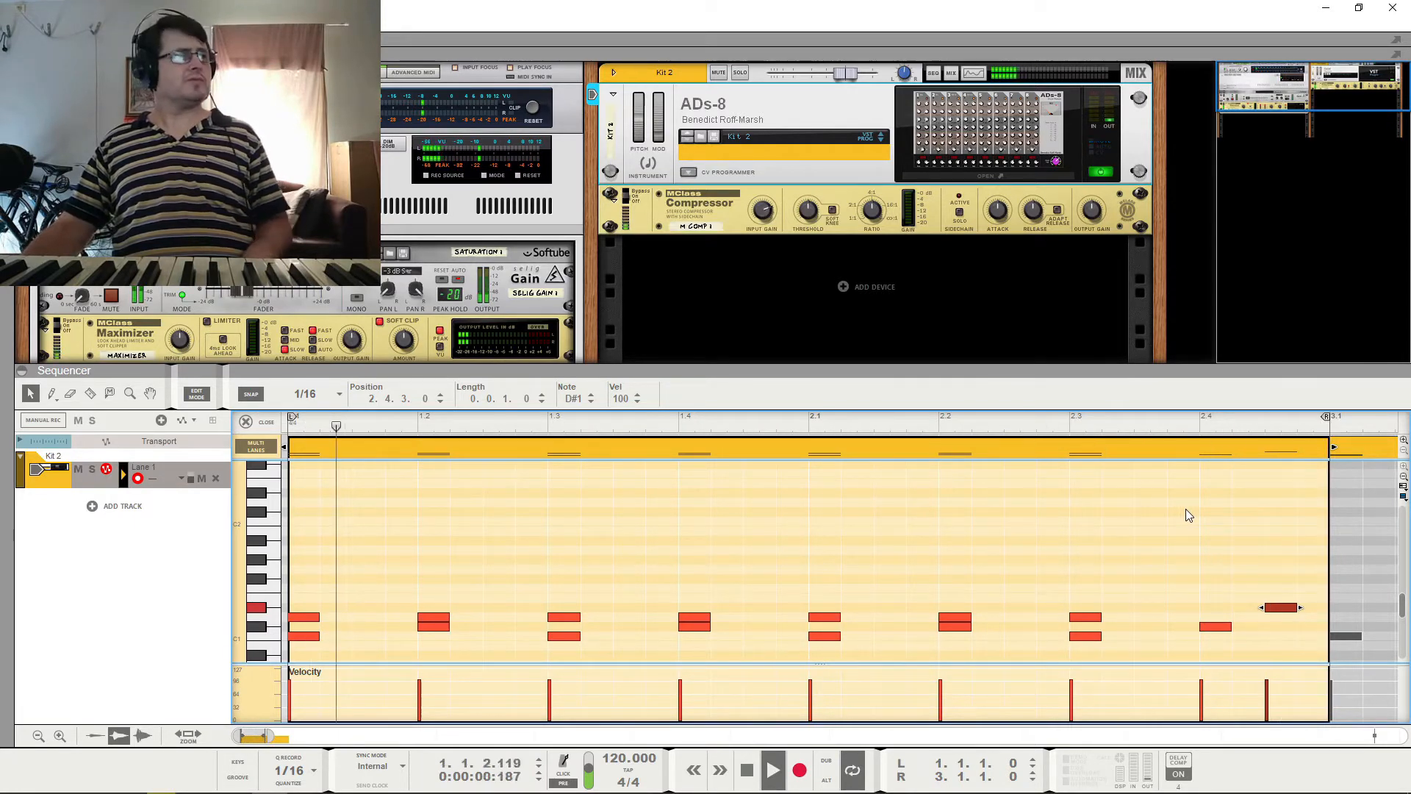
key(space)
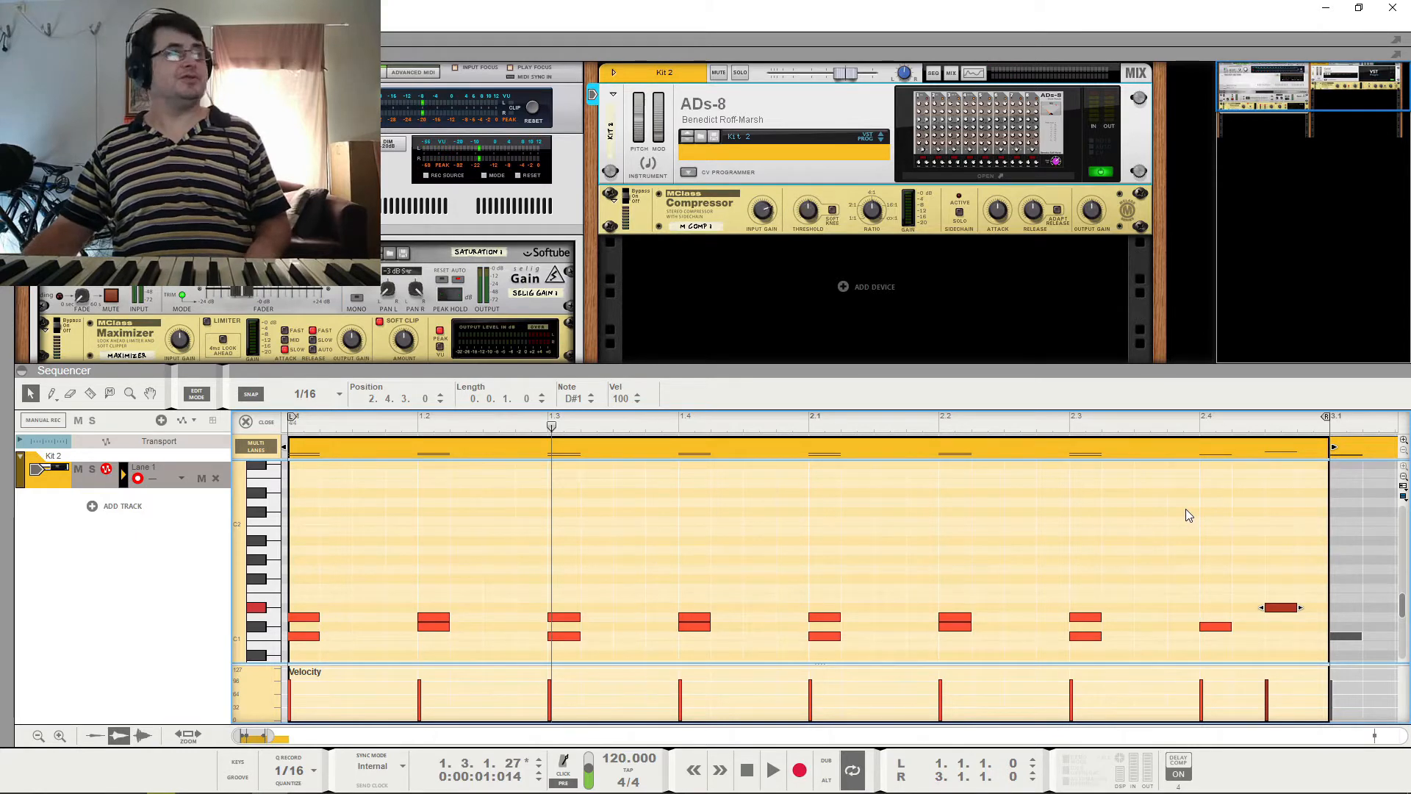
Add a D1 closed hi-hat note at 2.4.2, just before the D#1 note, and play the loop.
click(1247, 607)
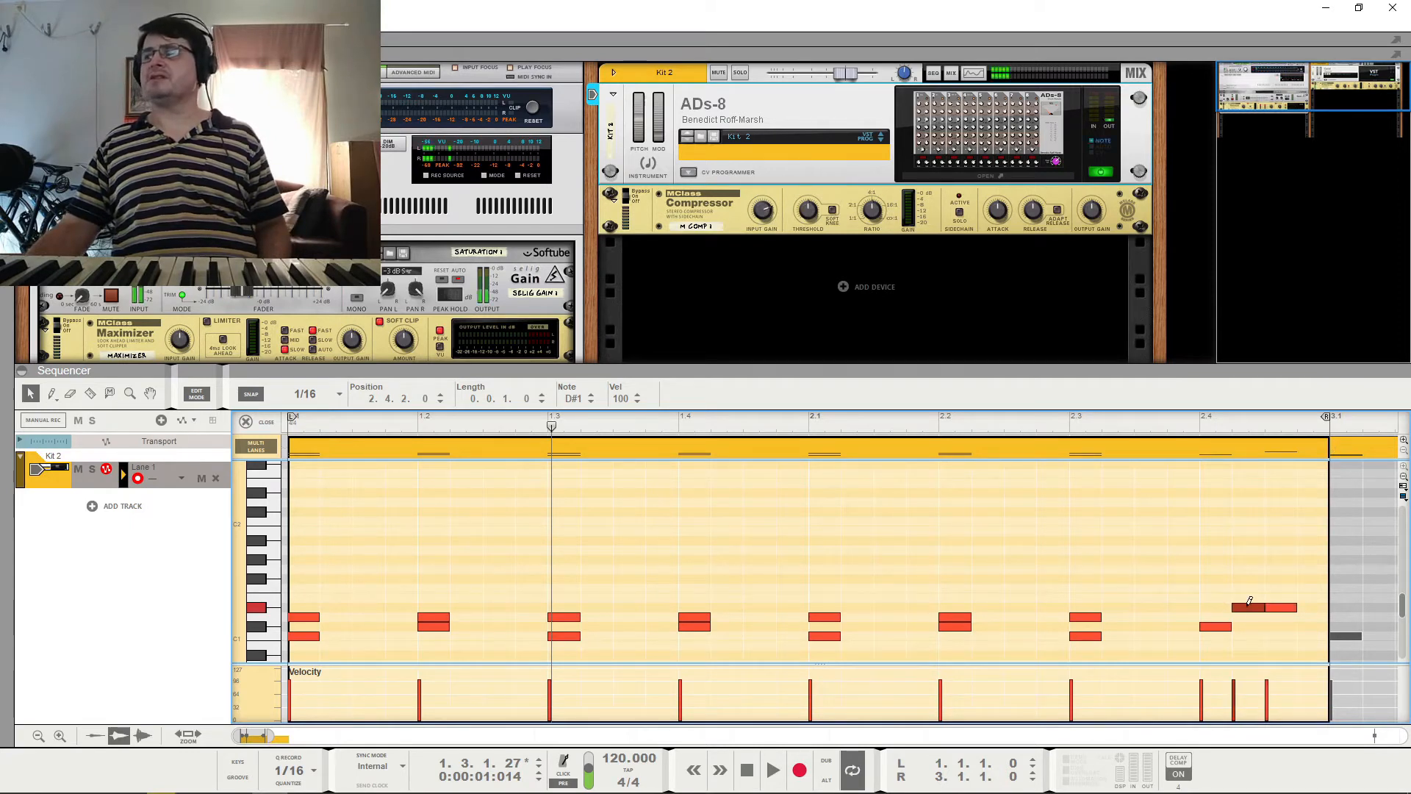
drag(1250, 609, 1251, 620)
key(space)
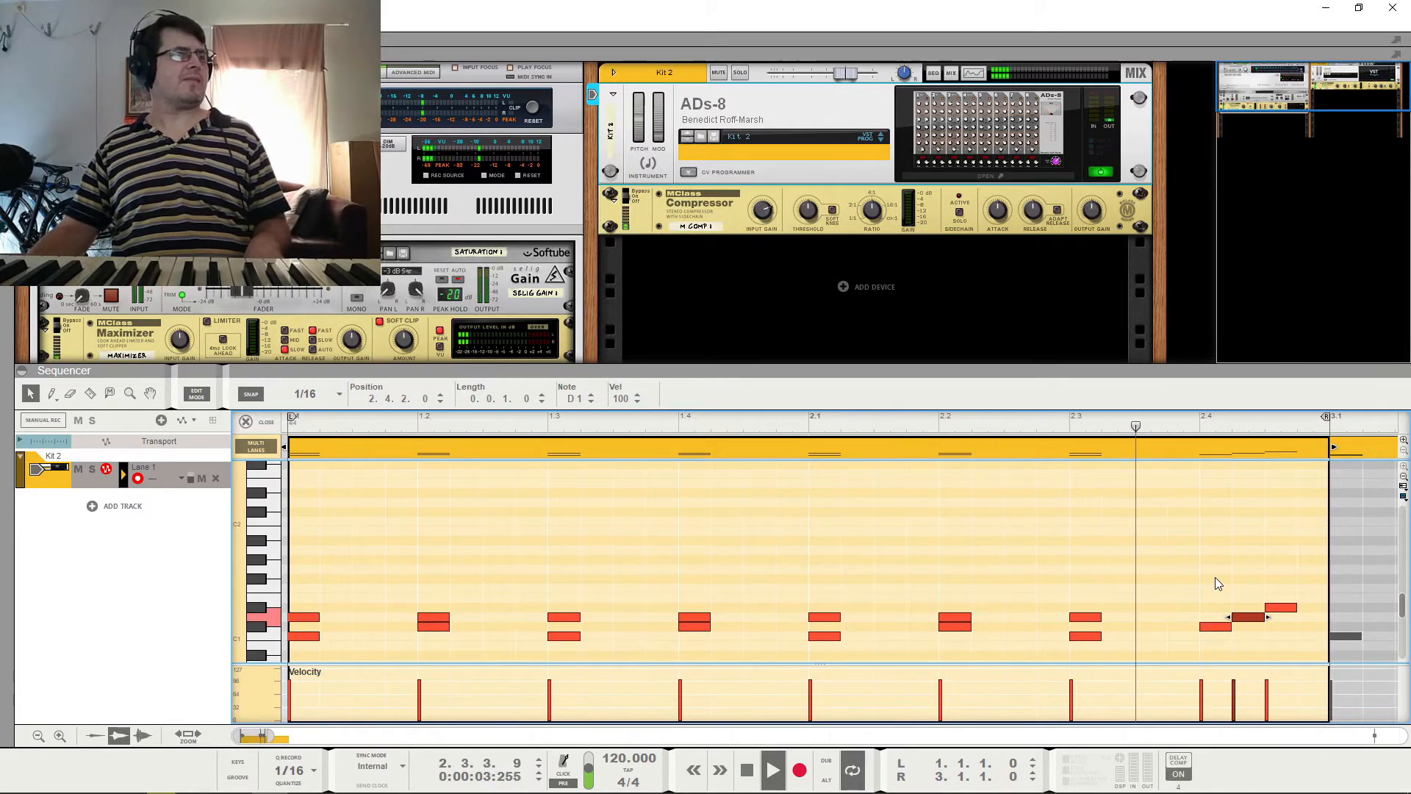
key(space)
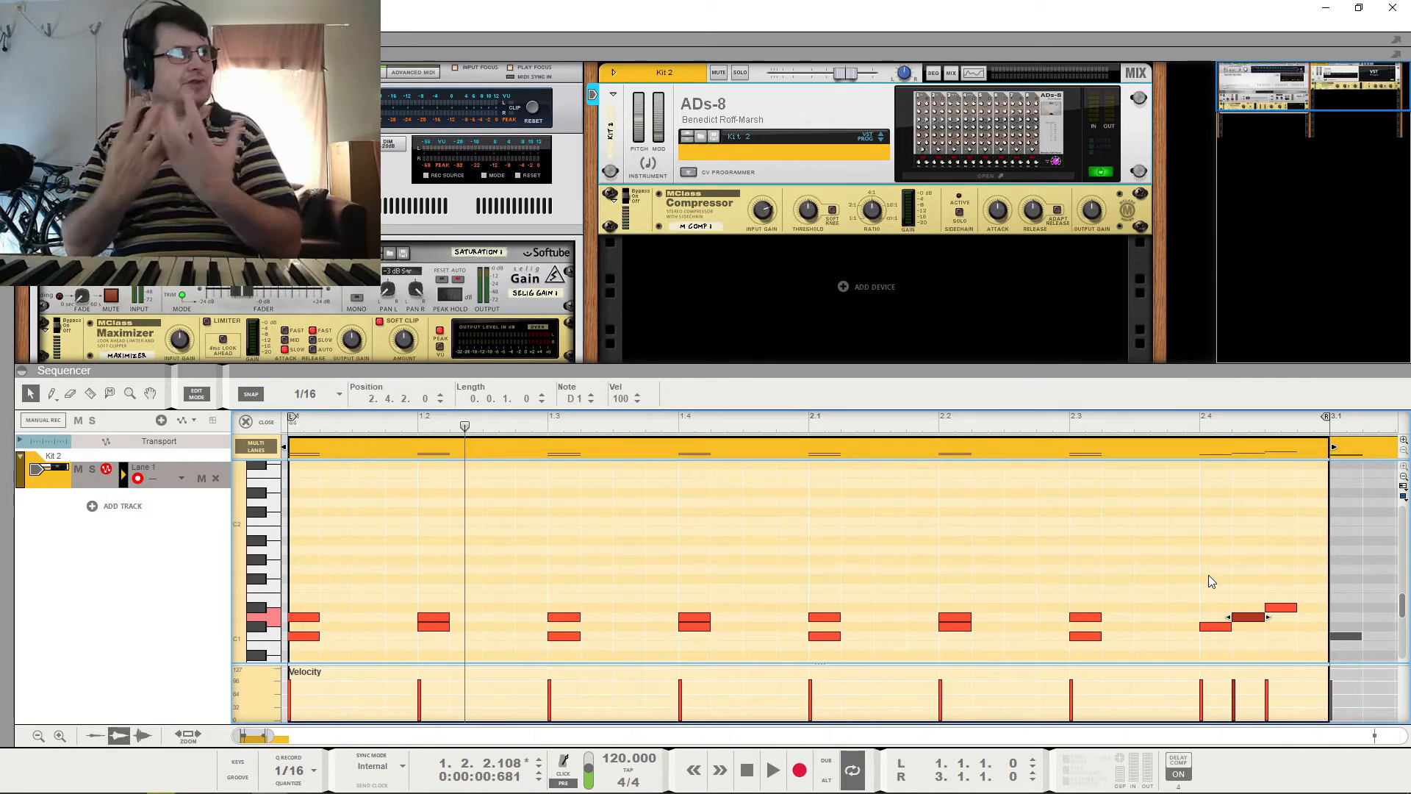
Copy the D1 hi-hat note at 1.1.1 up to E1 and play the loop several times.
alt+click(306, 609)
key(ctrl+z)
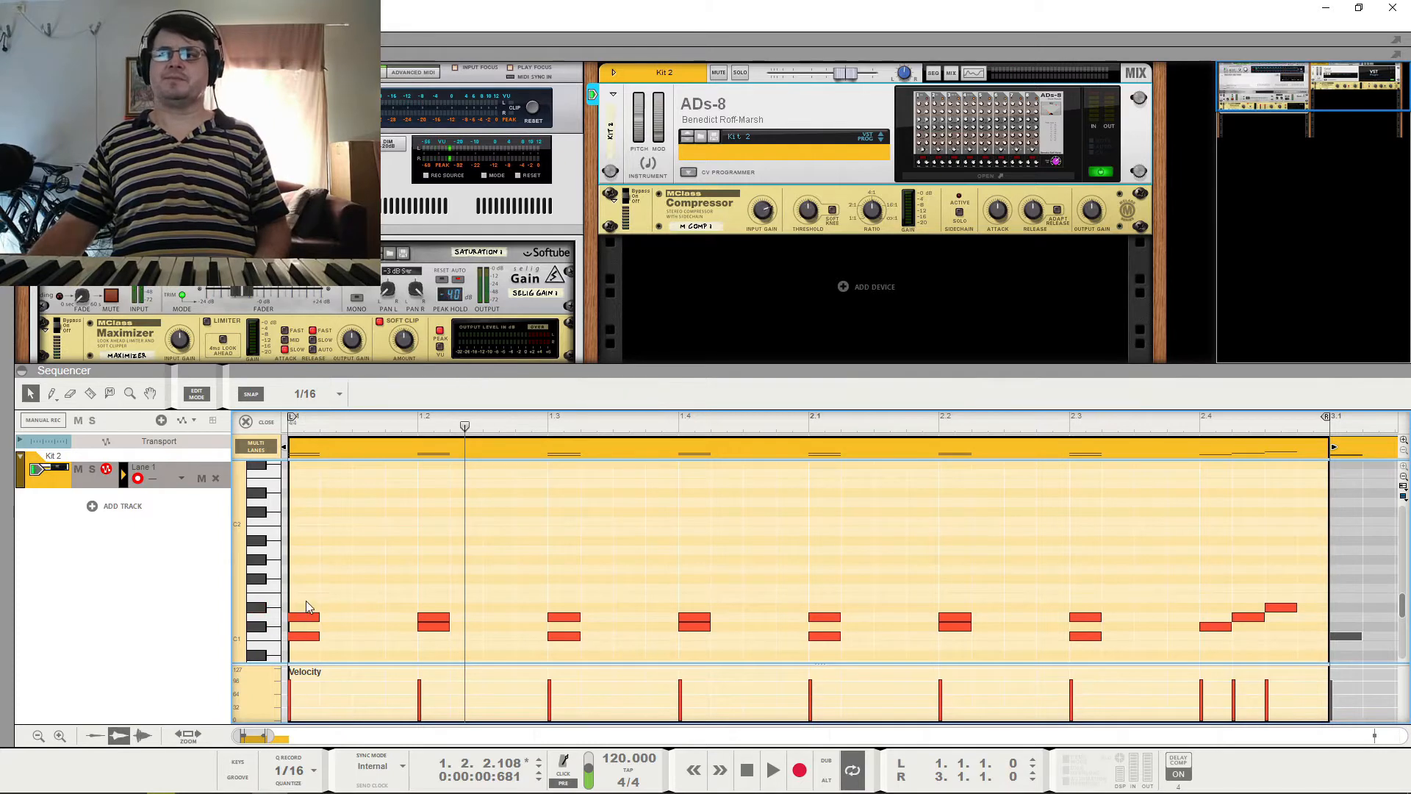
mouse_move(305, 614)
mouse_down()
mouse_move(305, 586)
mouse_move(305, 599)
mouse_up()
key(space)
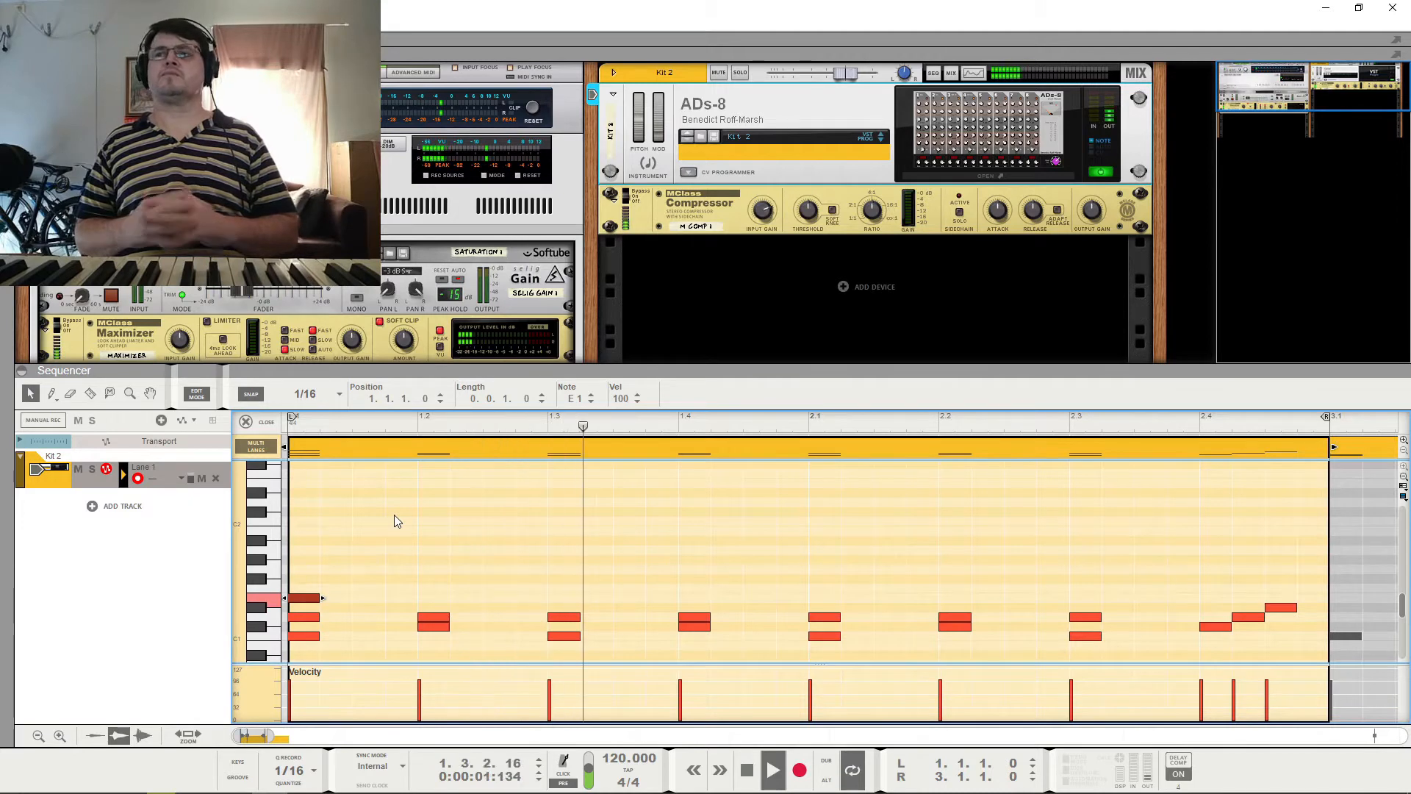
key(space)
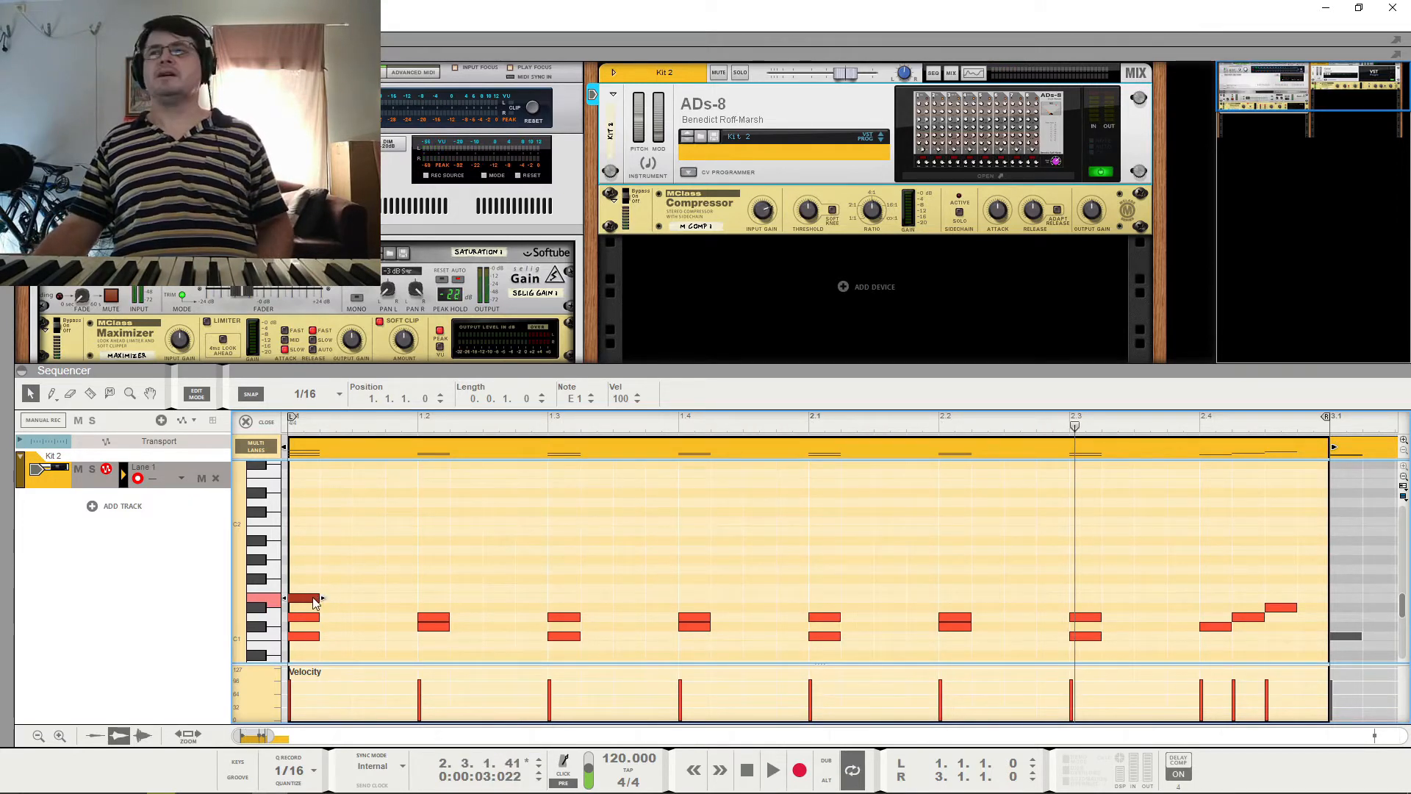
key(space)
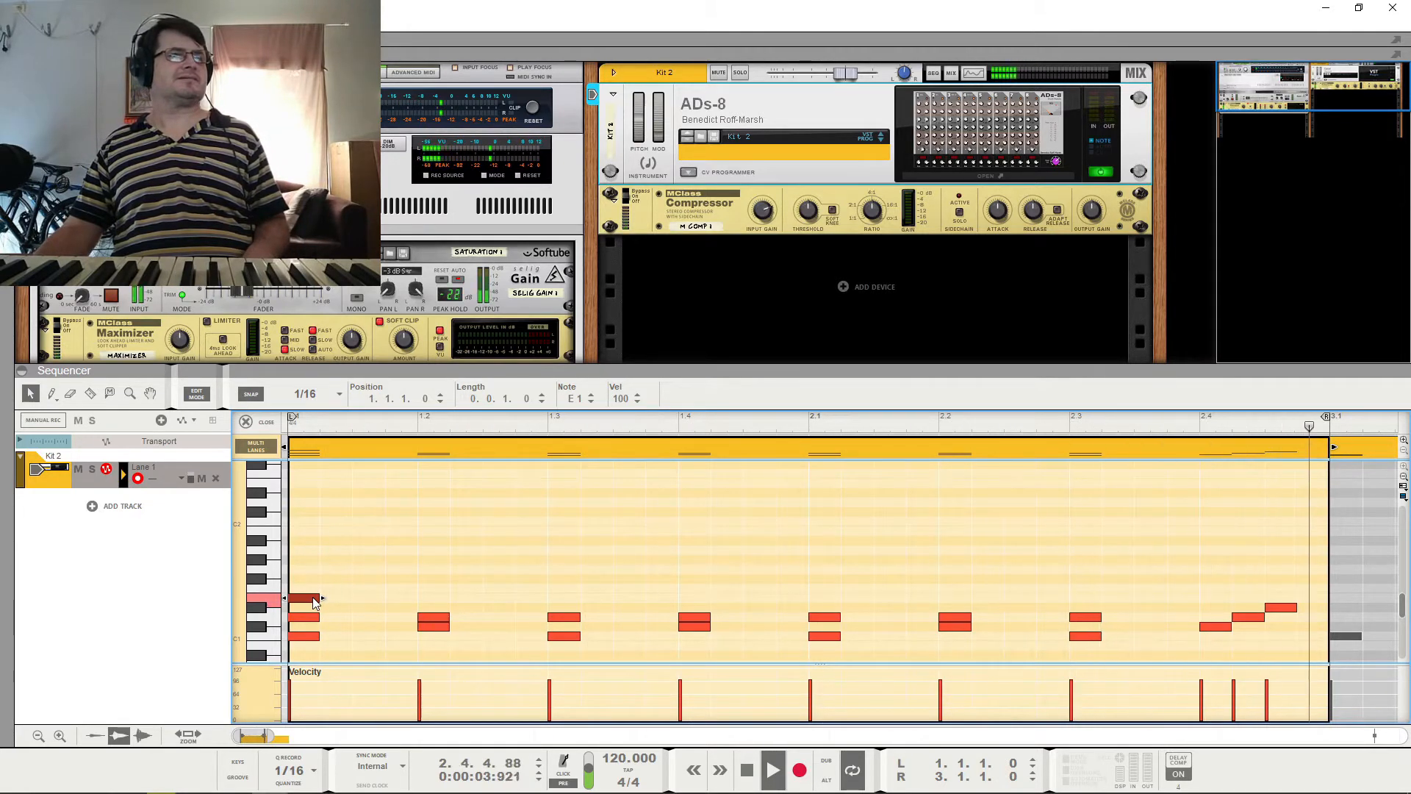
key(space)
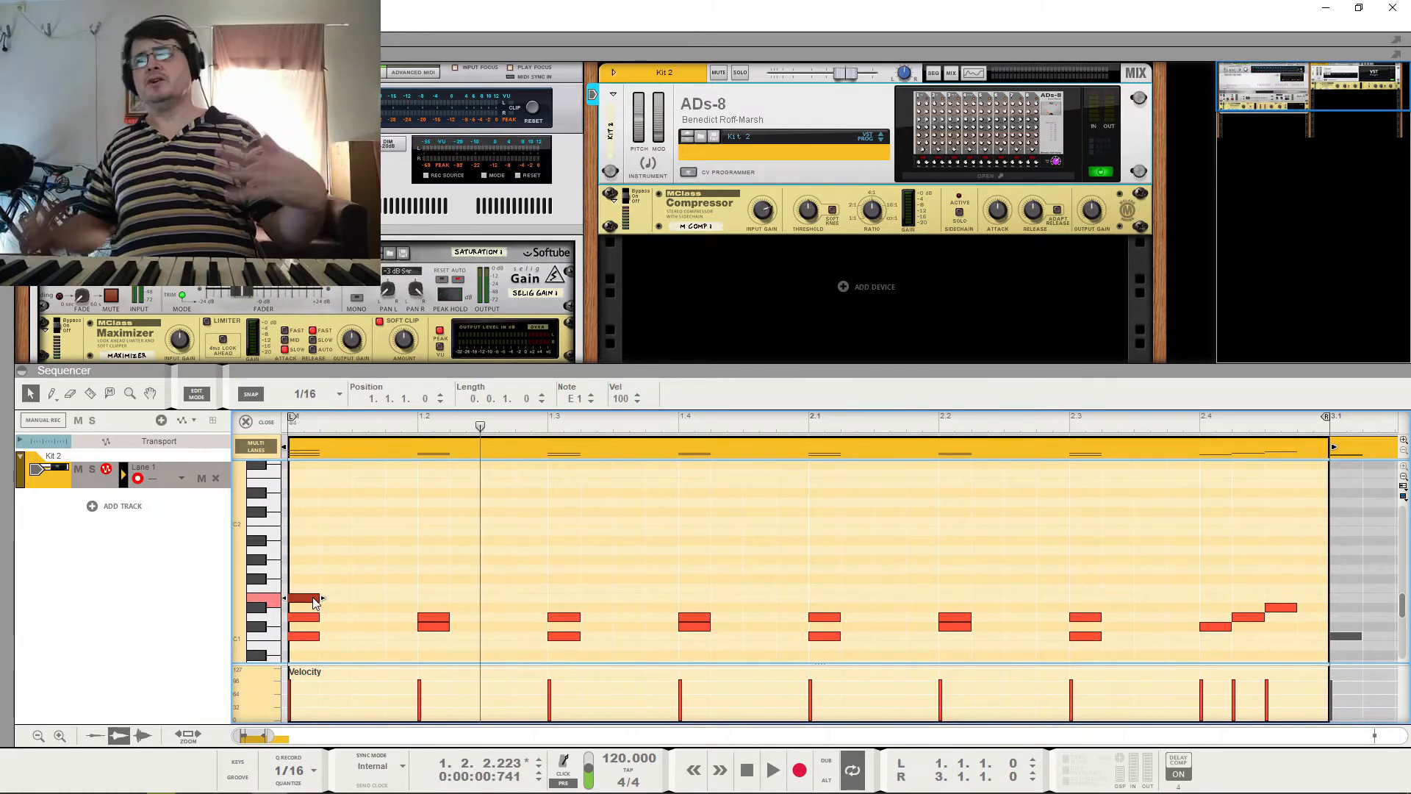
mouse_move(315, 603)
mouse_down()
mouse_move(309, 522)
mouse_move(301, 598)
mouse_up()
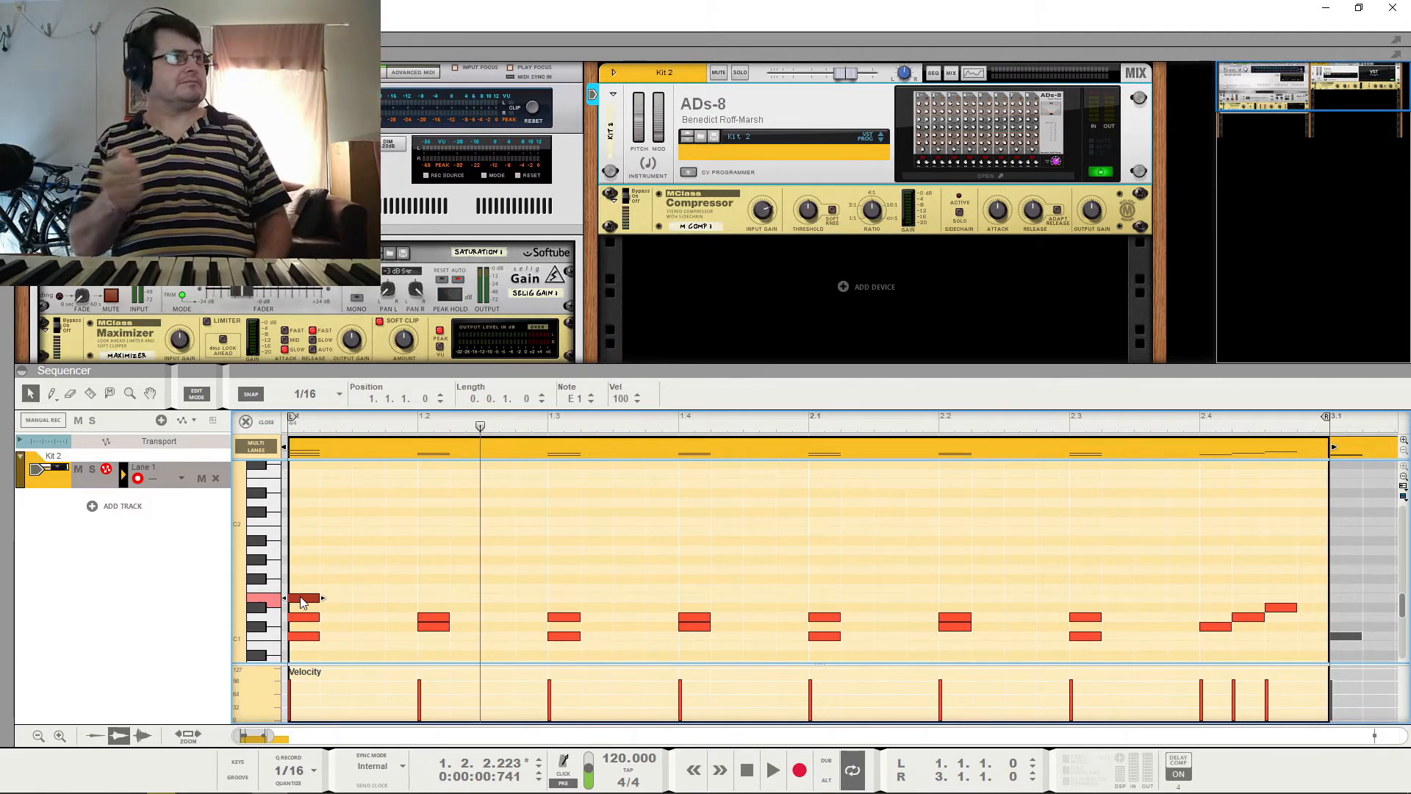
key(space)
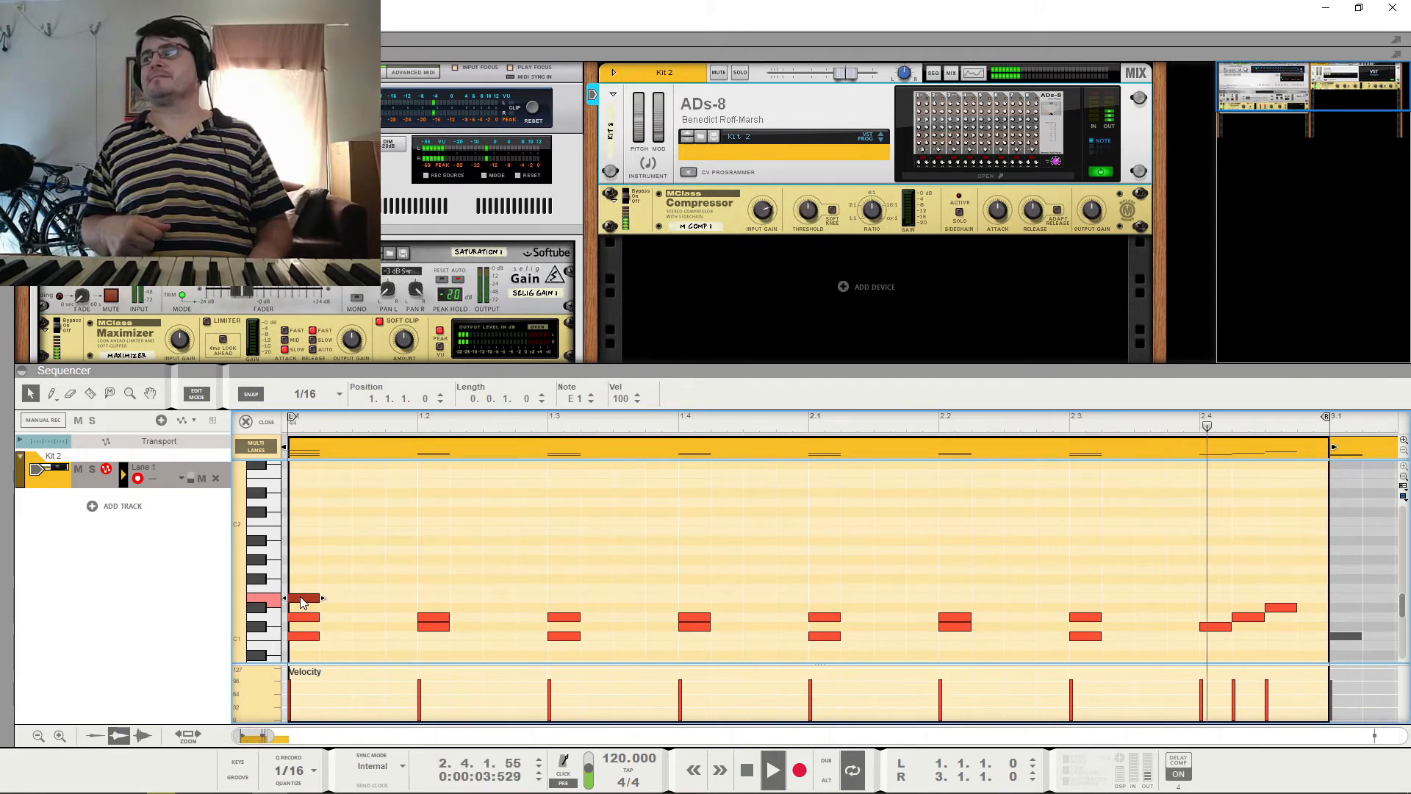
key(space)
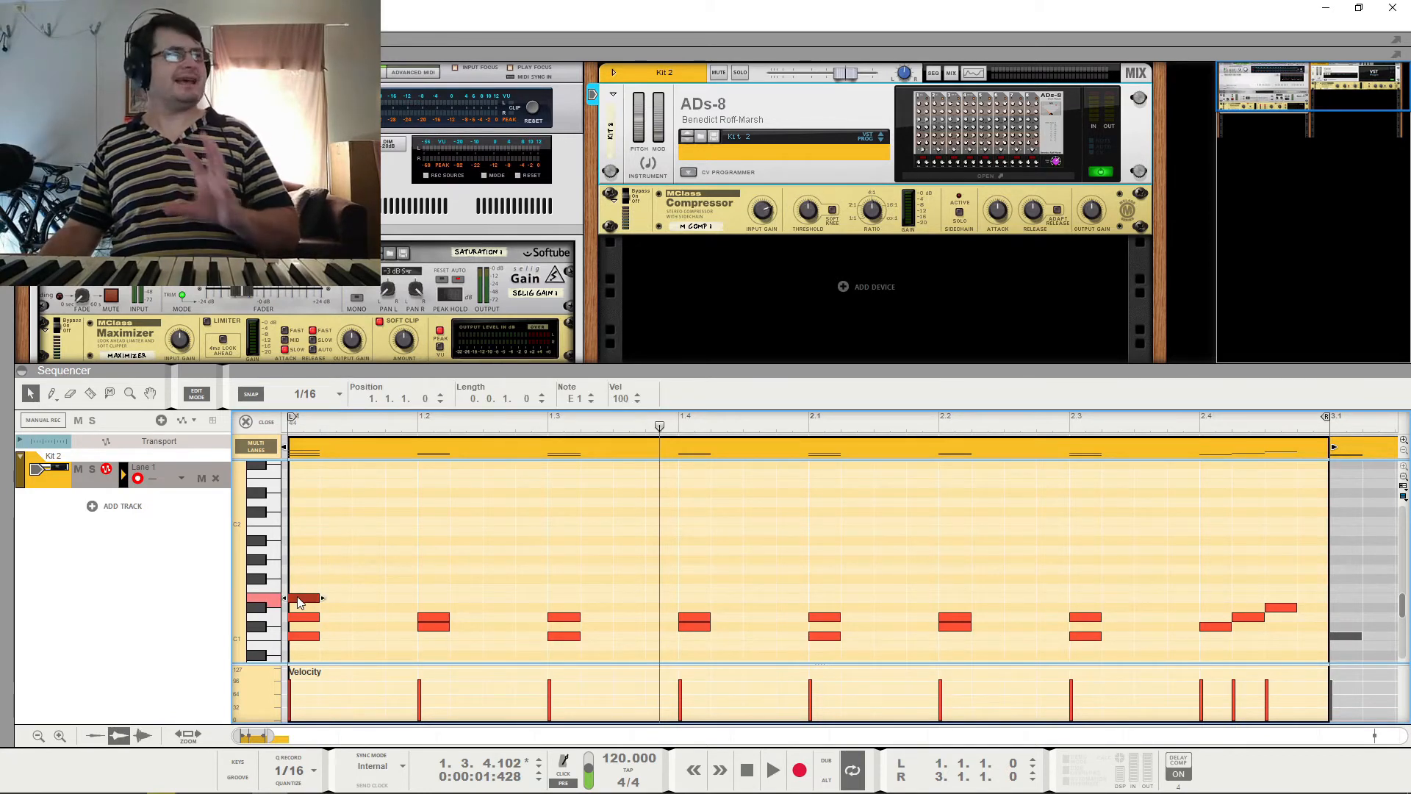
Delete all D1, D#1 and E1 notes, and the whole two-bar clip at 1.1.1 as well.
drag(293, 566, 1298, 601)
key(Delete)
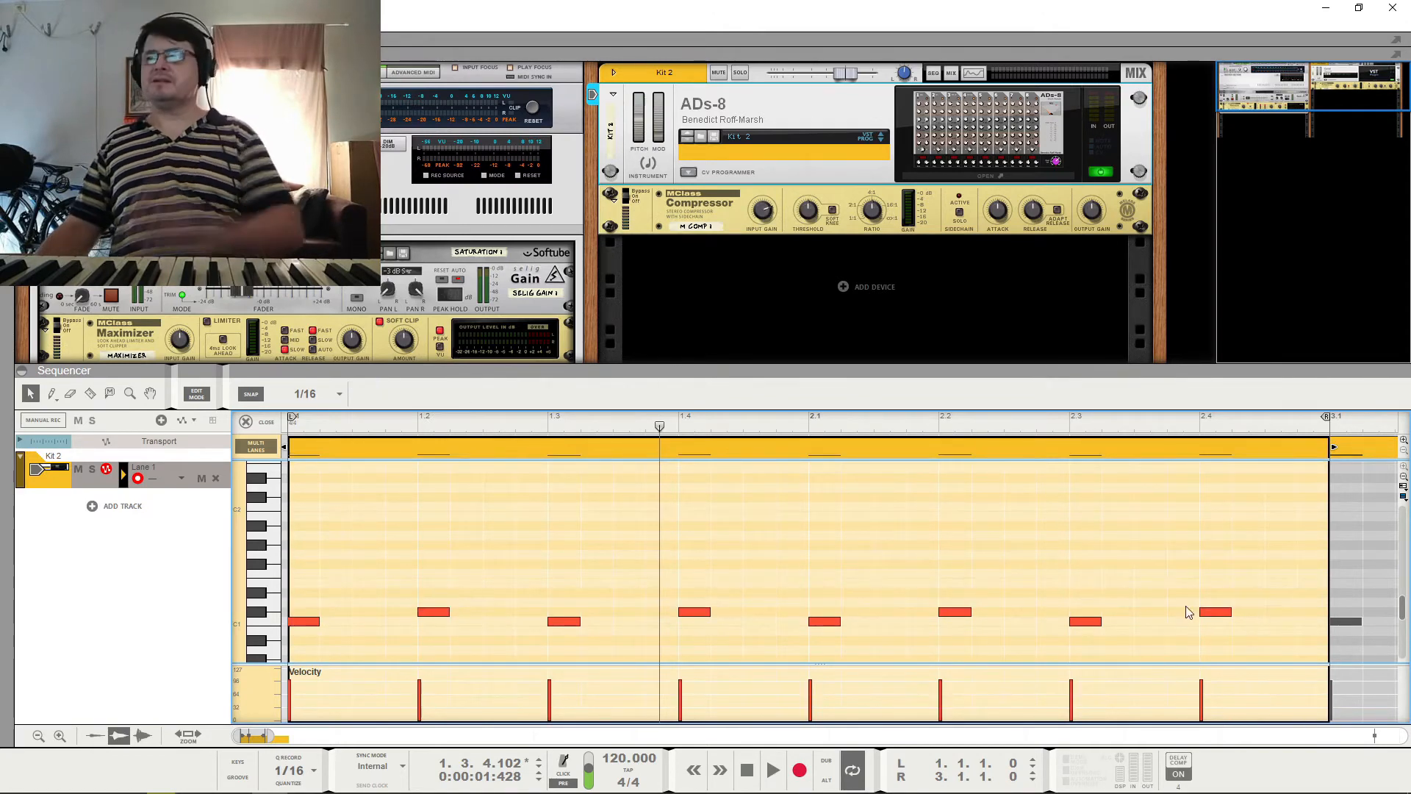
click(785, 445)
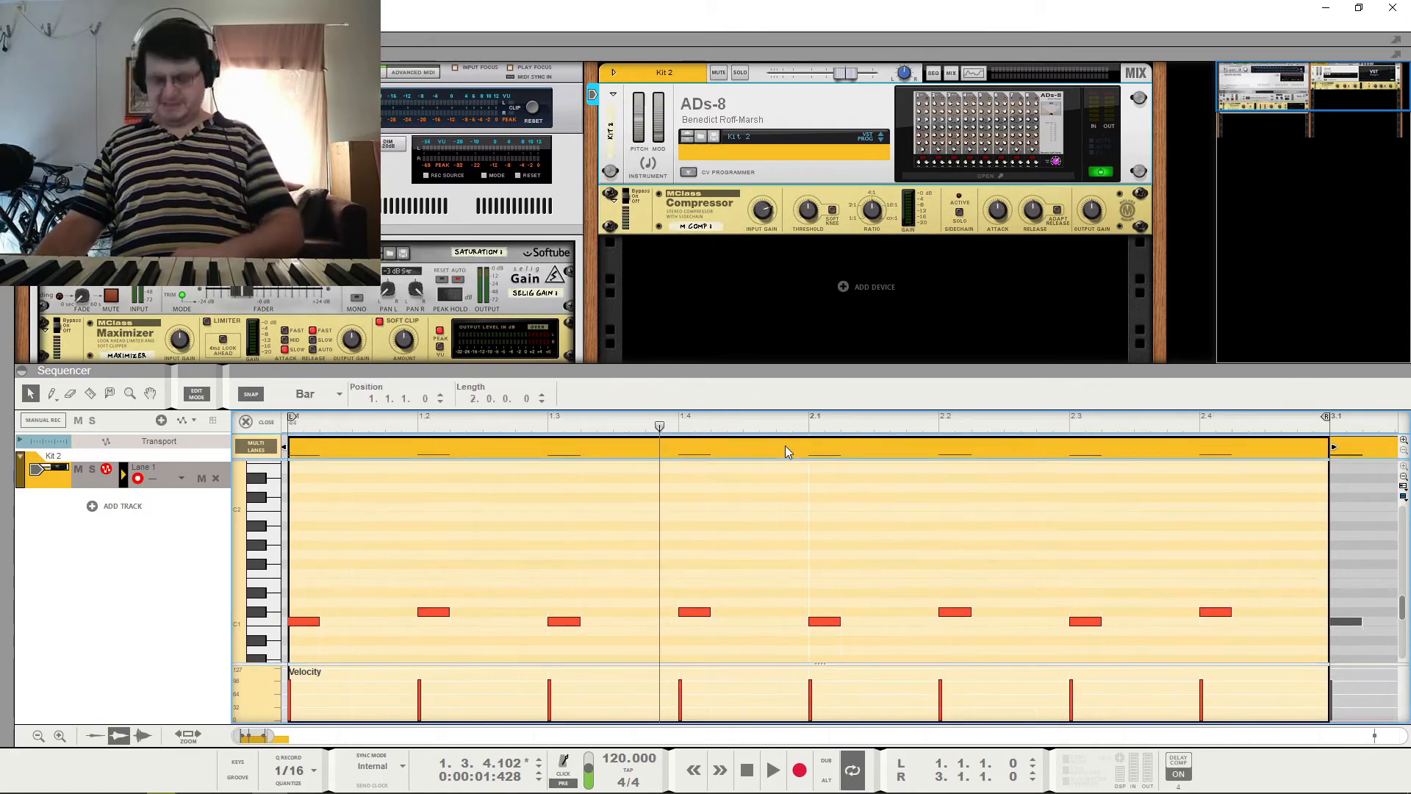
key(Delete)
Move the kick-only clip from bar 3 to 1.1.1 and play the loop.
click(1379, 453)
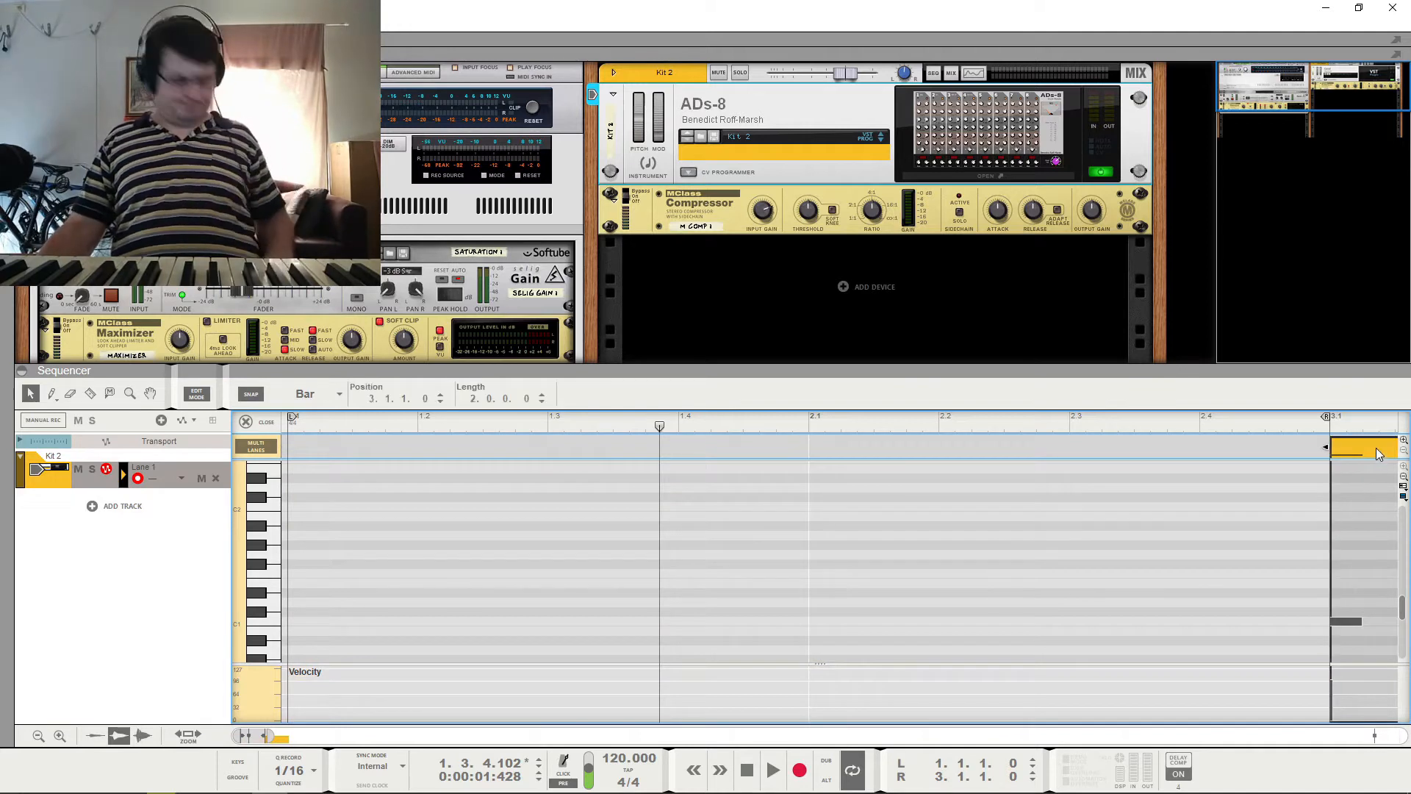
drag(1379, 453, 323, 408)
key(space)
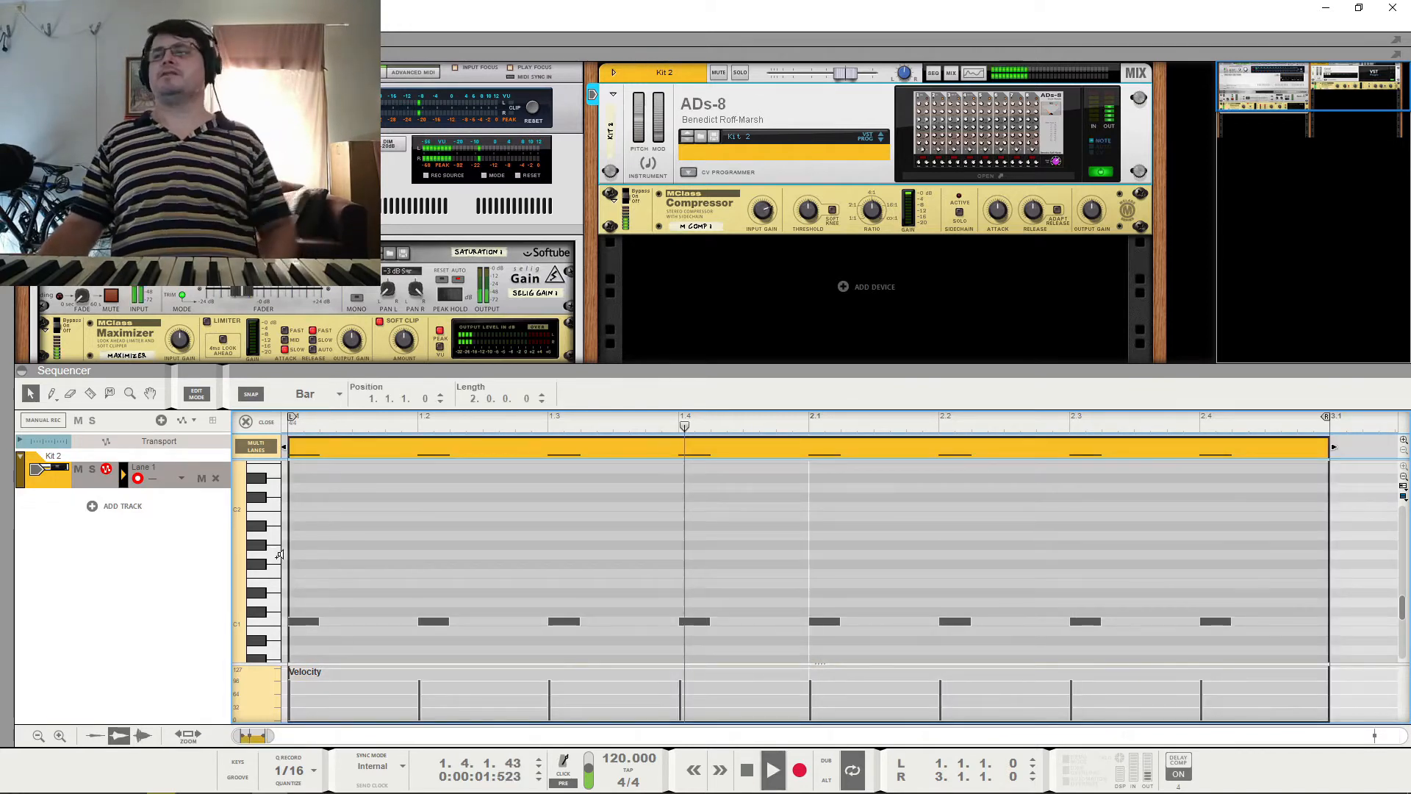
key(space)
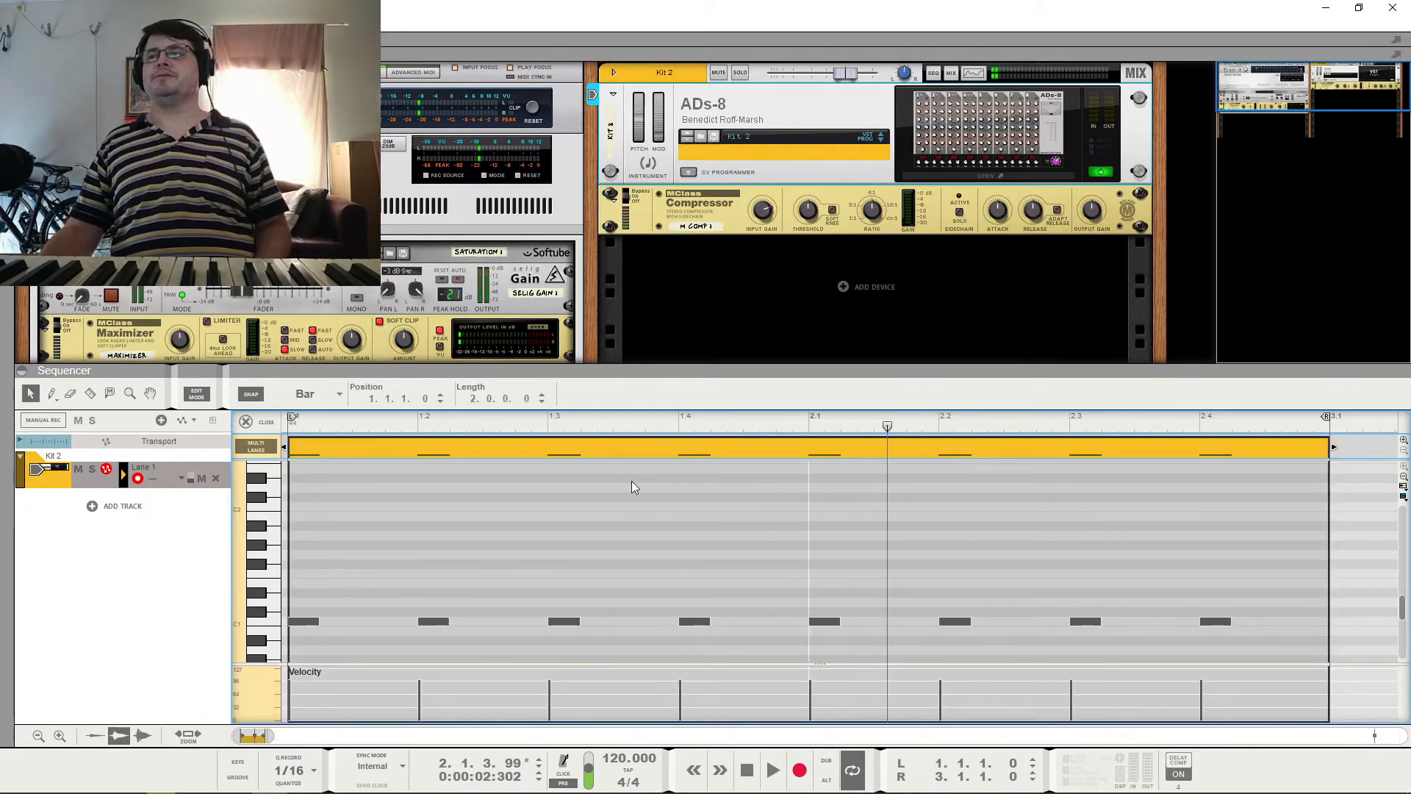
Put C#1 snare notes on every beat of both bars, layered over the C1 kicks on beats 1 and 3 and replacing those on 2 and 4.
double_click(1216, 621)
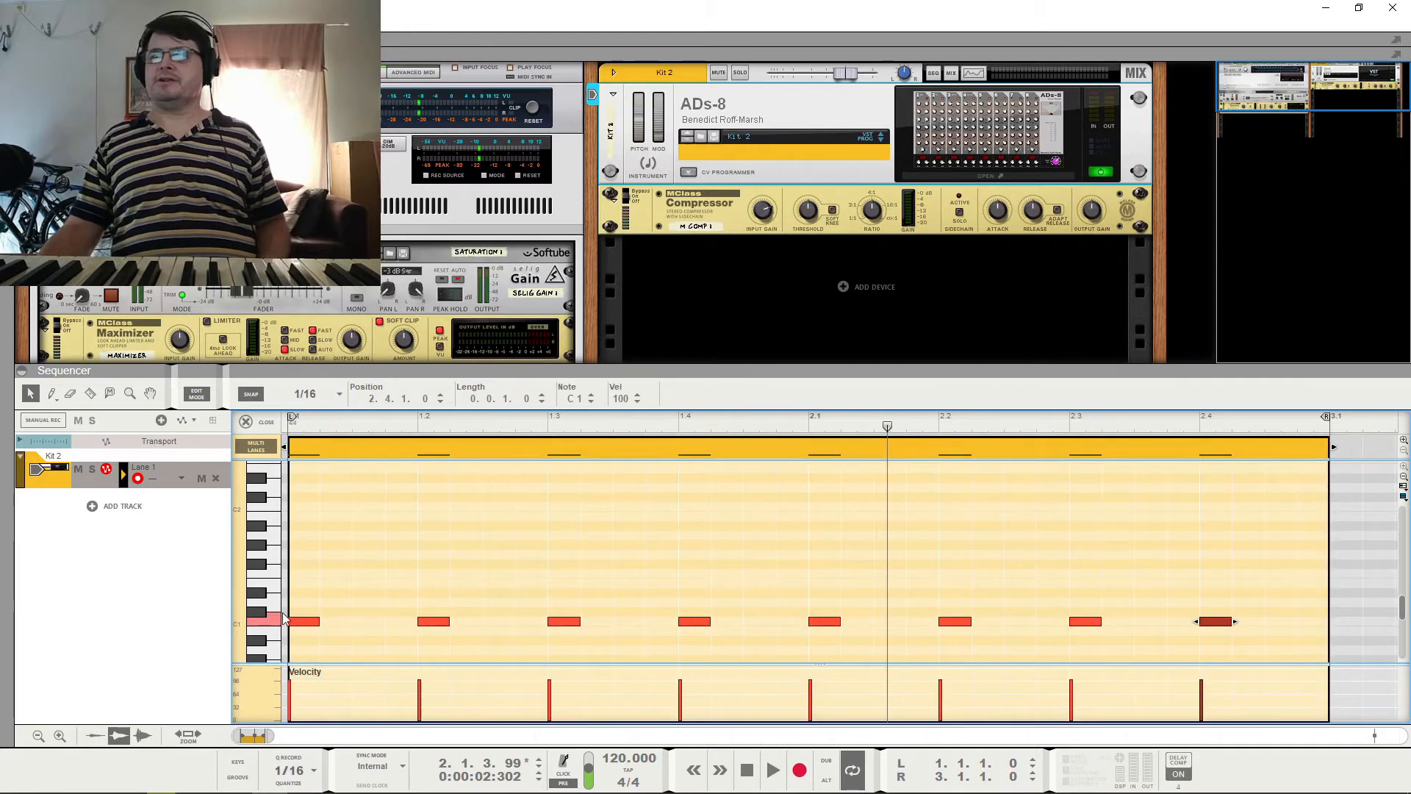
alt+click(311, 611)
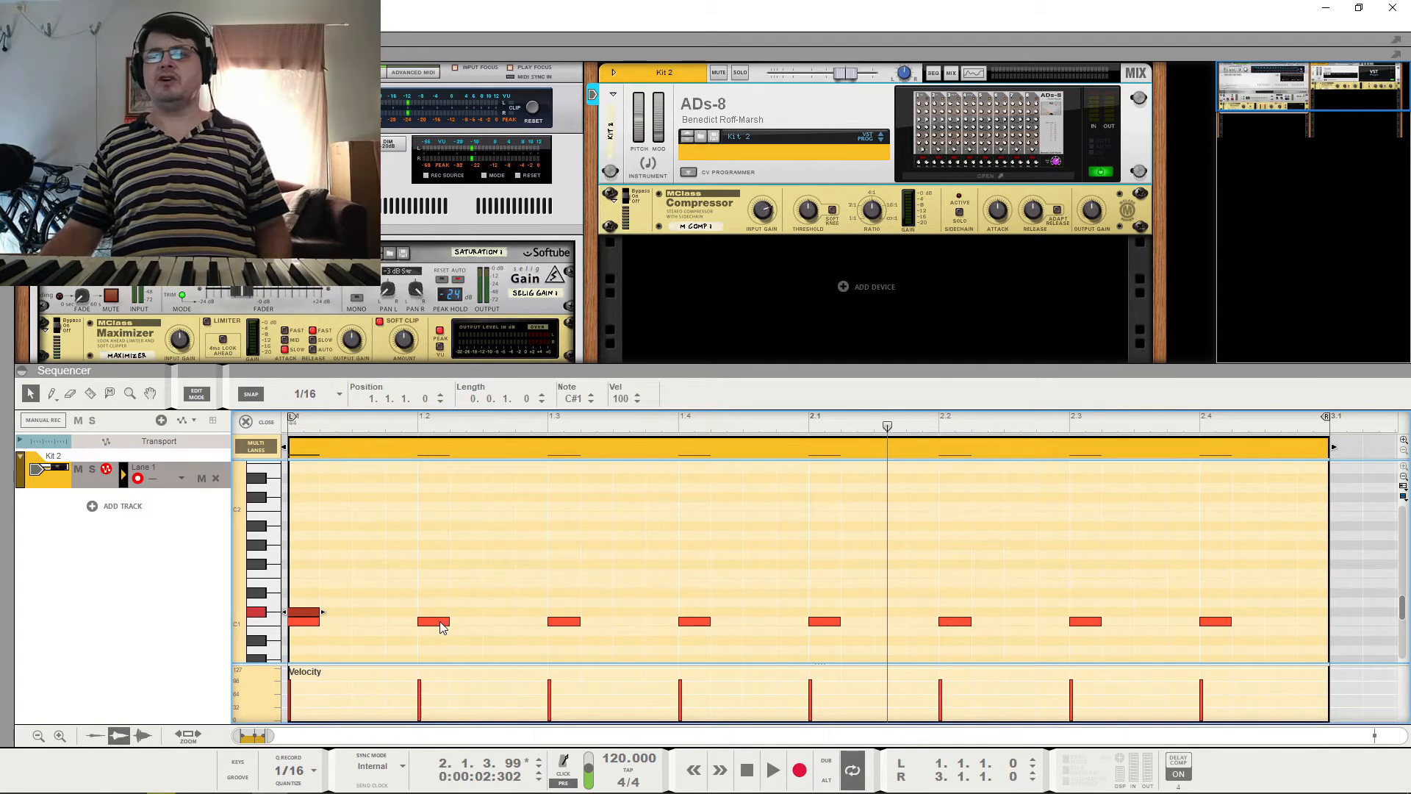
drag(441, 626, 441, 617)
drag(564, 621, 563, 612)
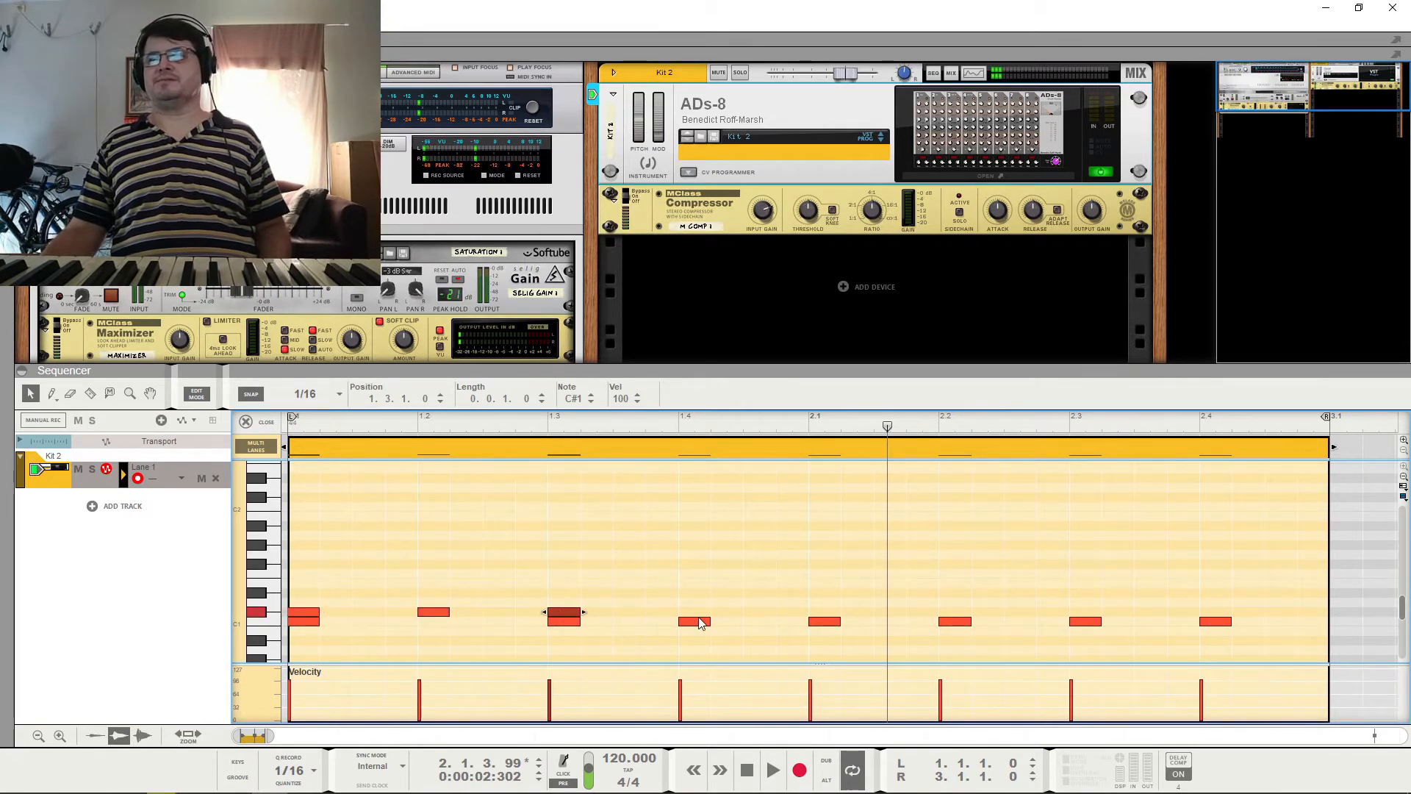
drag(697, 621, 695, 612)
drag(829, 622, 823, 612)
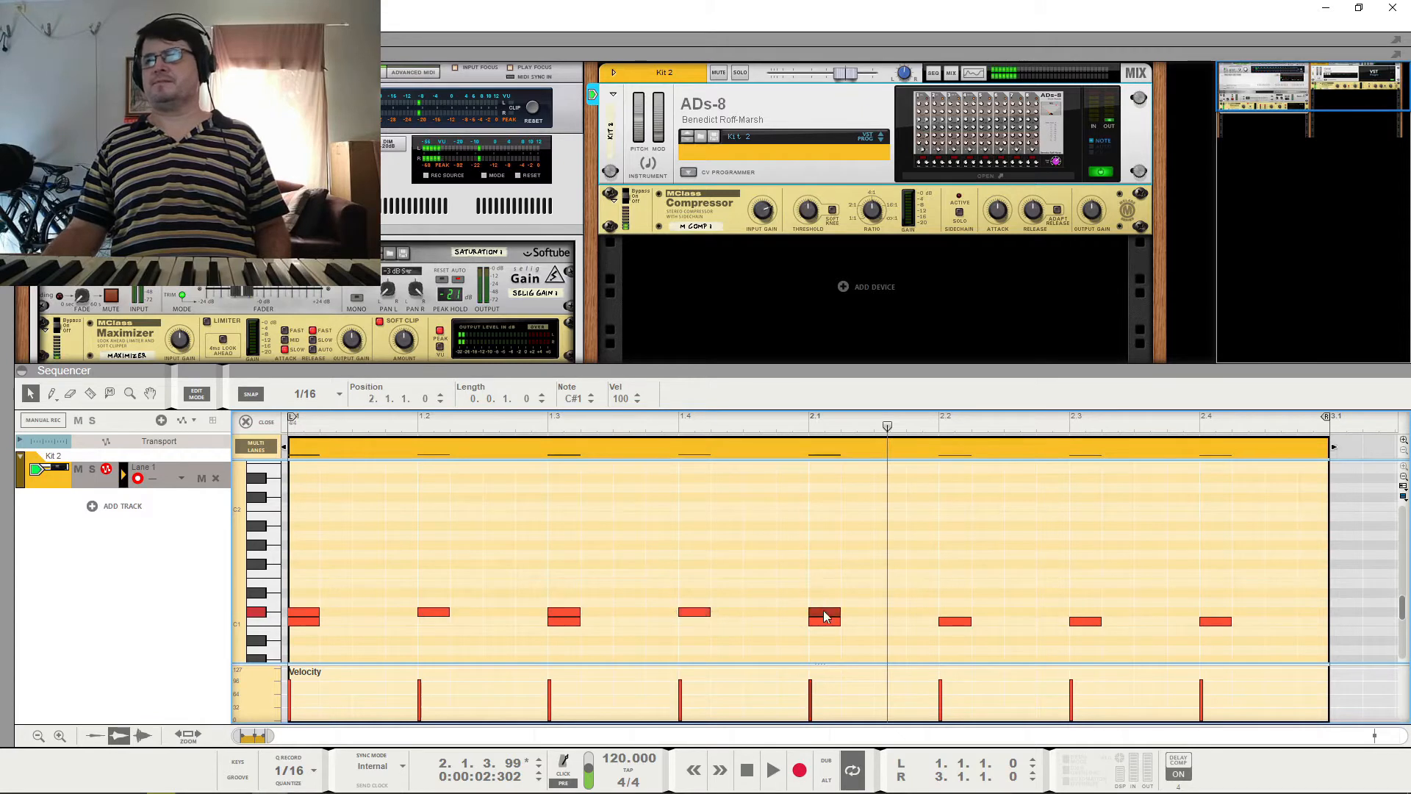
drag(961, 623, 959, 613)
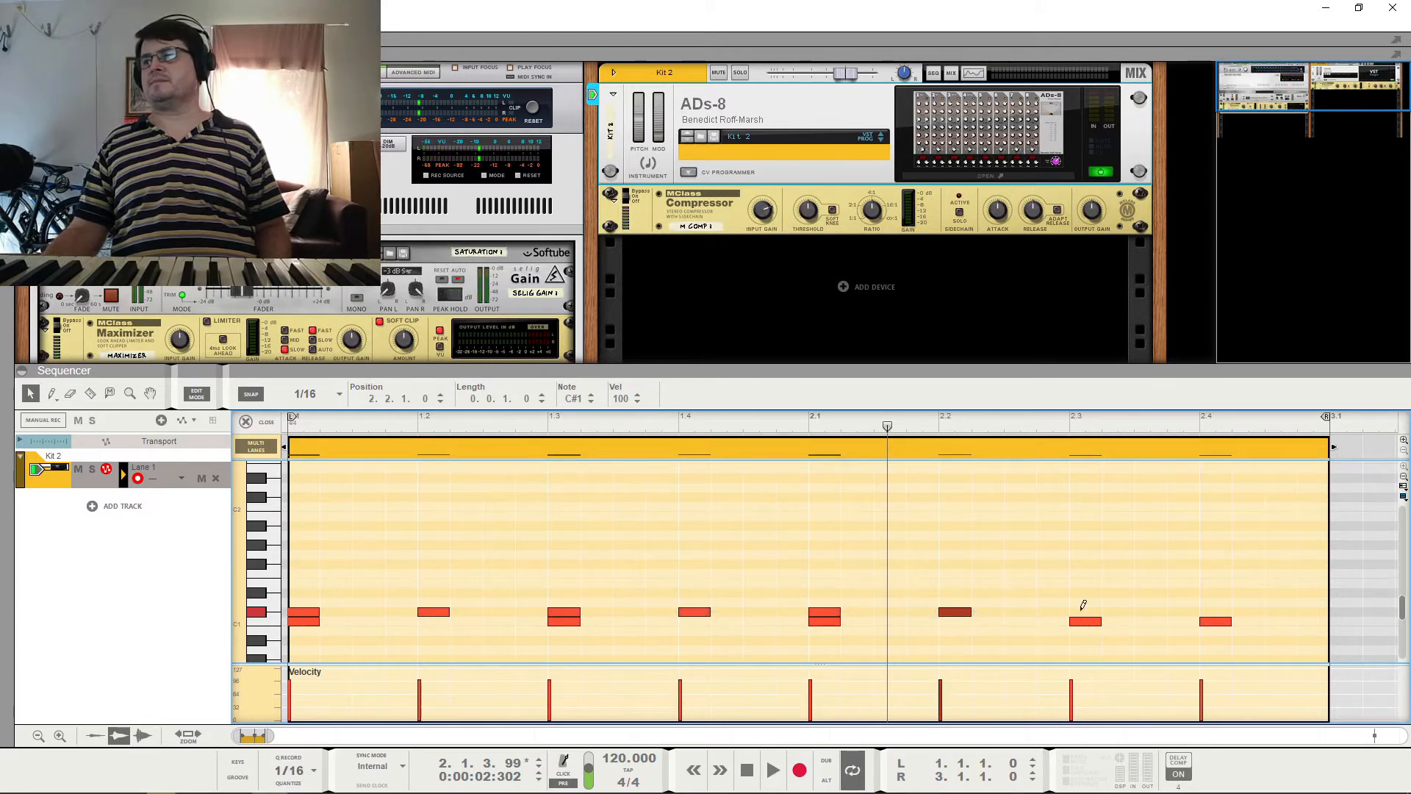
drag(1079, 623, 1080, 613)
drag(1213, 627, 1212, 621)
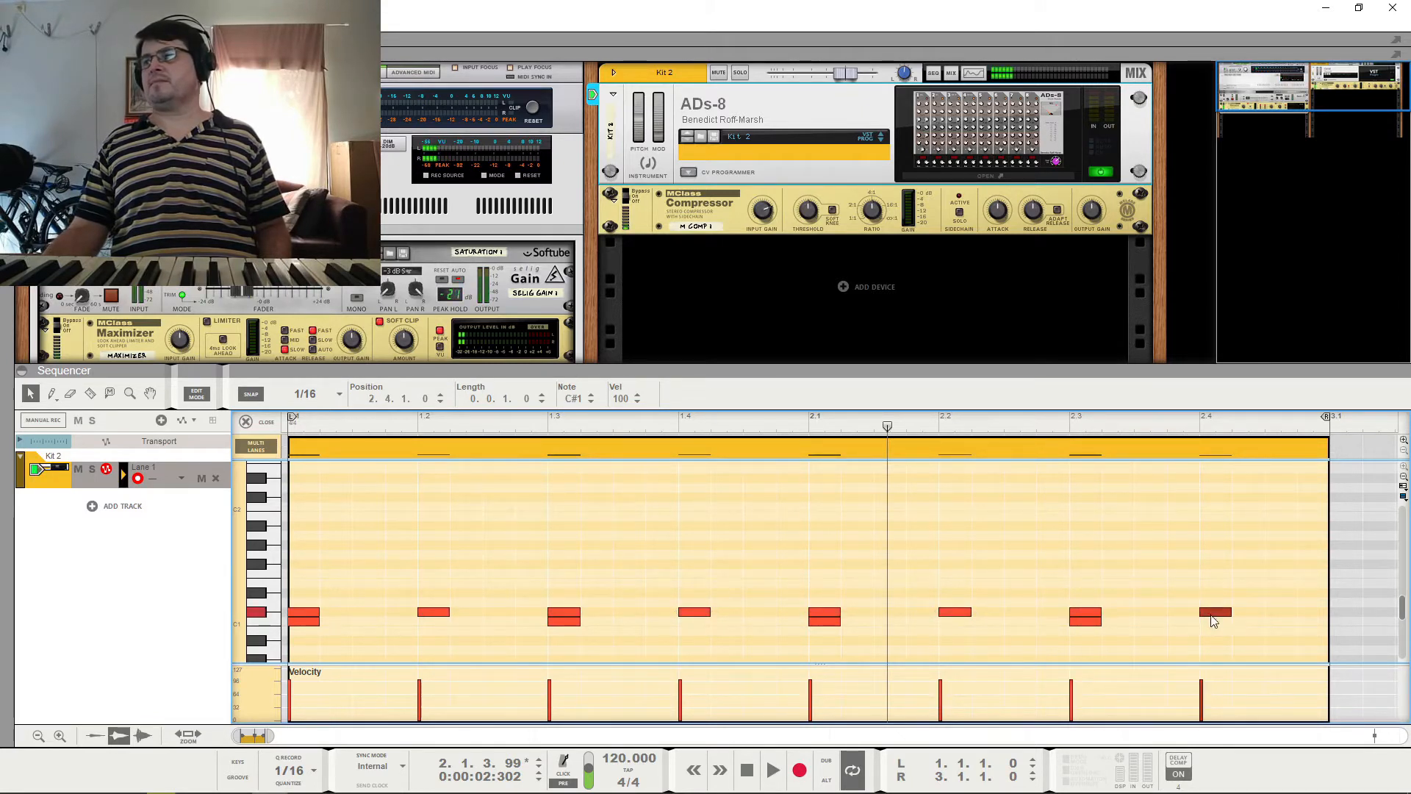
Add a C#1 snare note at 2.4.3 with velocity 78 and play the two-bar loop.
click(1267, 612)
drag(1268, 680, 1267, 688)
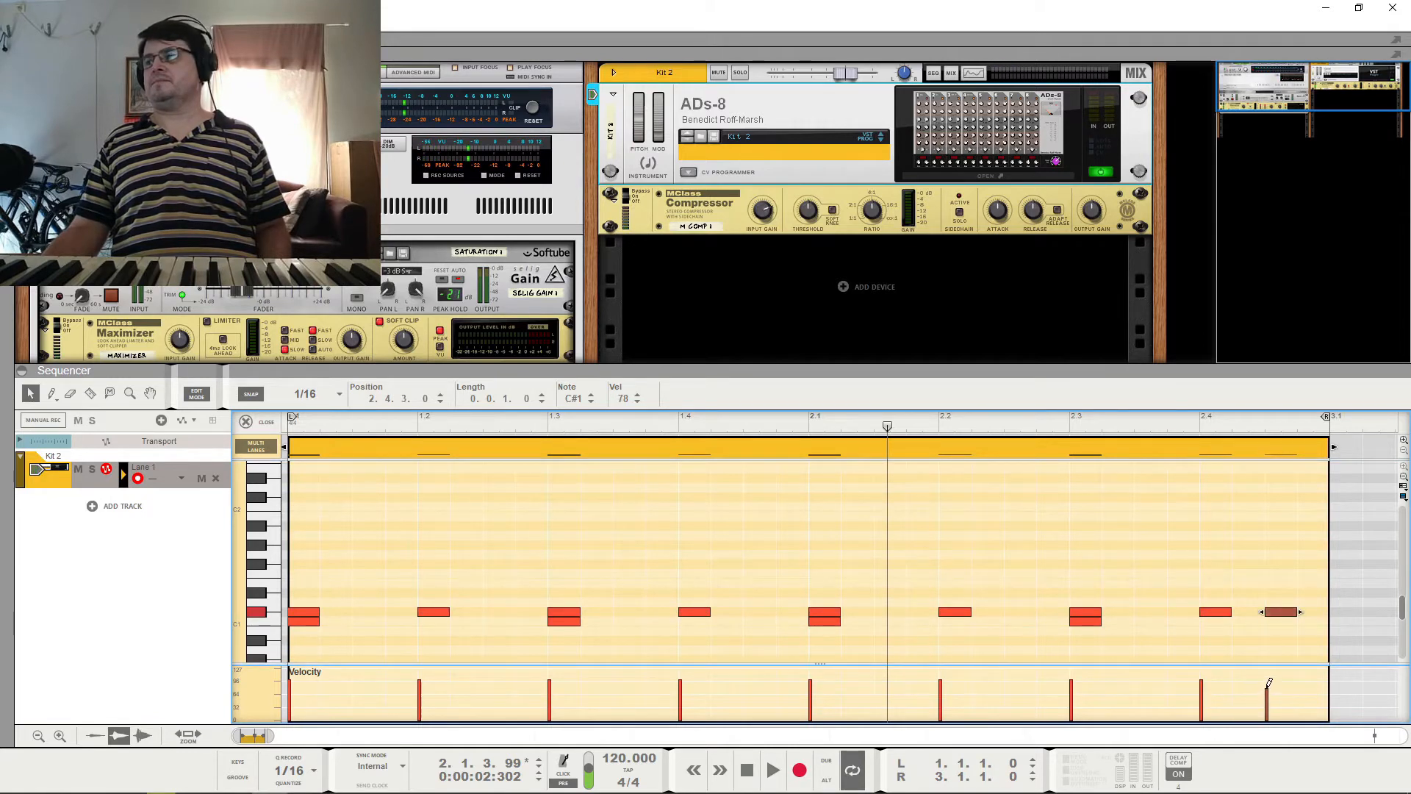
key(space)
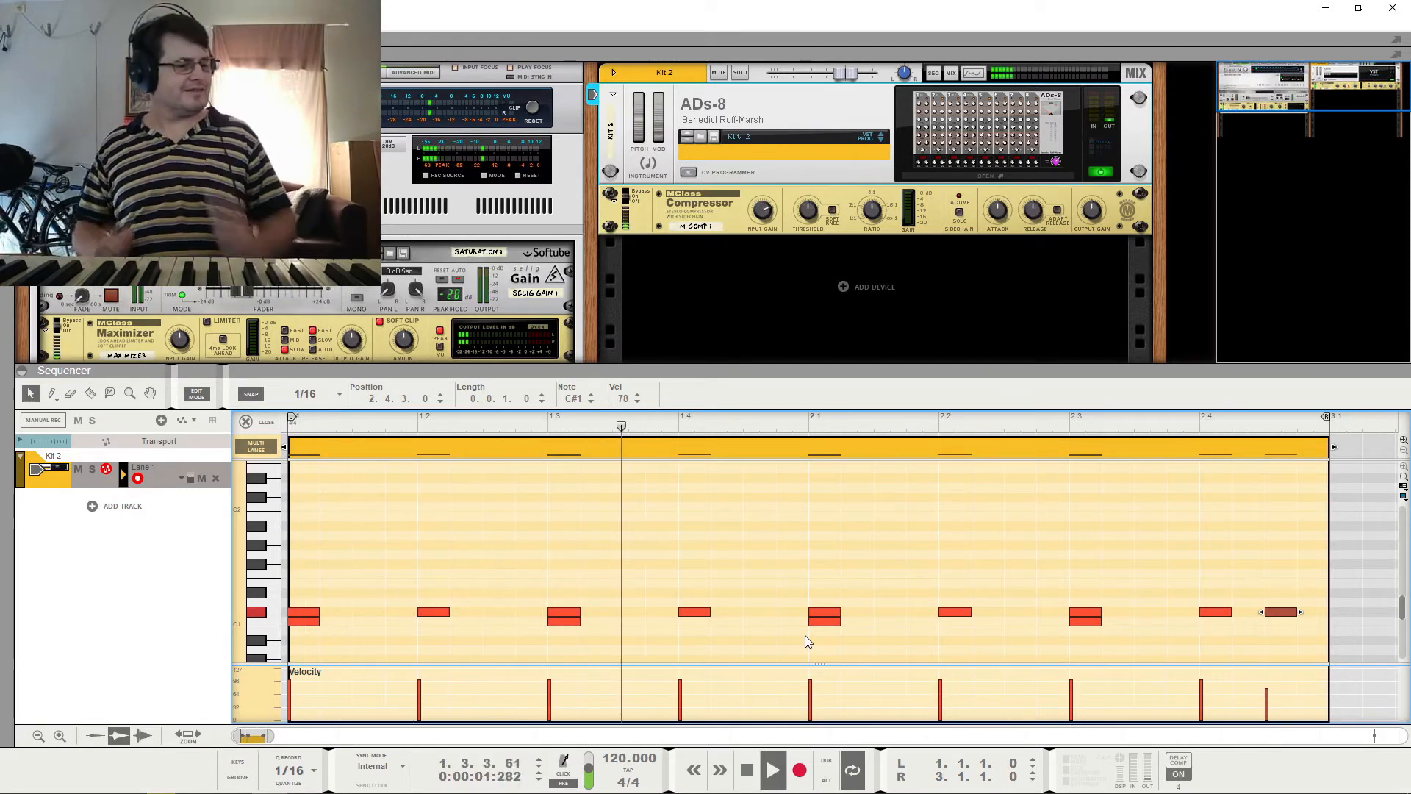
key(space)
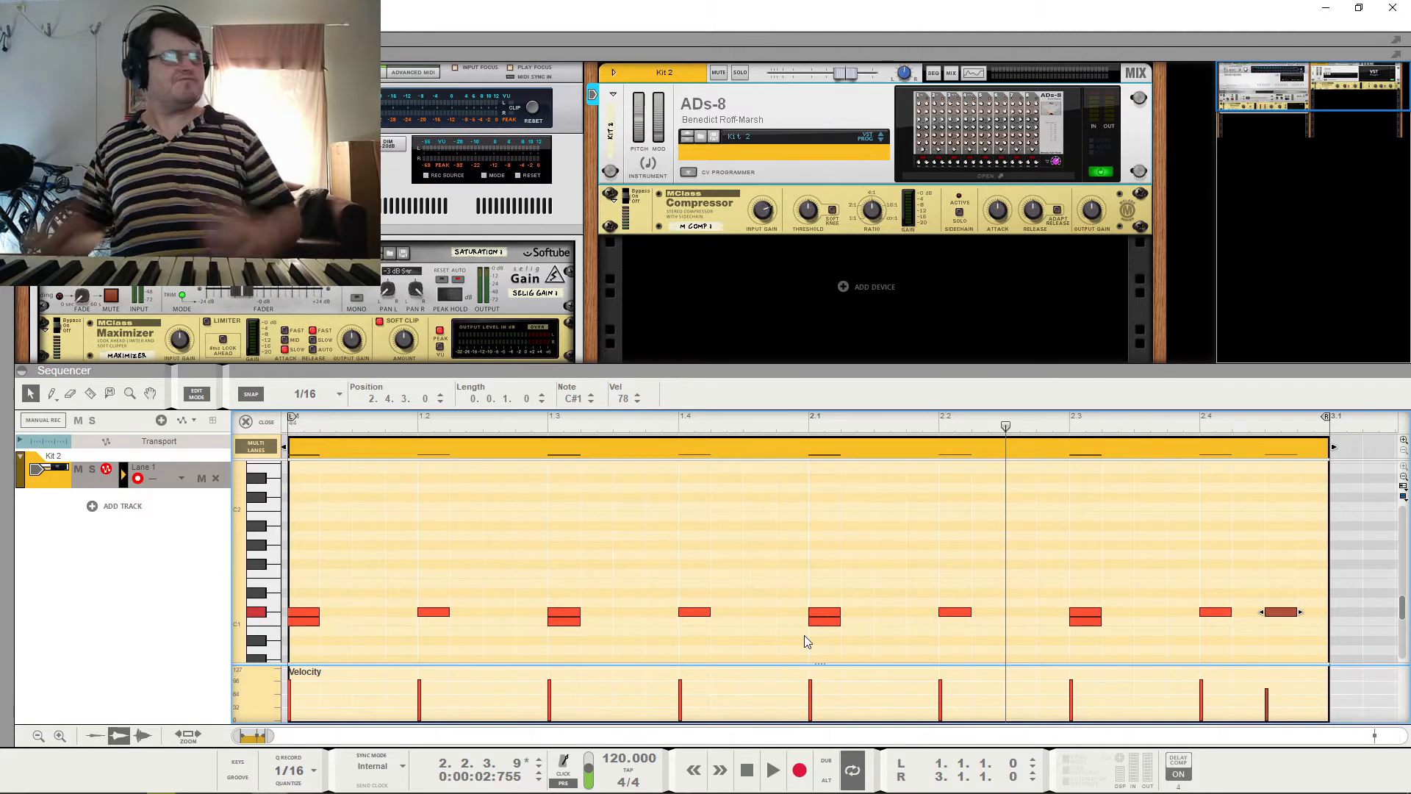
key(space)
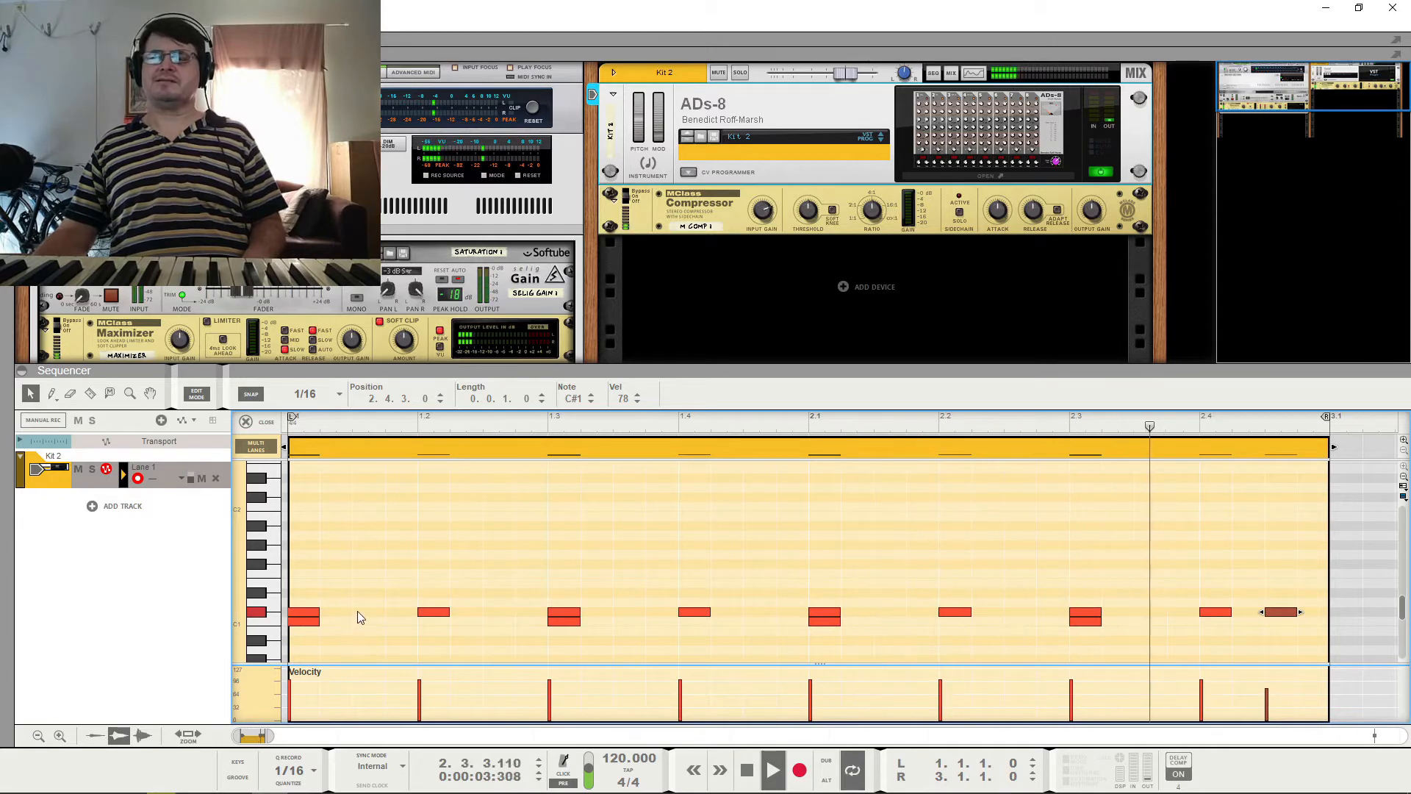
key(space)
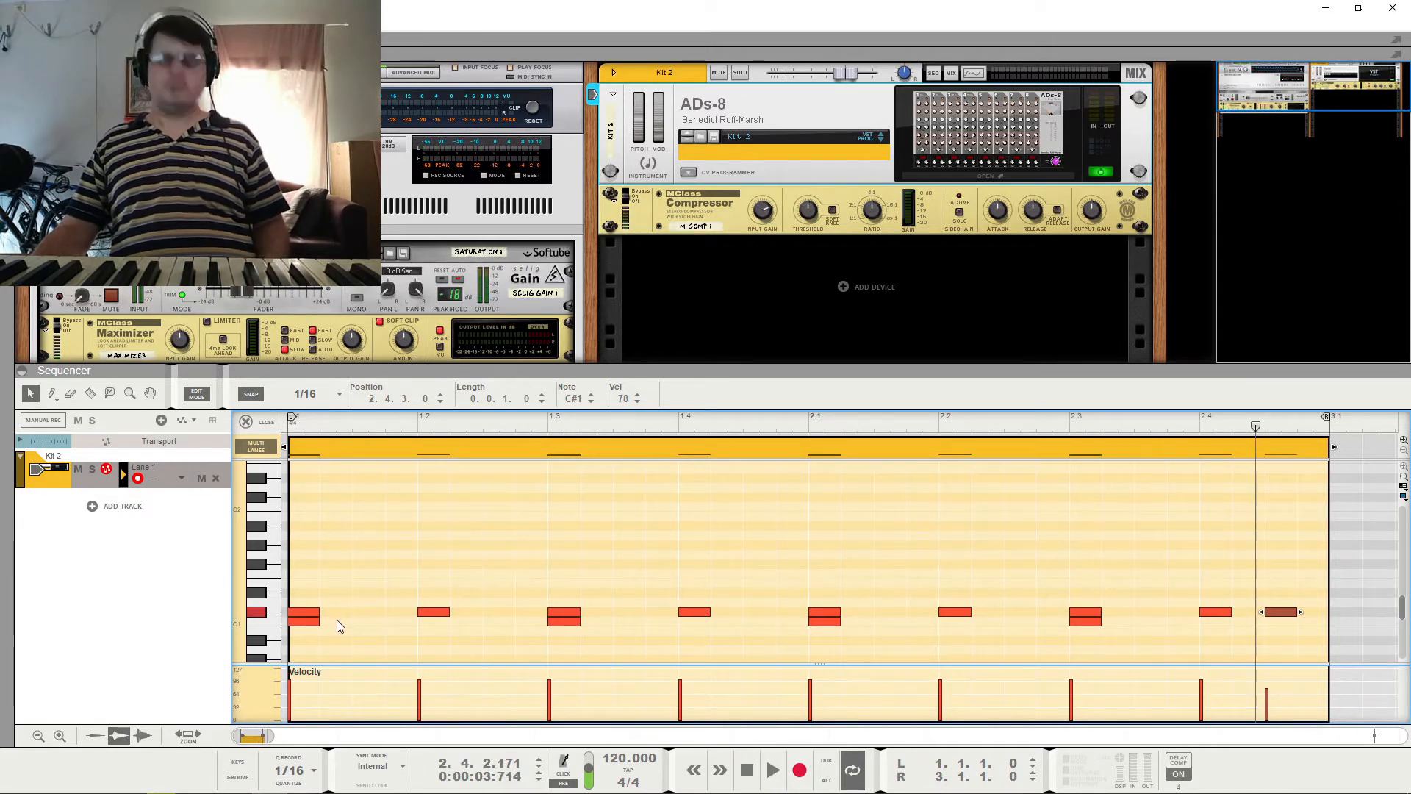
Add quiet C1 kicks at 1.1.2 (velocity 59), 1.4.4 (37) and 2.3.3 (43), plus a C#1 snare at 1.3.4 (38).
alt+click(334, 620)
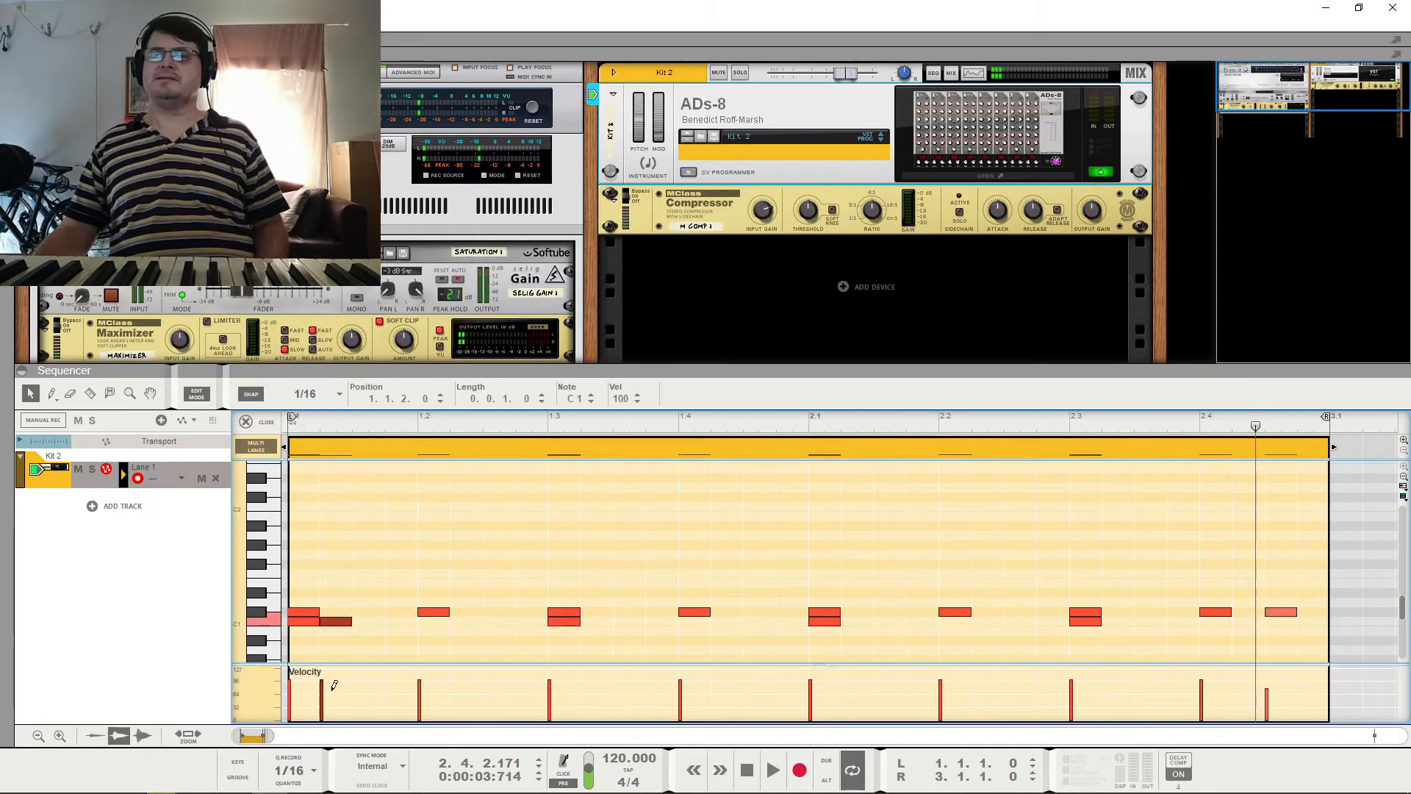
alt+click(322, 695)
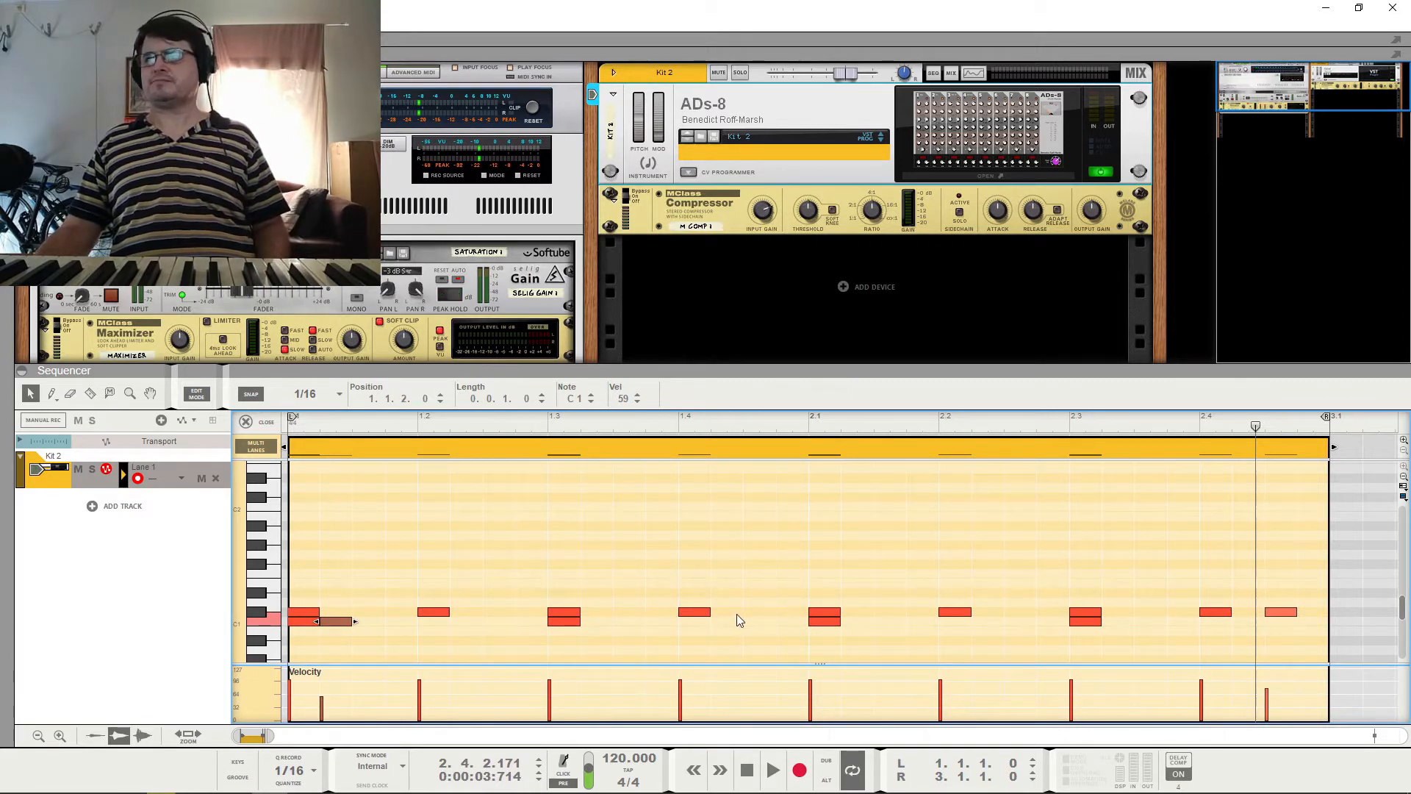
click(664, 611)
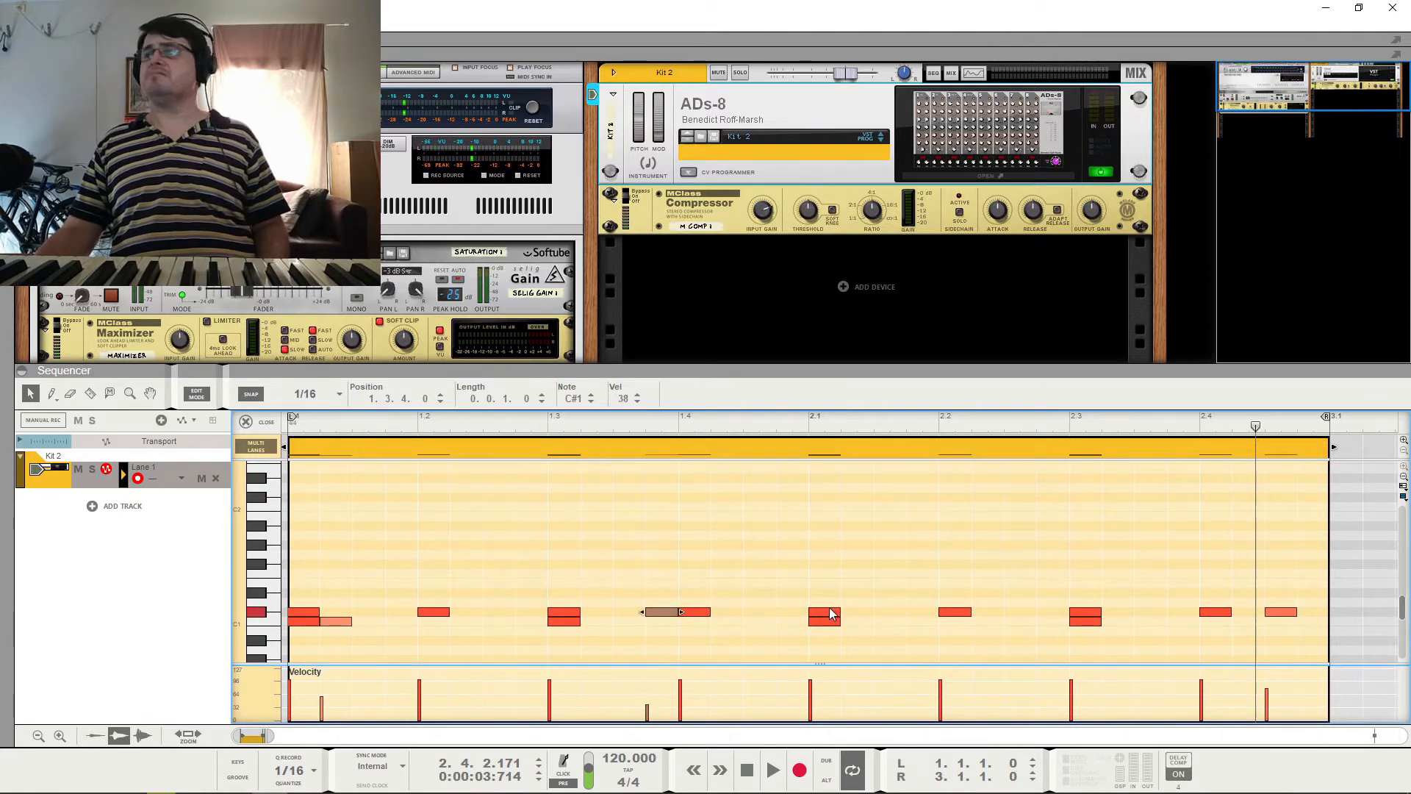
click(797, 622)
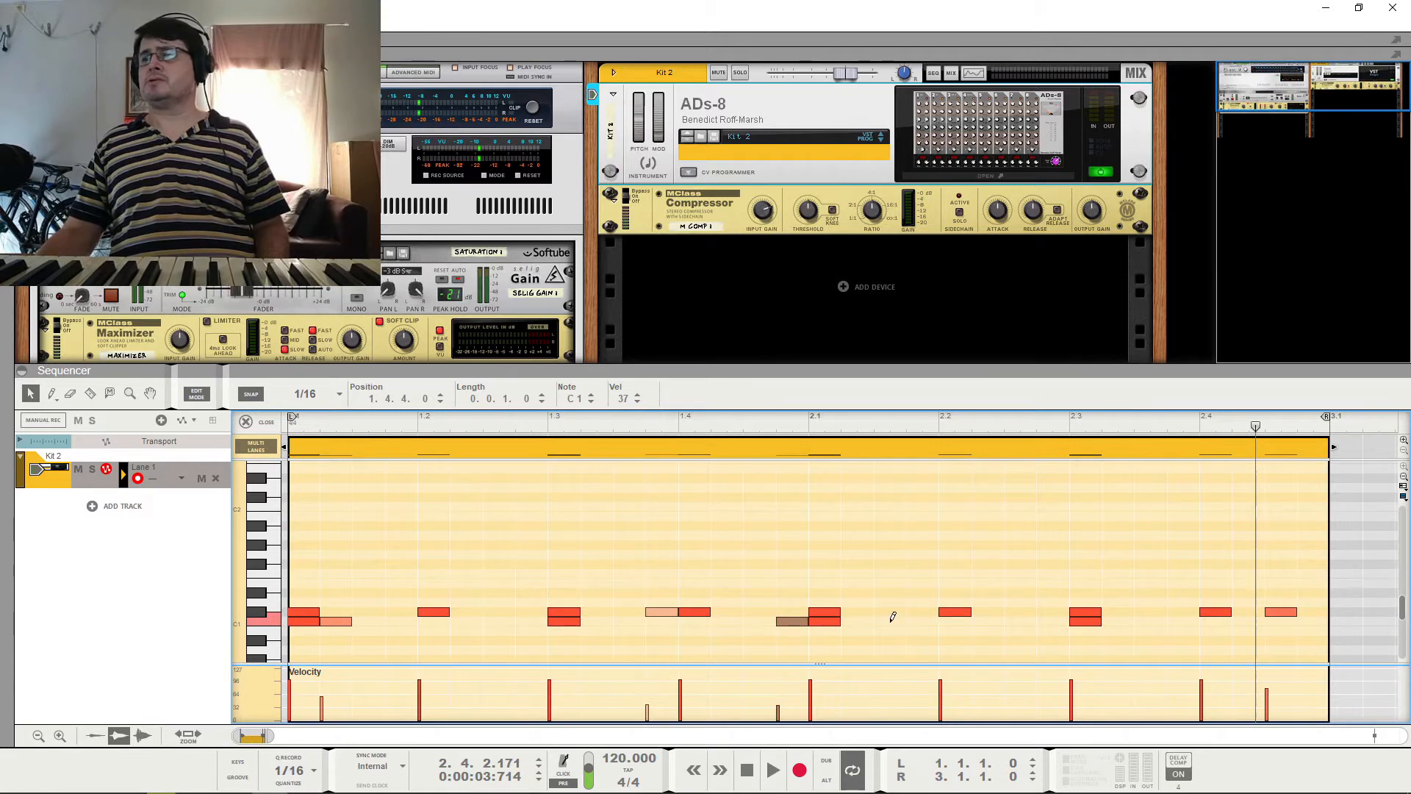
click(1152, 621)
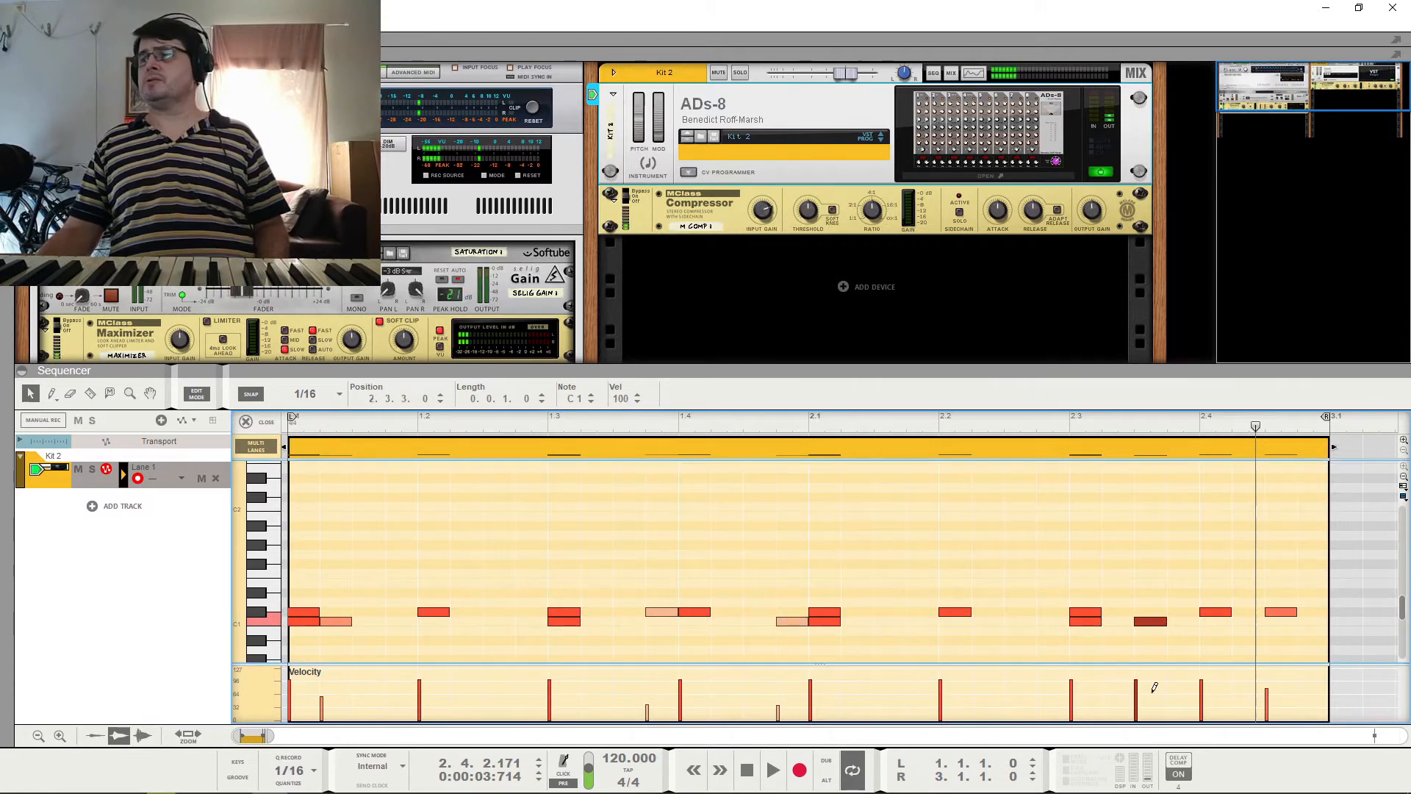
drag(1139, 692, 1137, 699)
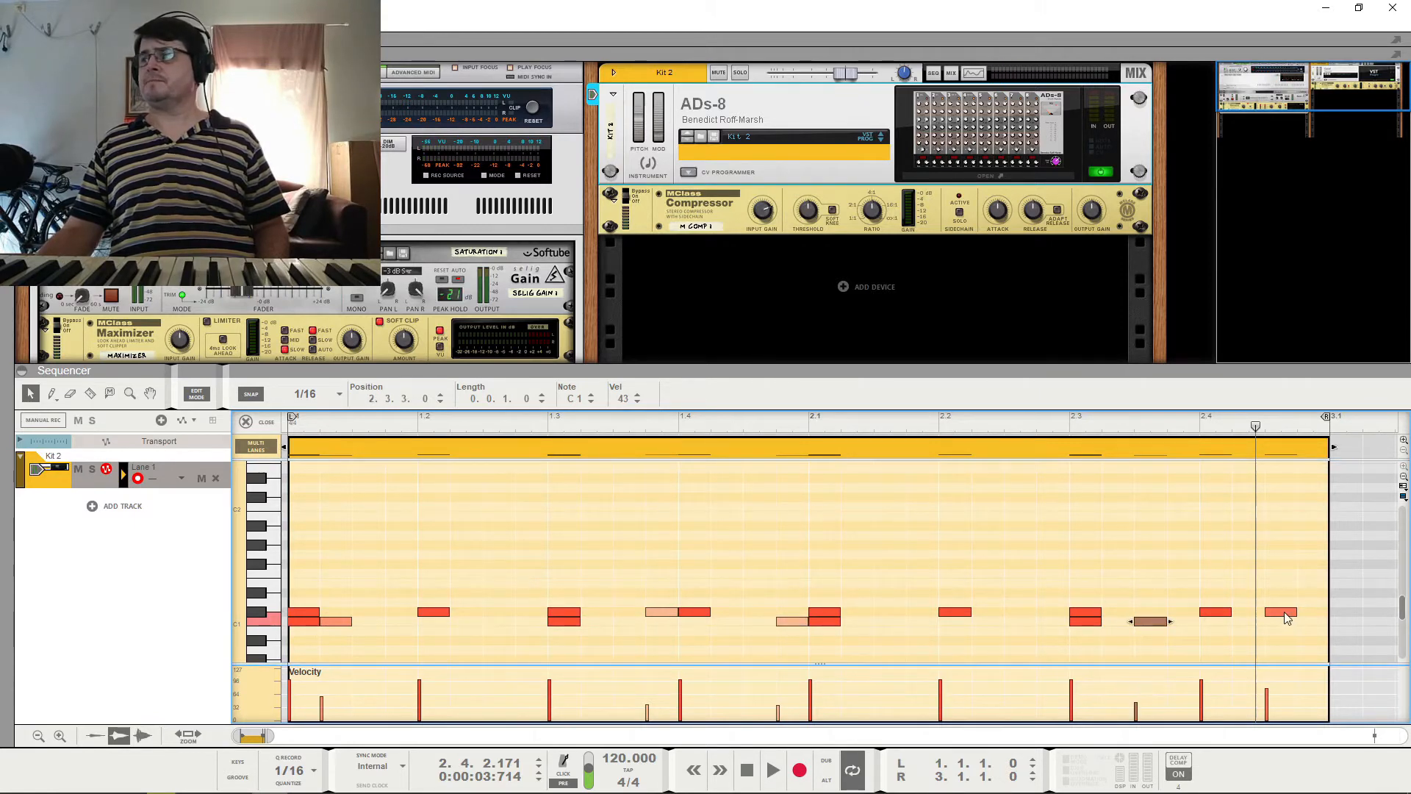
Raise the C#1 note at 2.4.3 to D#1 and shift the quiet C1 kick from 1.1.2 to 1.1.3, playing the loop.
drag(1285, 612, 1283, 615)
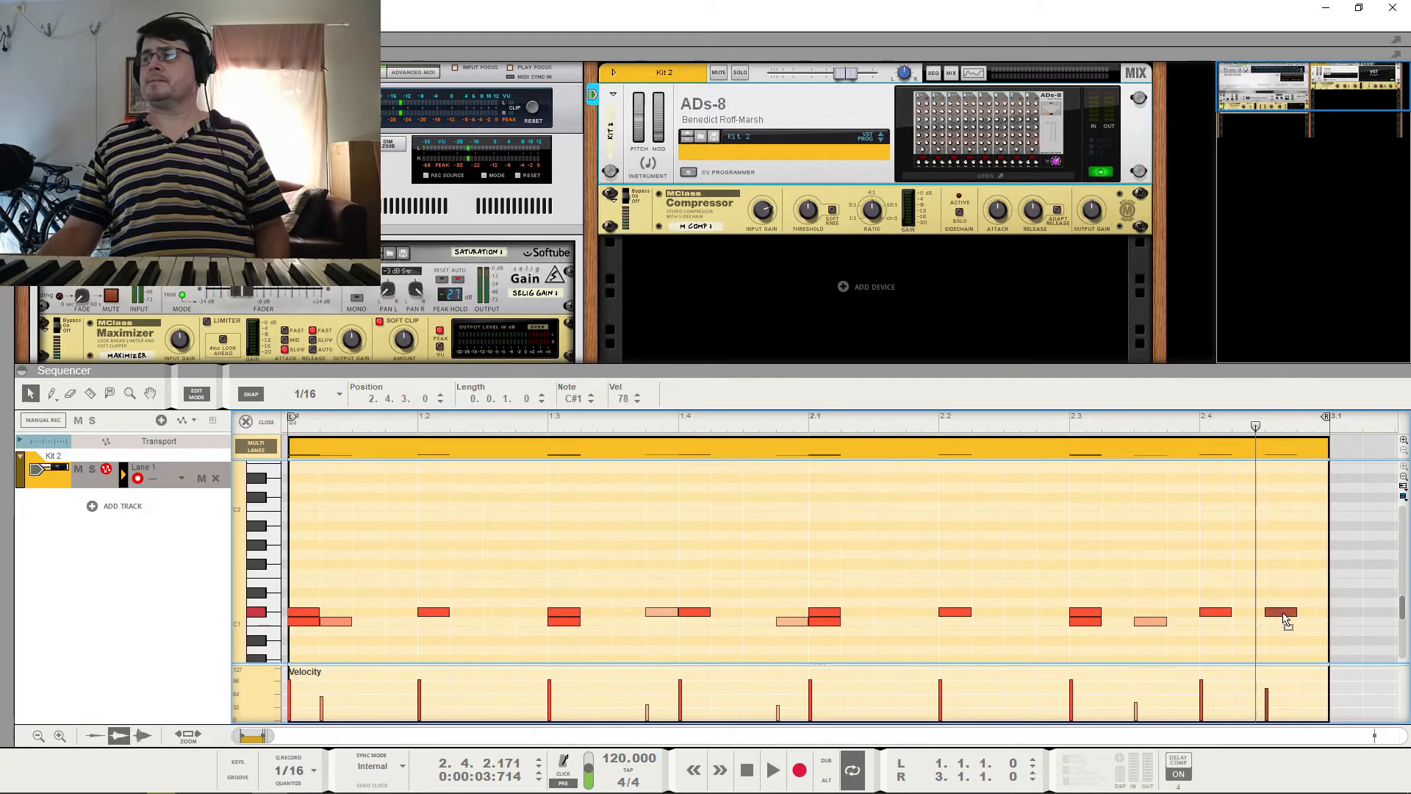
key(Up)
key(Up)
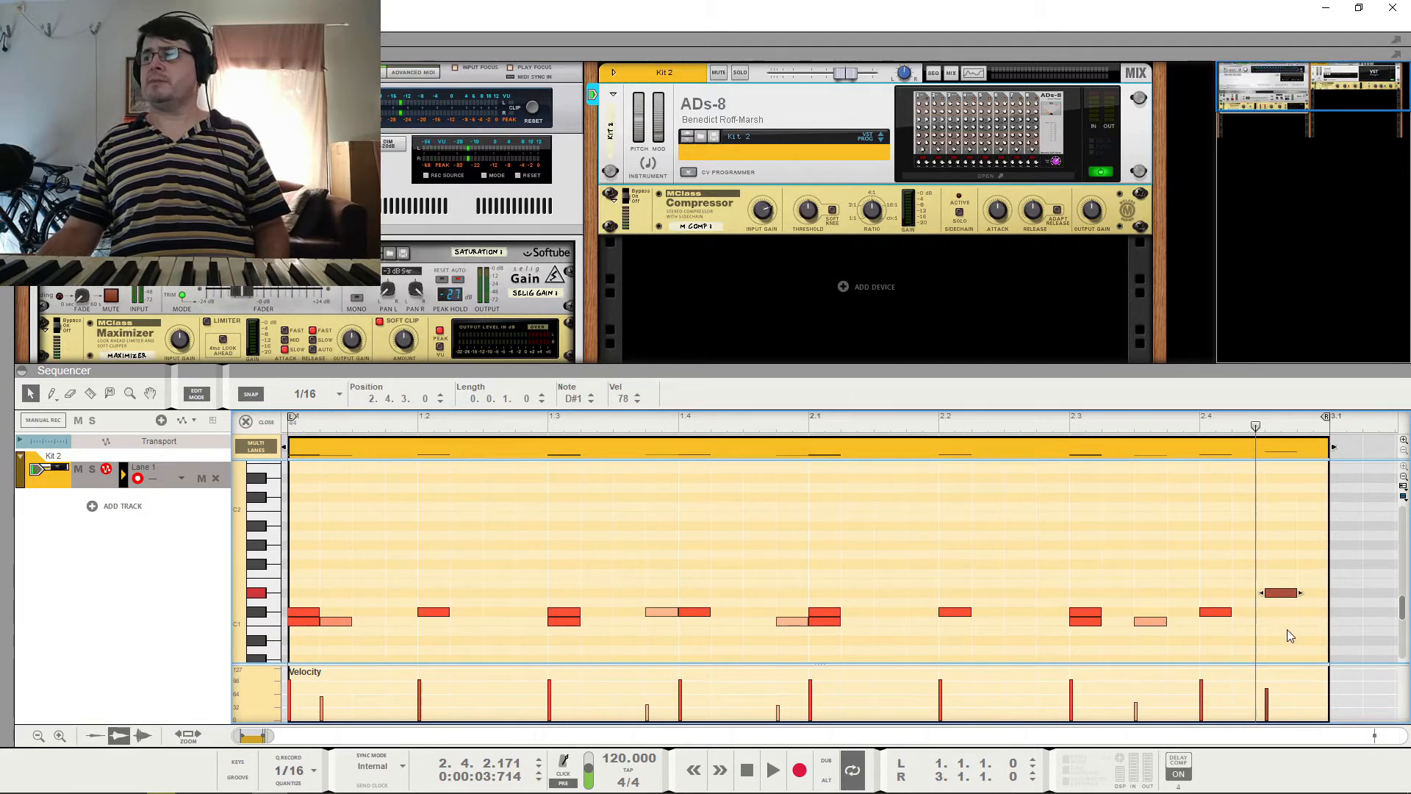
key(space)
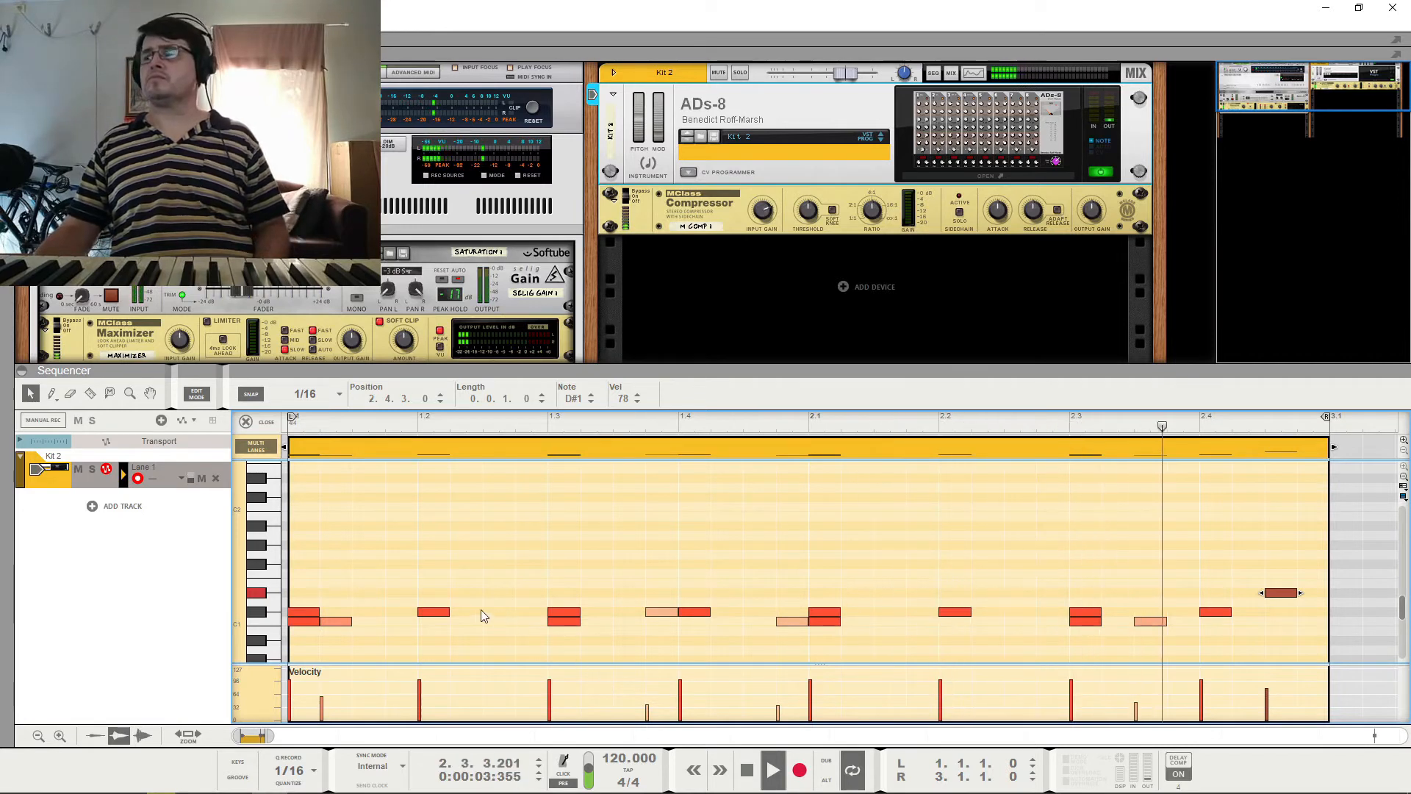
key(space)
drag(339, 620, 372, 622)
key(space)
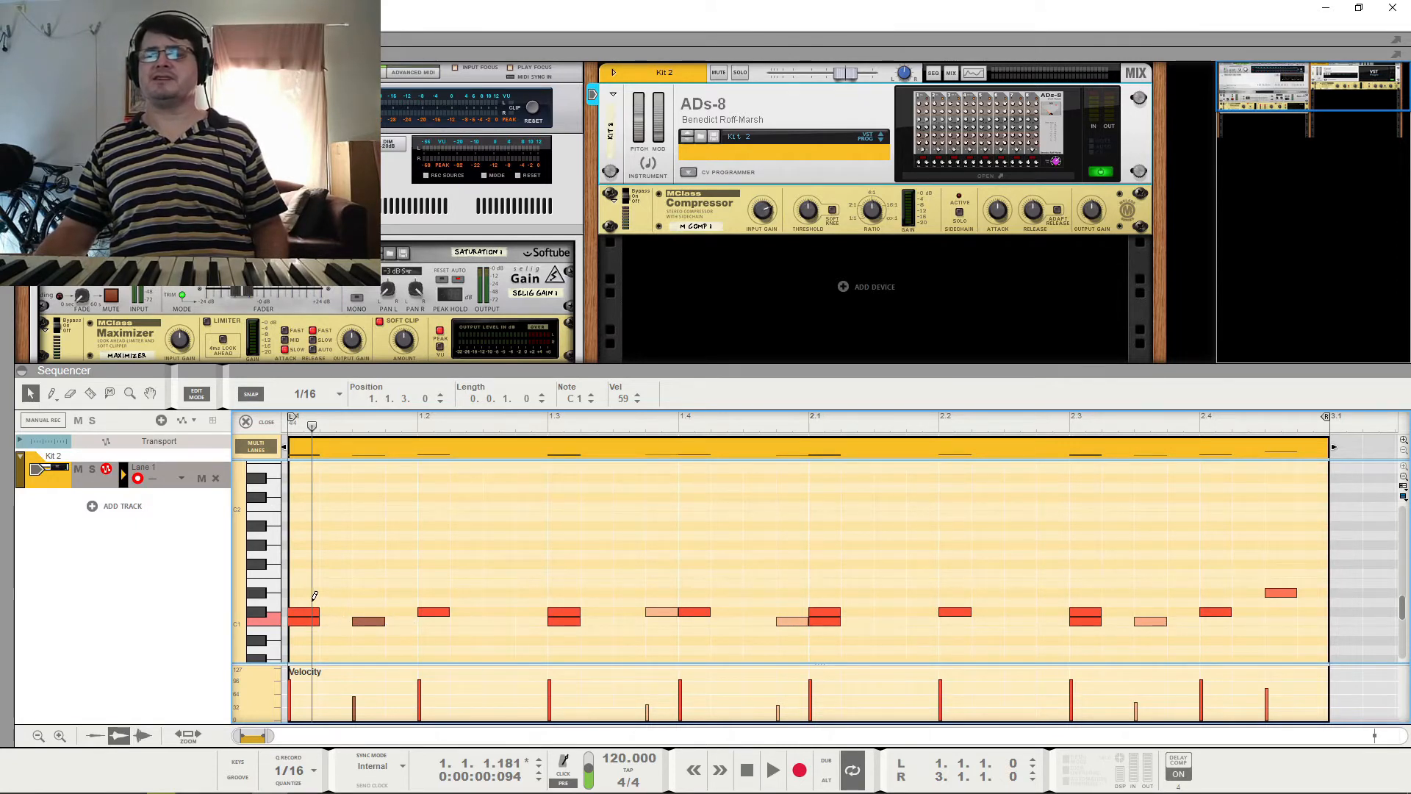
Add D1 notes with velocity 100 at 1.2.3, 2.1.3 and 2.2.4 and play the loop.
click(487, 601)
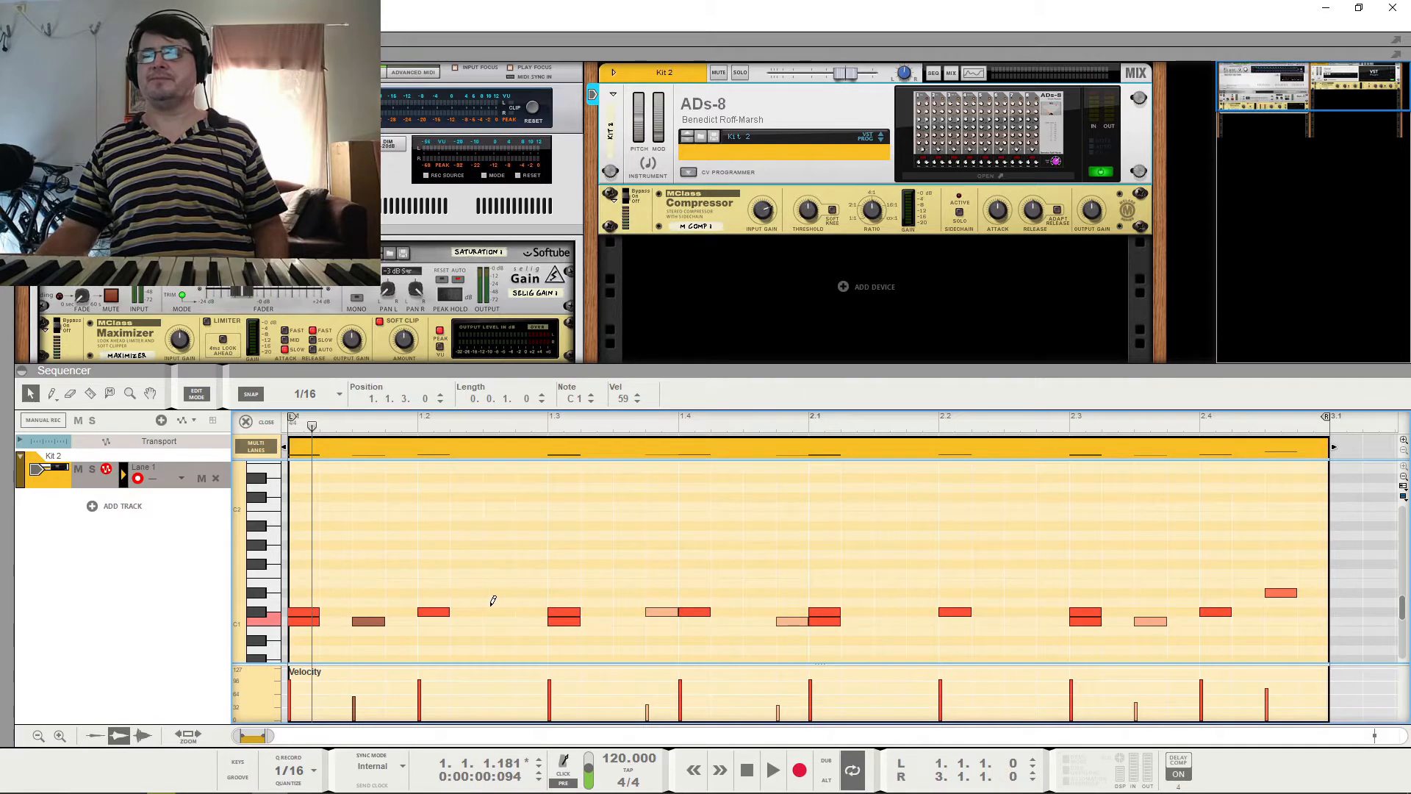
click(896, 602)
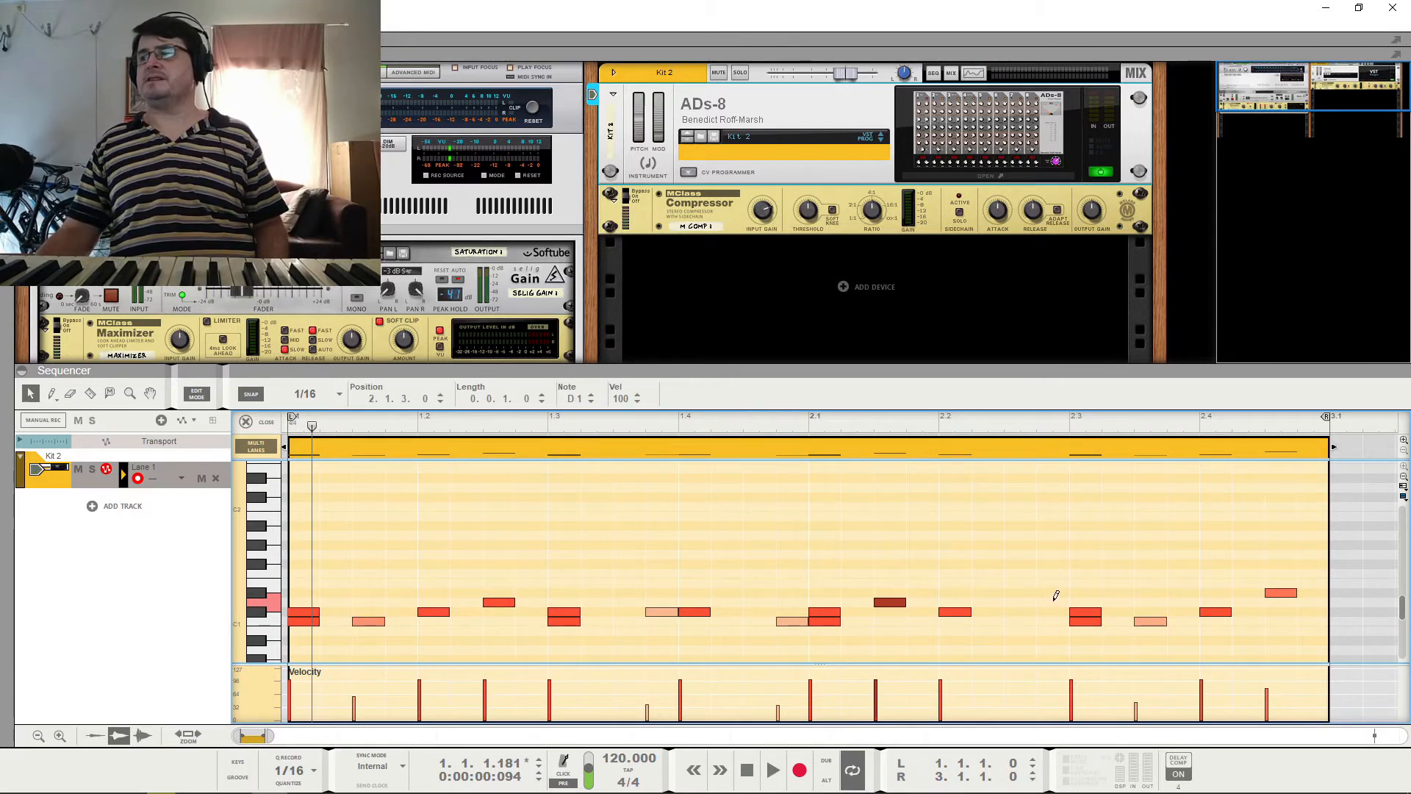
click(1054, 601)
key(space)
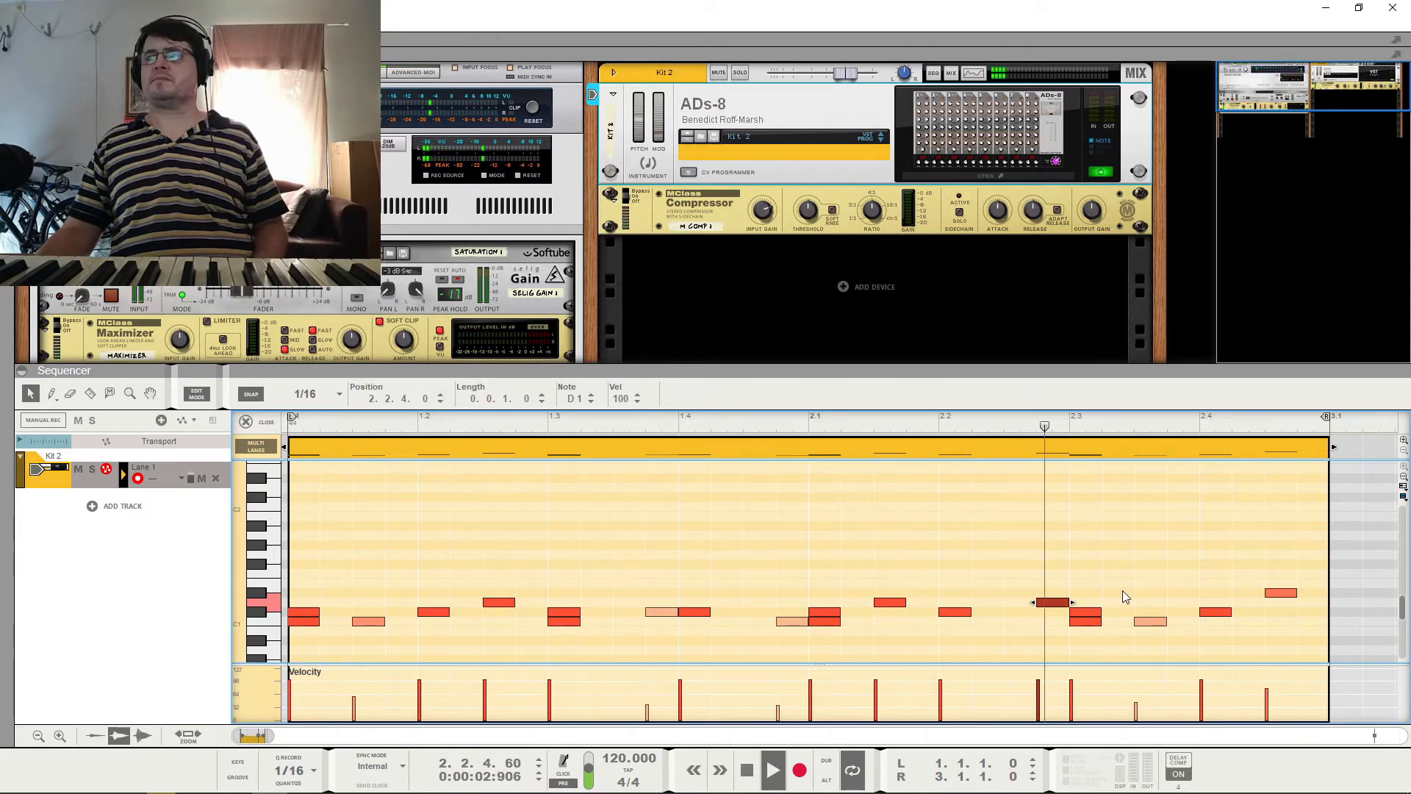
Add softer D1 notes at 2.2.3 with velocity 66 and at 2.3.2 with velocity 74, and play the loop.
click(1025, 601)
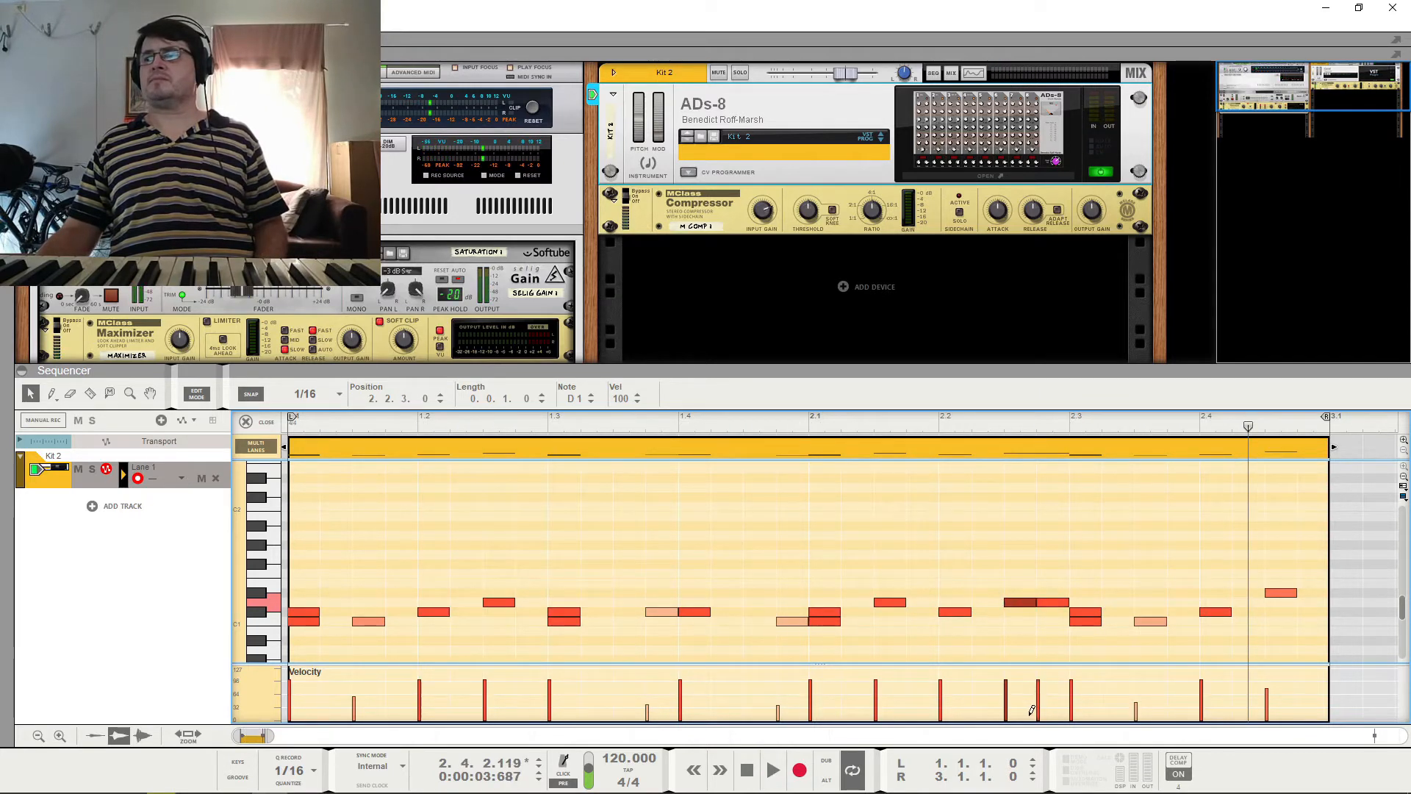
click(1006, 692)
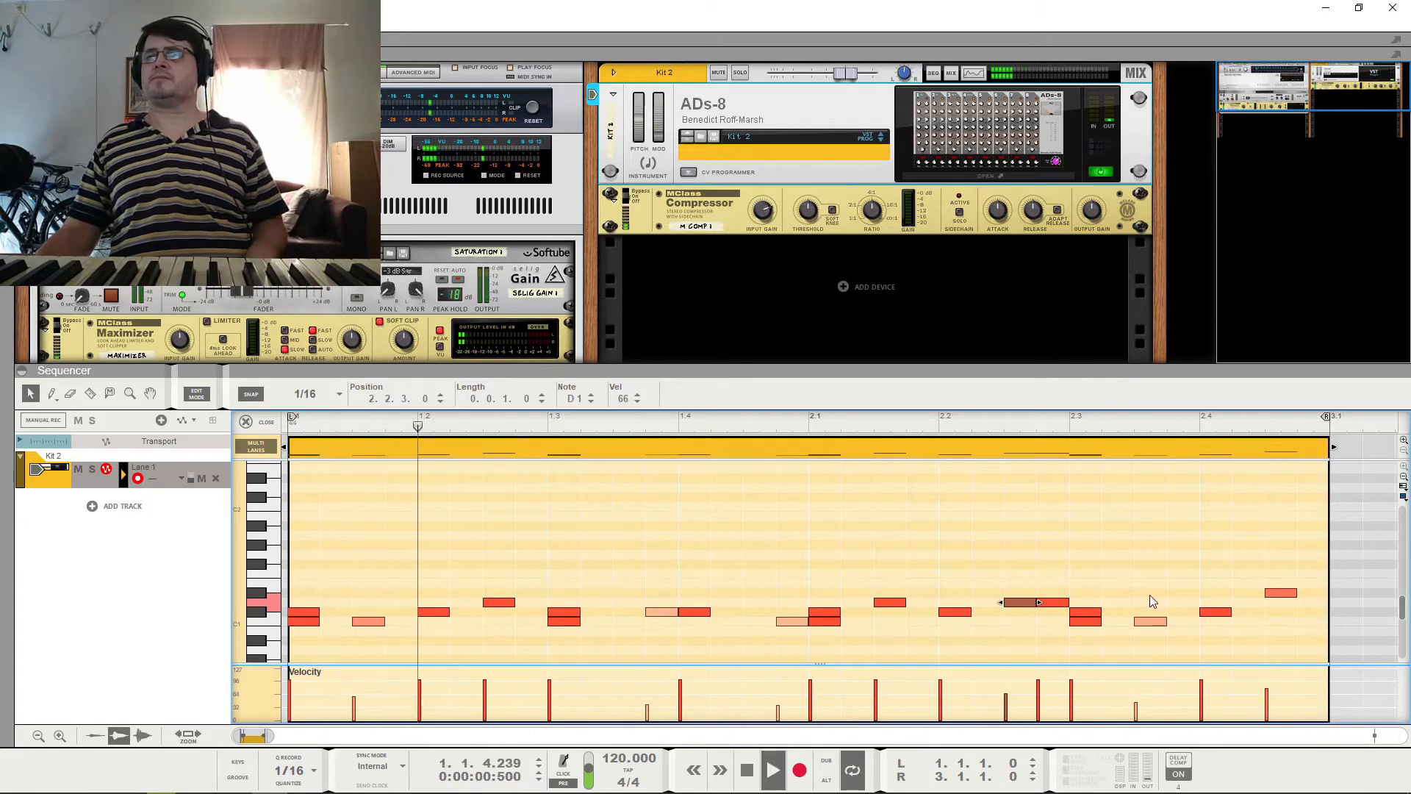
drag(1150, 607, 482, 602)
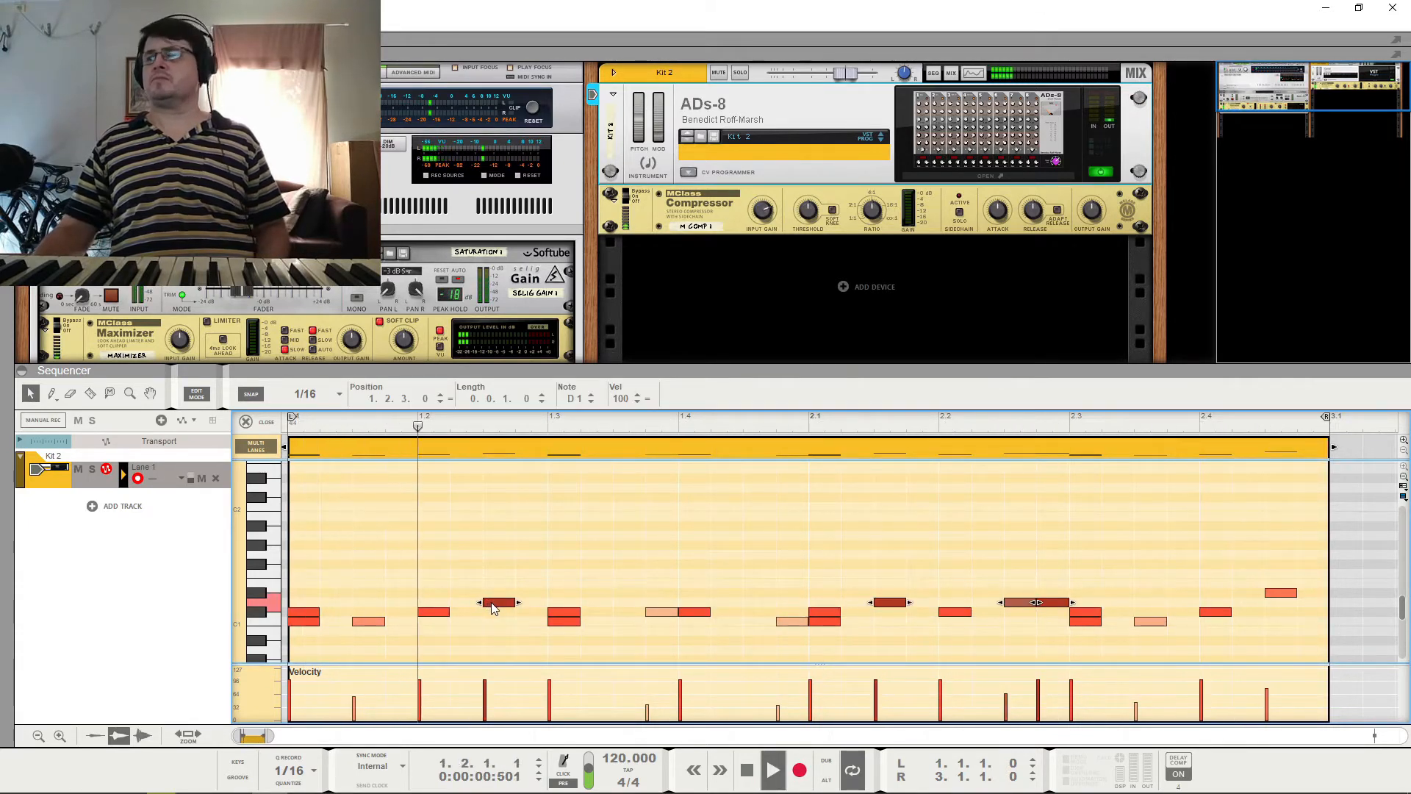
key(space)
click(1119, 601)
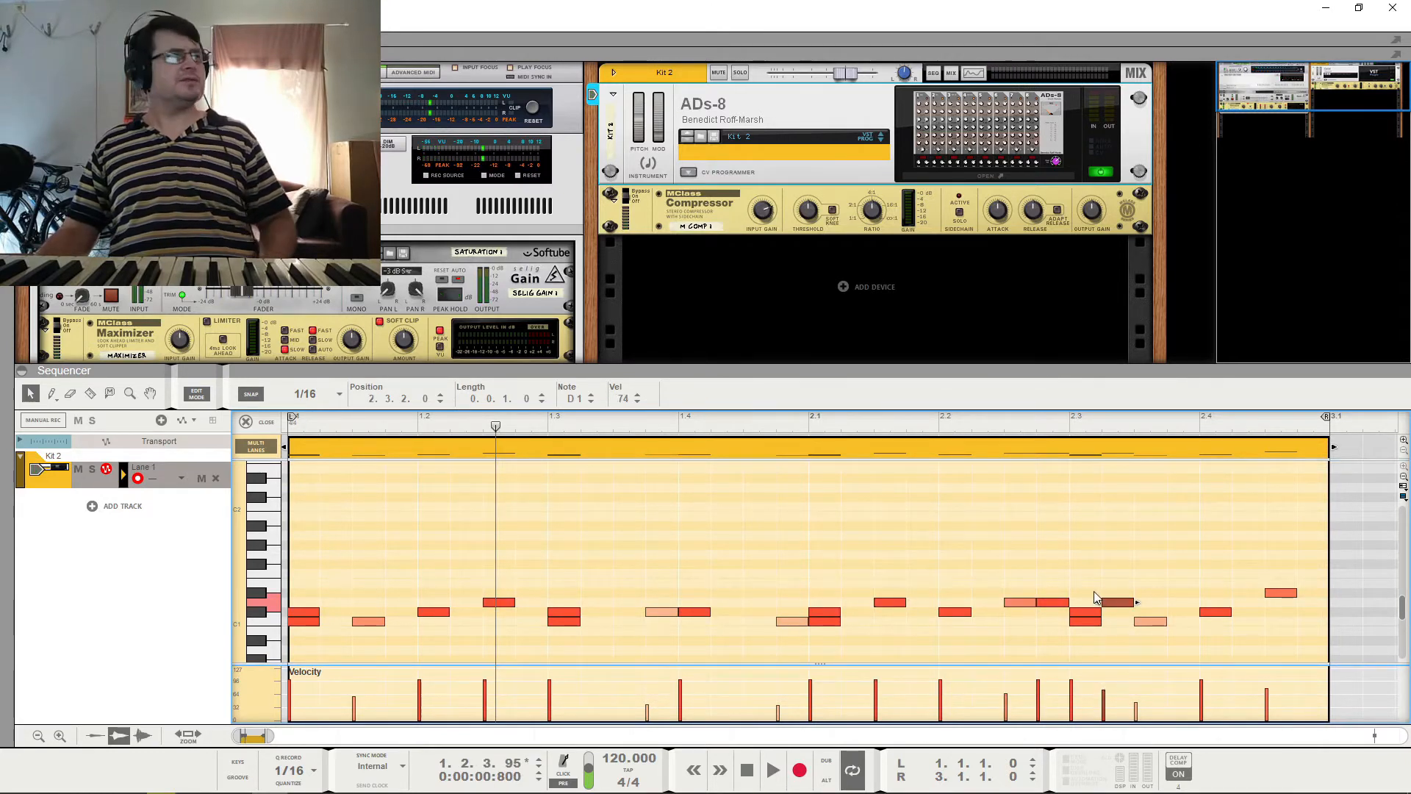
key(space)
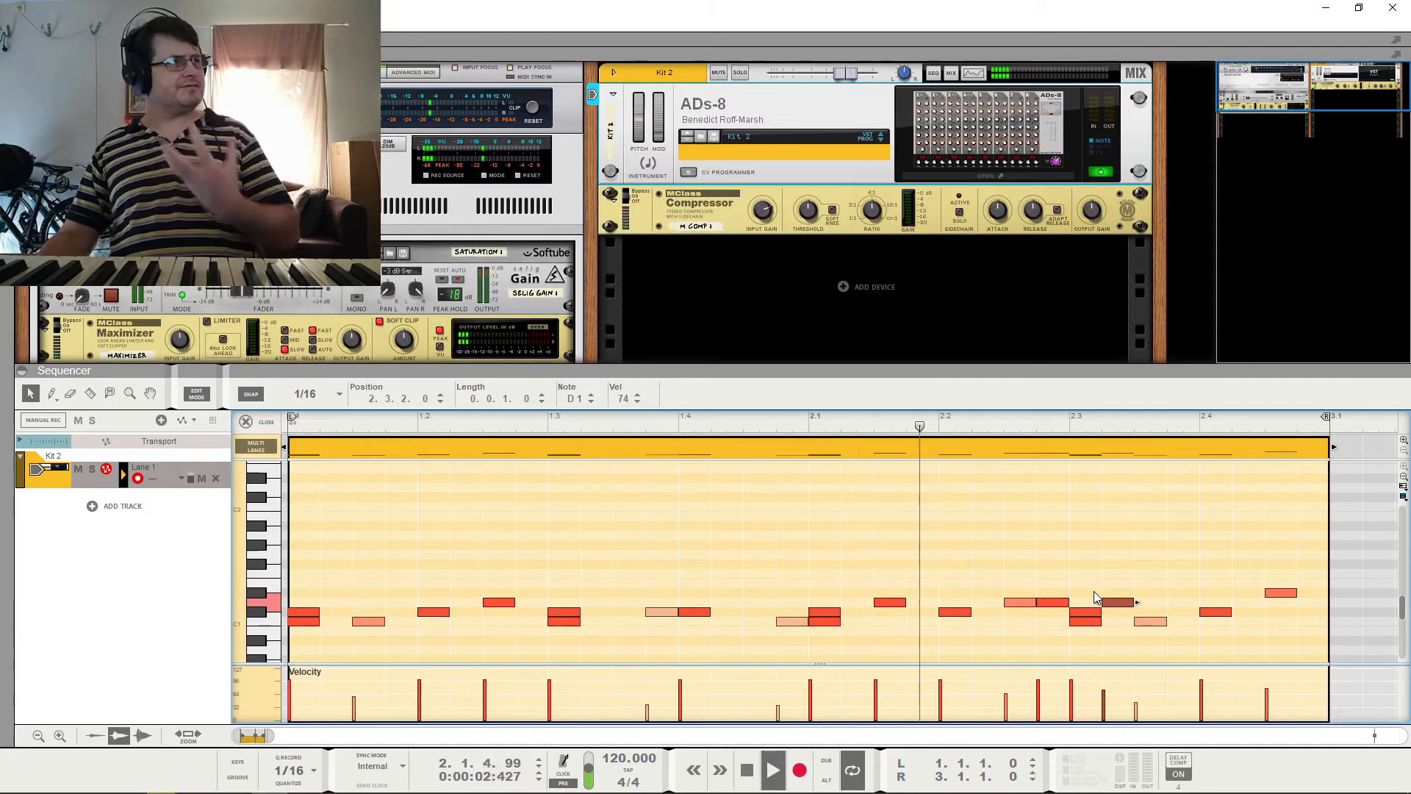
Raise all the D1 notes to E1 and play the loop several times.
drag(1150, 598, 461, 602)
key(space)
key(Up)
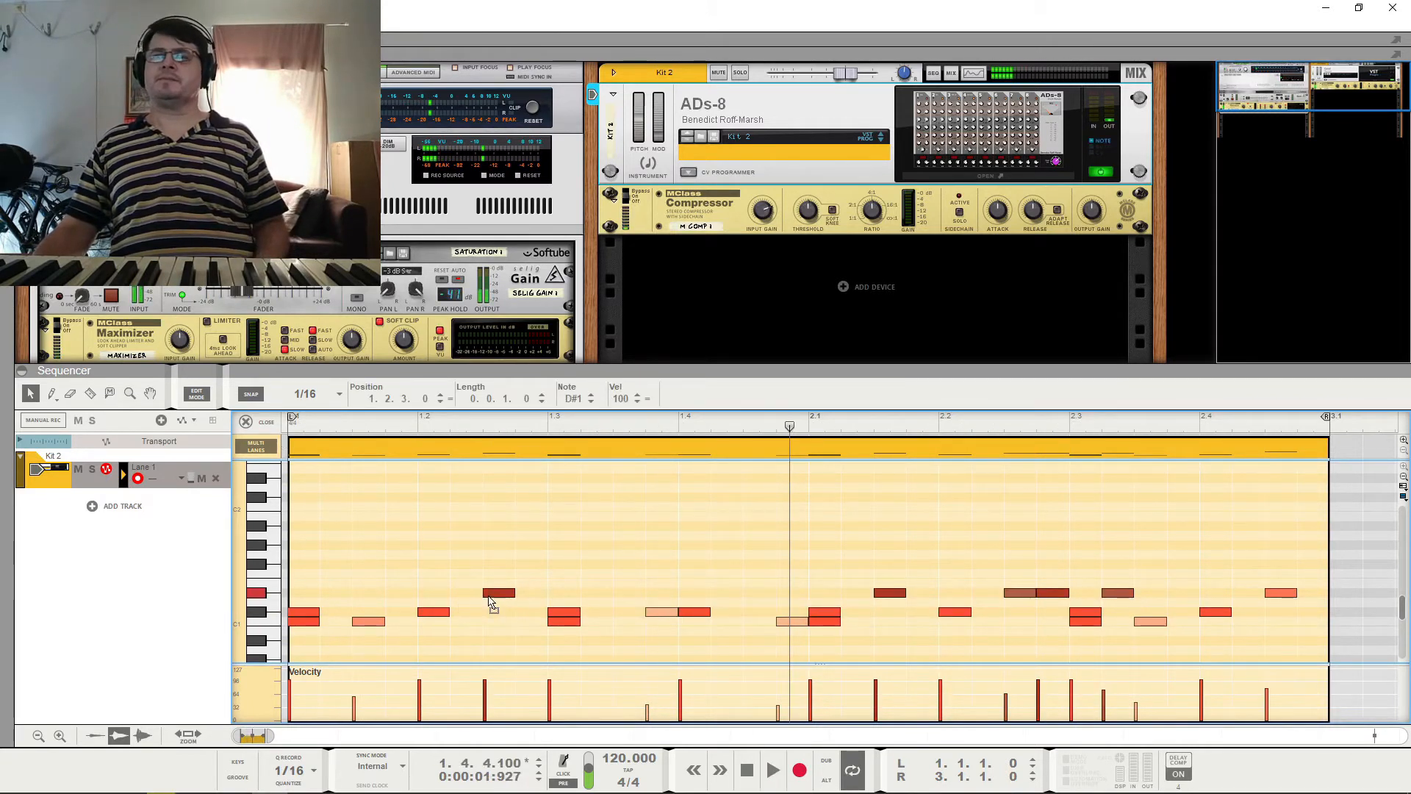
key(Up)
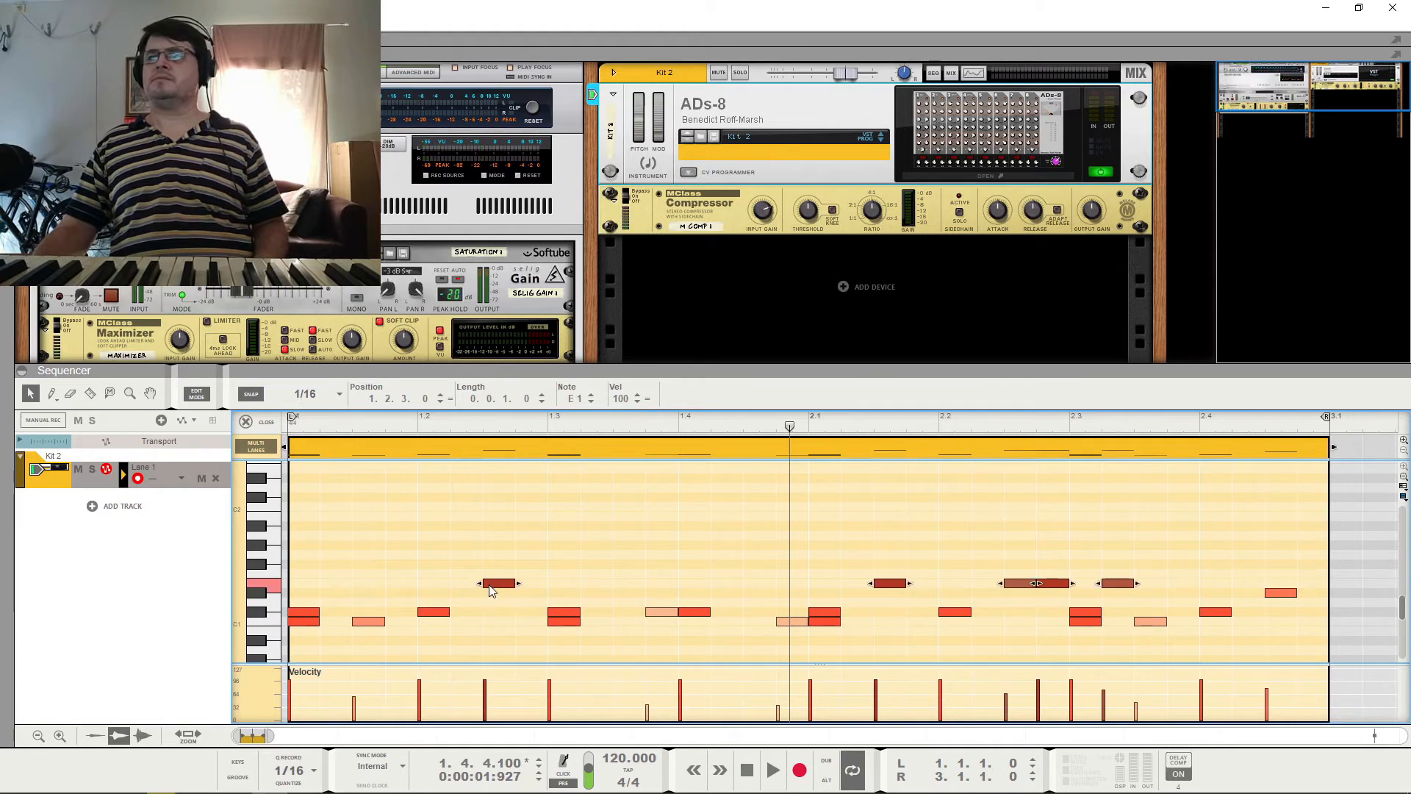
key(space)
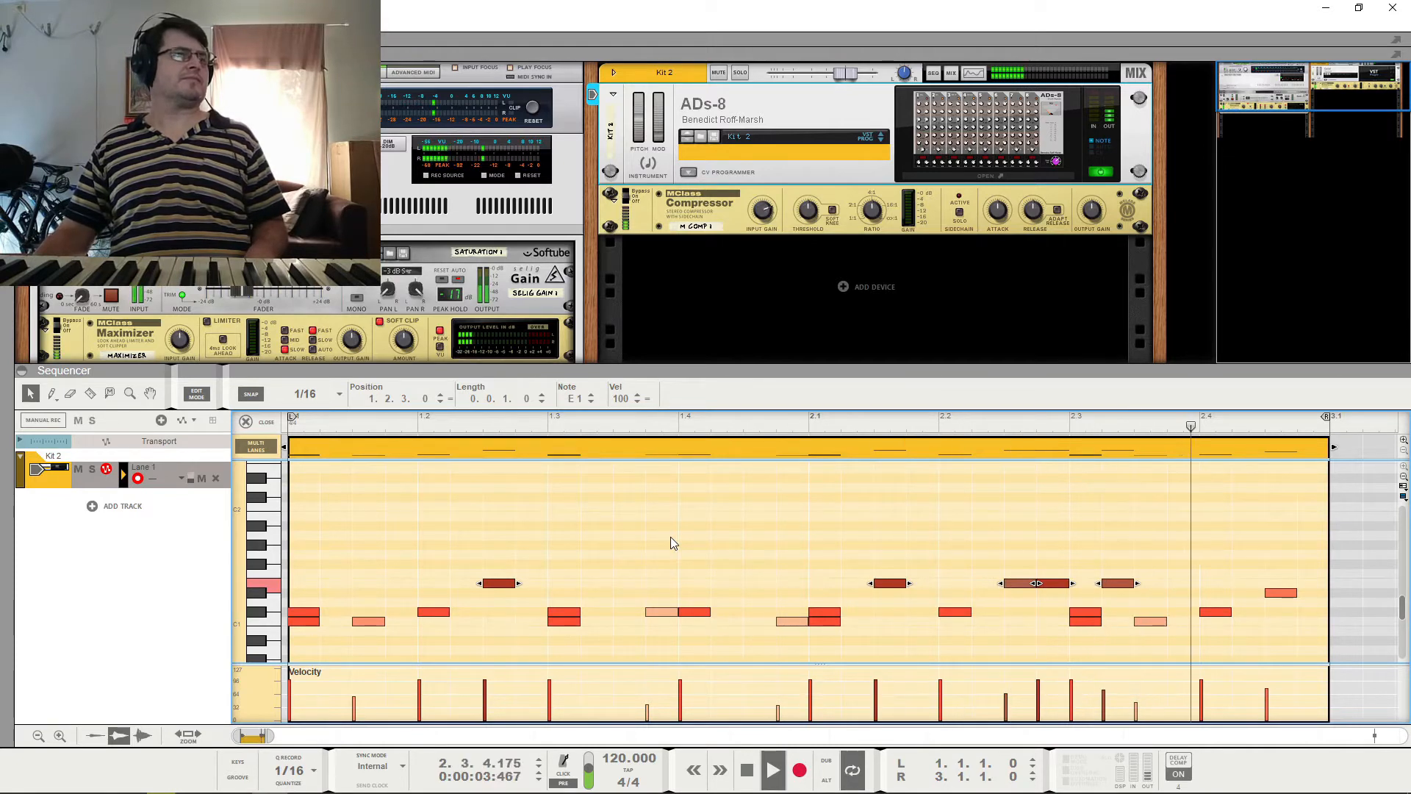
key(space)
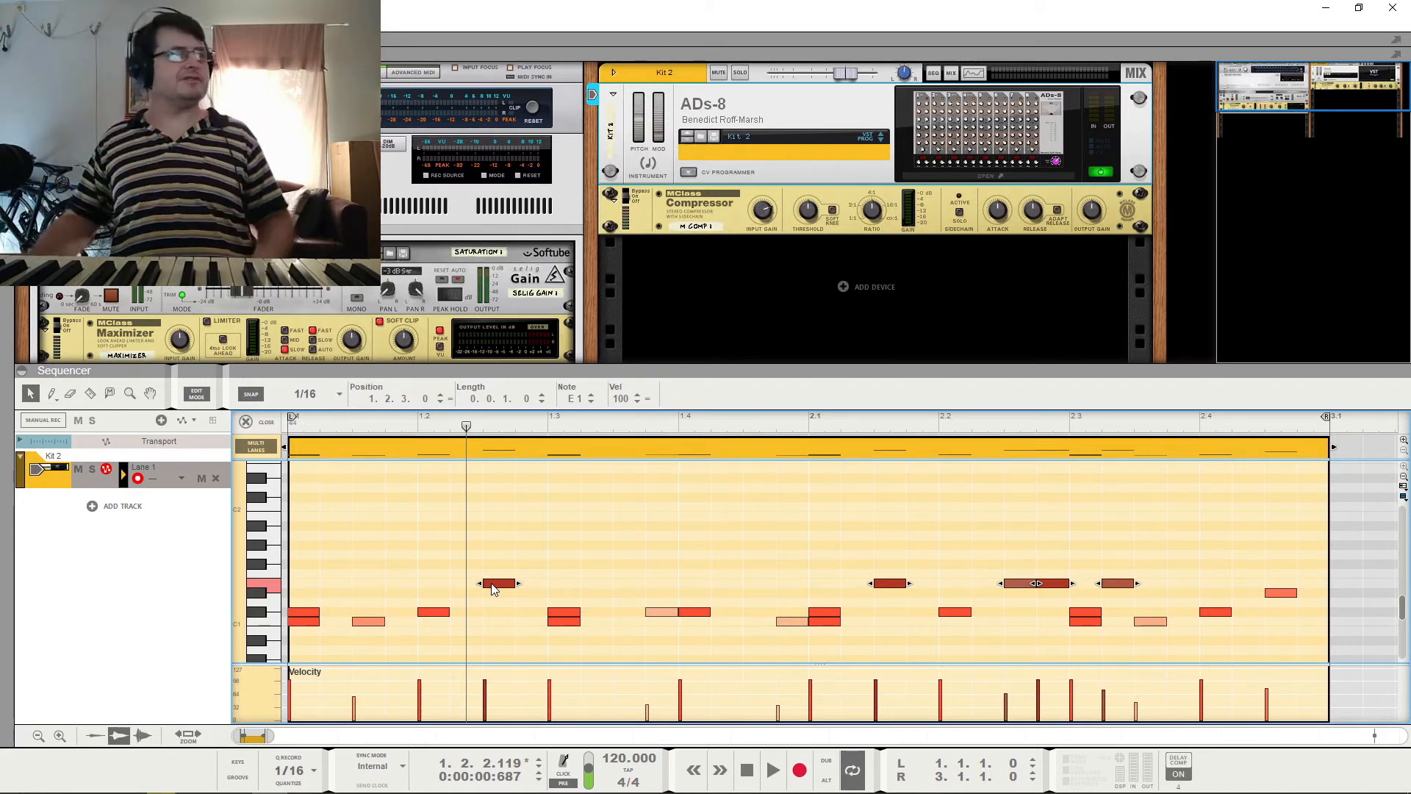
key(space)
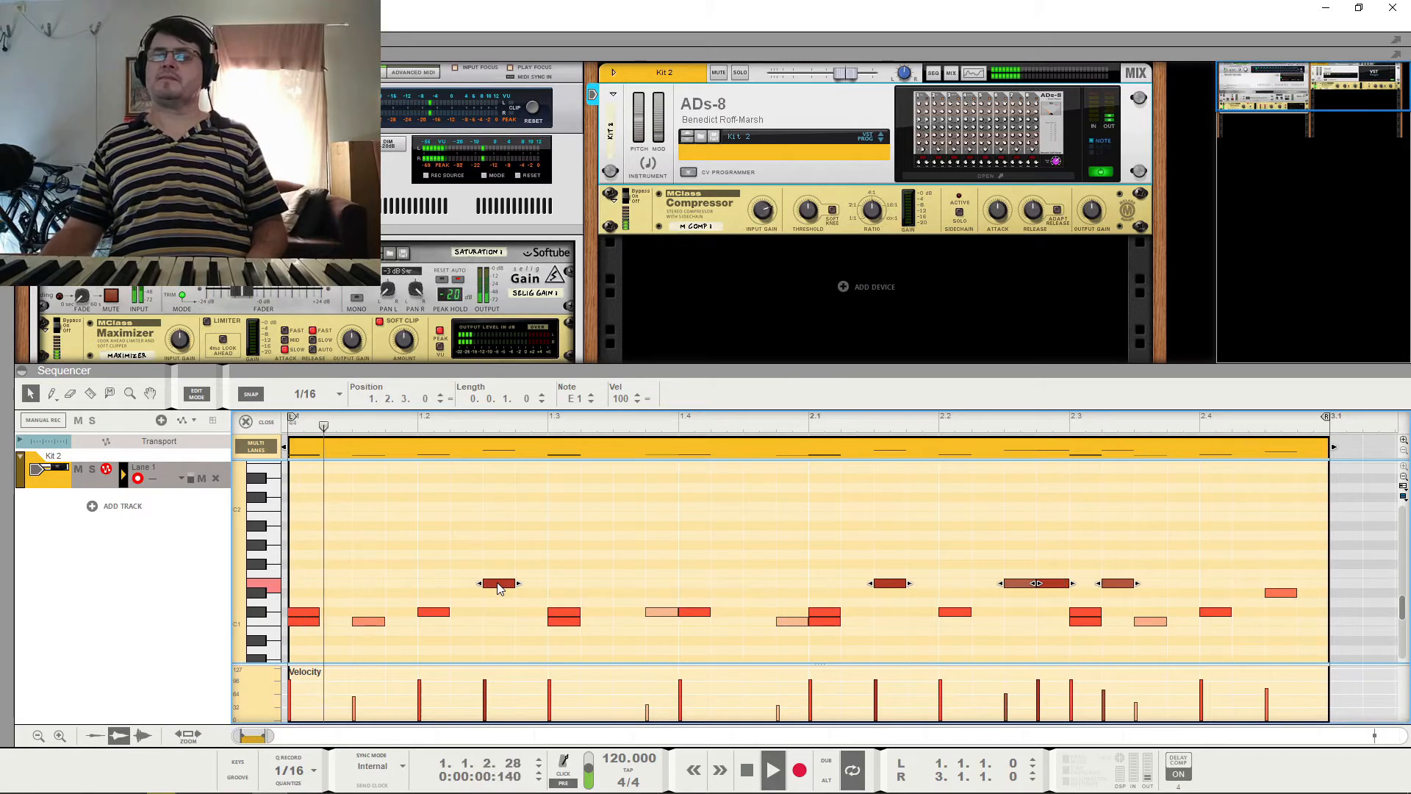
key(space)
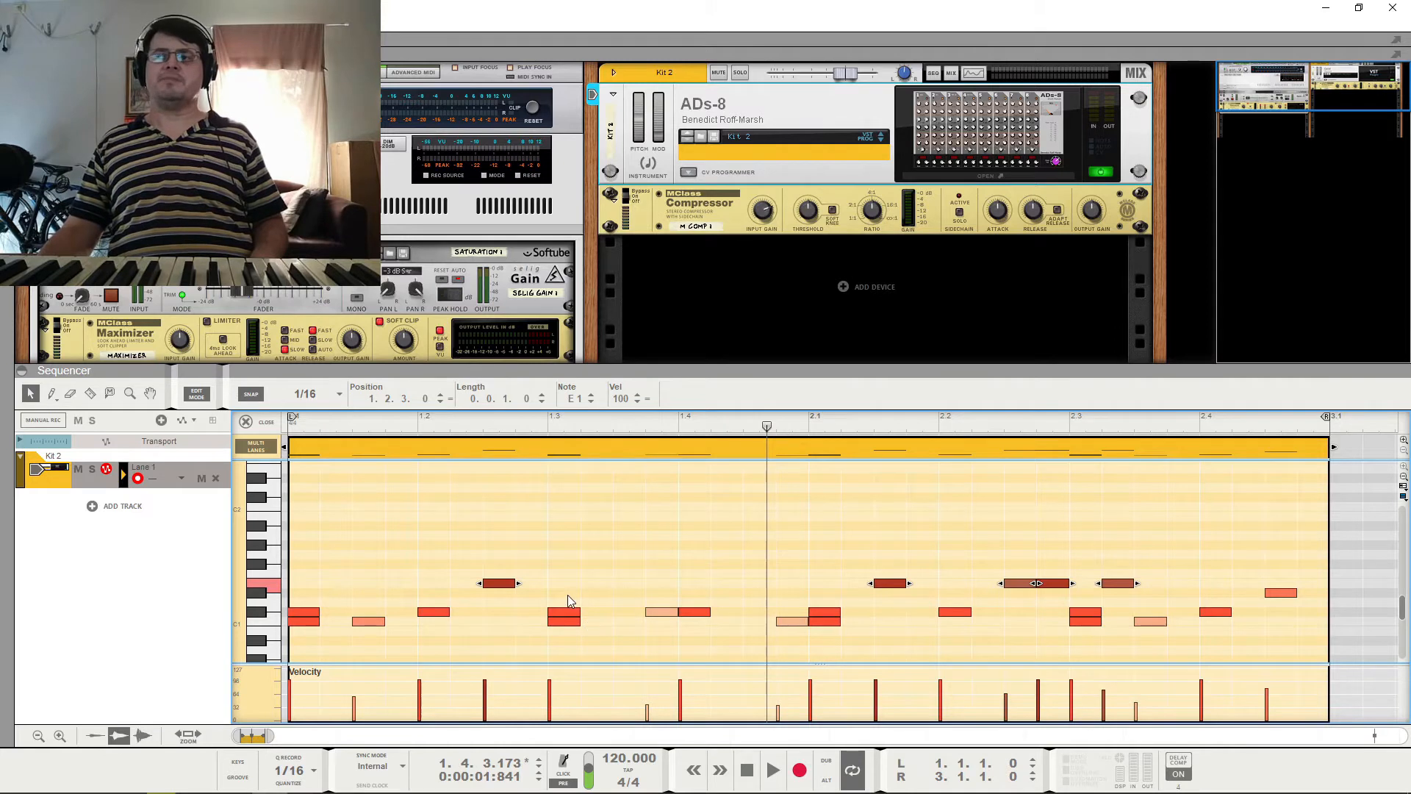
key(space)
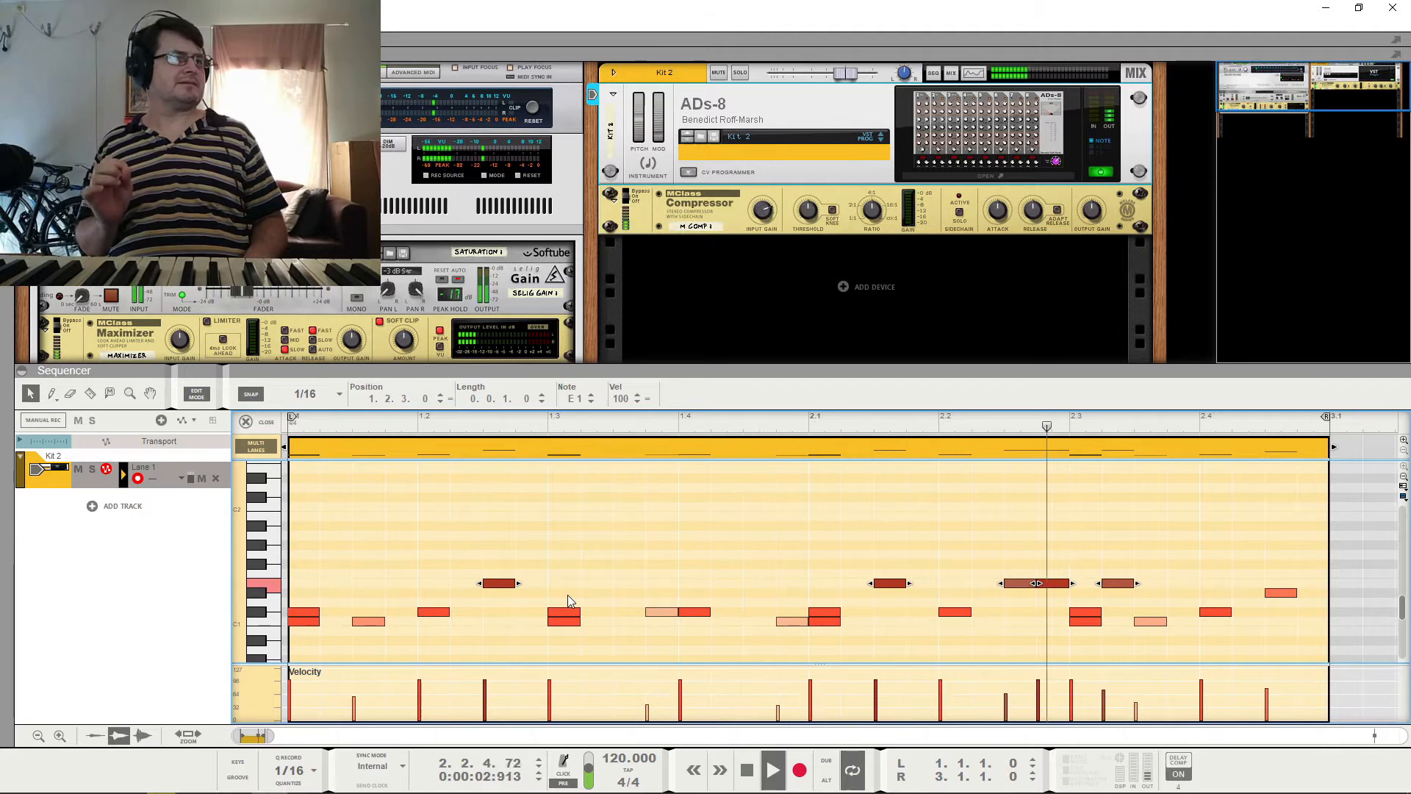
key(space)
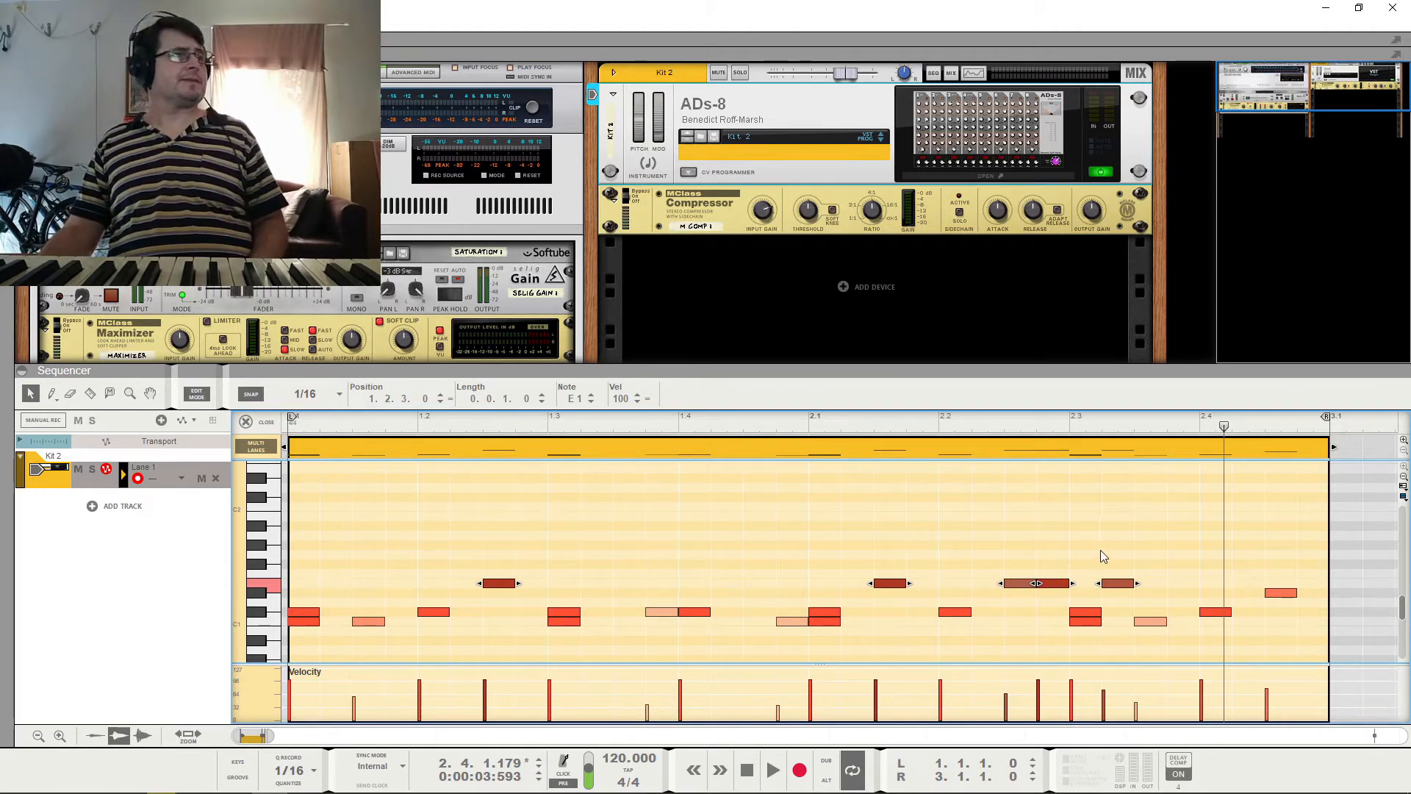
Delete the E1 notes in bar 2, play the loop without them, and undo the deletion.
drag(1168, 569, 870, 584)
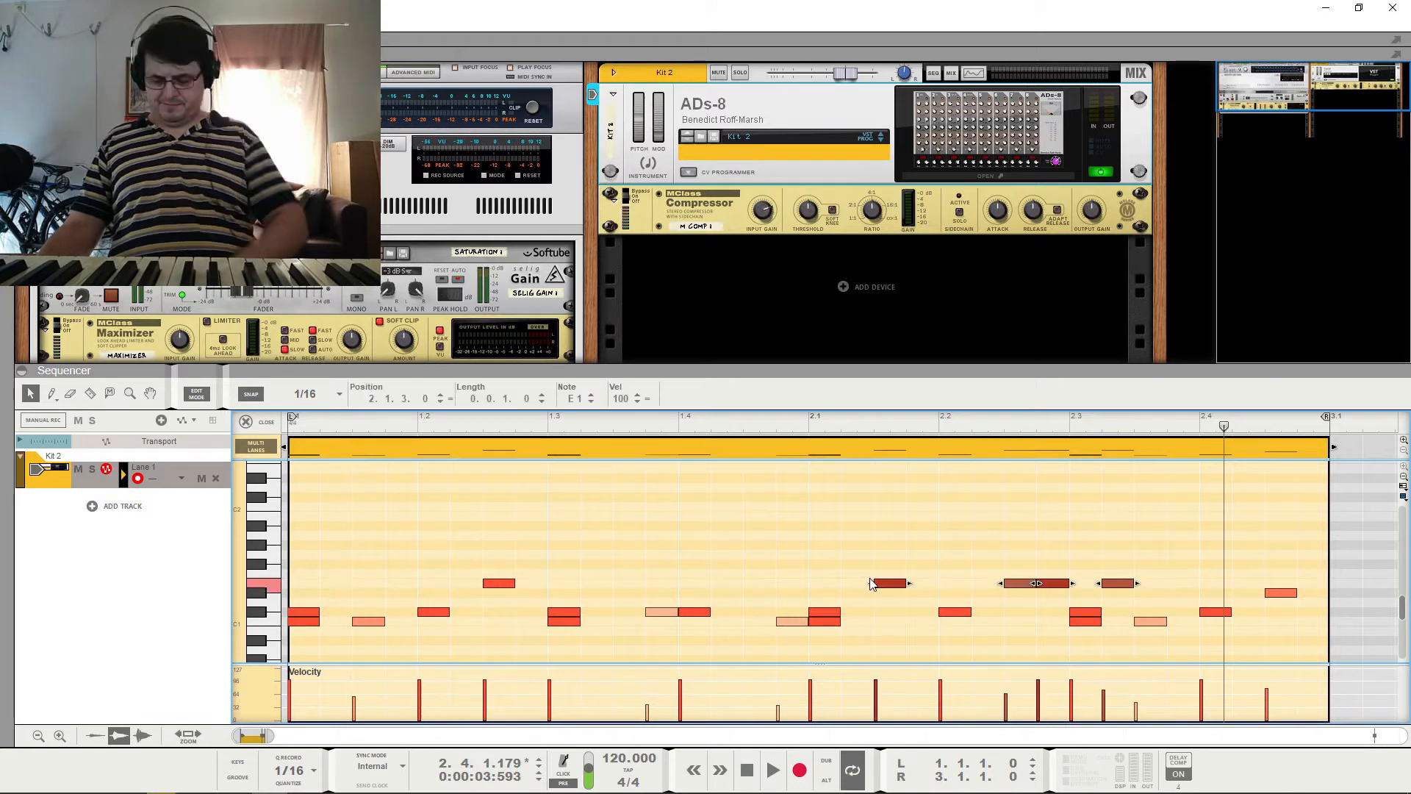
key(Delete)
key(space)
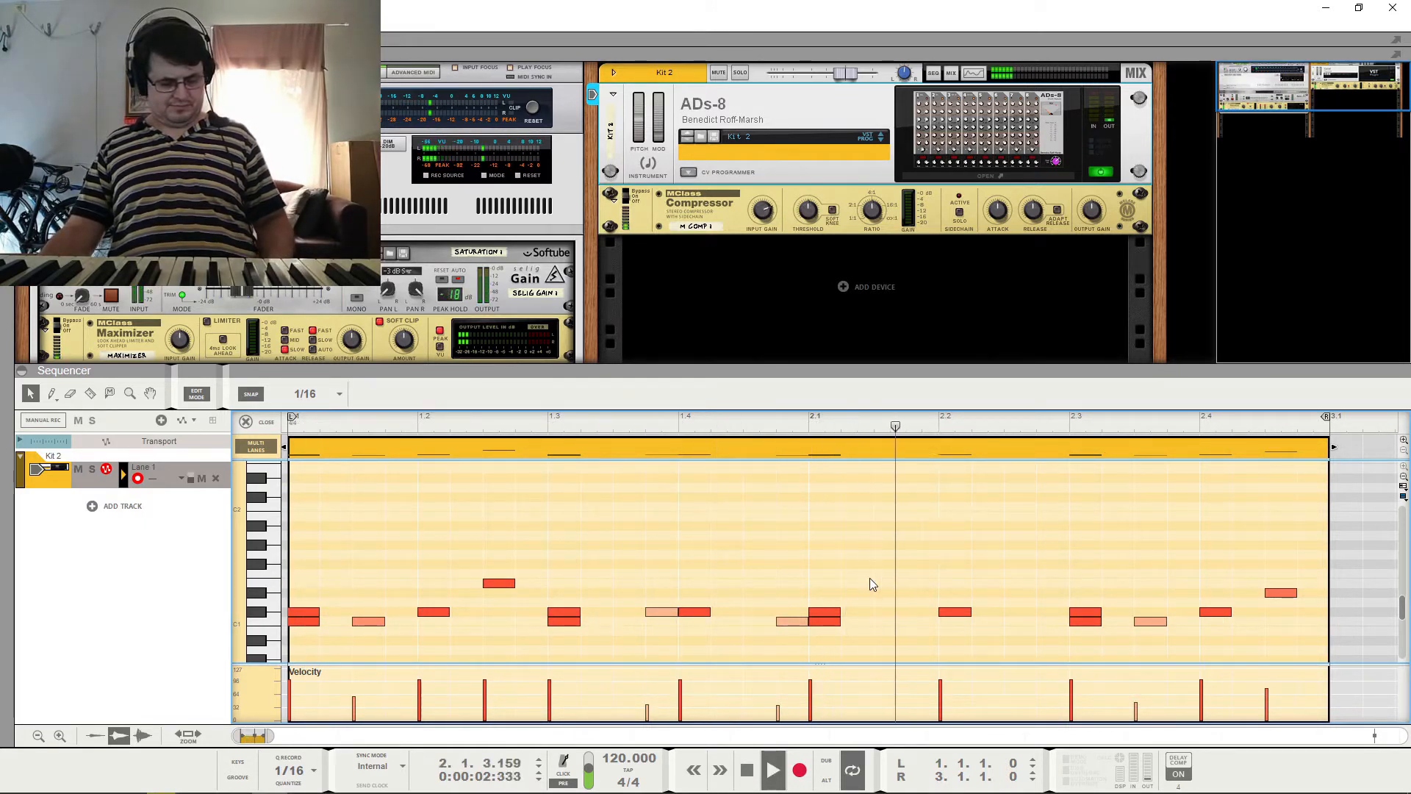
key(super)
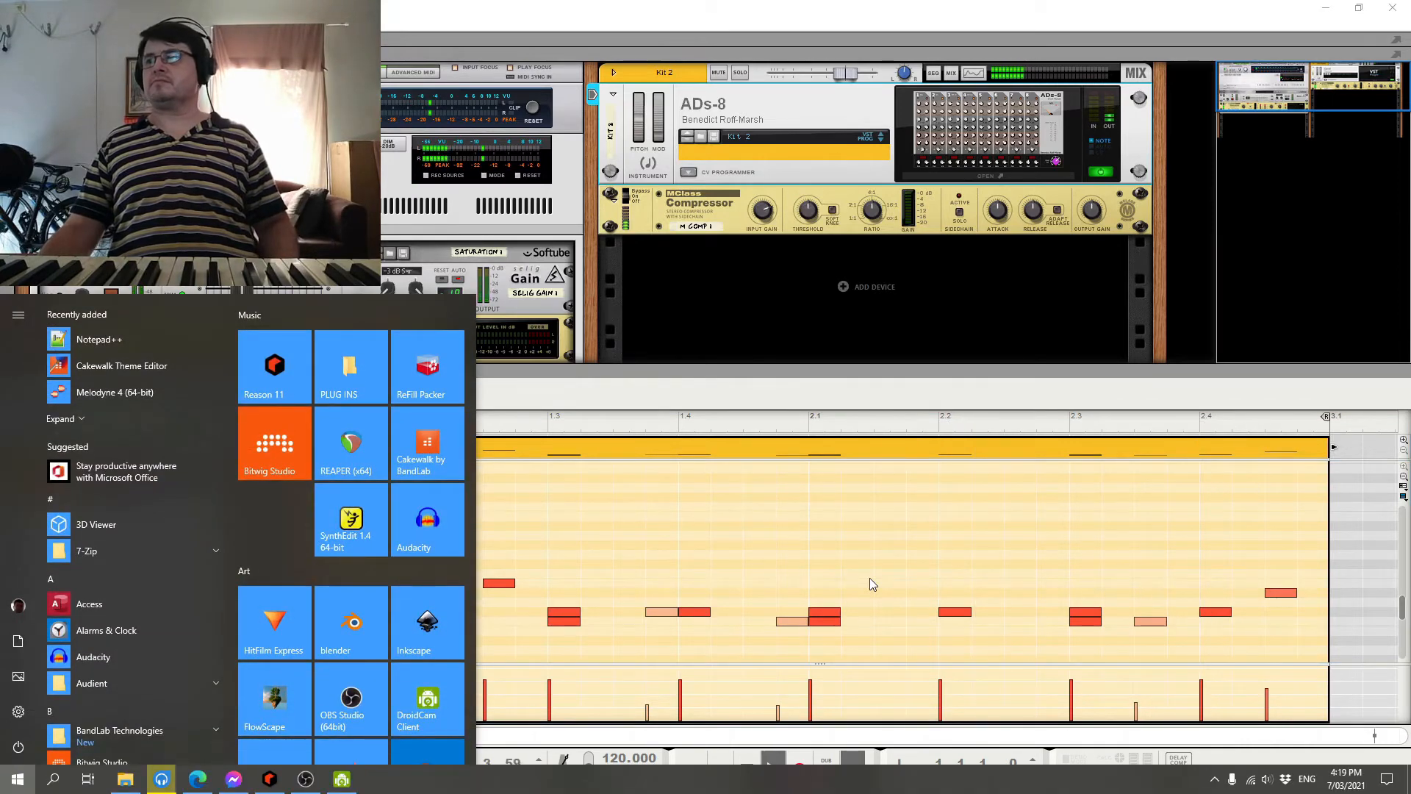
click(1011, 403)
key(ctrl+z)
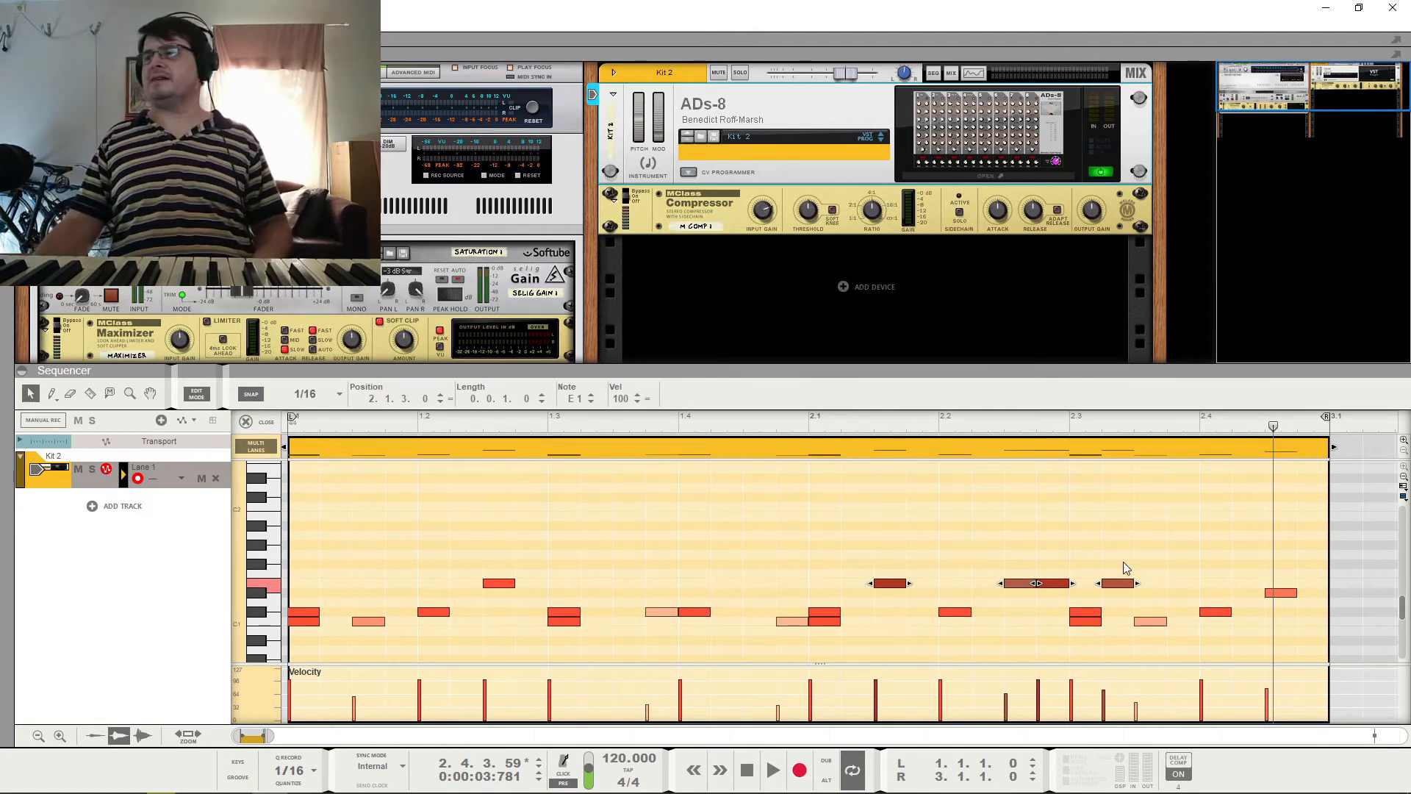
Delete all the E1 notes across both bars and play the loop without them.
drag(1158, 584, 477, 590)
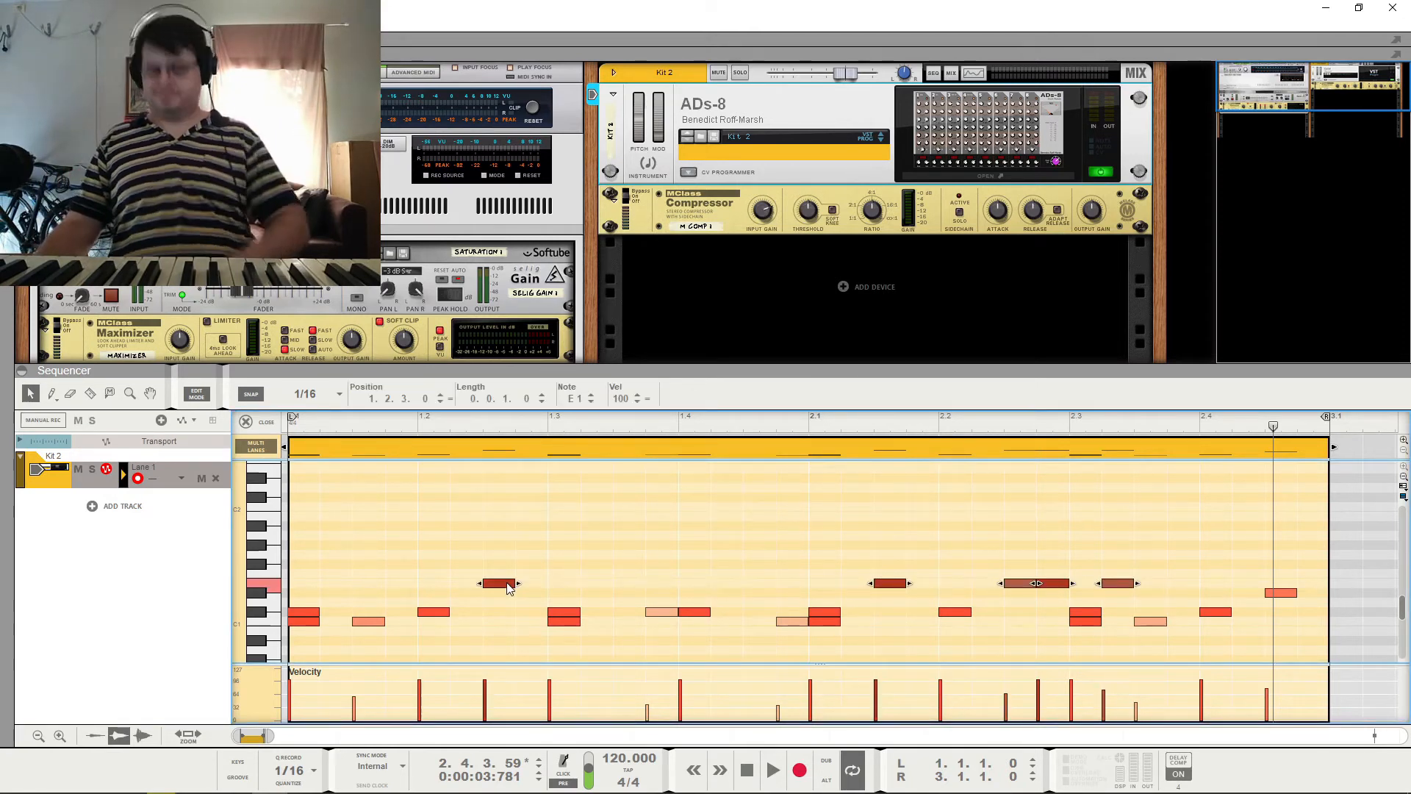
key(Delete)
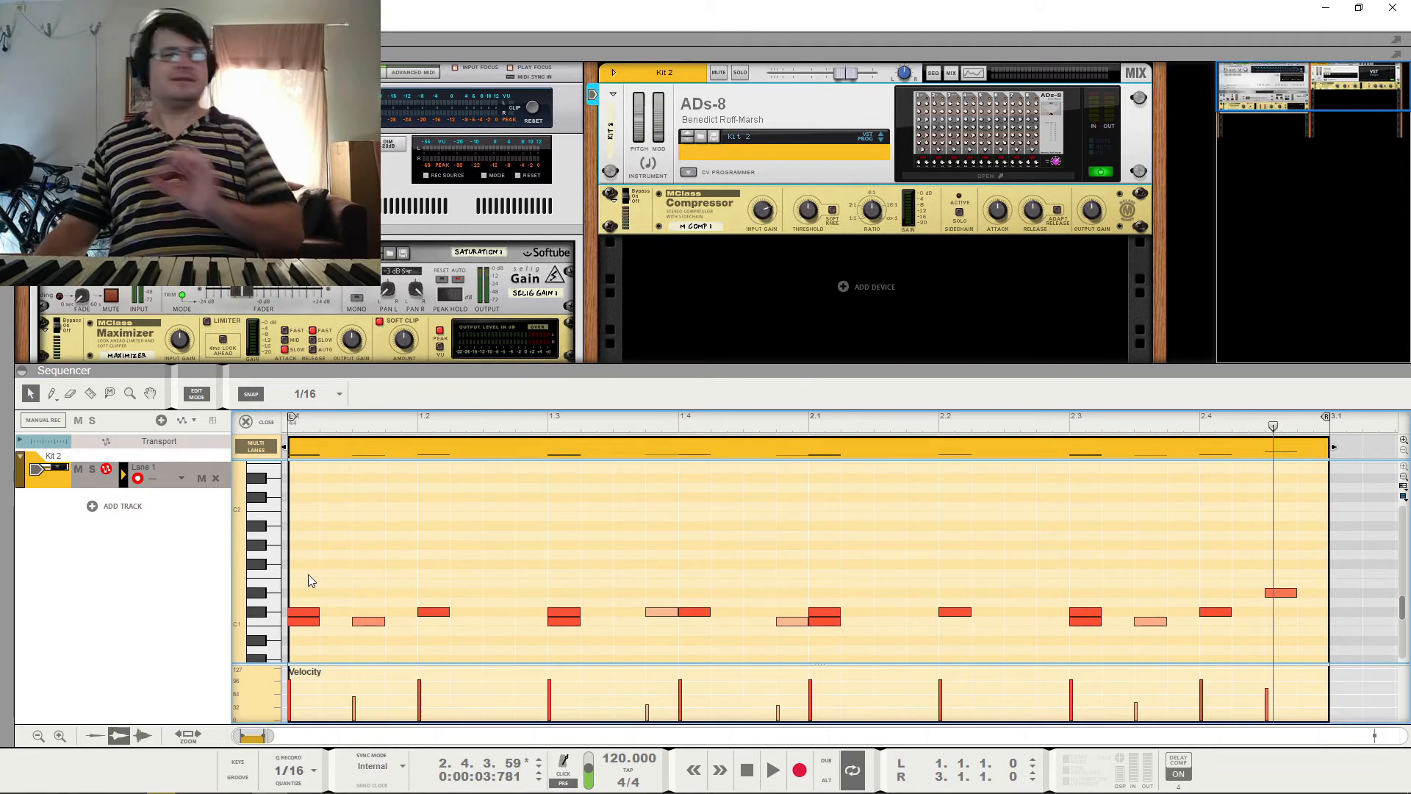
key(space)
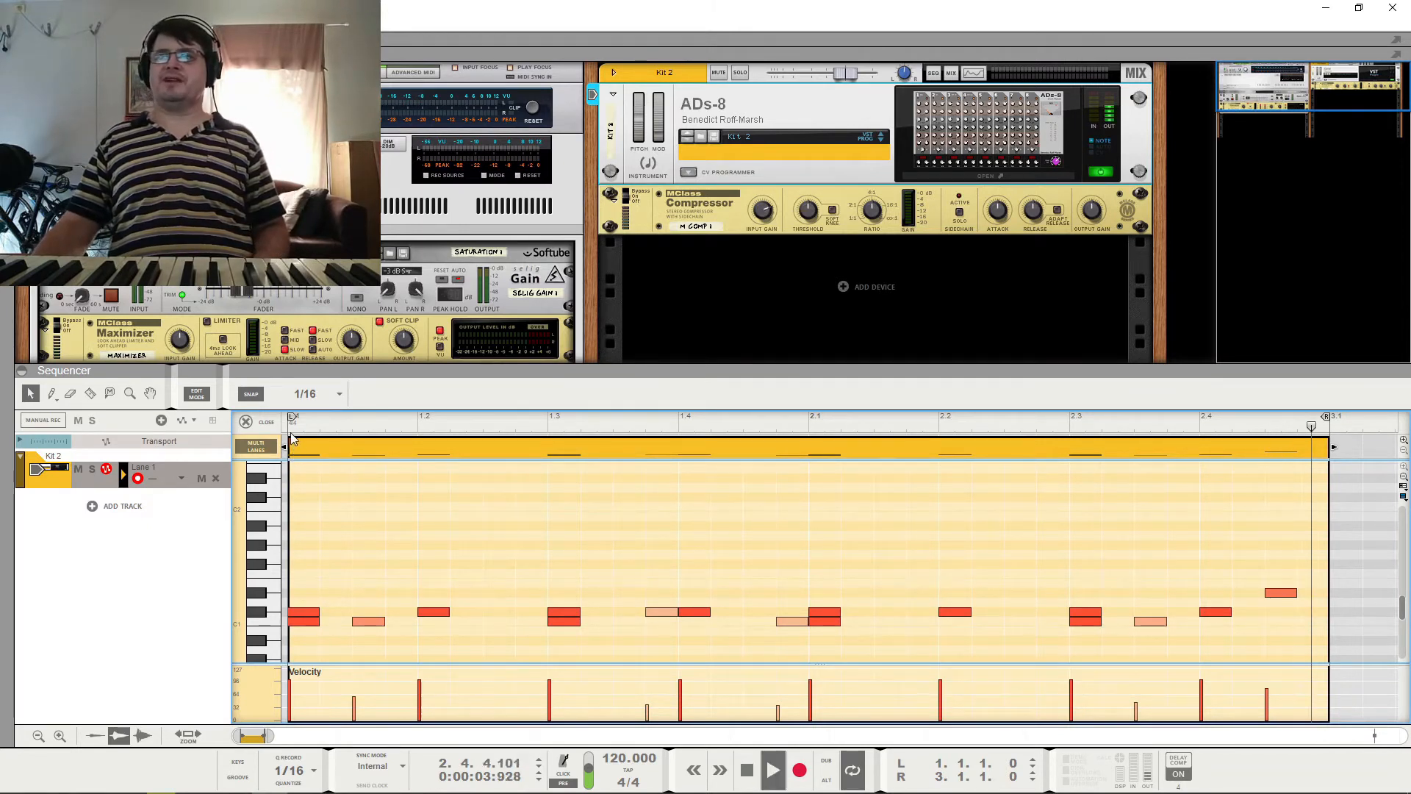
key(space)
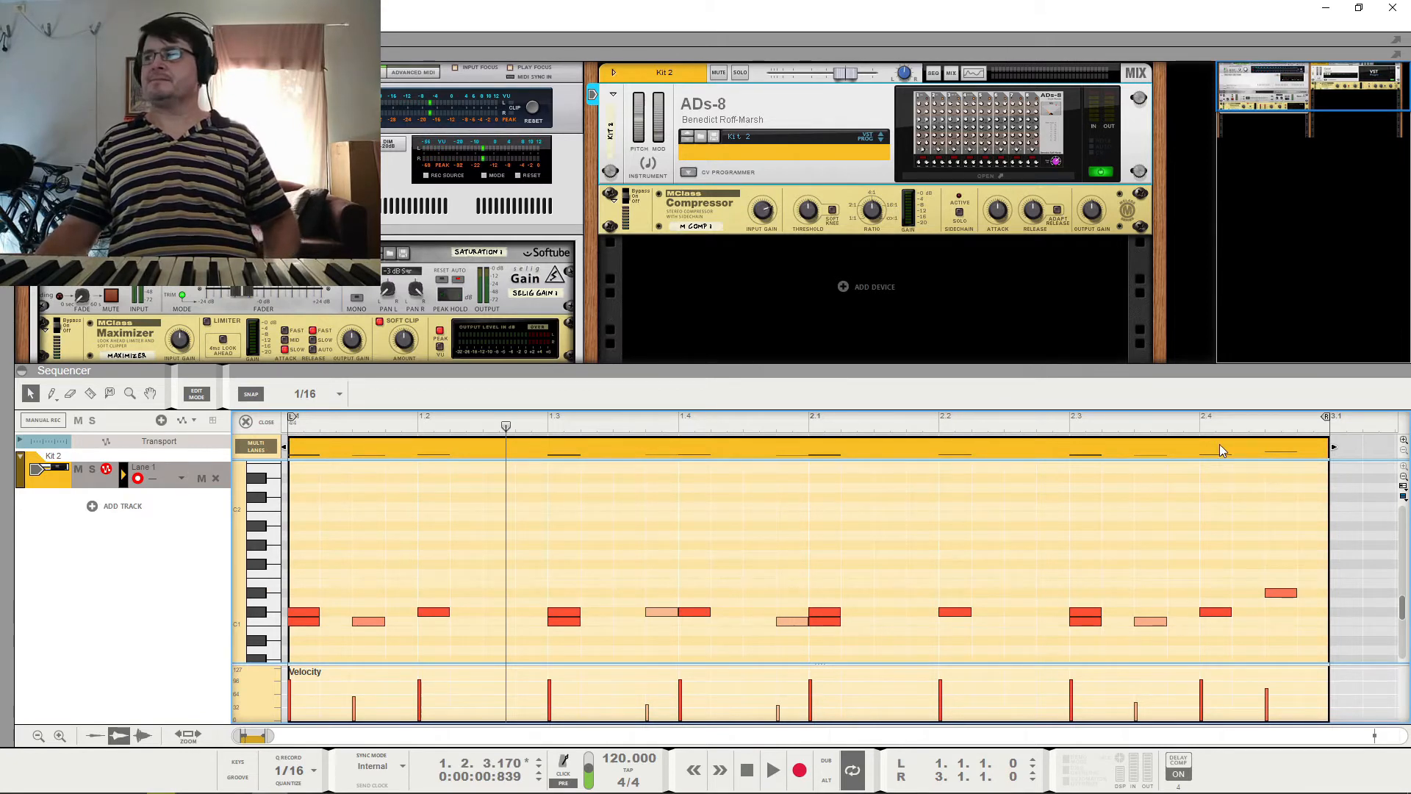
Clear the clip's notes and place C1 notes with velocity 100 on all four beats of both bars.
drag(1303, 581, 273, 633)
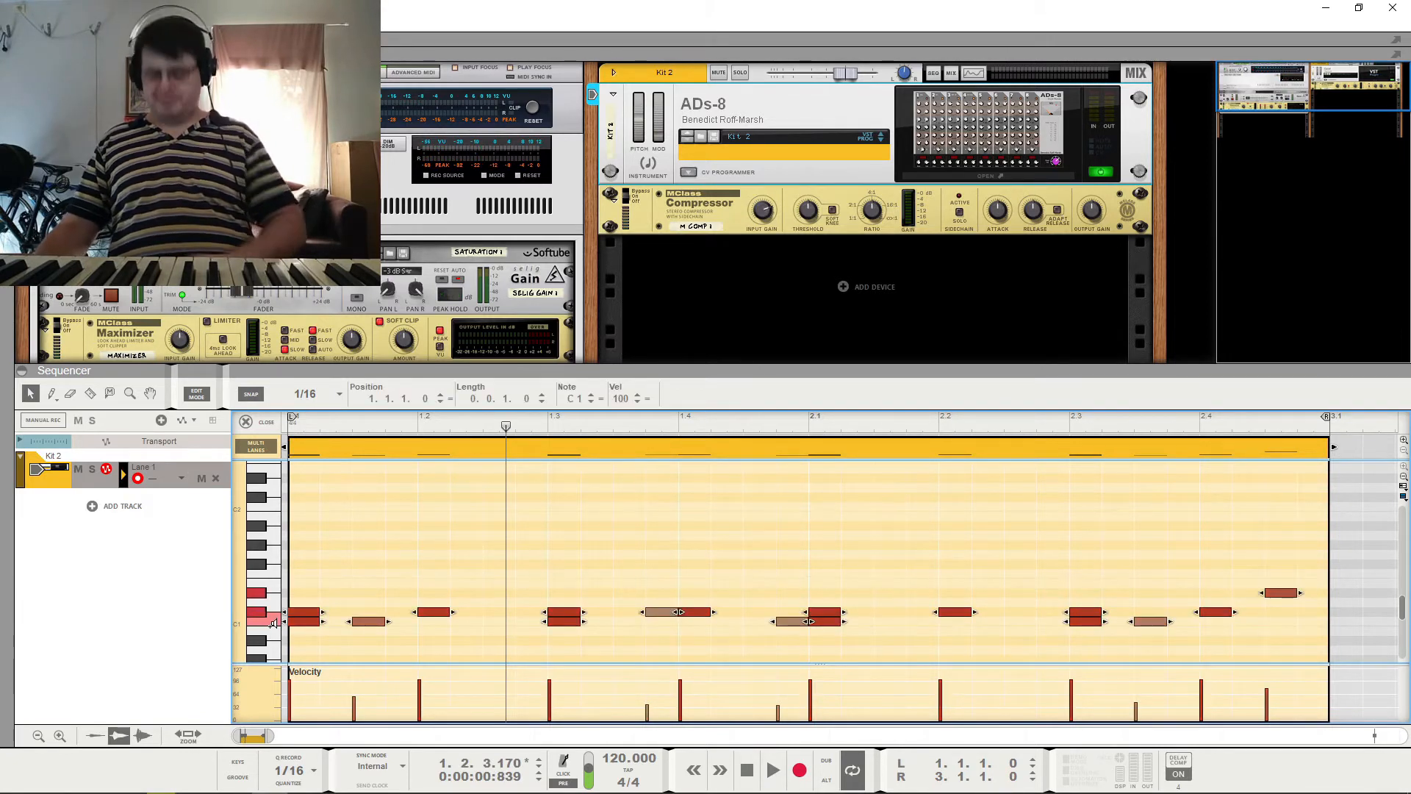
key(Delete)
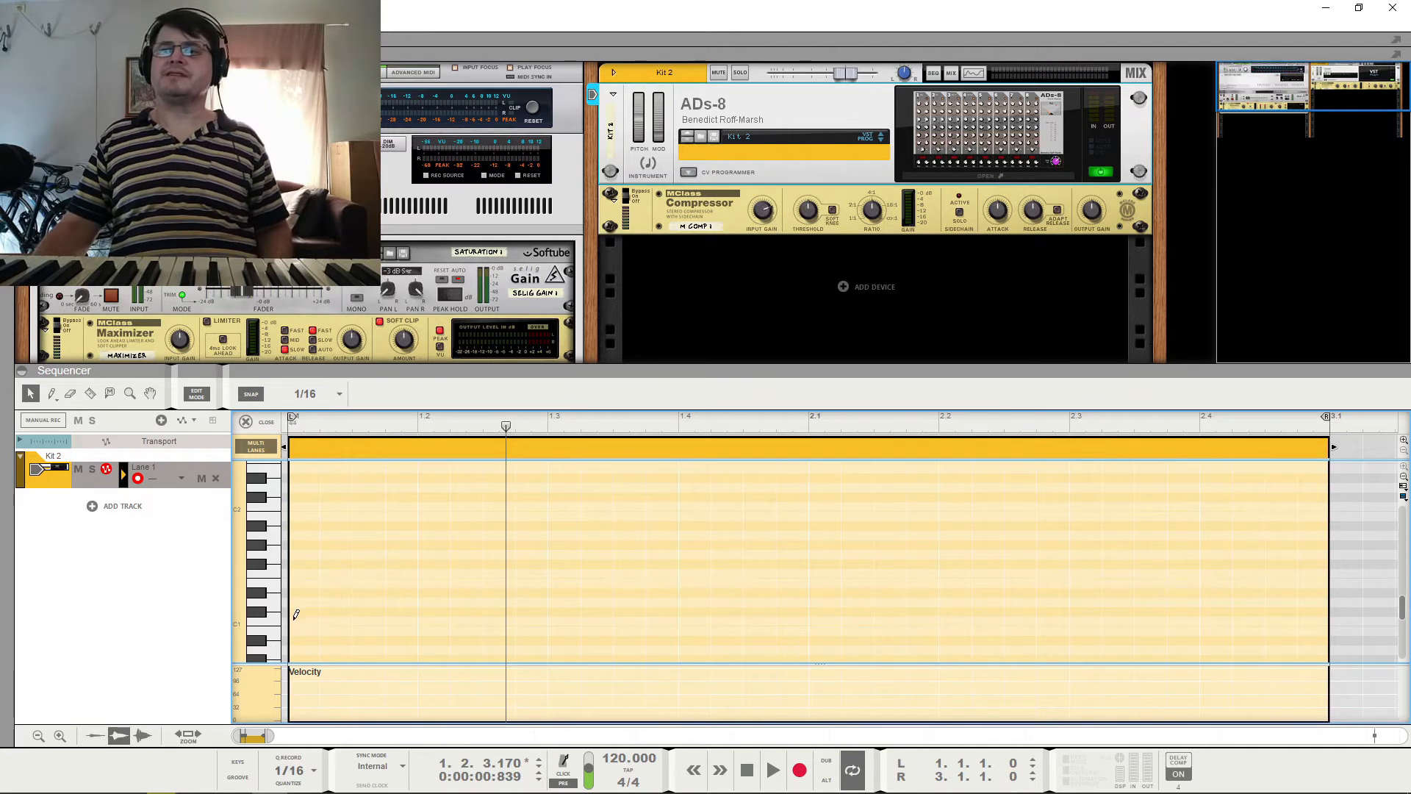
alt+click(297, 621)
alt+click(426, 621)
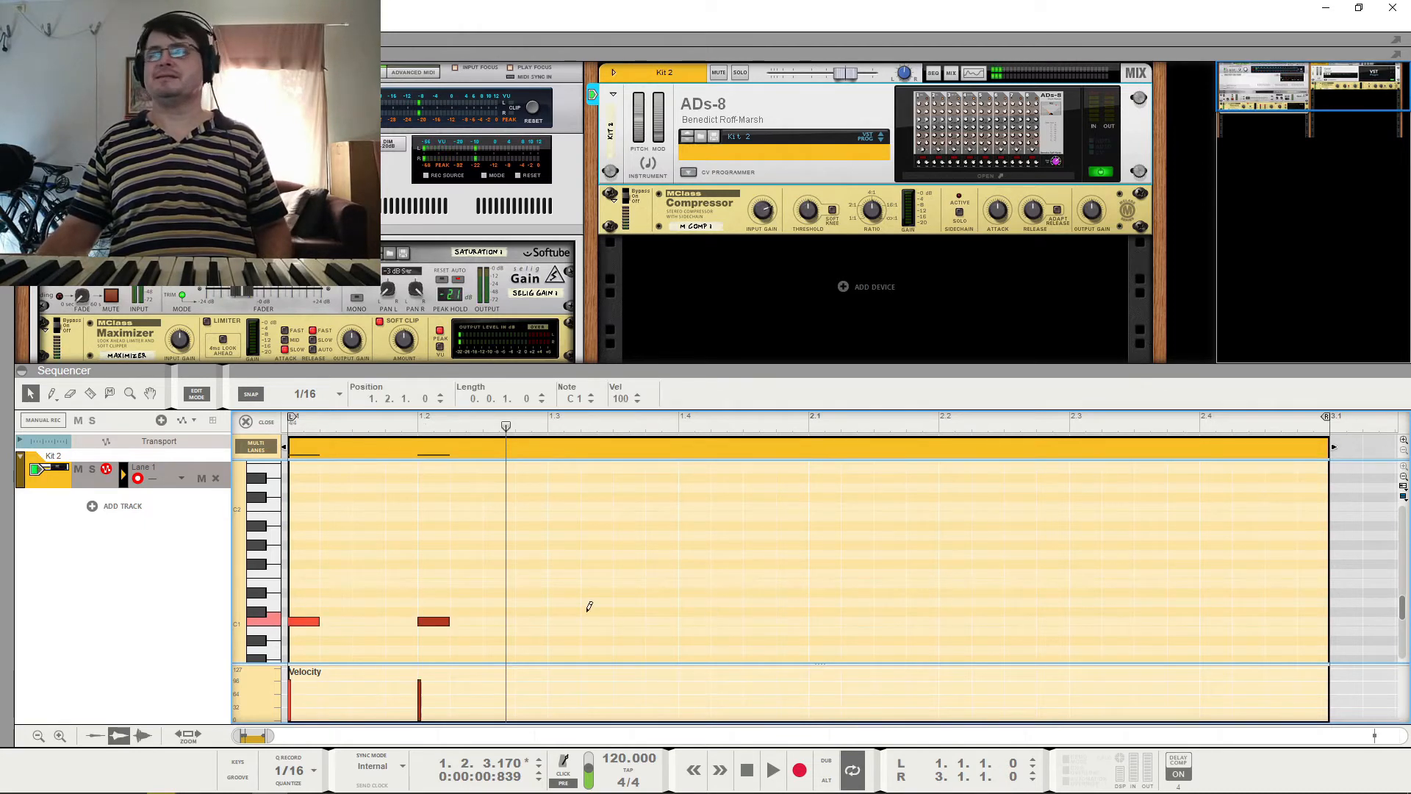
alt+click(555, 621)
drag(676, 606, 1081, 629)
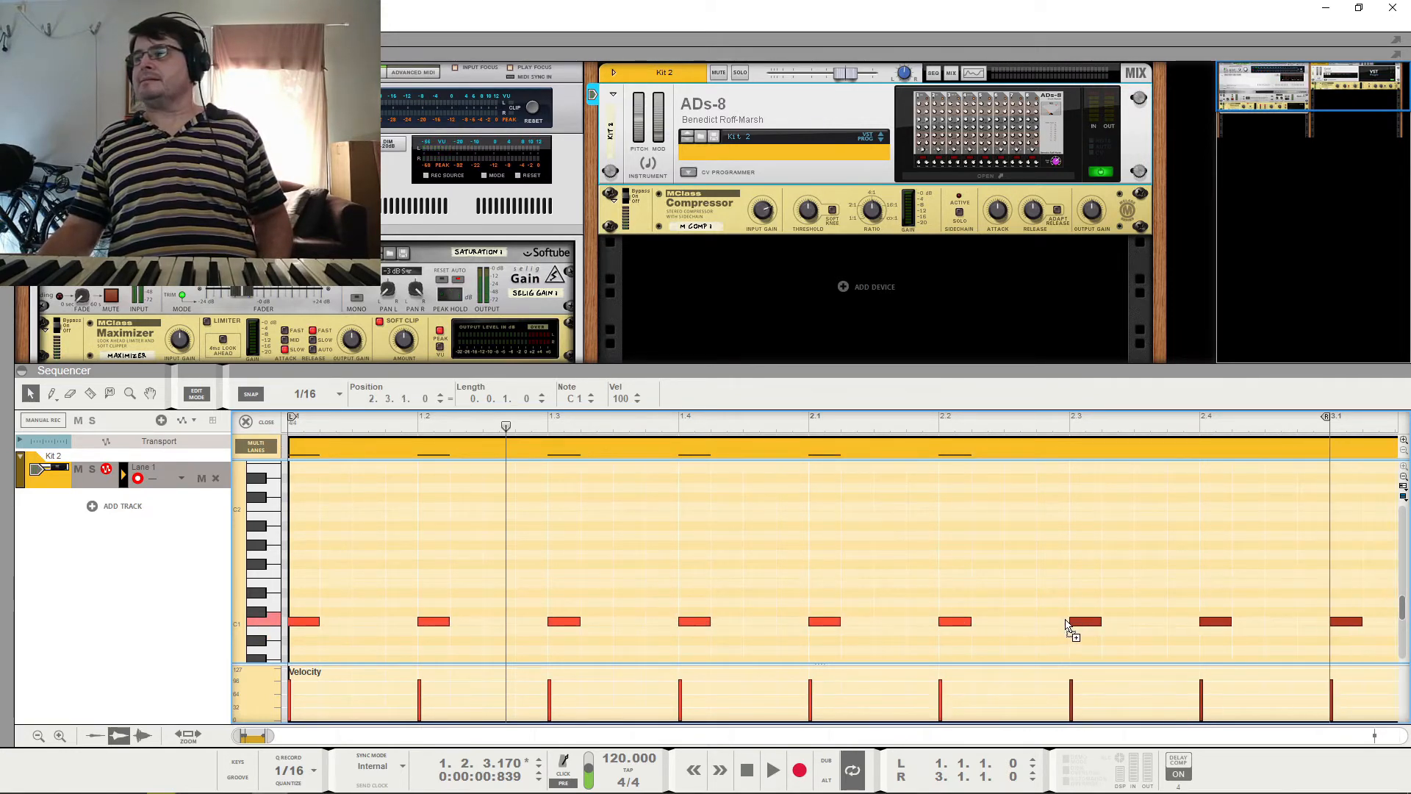
click(1350, 623)
key(Delete)
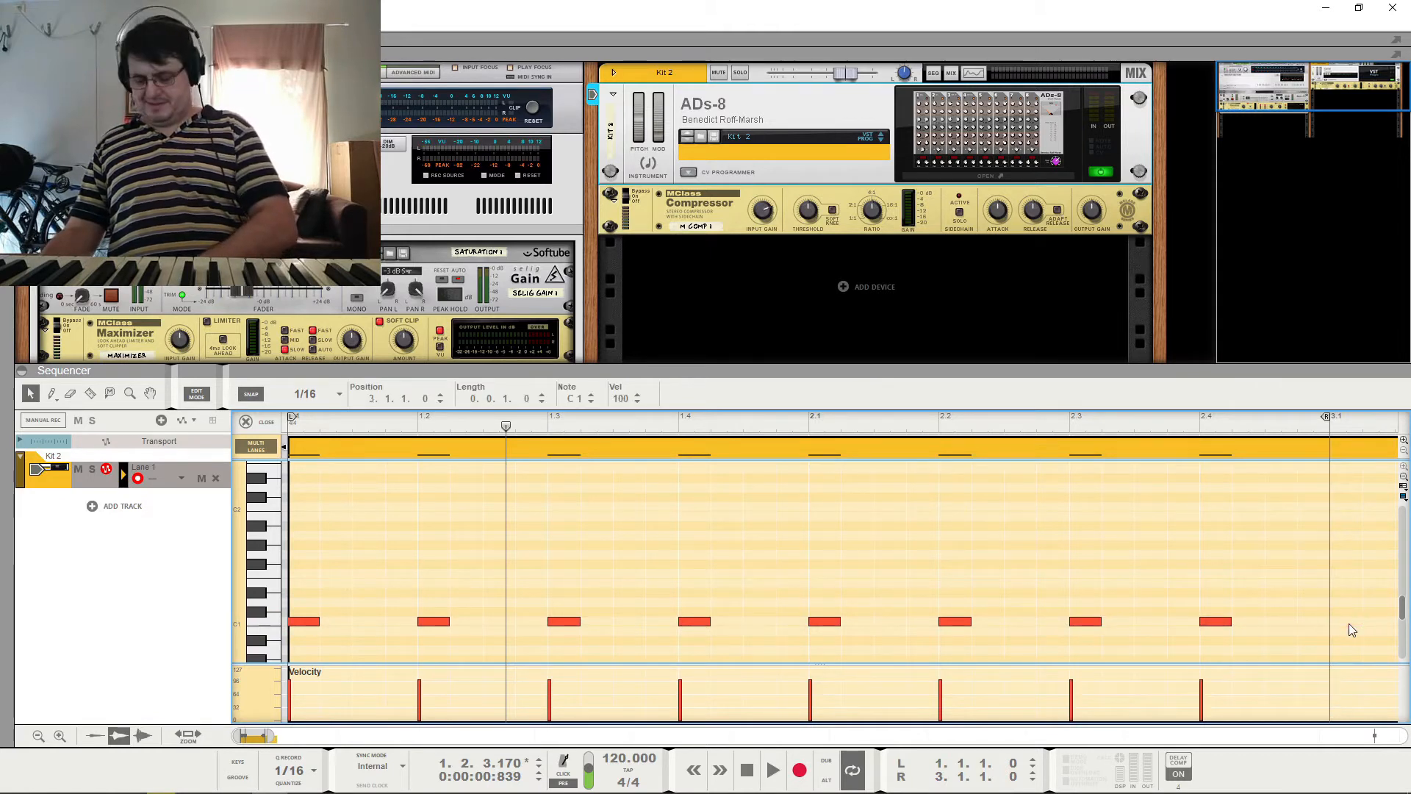
Set the clip's length to 2 bars and play the four-on-the-floor loop.
click(1303, 452)
click(541, 402)
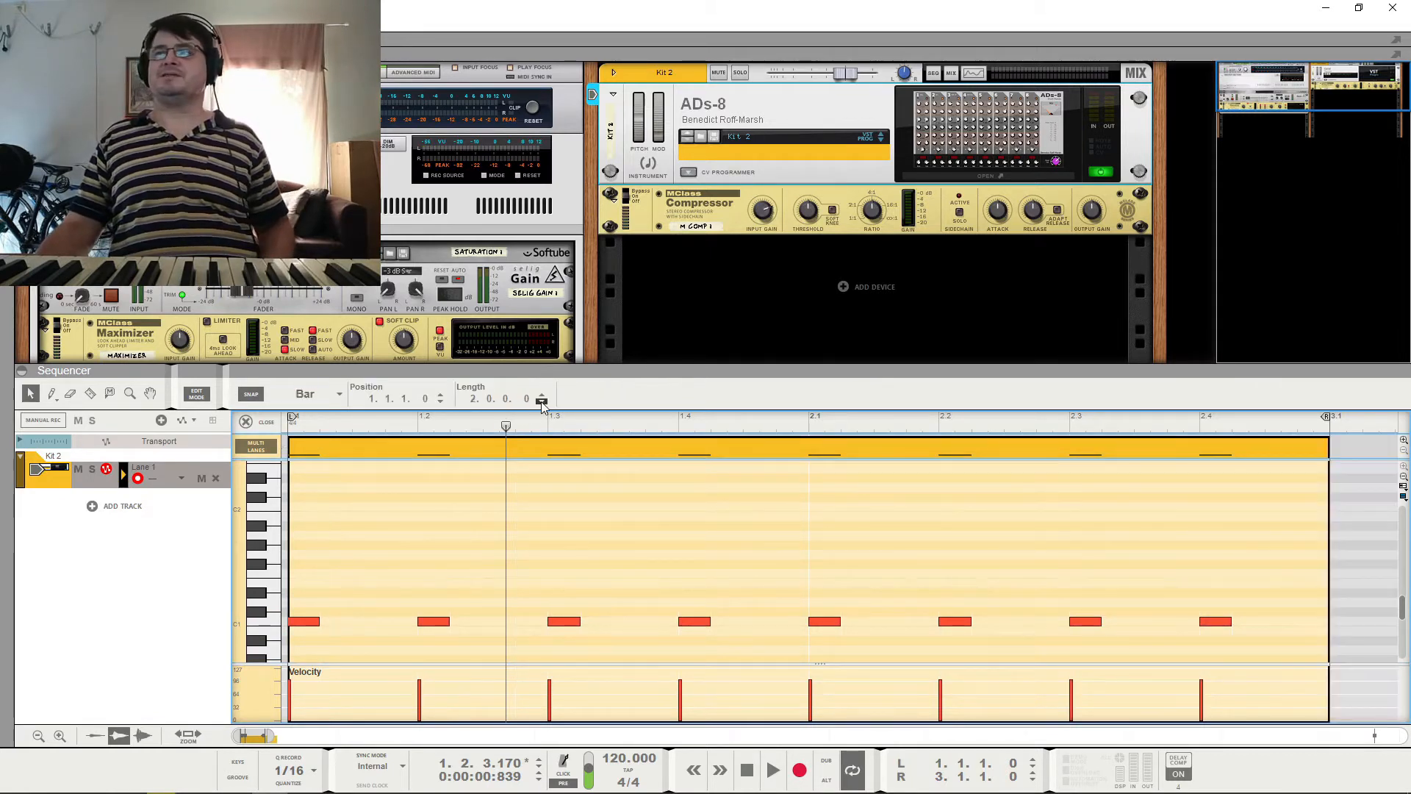
key(space)
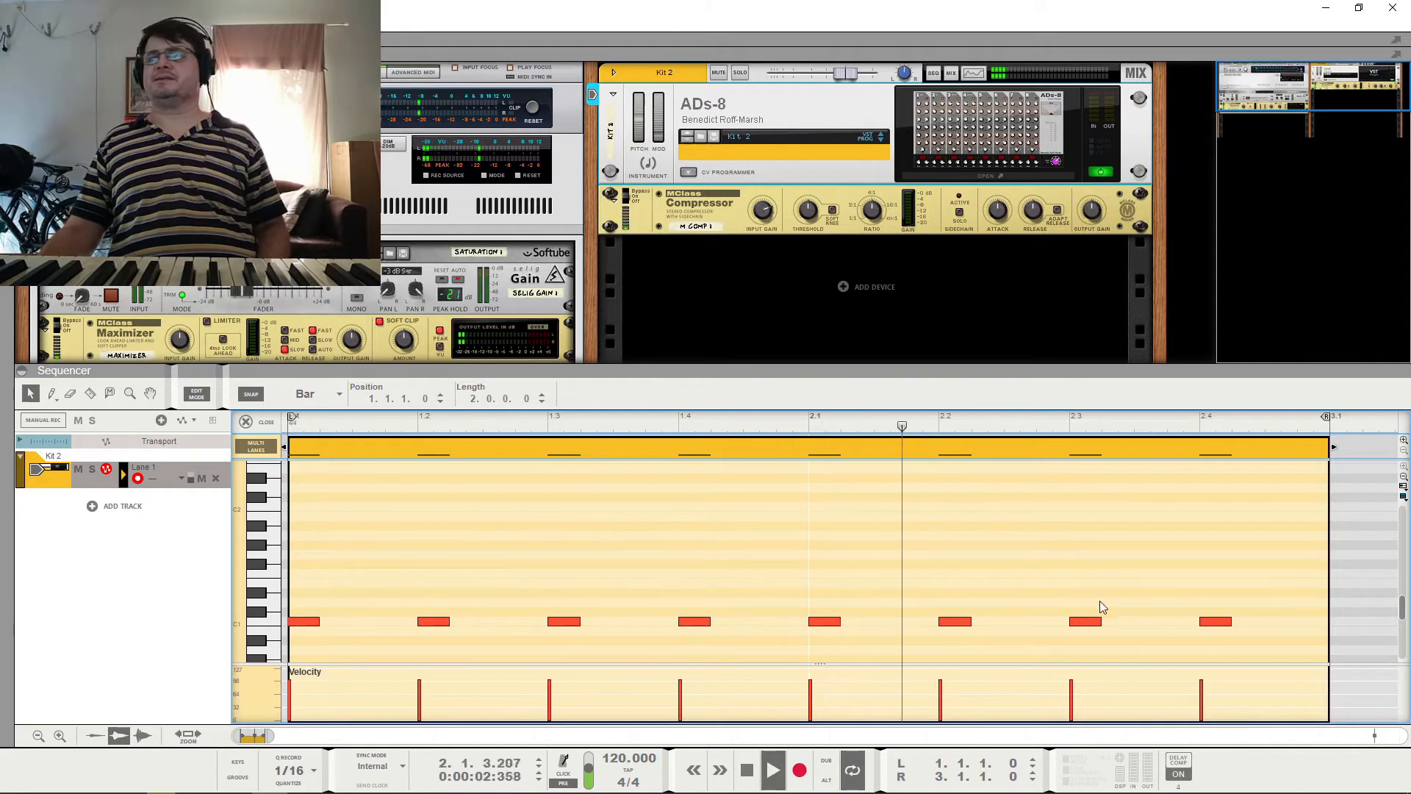
key(space)
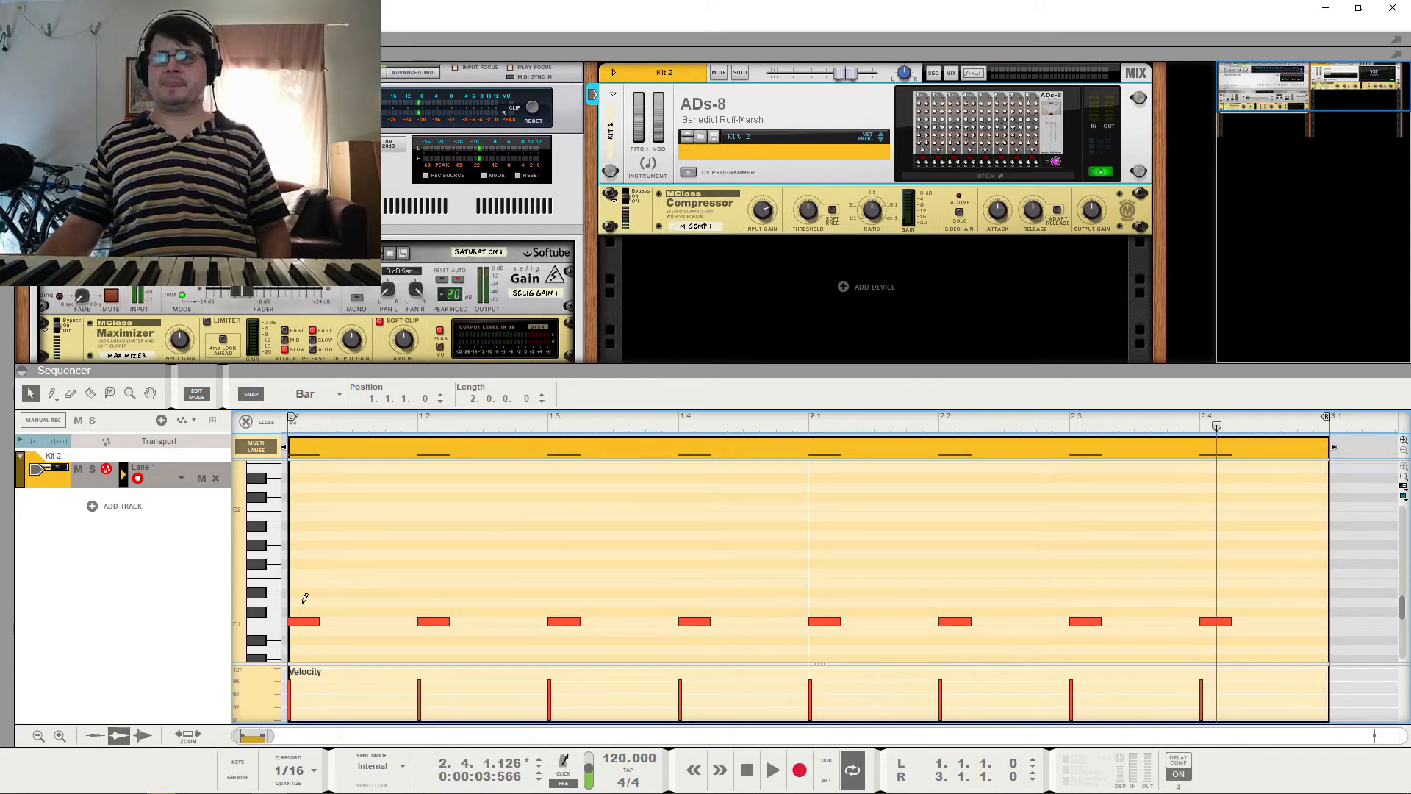
Raise the C1 notes on beats 2 and 4 of both bars to E1 and play the loop.
click(430, 623)
shift+click(687, 622)
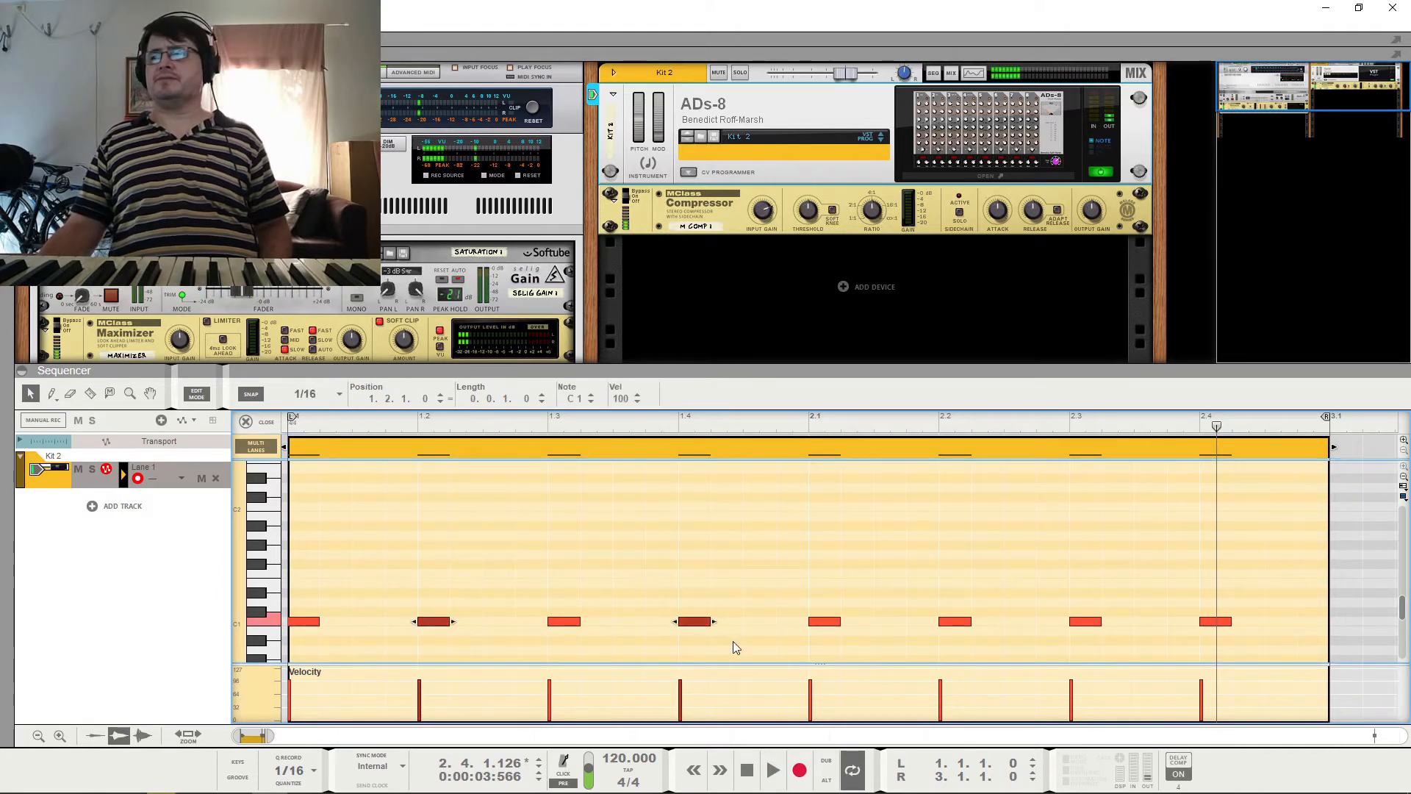
shift+click(953, 625)
shift+click(1217, 624)
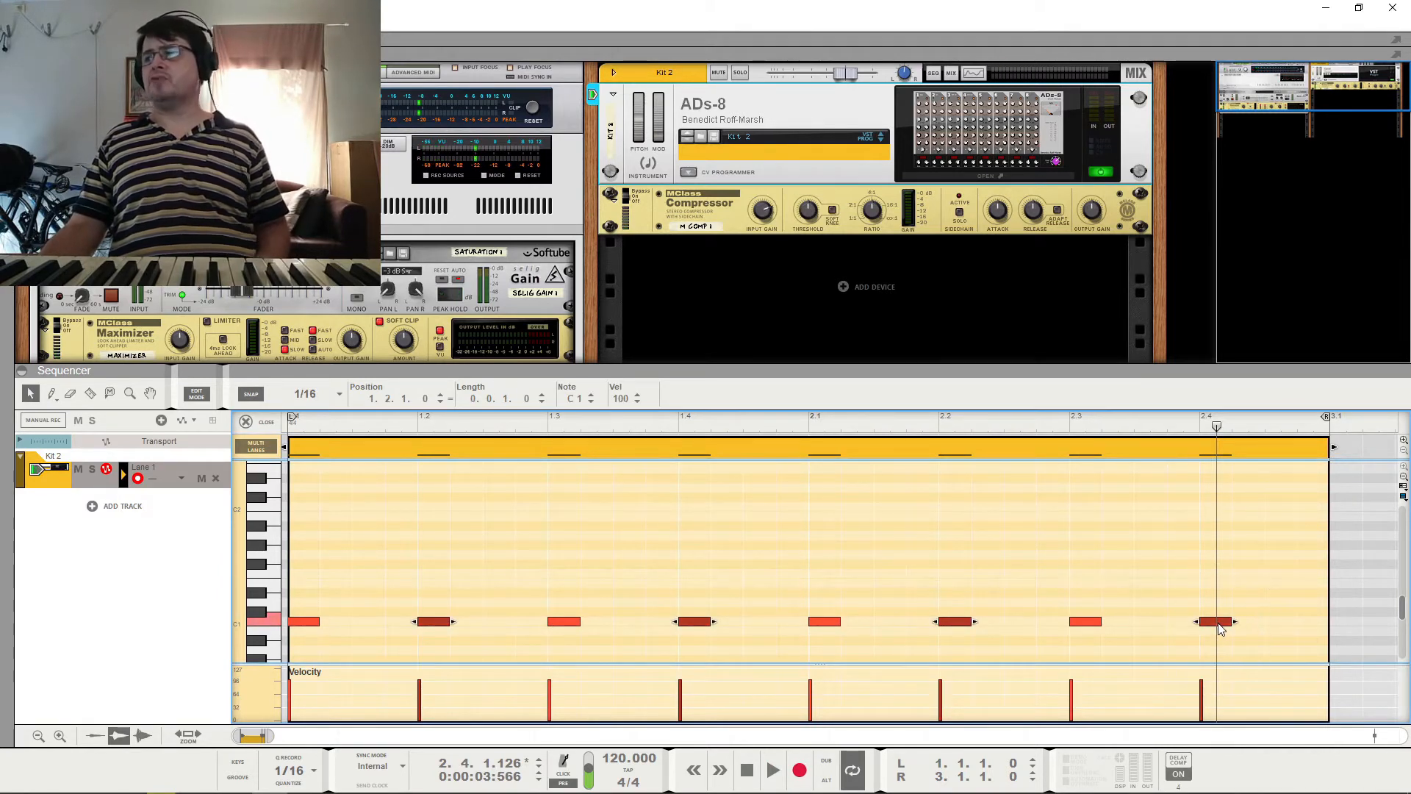
drag(1219, 629, 1216, 585)
key(space)
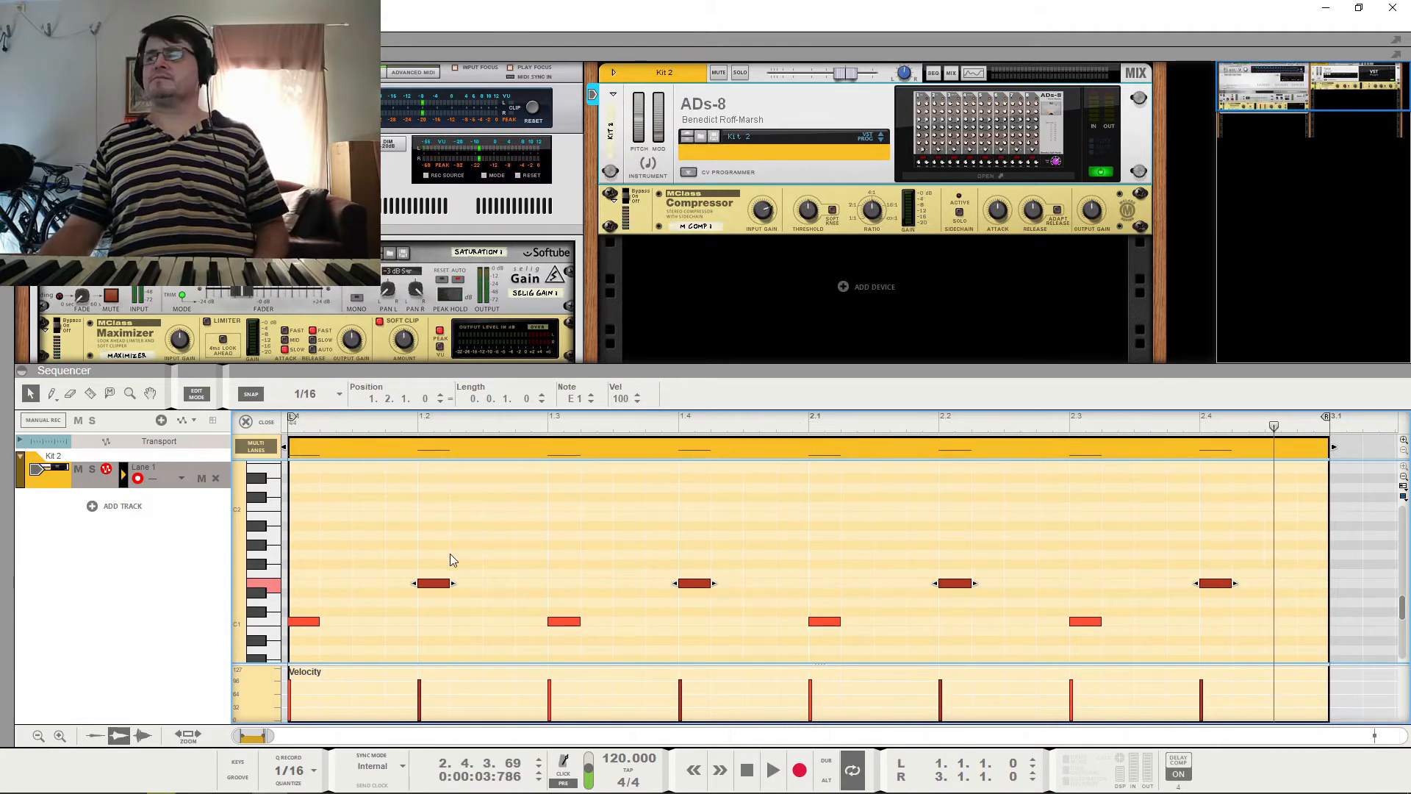
Lower the E1 notes on beat 2 of each bar to D1 and play the loop.
click(441, 583)
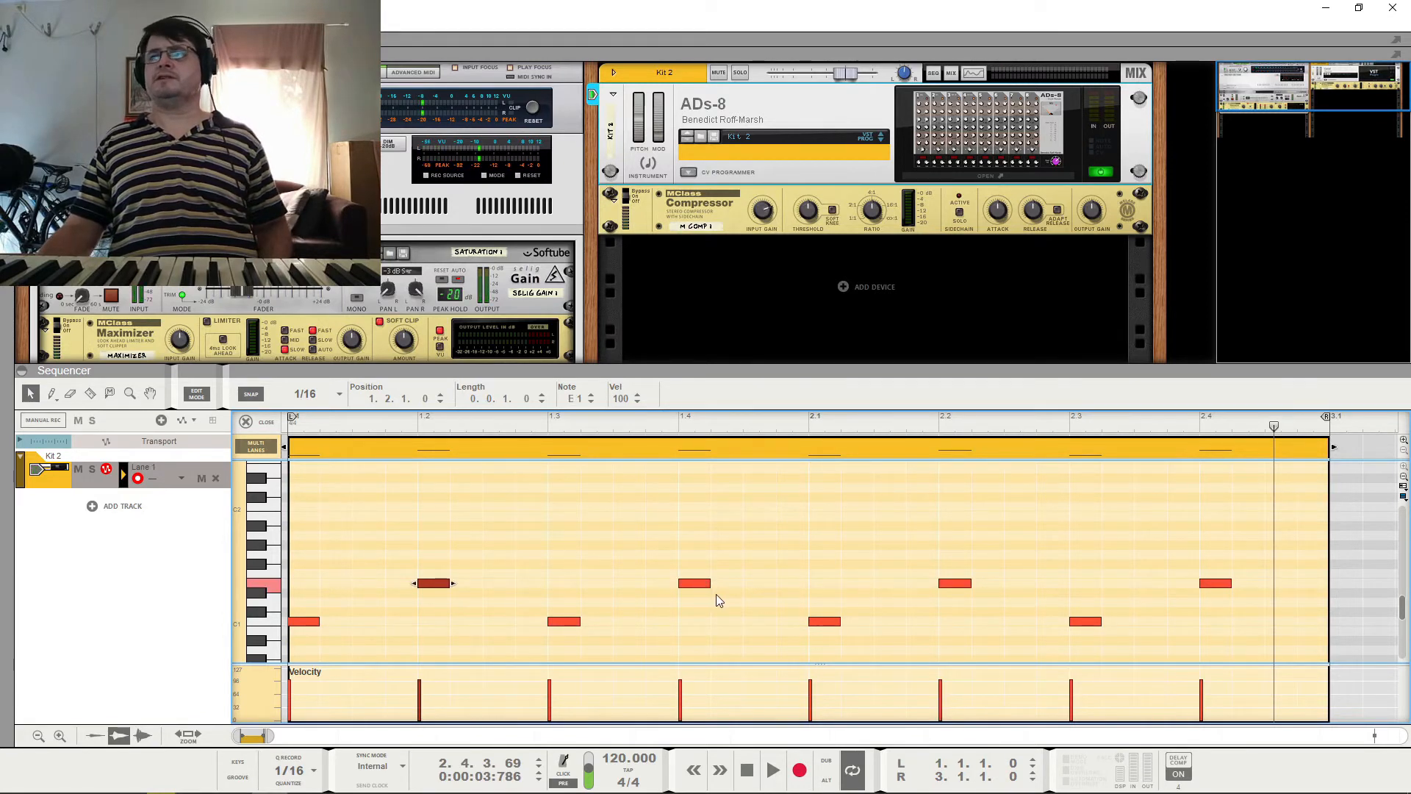
shift+click(963, 586)
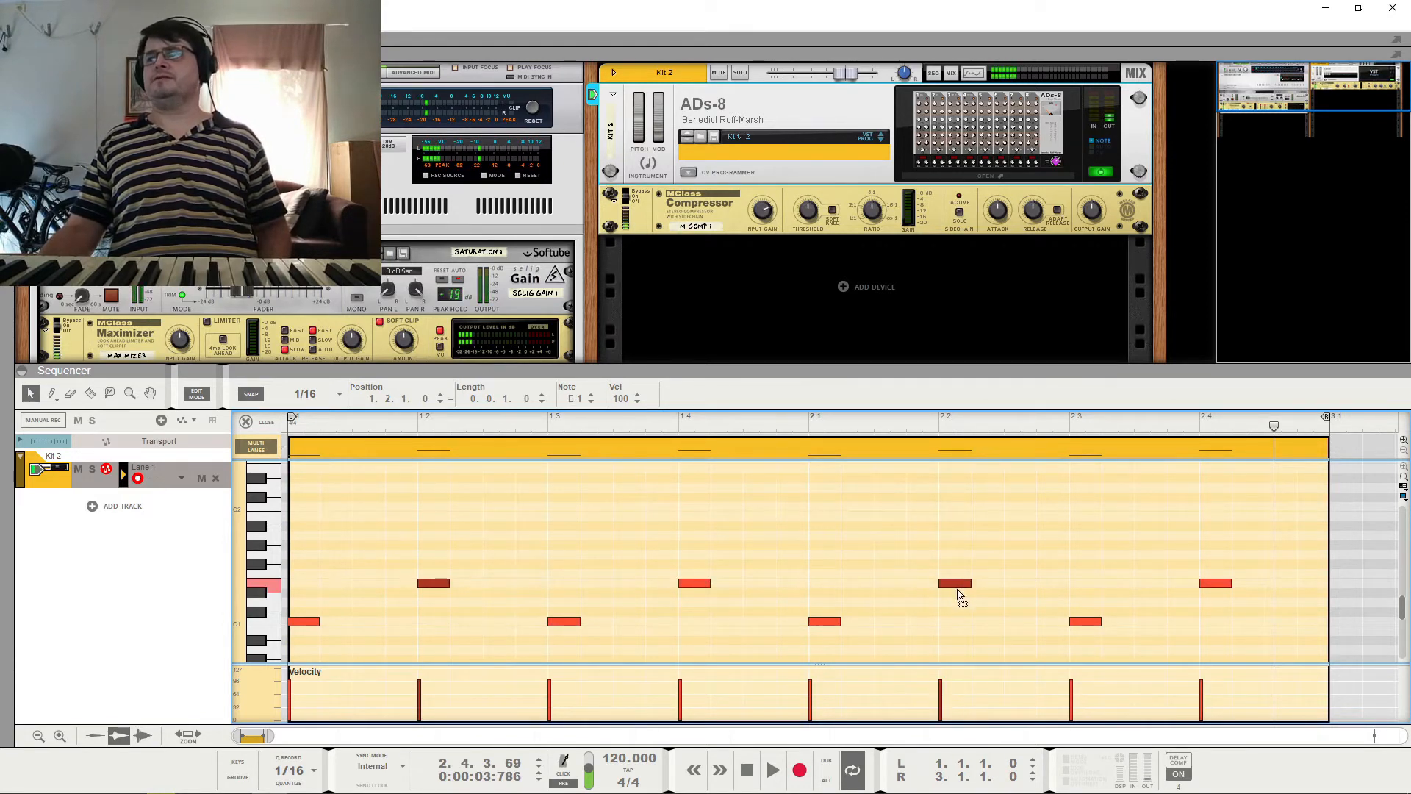
drag(961, 588, 957, 599)
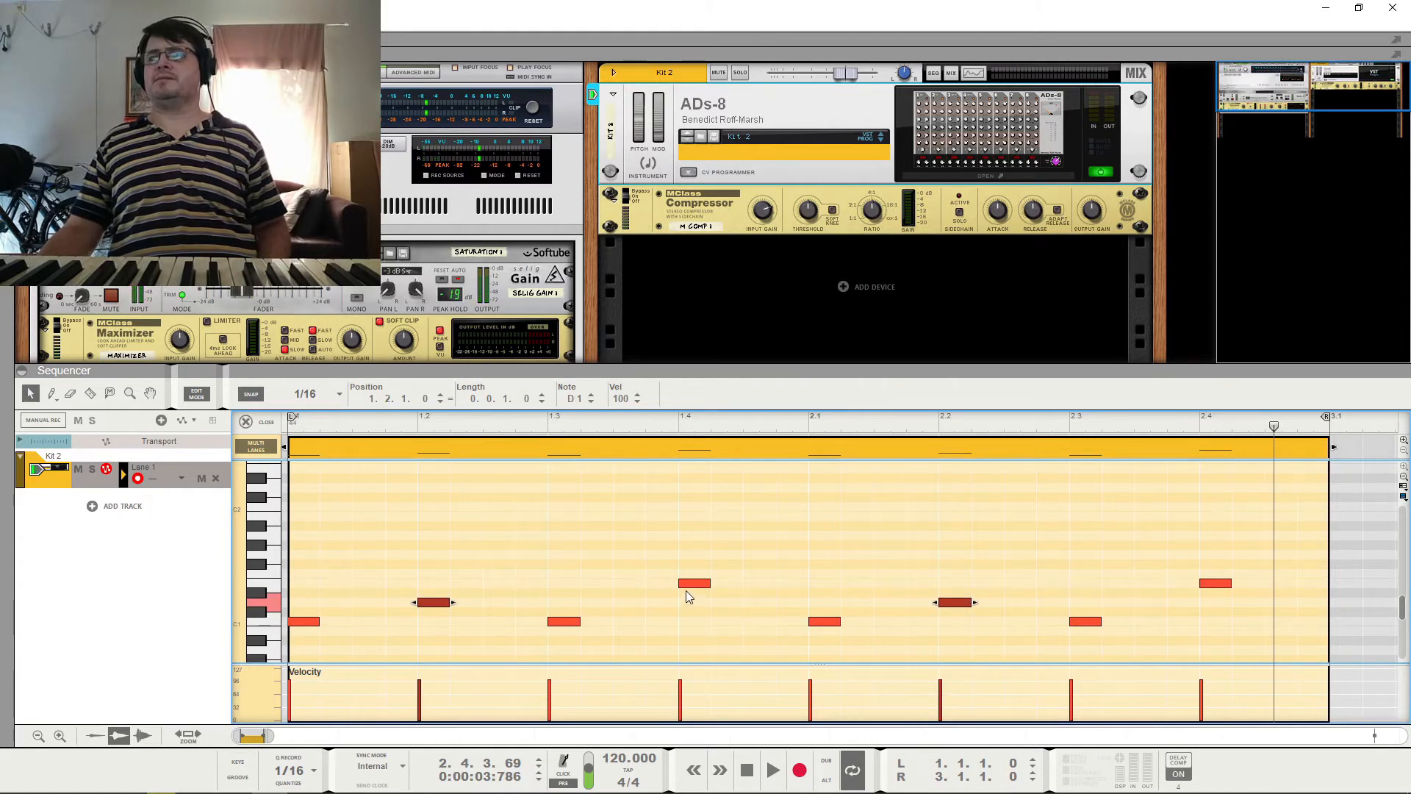
key(space)
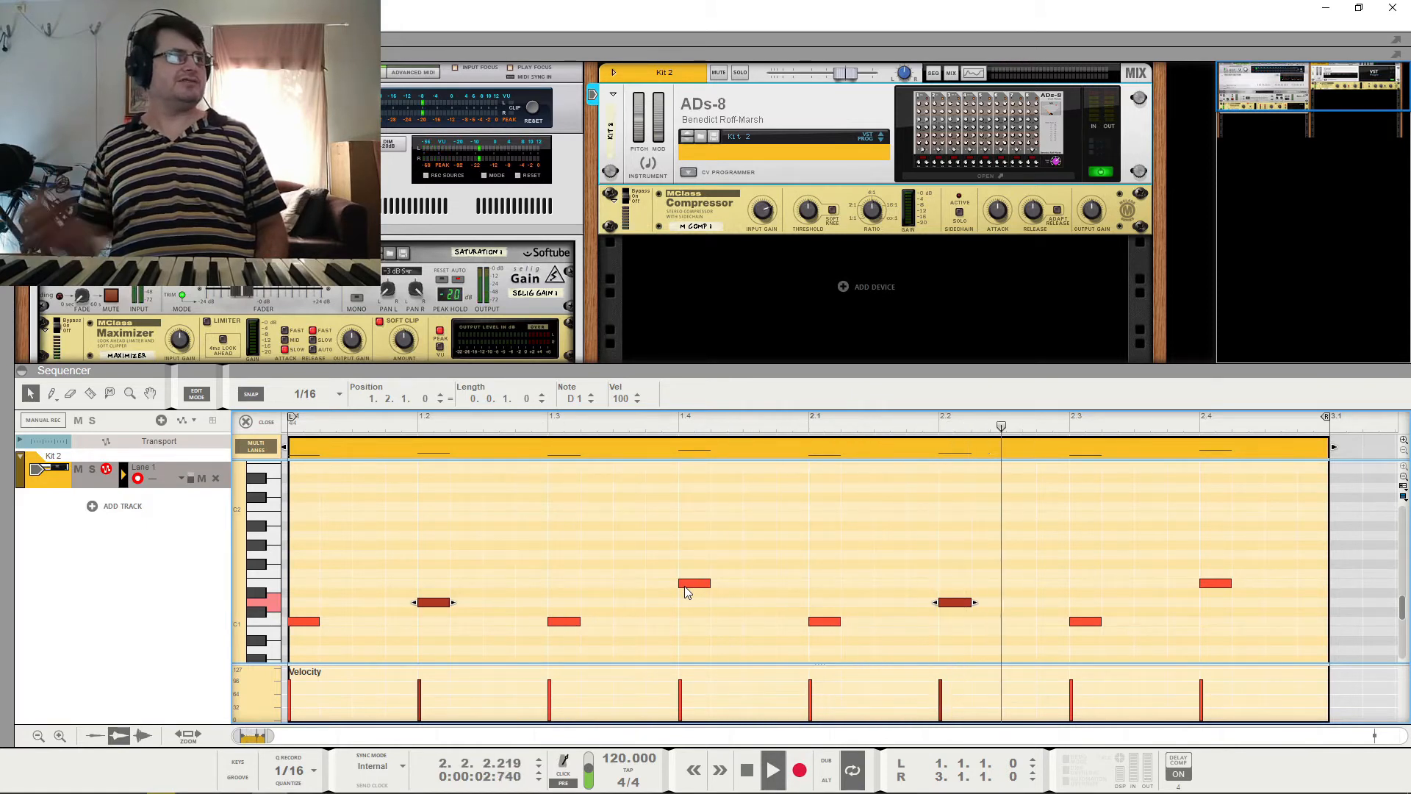
key(space)
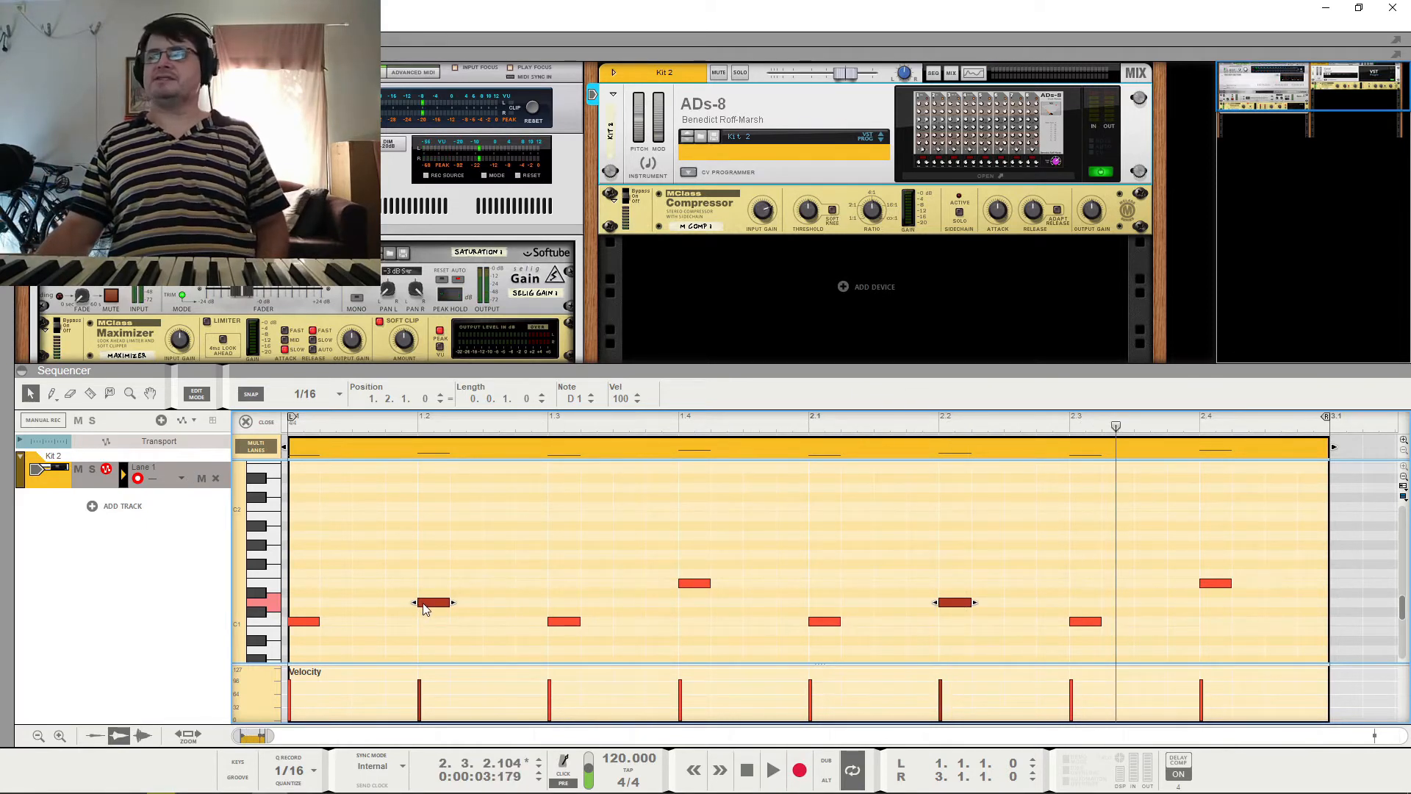
Move the two D1 notes to 1.2.3 and 2.2.3 and play the loop.
drag(431, 610, 496, 610)
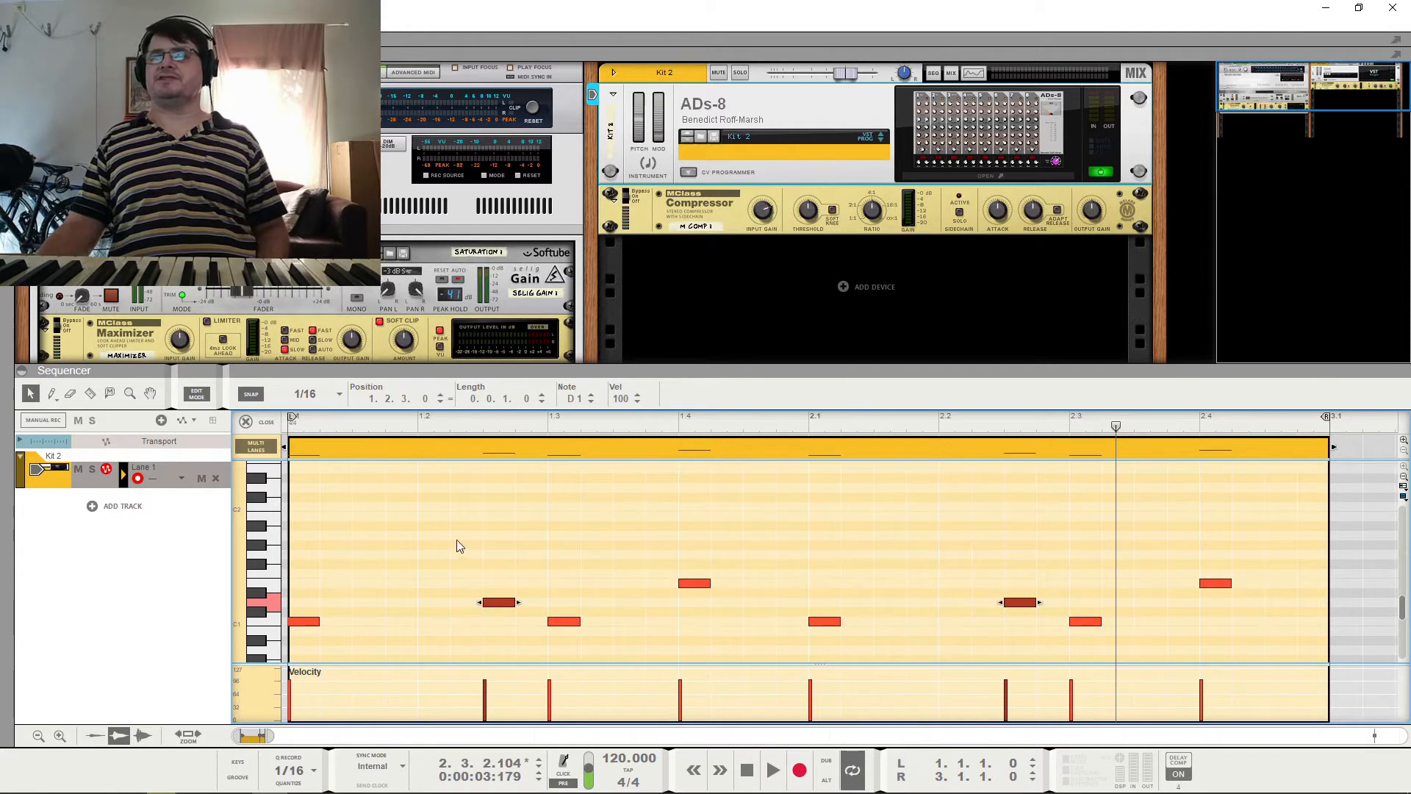
key(space)
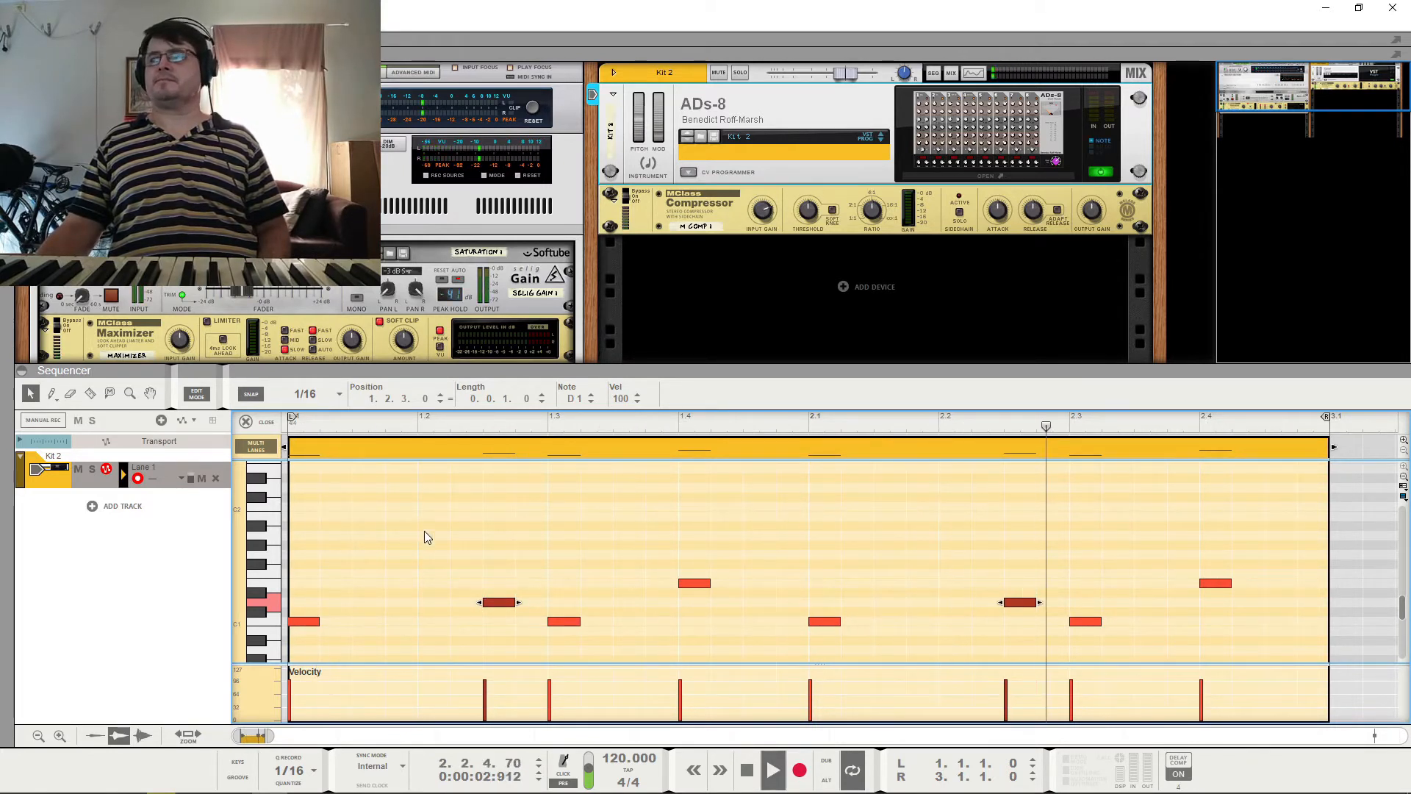
key(space)
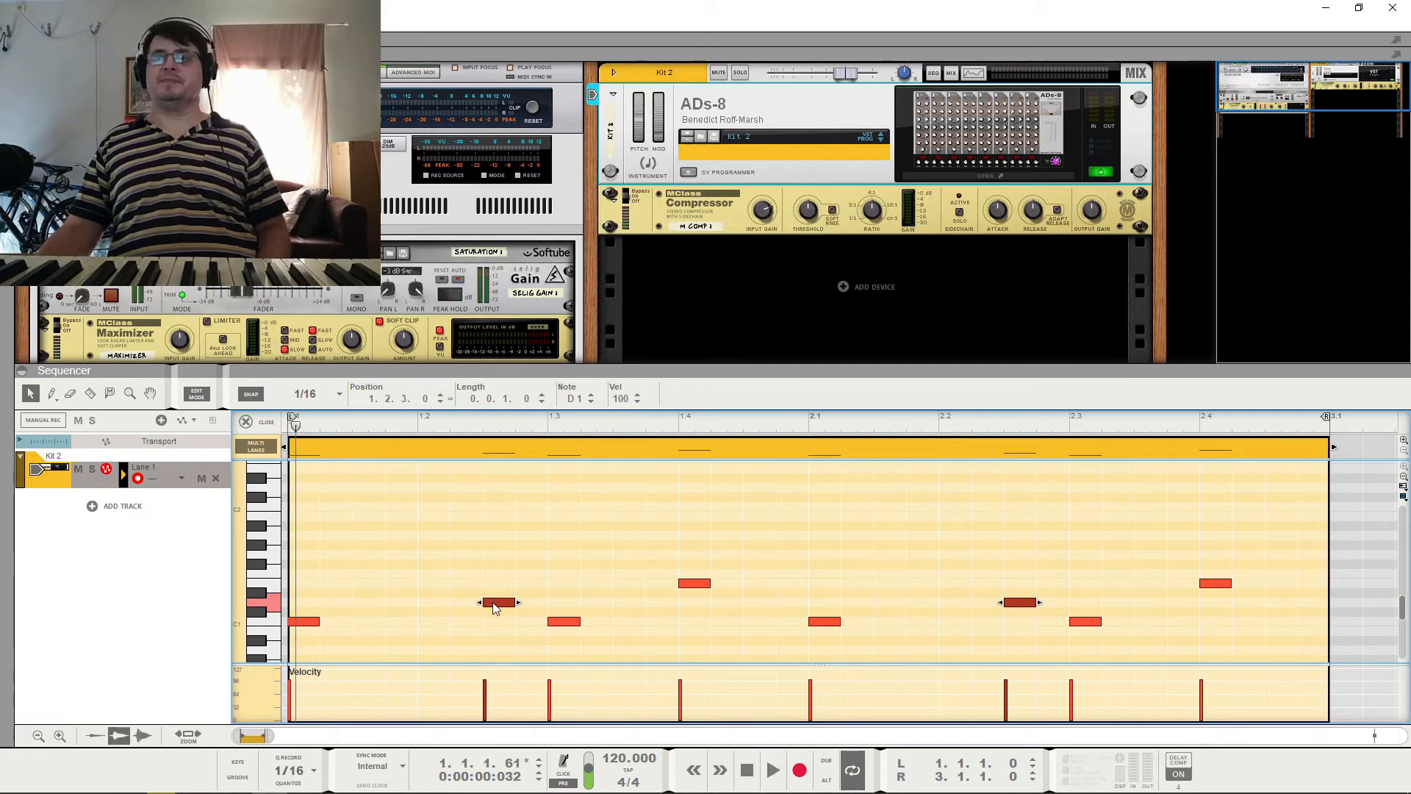
Compare the D1 notes' placement by moving them to beat 2 of each bar and back to 1.2.3 and 2.2.3.
drag(494, 607, 428, 607)
click(417, 424)
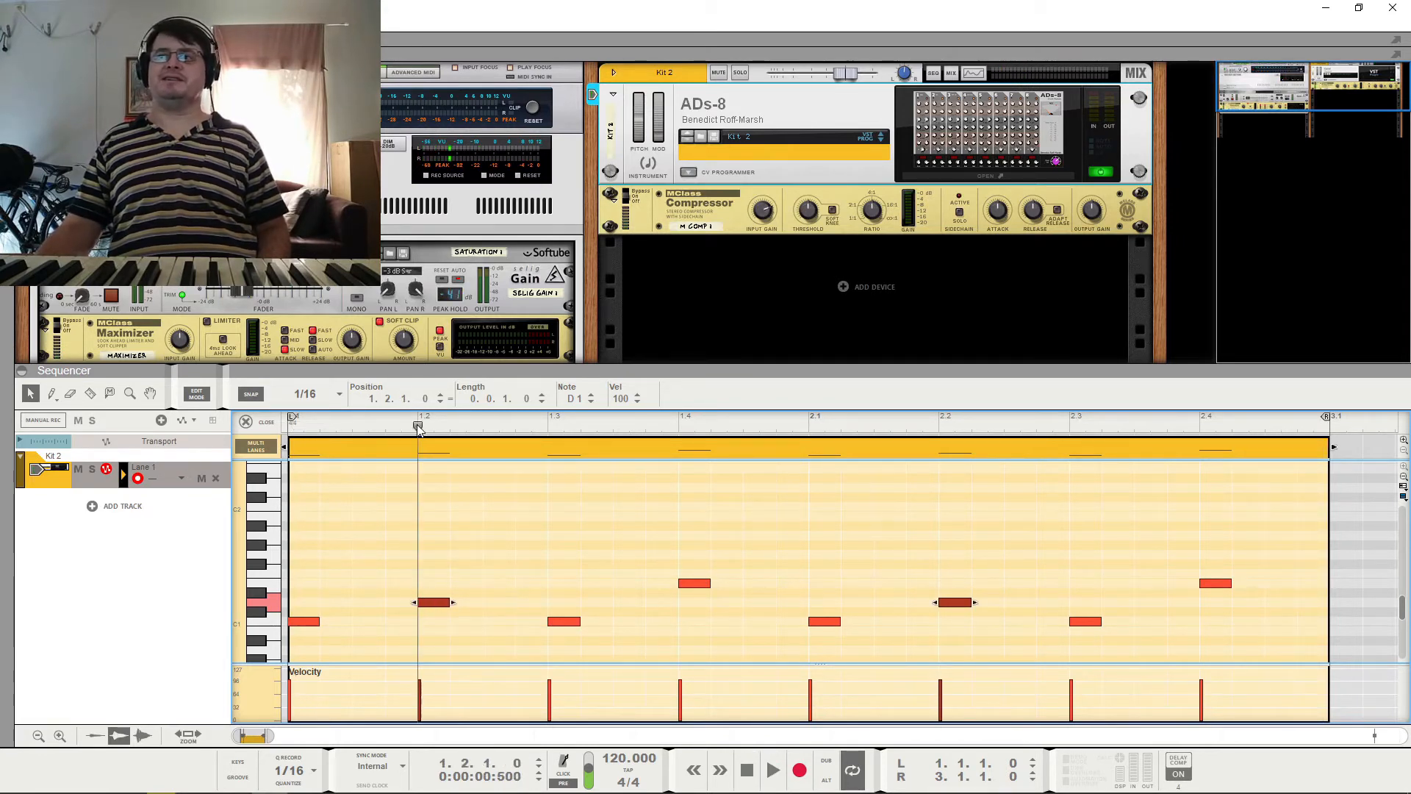
drag(436, 614, 492, 615)
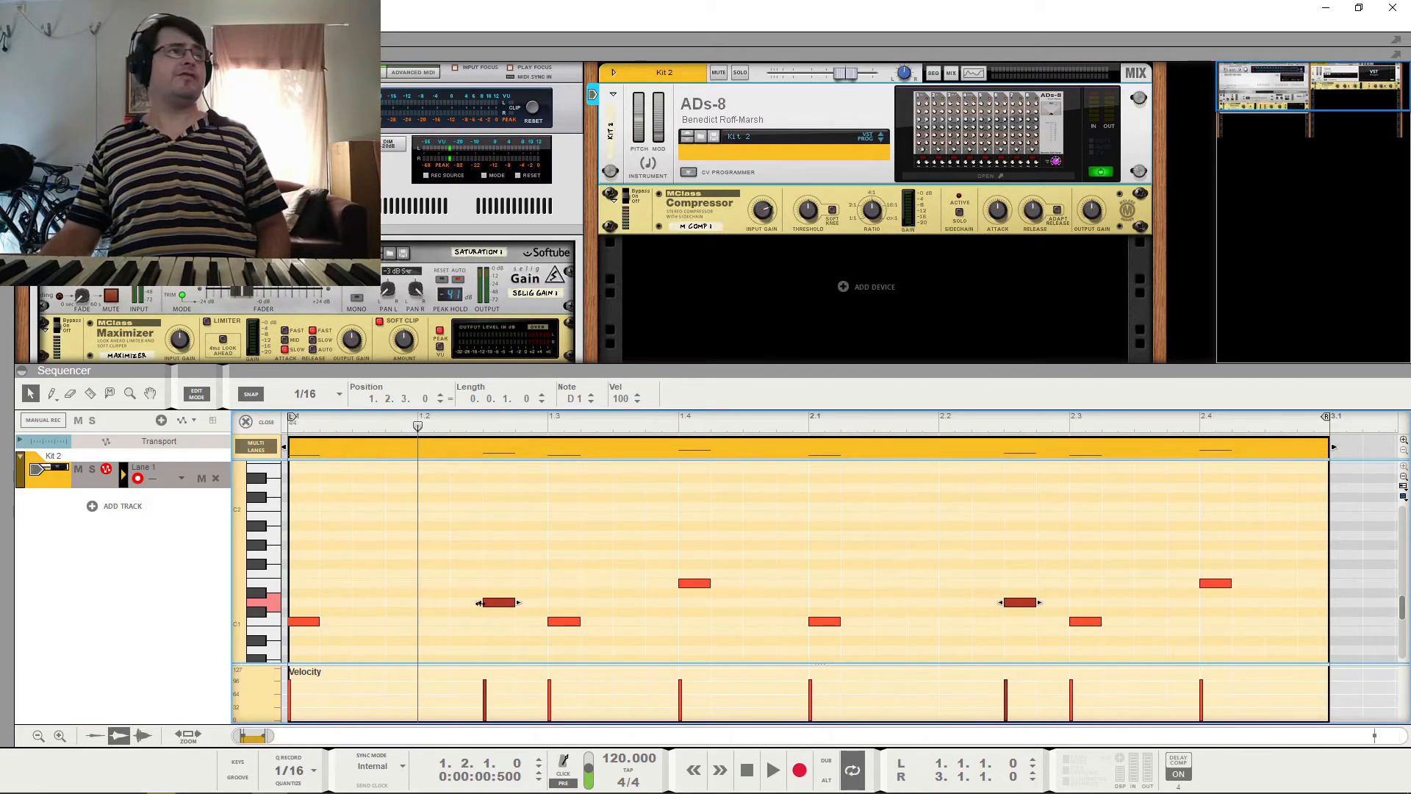
Reduce the velocity of the two D1 notes to 41 during playback and replay the loop.
key(space)
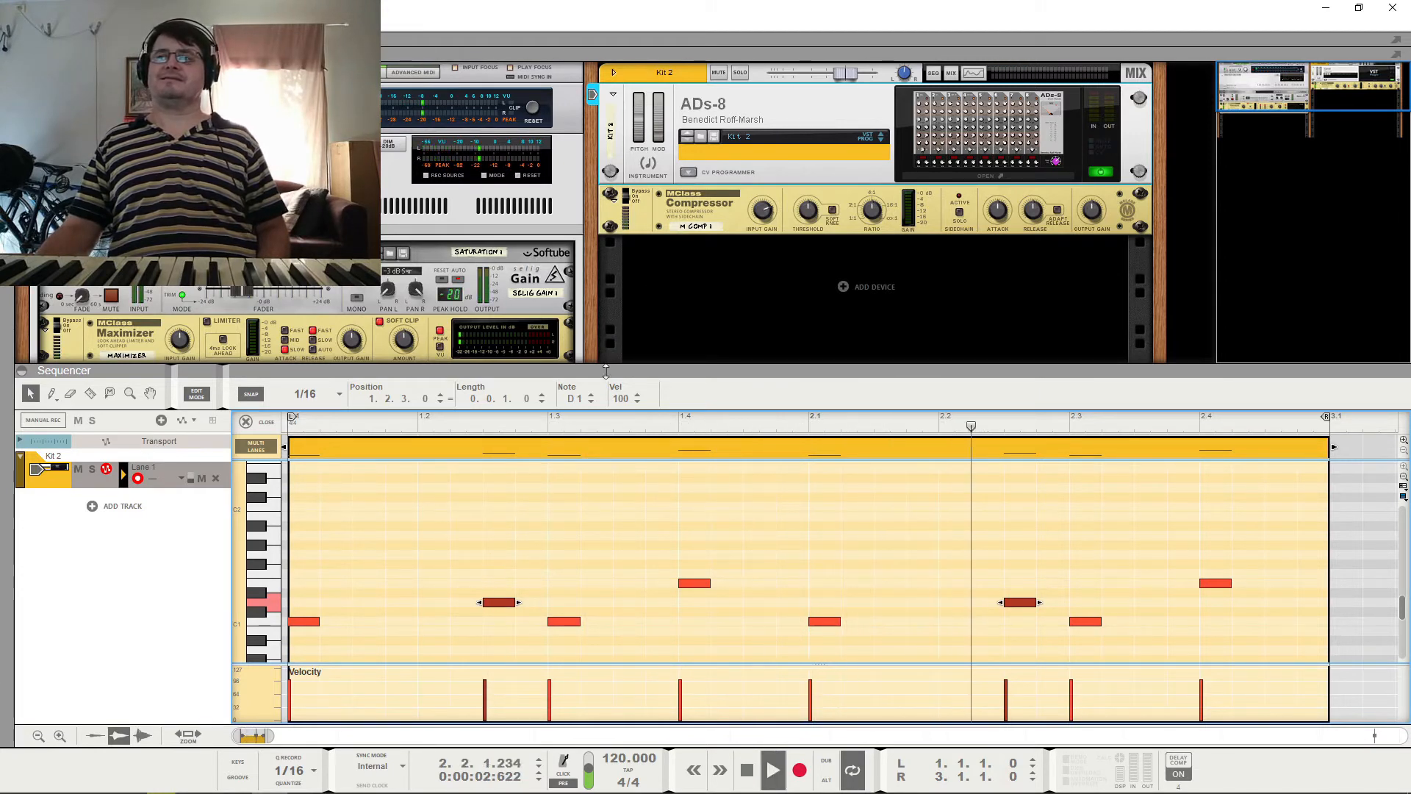
drag(618, 398, 620, 601)
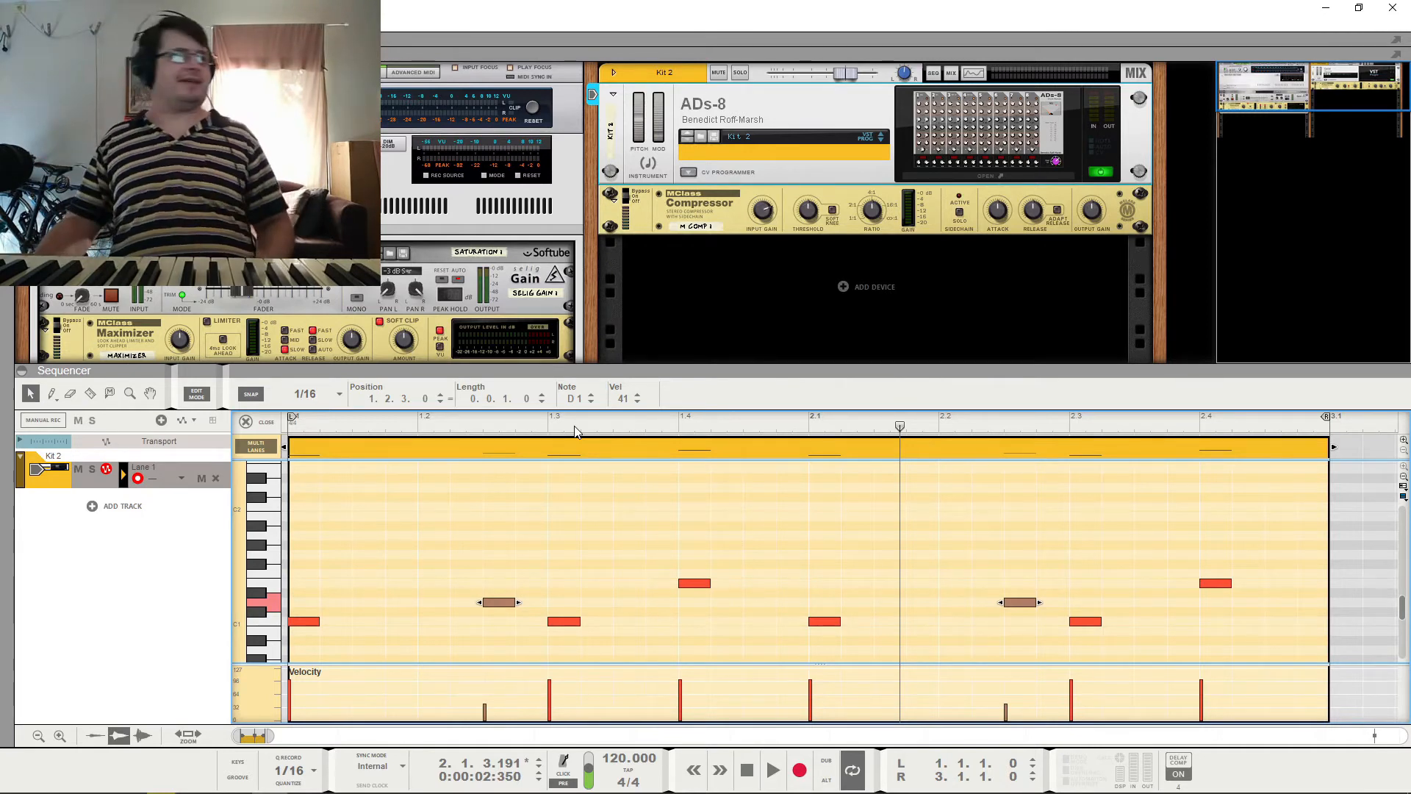
key(space)
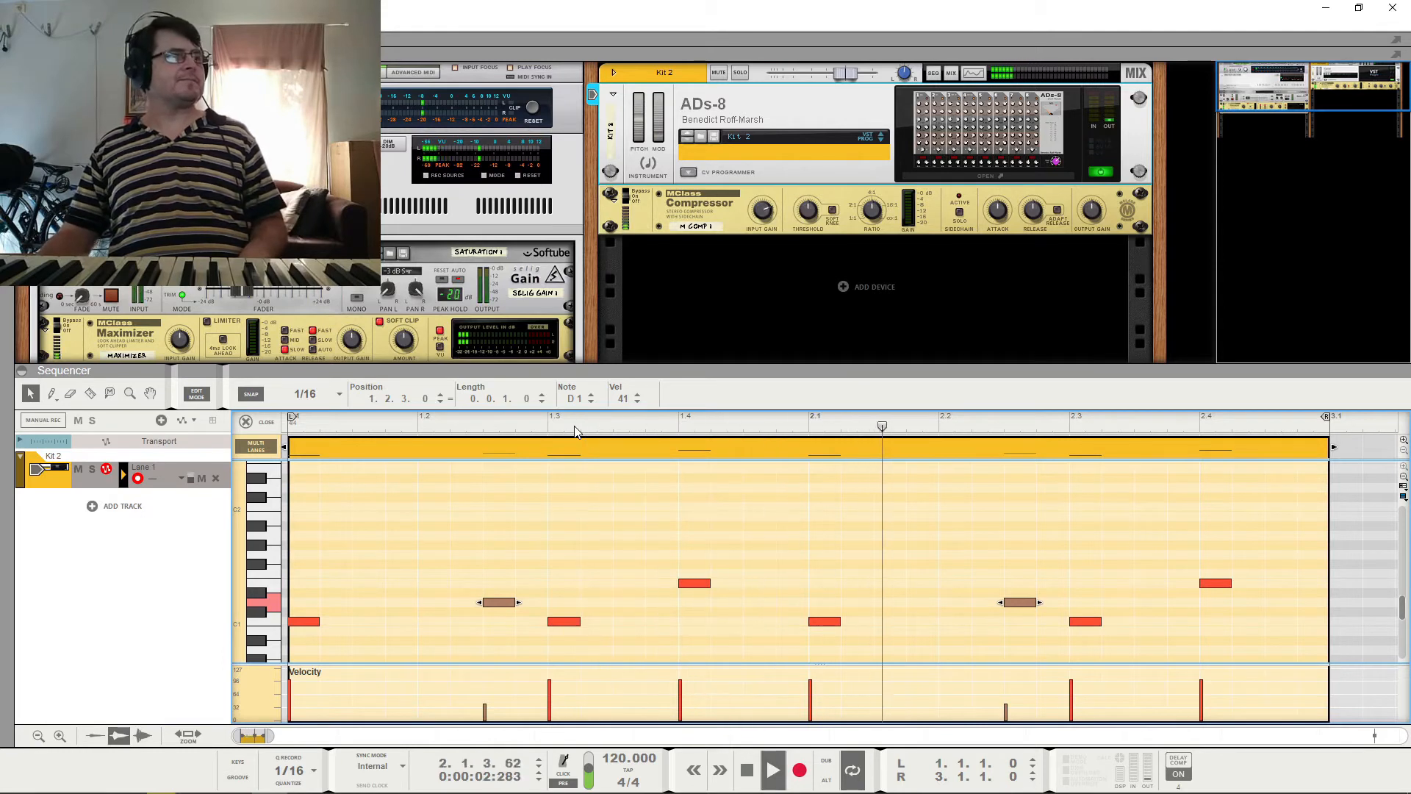
key(space)
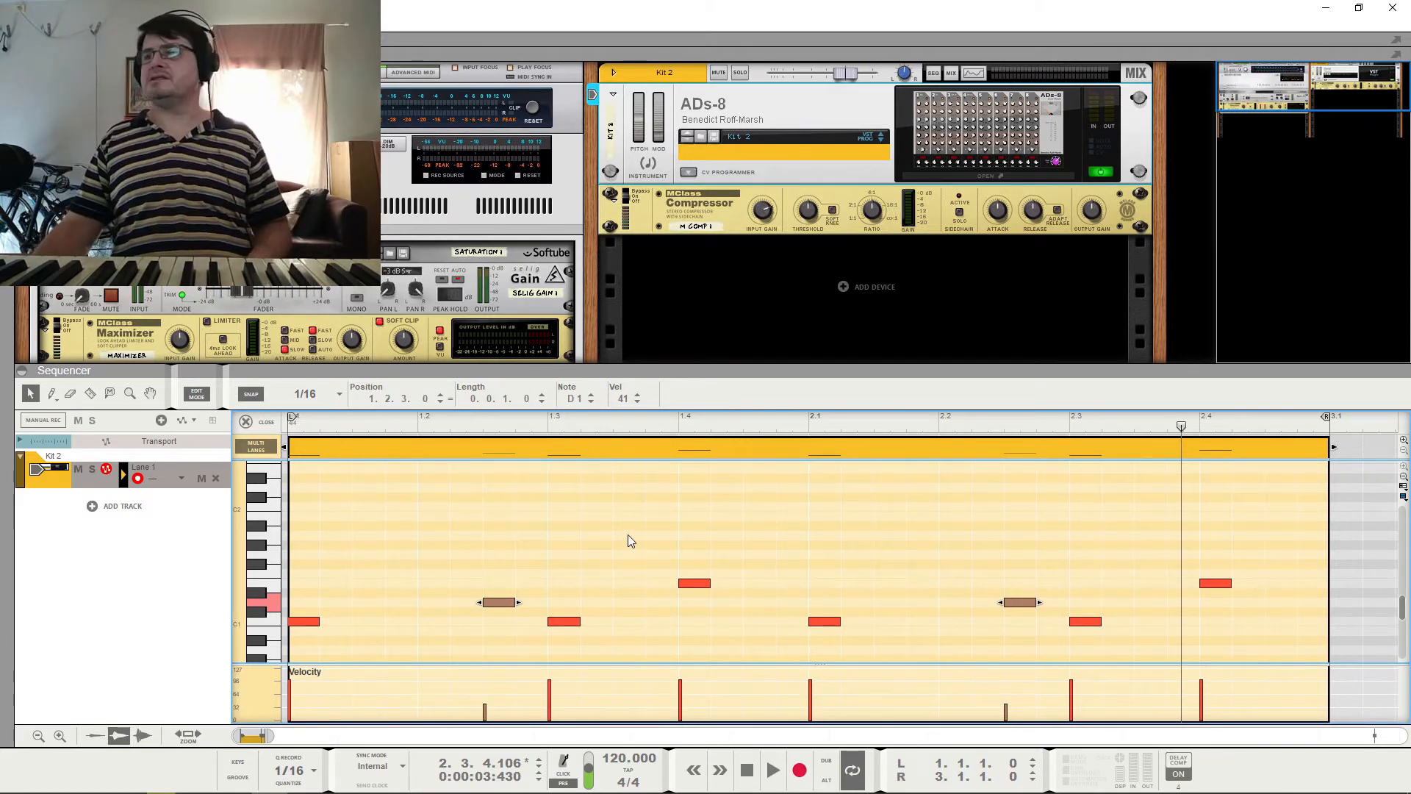
key(space)
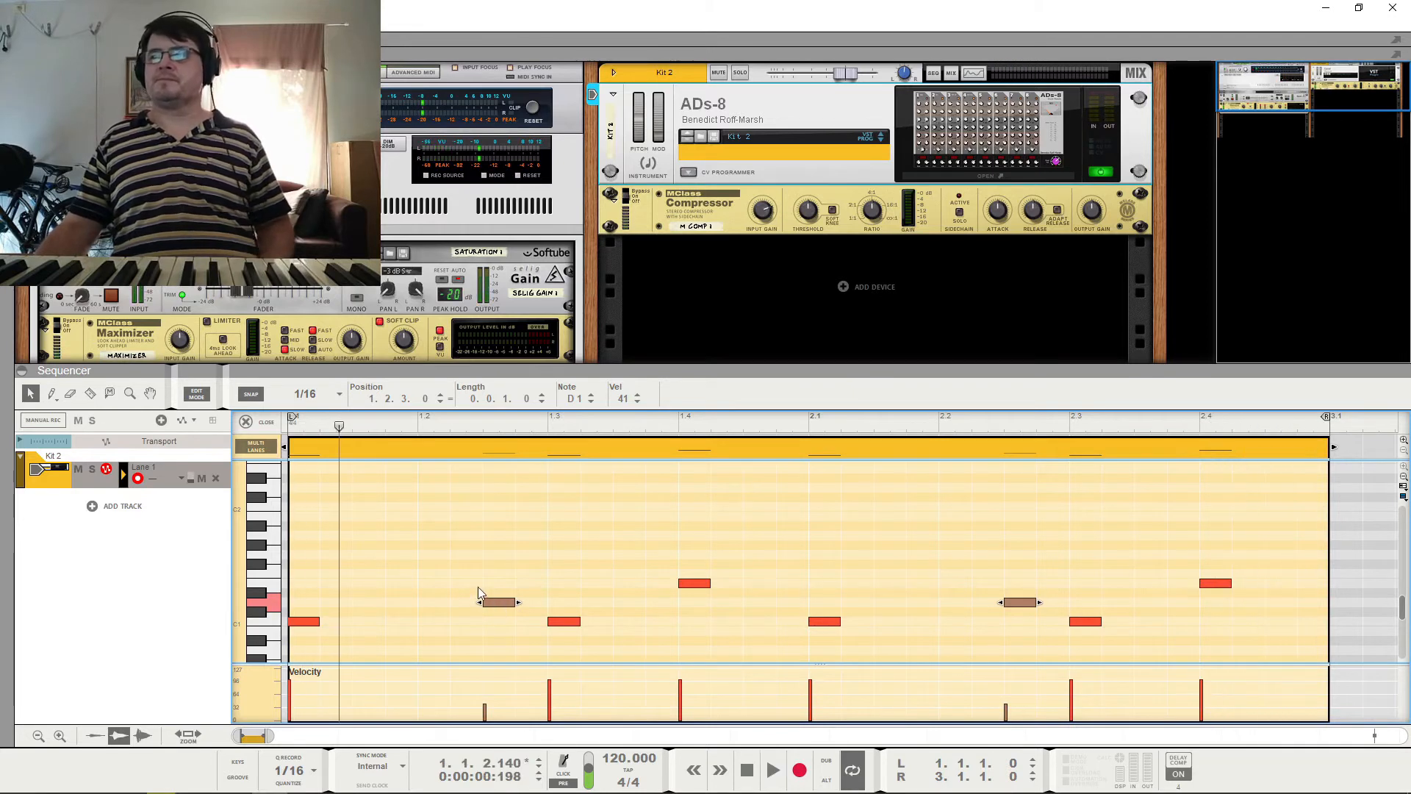
Delete both D1 notes and every C1 note except the one at 1.1.1.
key(Delete)
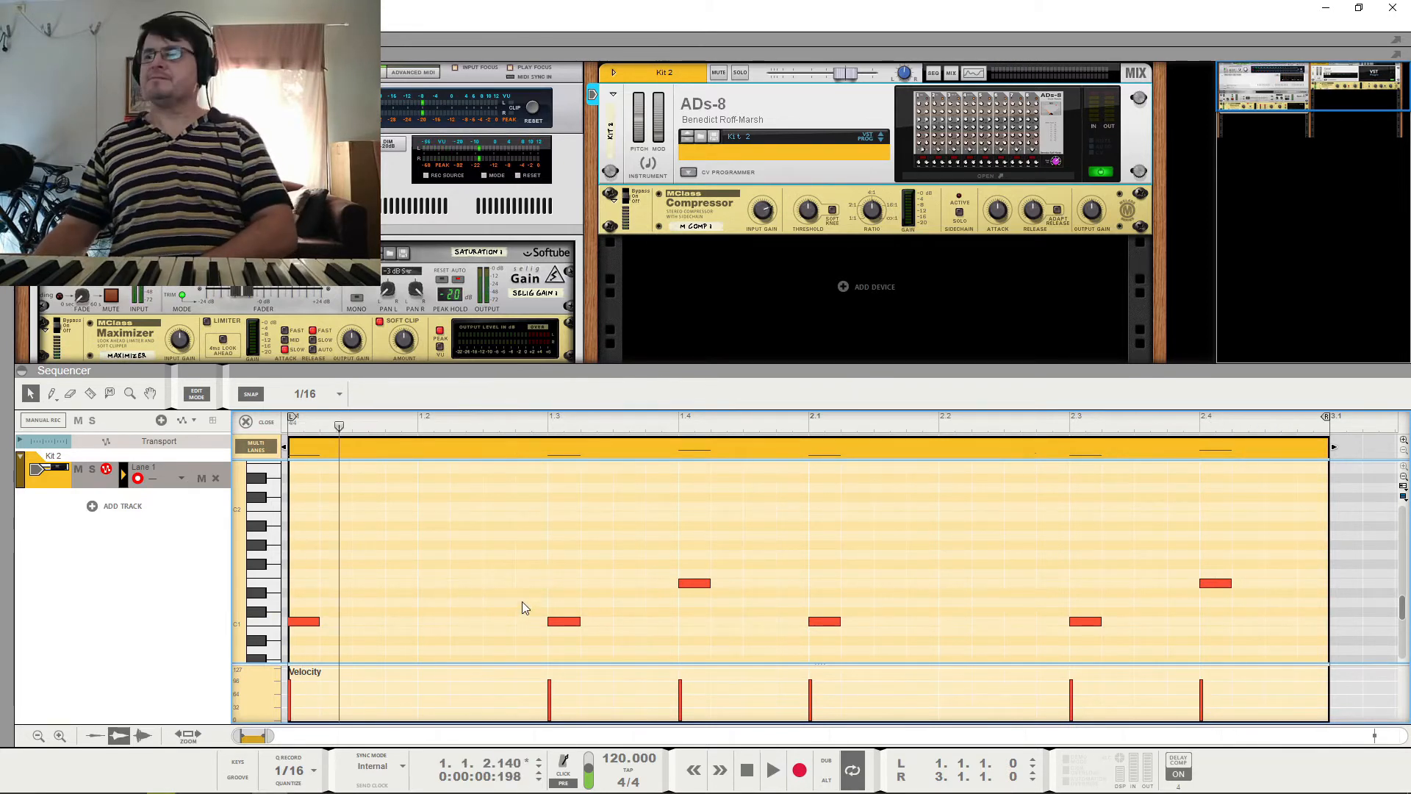
click(557, 620)
key(Delete)
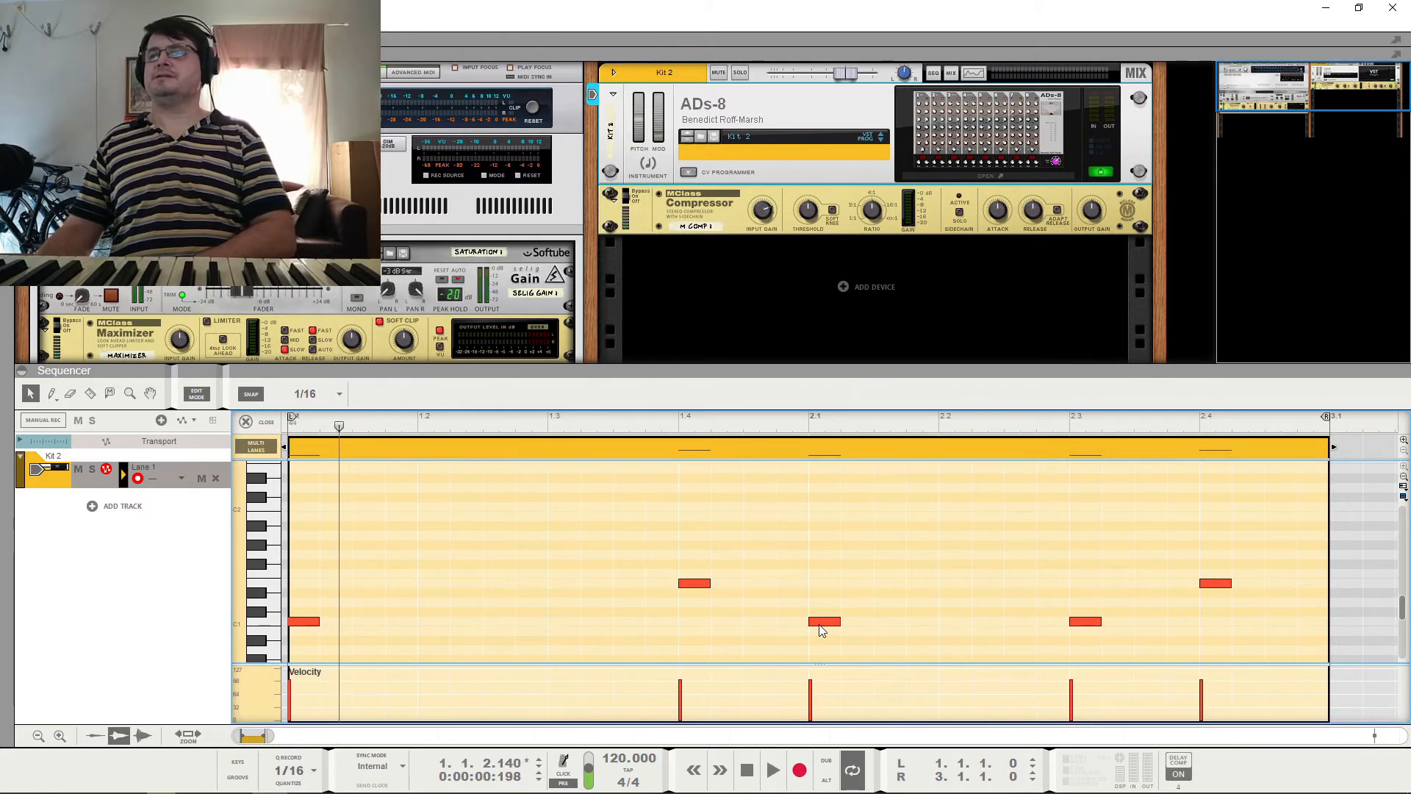
click(821, 624)
key(Delete)
click(1086, 622)
key(Delete)
Move the E1 notes to beat 3 of each bar, add a C1 note at 2.1.1, and play the half-time loop.
drag(1256, 569, 563, 586)
click(814, 621)
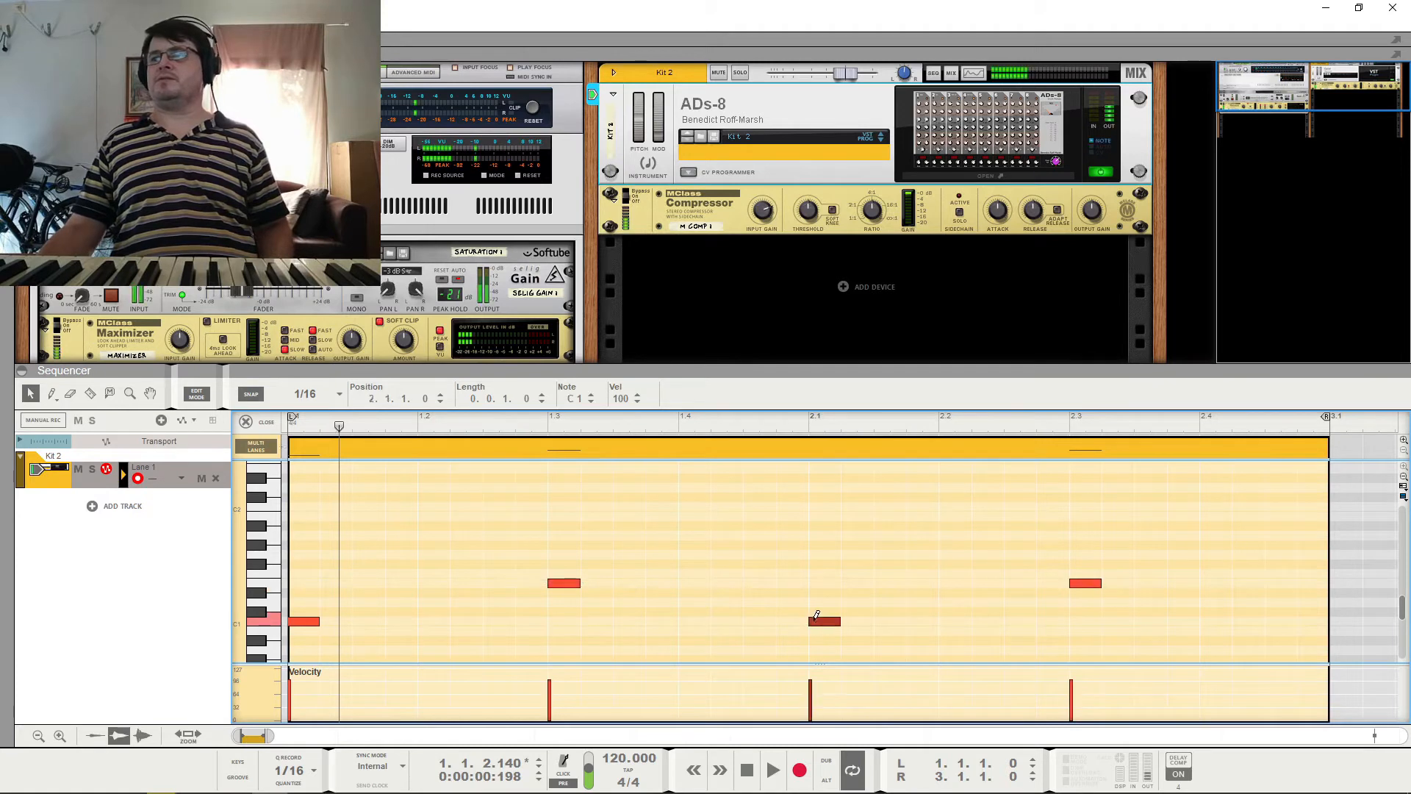
key(space)
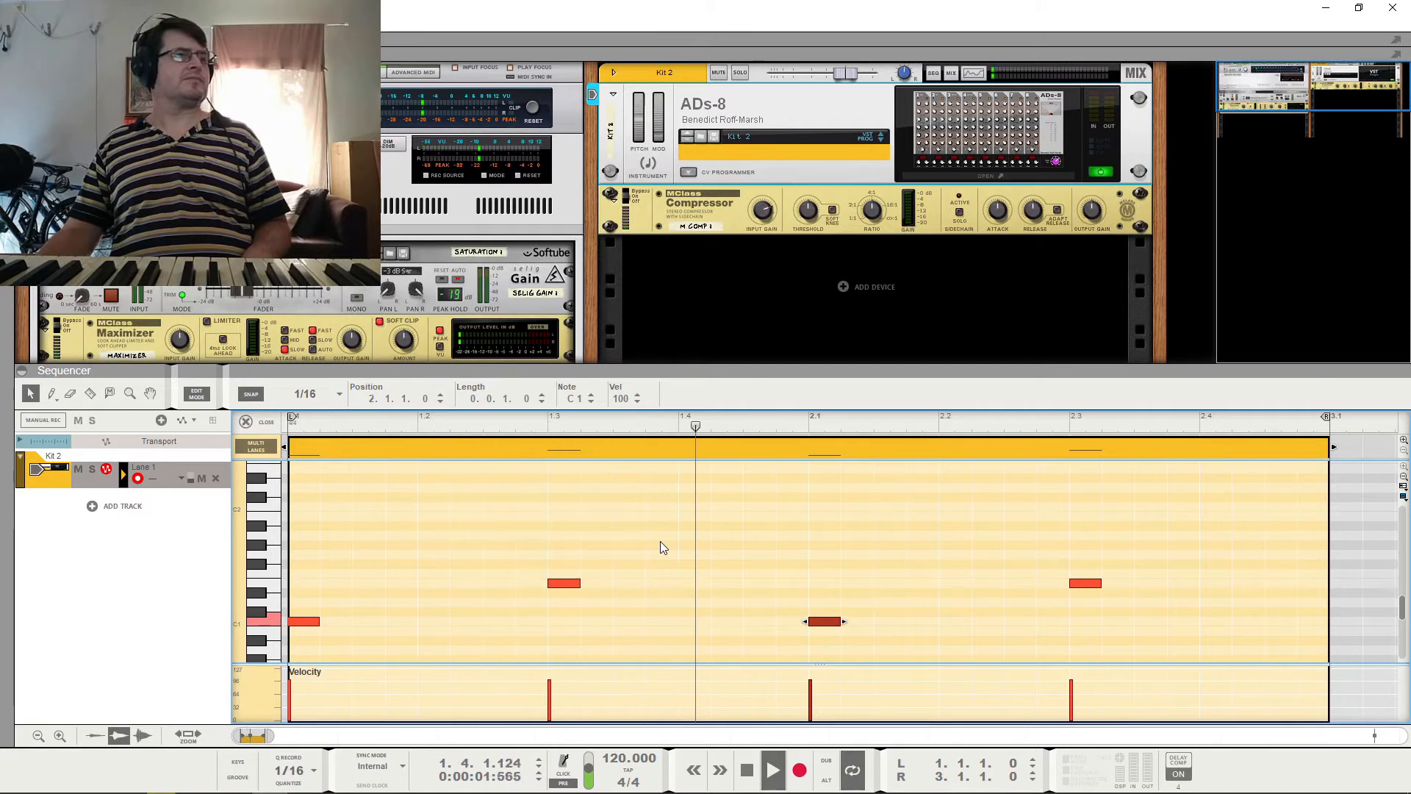
key(space)
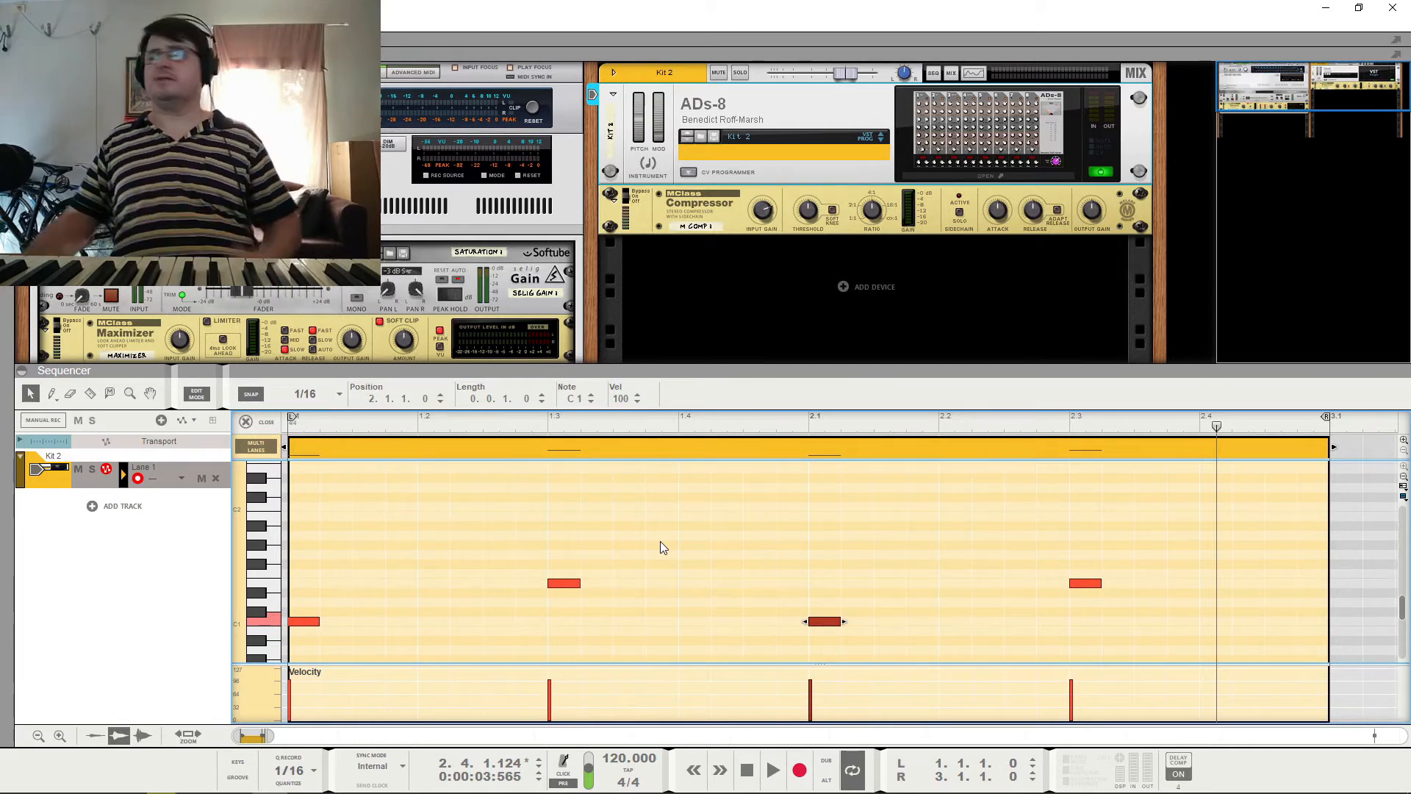
Try both C1 notes on beat 1 of each bar at D1 instead and play the loop.
drag(856, 638, 243, 617)
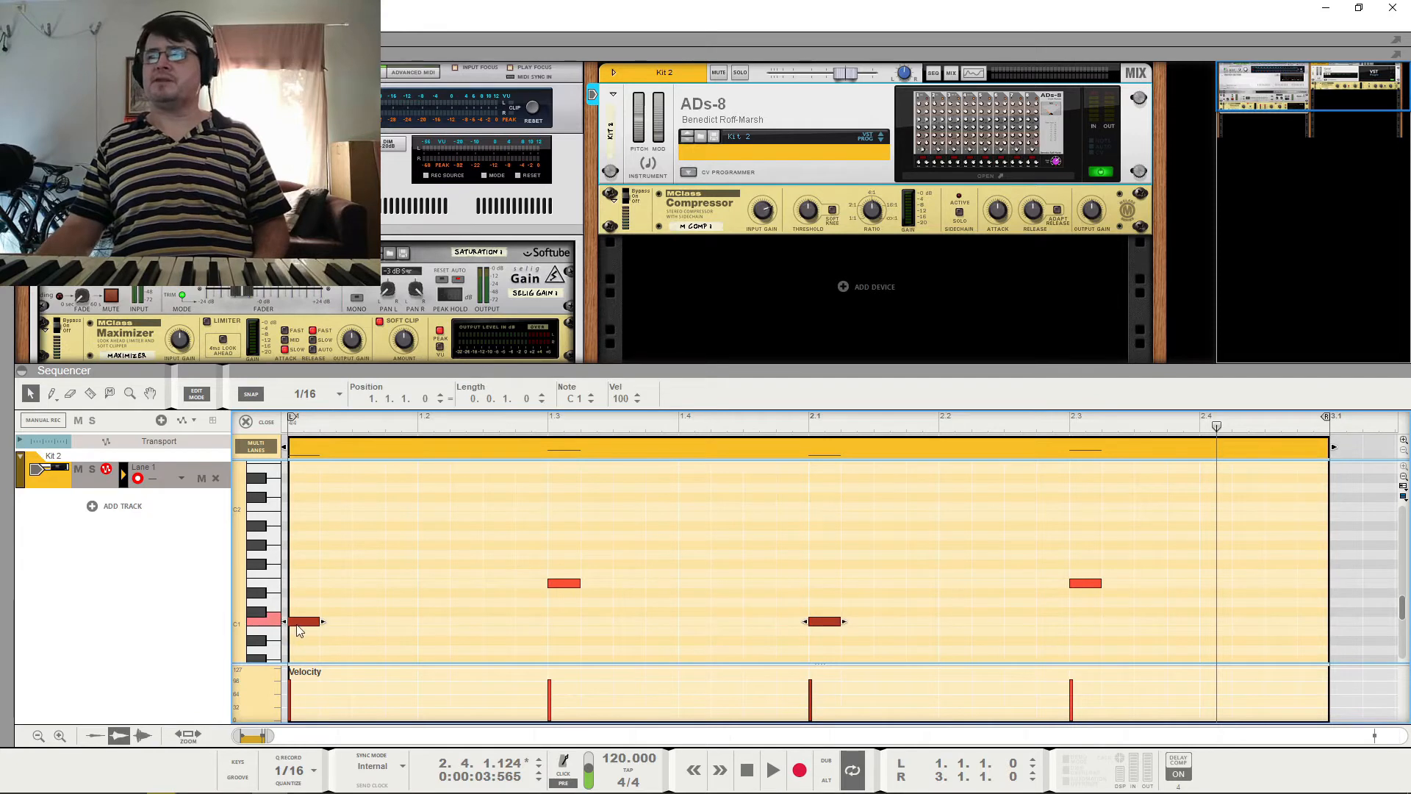
key(Up)
key(Up)
key(space)
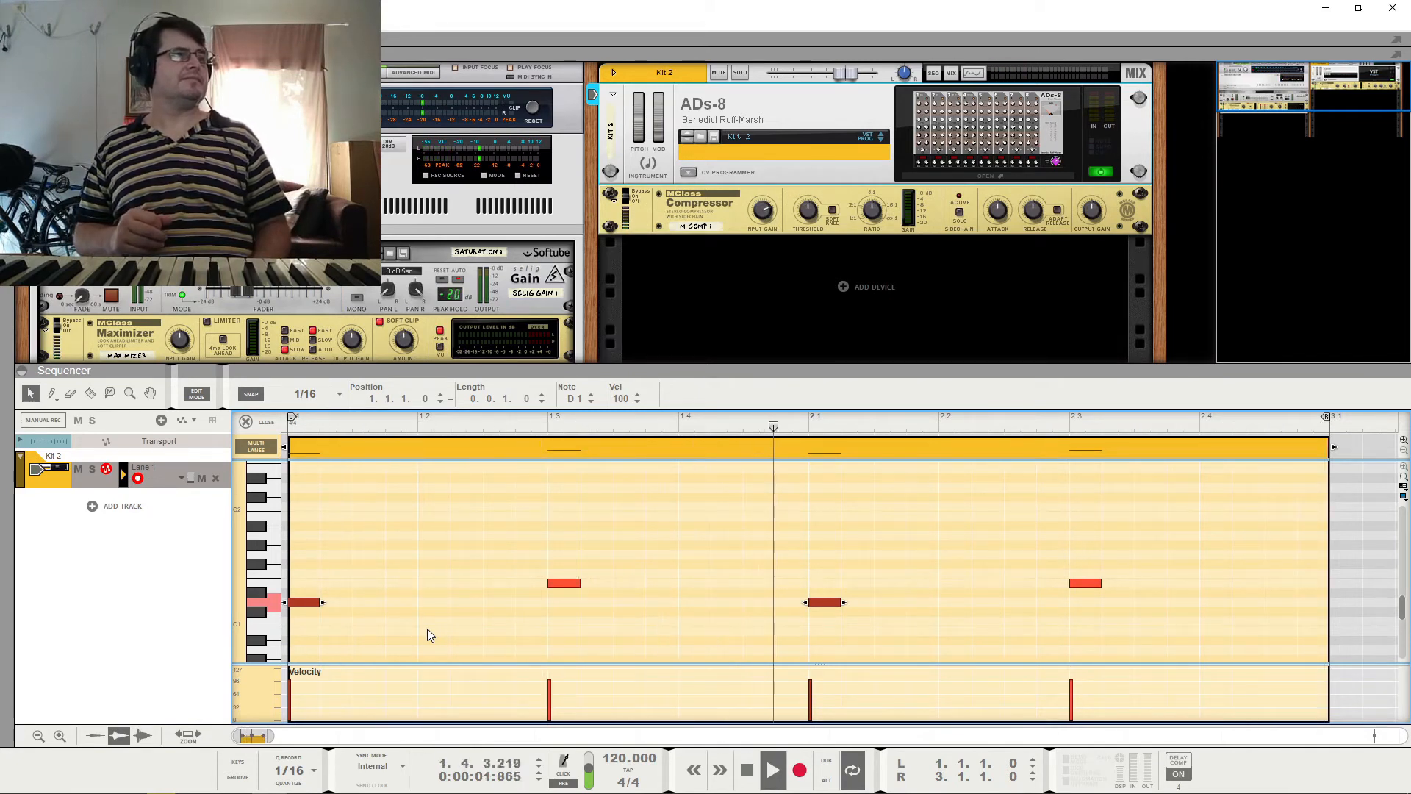
key(space)
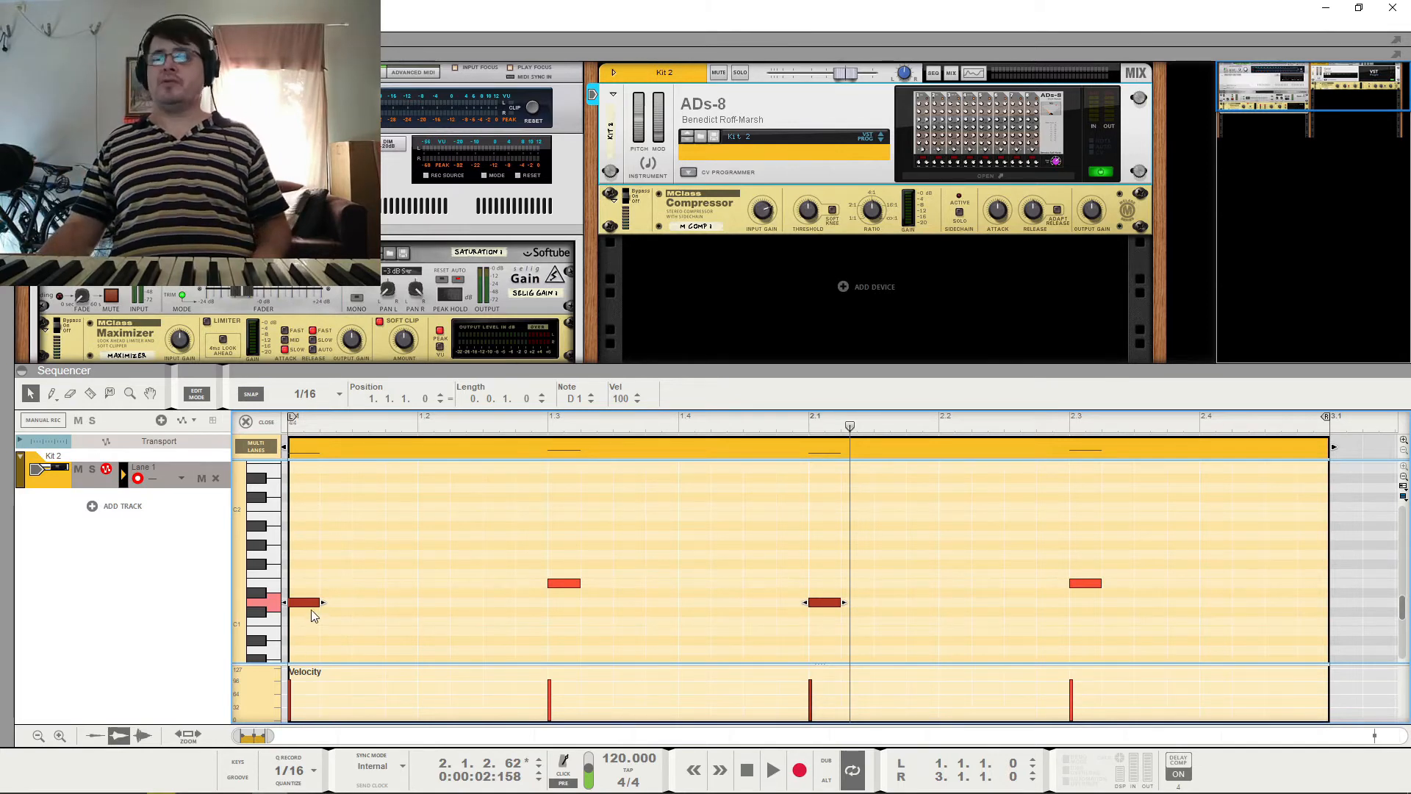
Return the two beat-1 notes from D1 to C1 and briefly replay the loop.
drag(312, 603, 312, 622)
key(space)
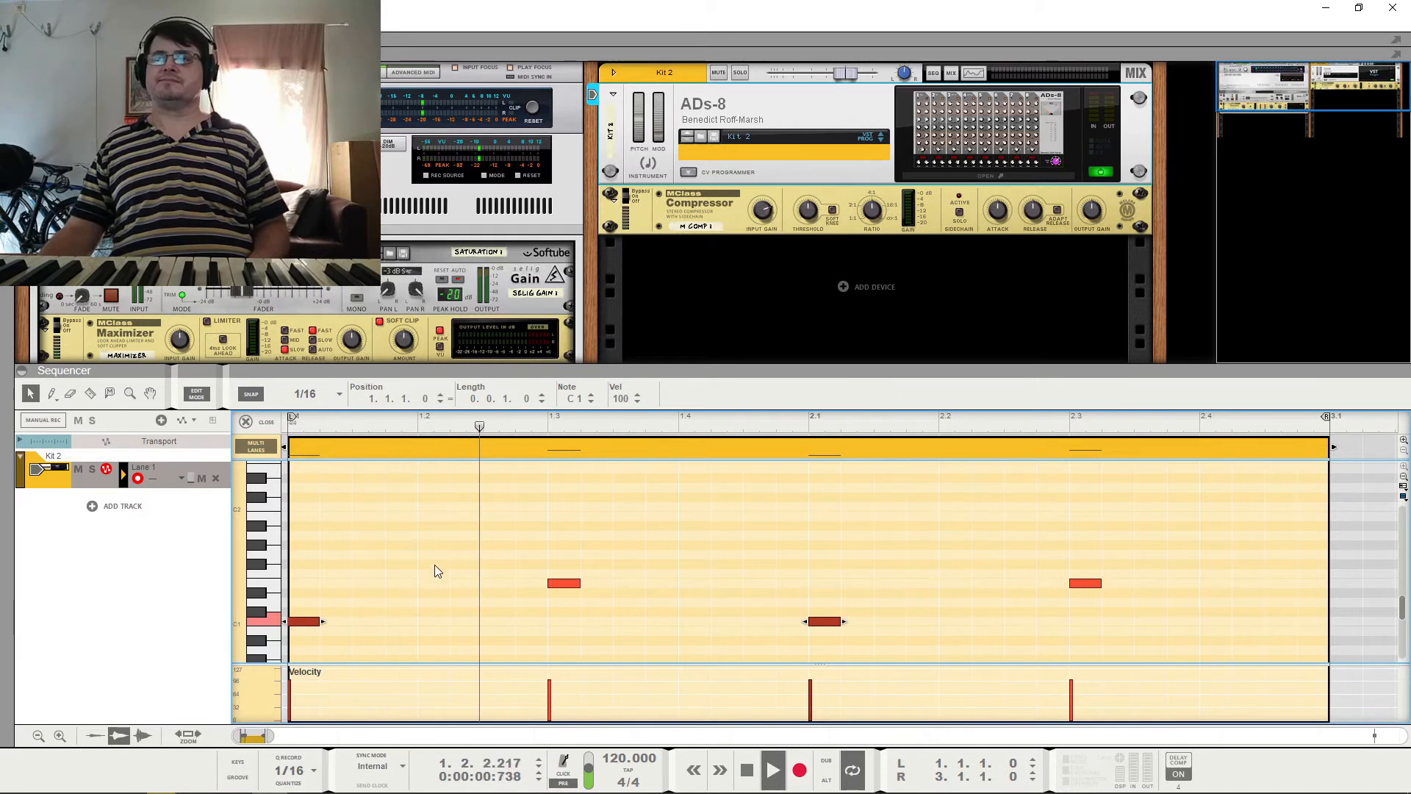
key(space)
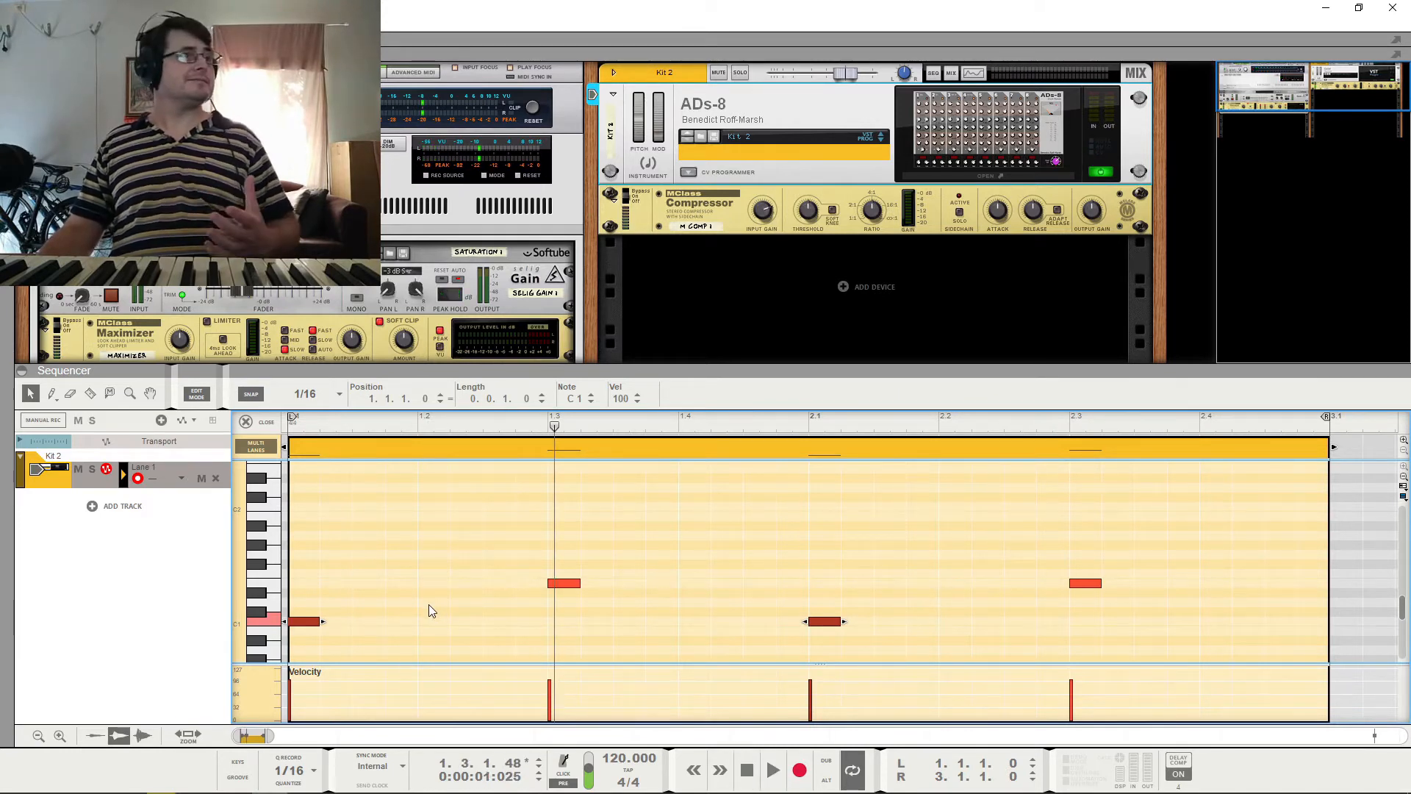
Move the two E1 notes on beat 3 of each bar to C#1 and play the loop from the start.
drag(526, 579, 1295, 615)
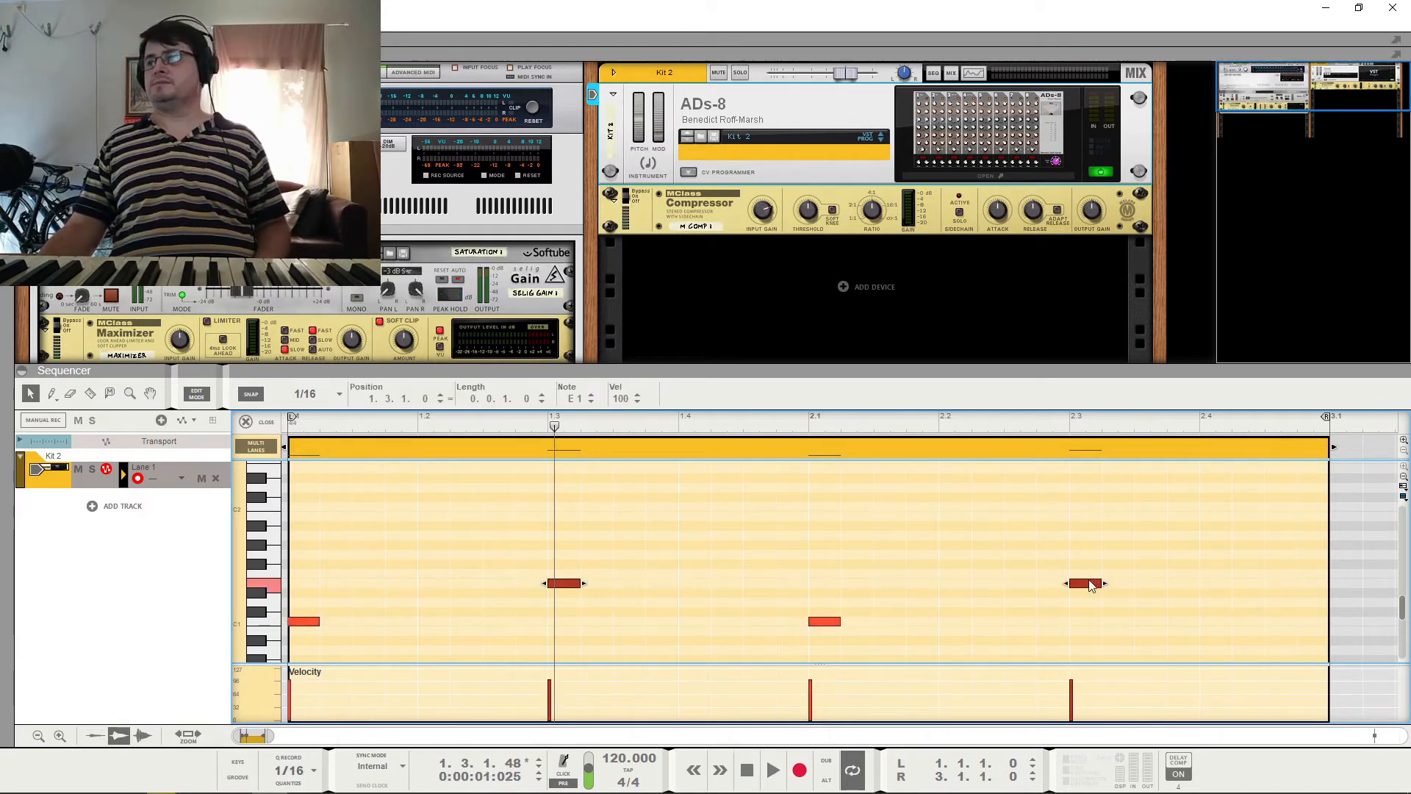
drag(1091, 584, 1091, 613)
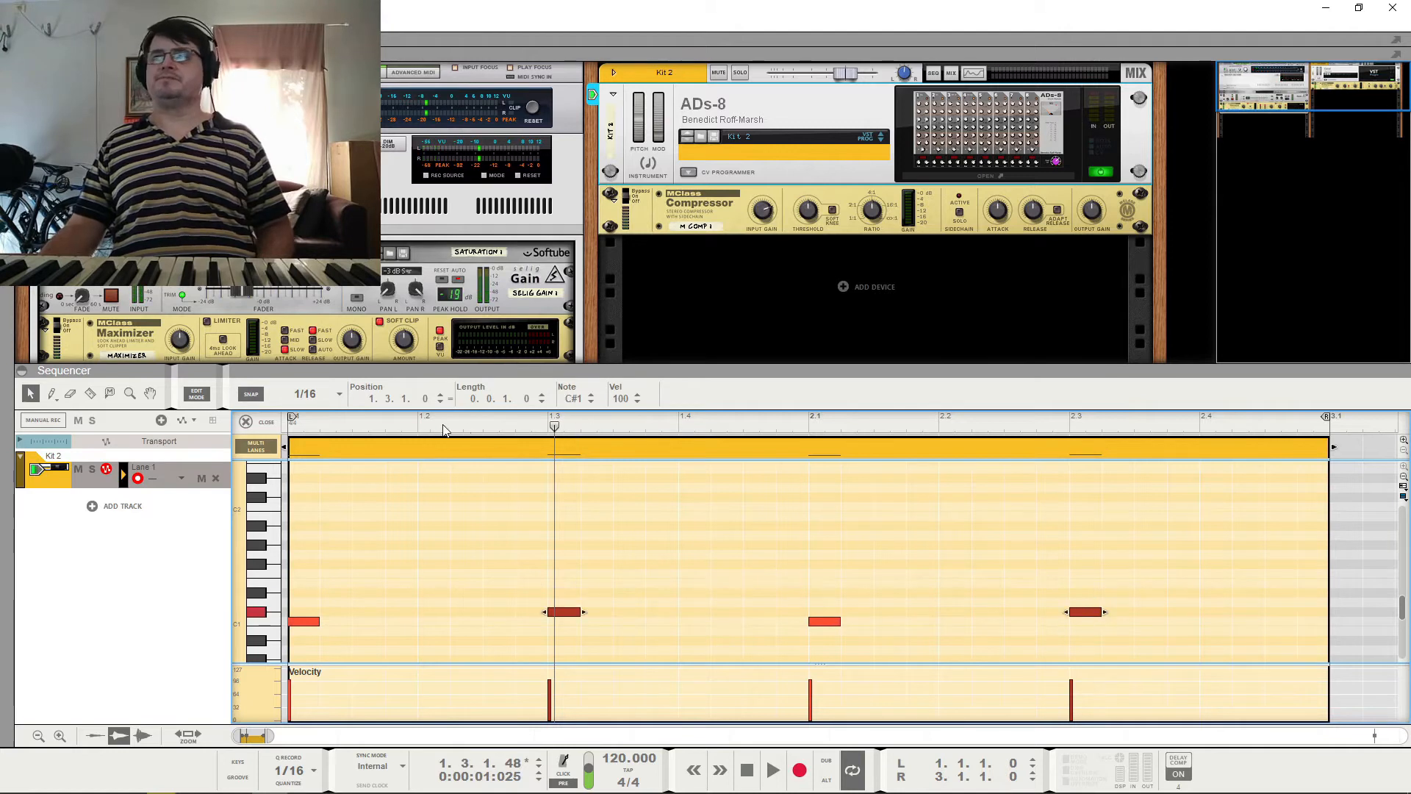
click(289, 425)
key(space)
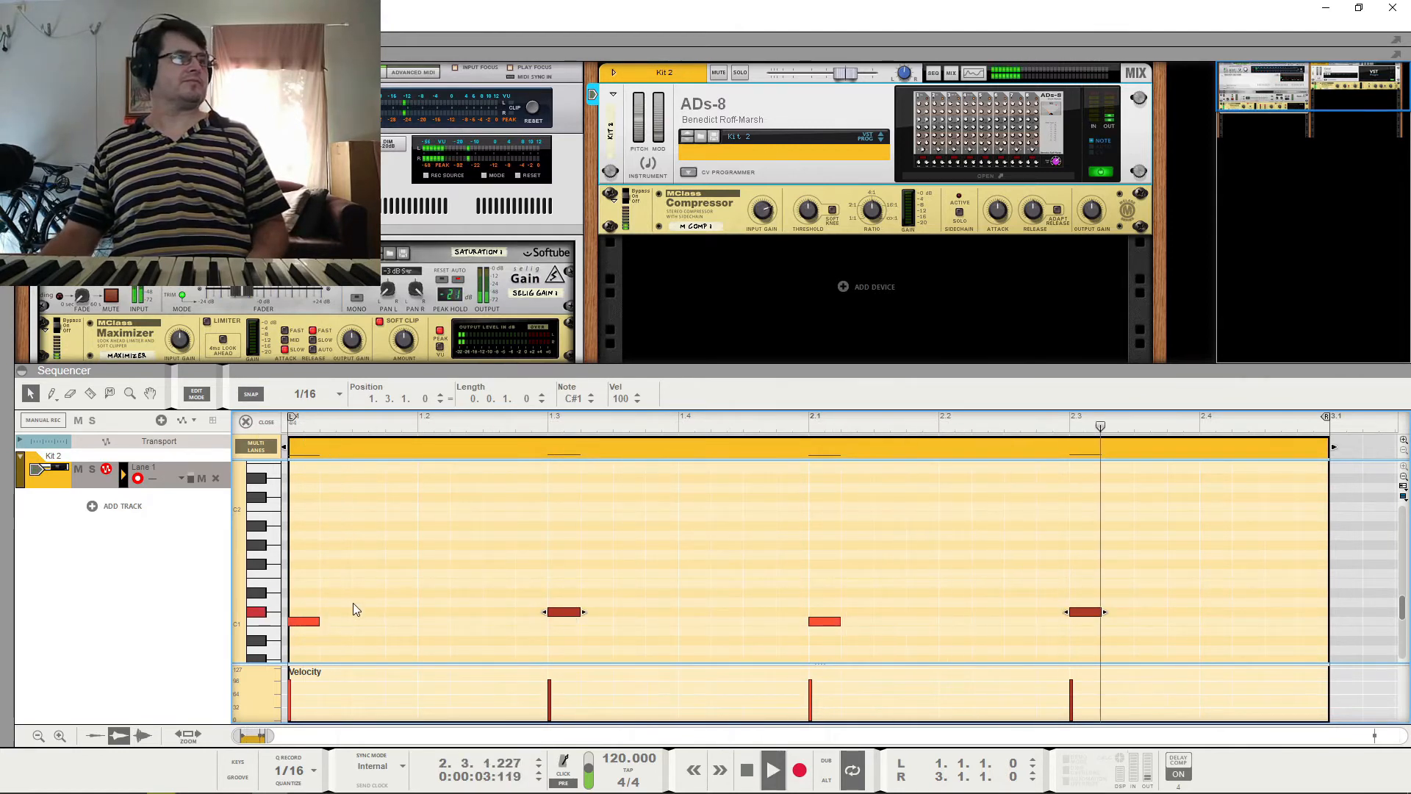
key(space)
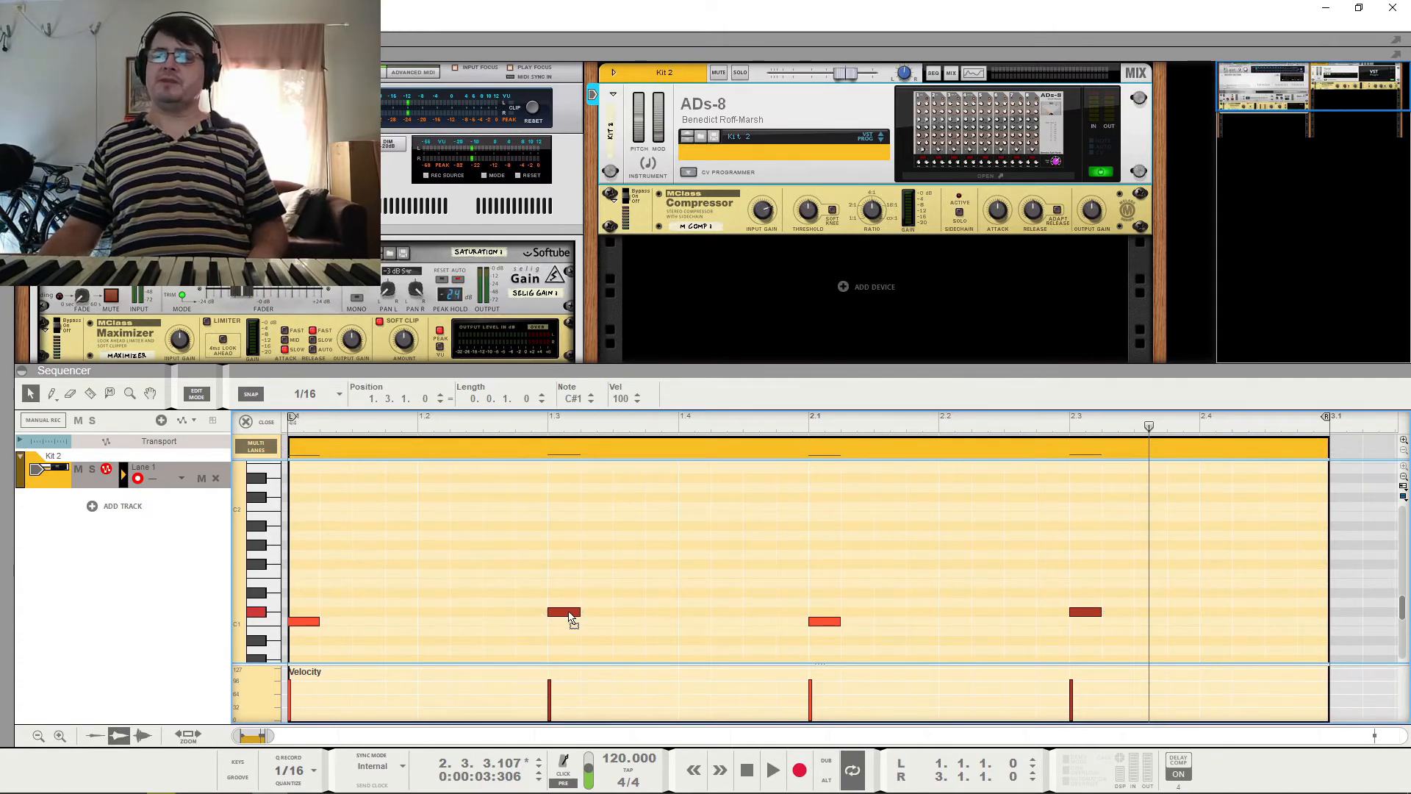
Move the two beat-3 notes from C#1 up to G1 and listen to the loop.
drag(570, 617, 571, 557)
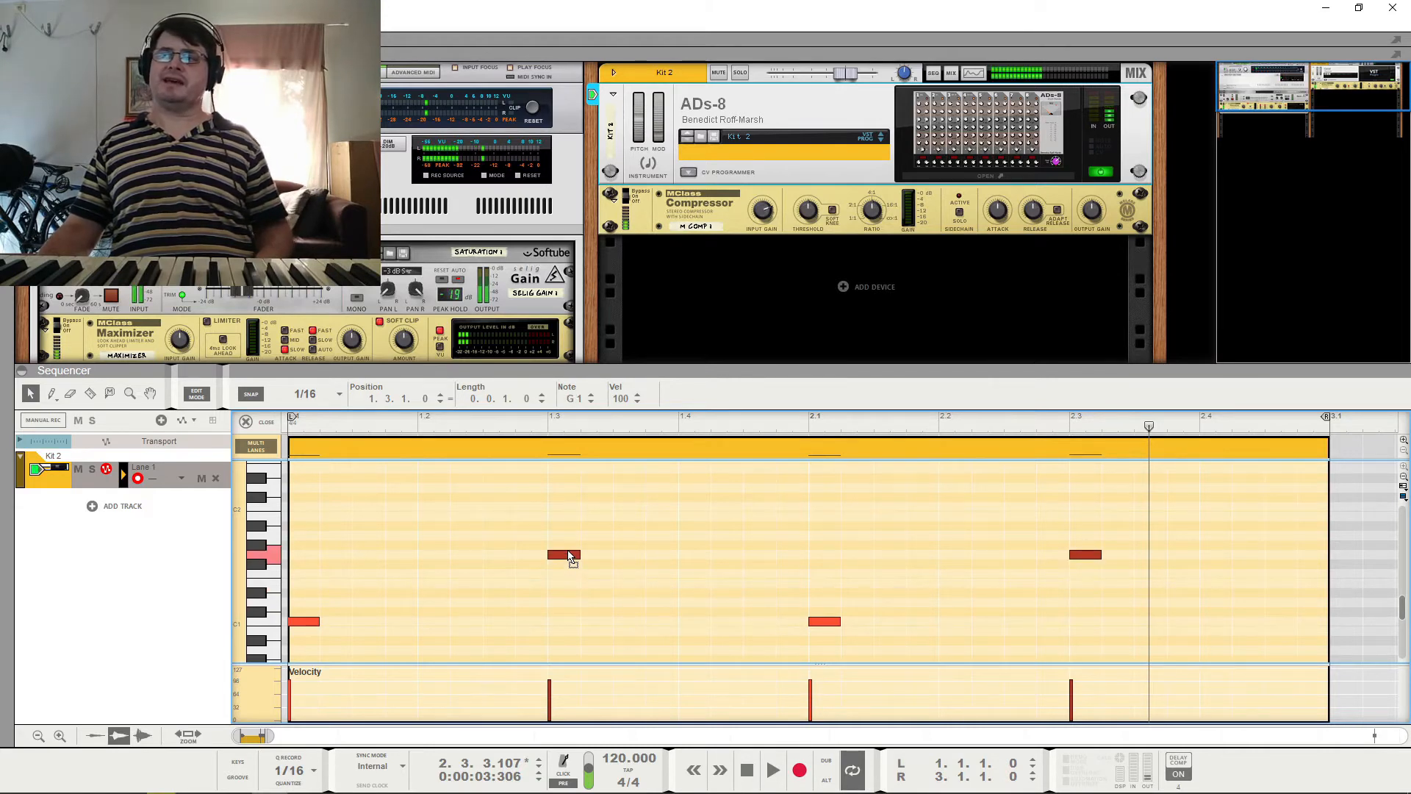
key(space)
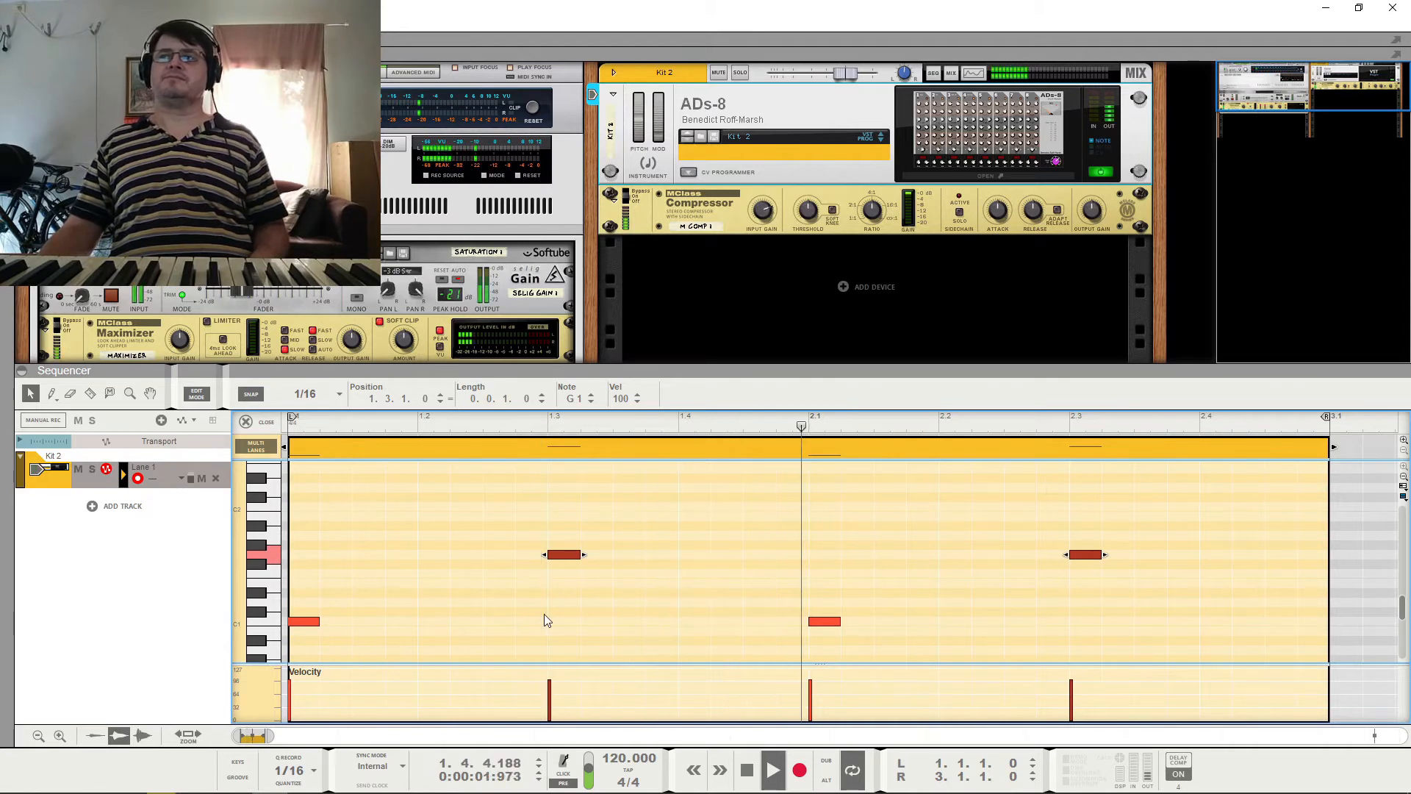
key(space)
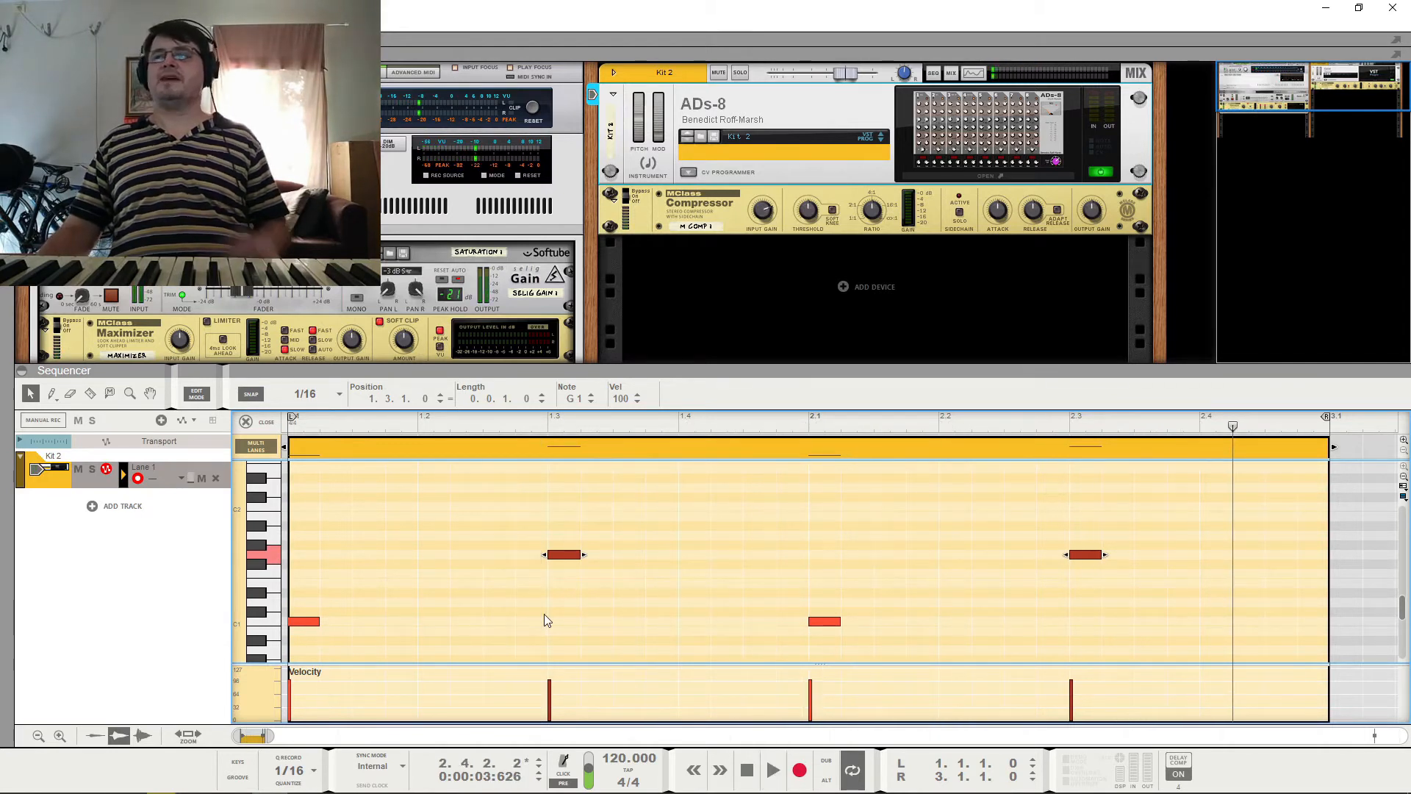
Copy the G1 notes to F#1 at 1.3.4, 1.4.1, 2.3.4 and 2.4.1, set the 1.3.4 and 2.3.4 notes to velocity 46, and play.
click(557, 543)
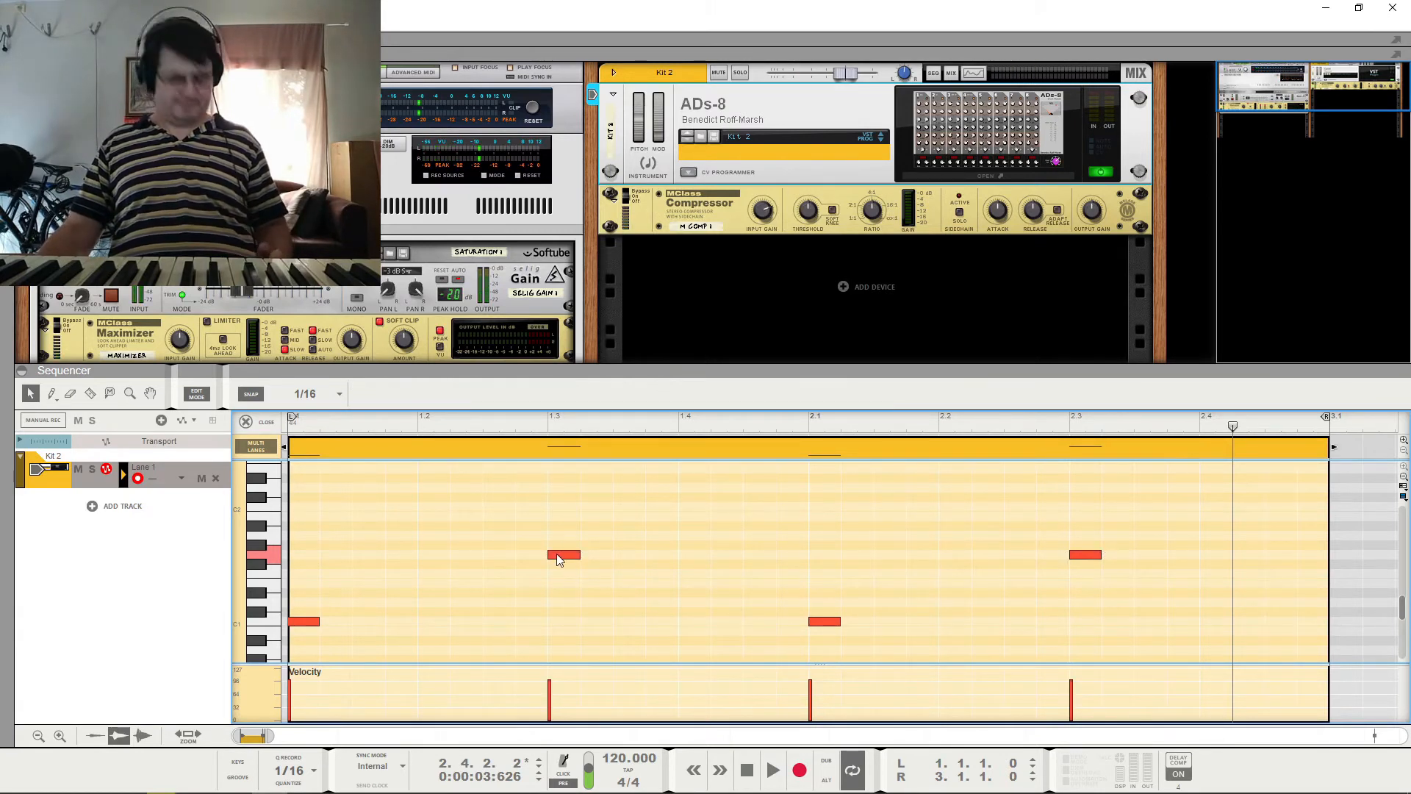
drag(527, 521, 1184, 568)
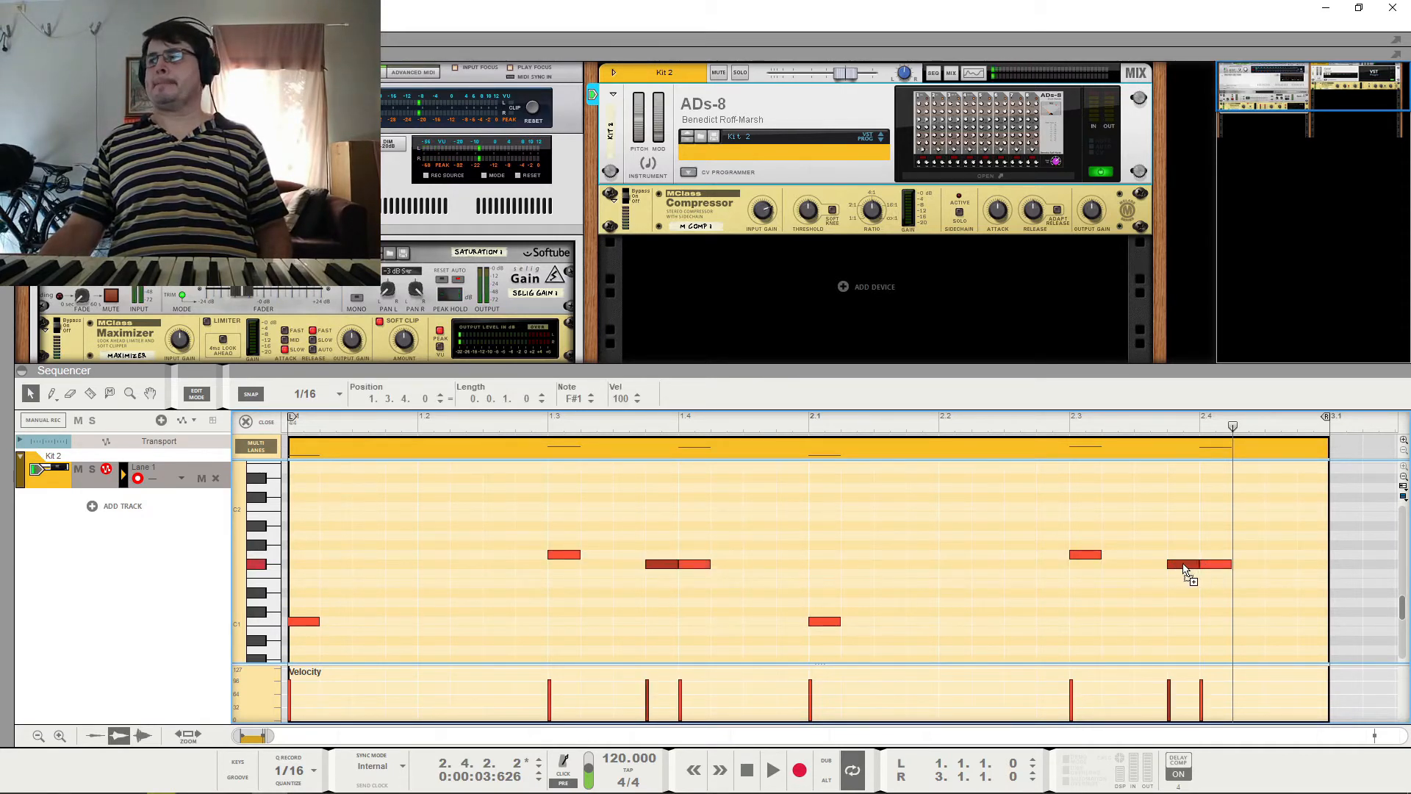
drag(620, 398, 615, 579)
key(space)
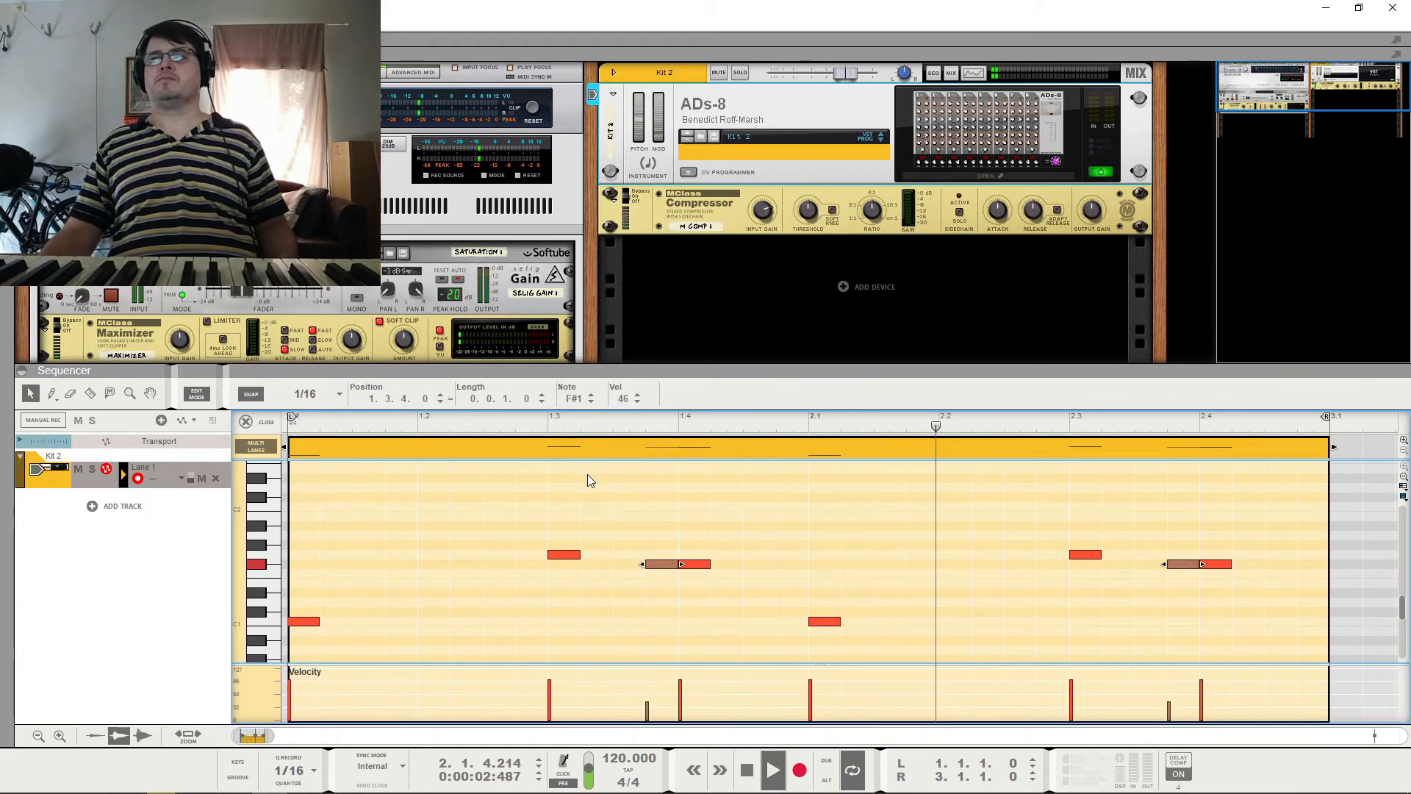
Lower the velocities of the F#1 notes and the G1 note at 2.3.1 together, bringing 1.3.4 to 13, and replay the loop.
click(596, 573)
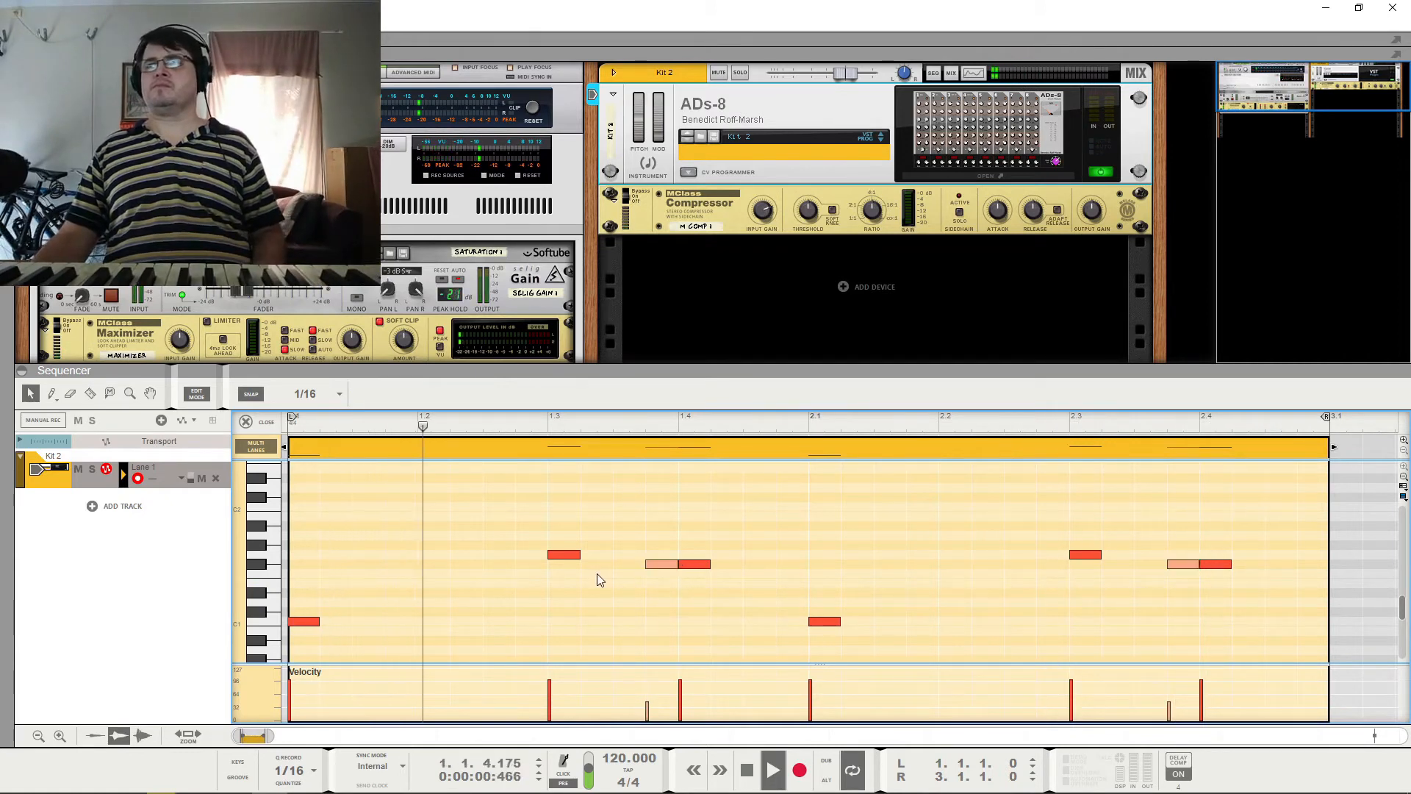
drag(597, 573, 1299, 544)
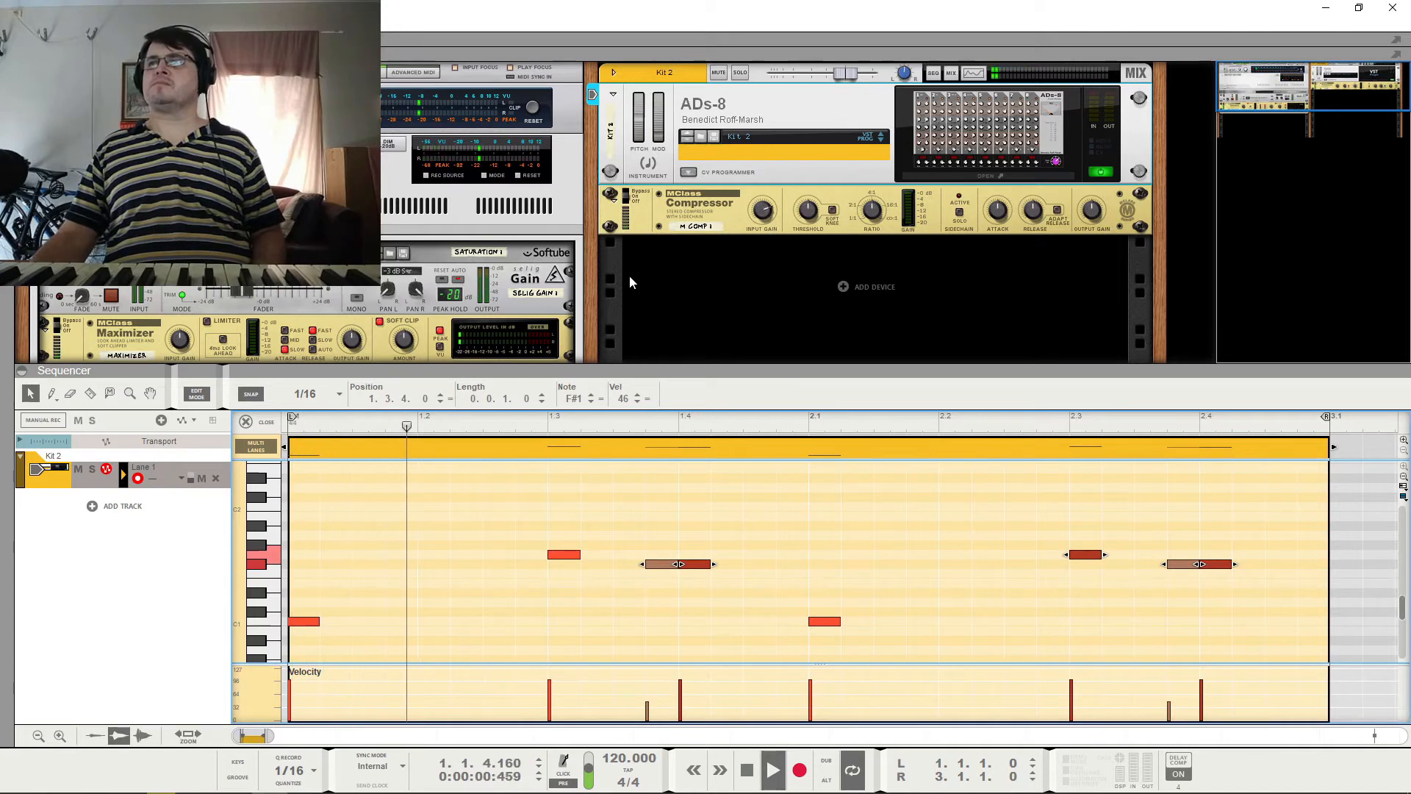
drag(623, 398, 625, 495)
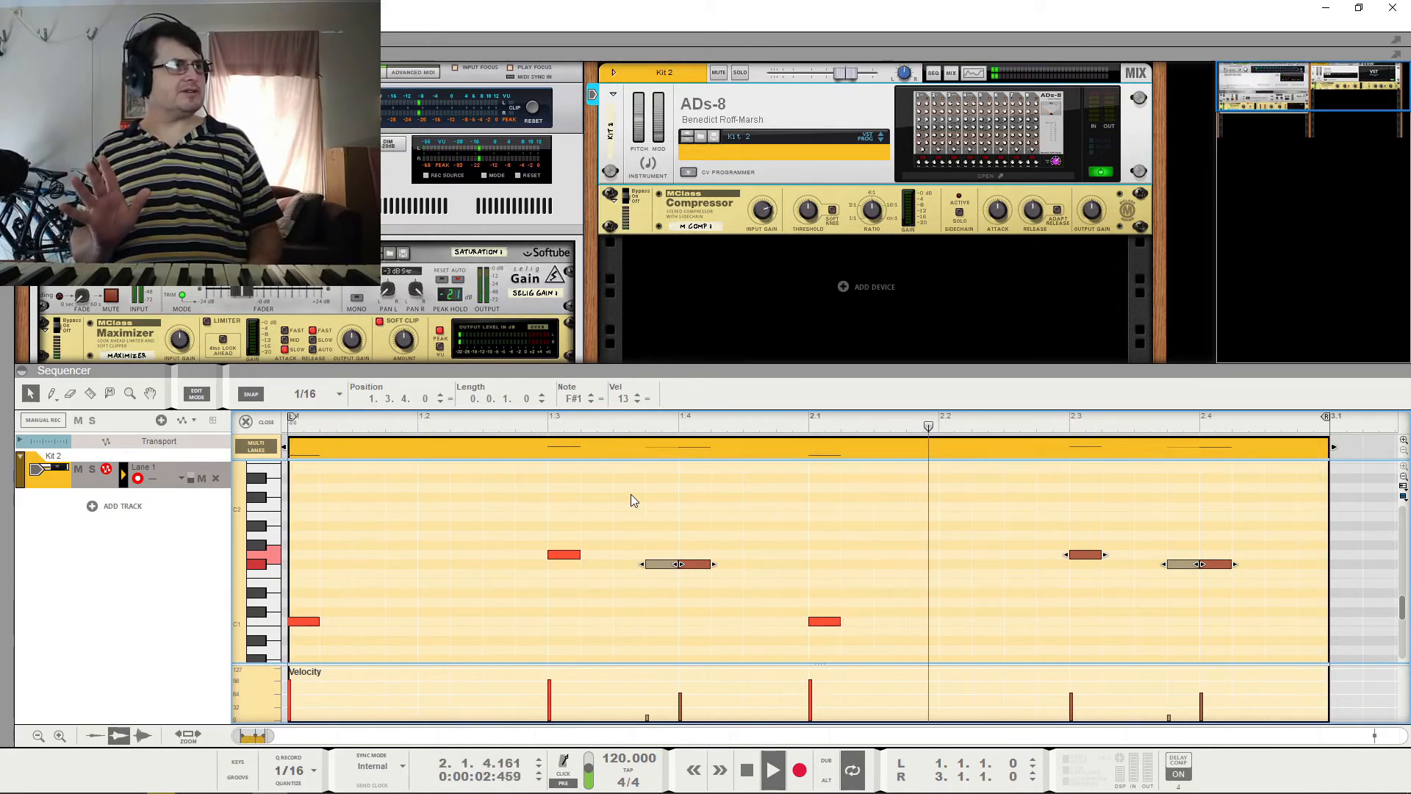
key(space)
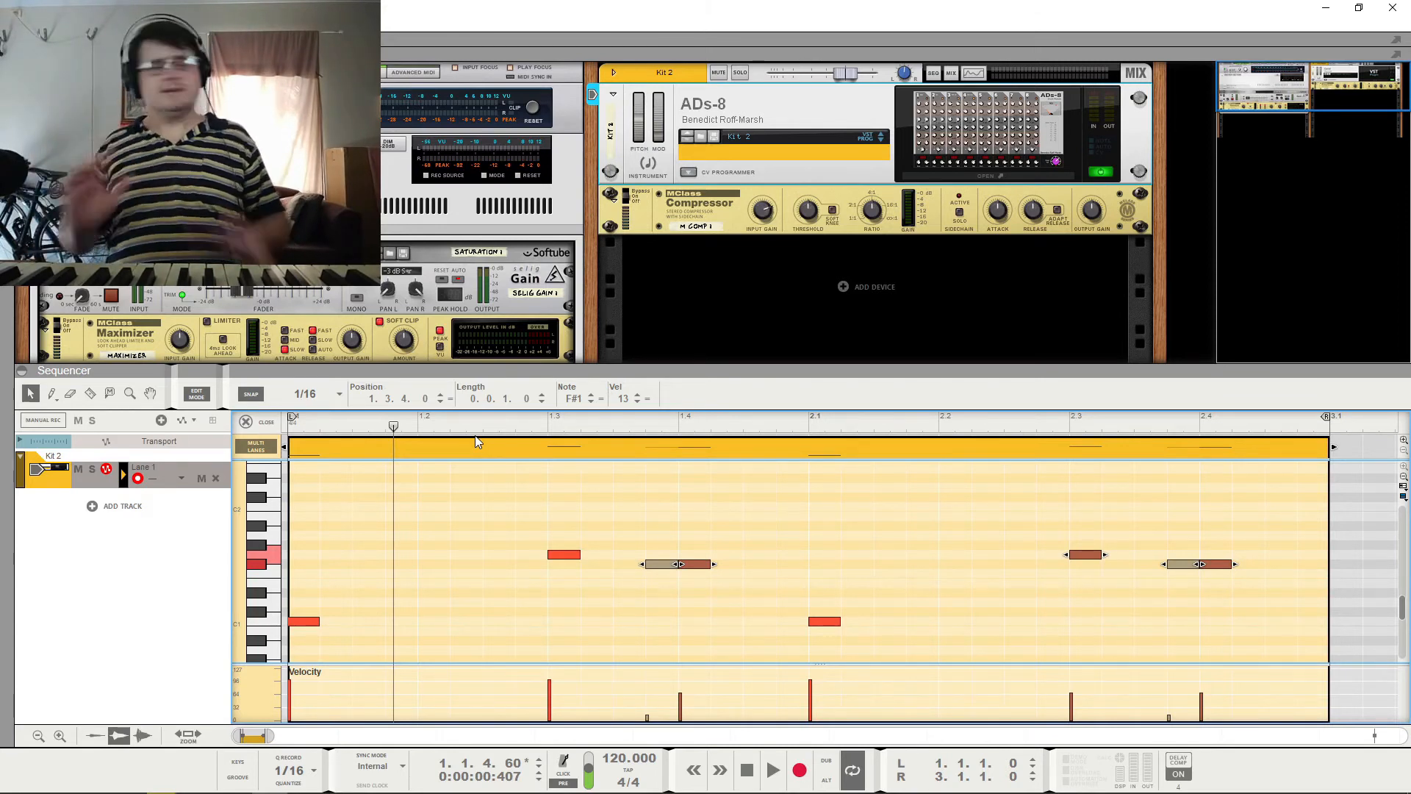
key(space)
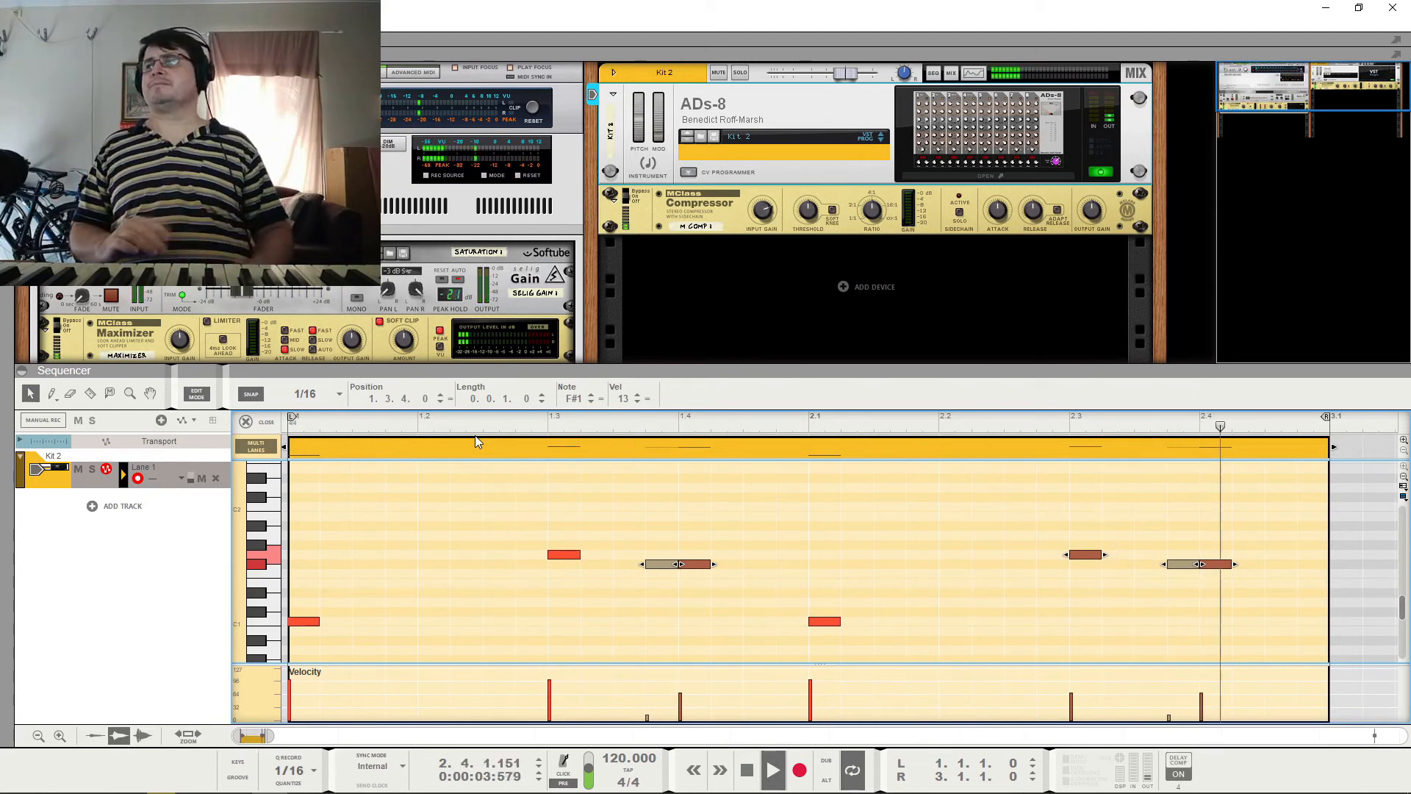
key(space)
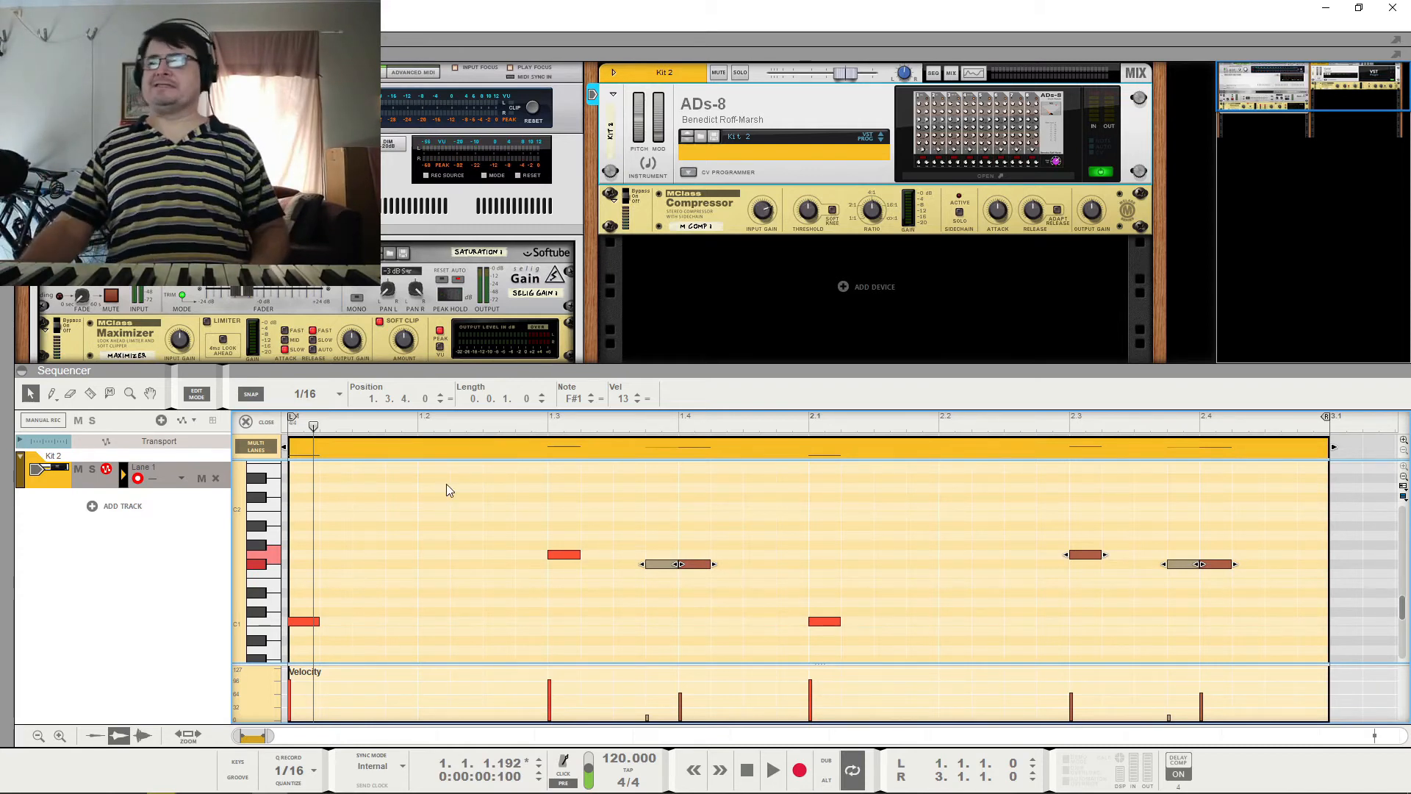
Add a C#1 note at 1.1.1 above the C1 note and play the loop.
click(308, 610)
key(space)
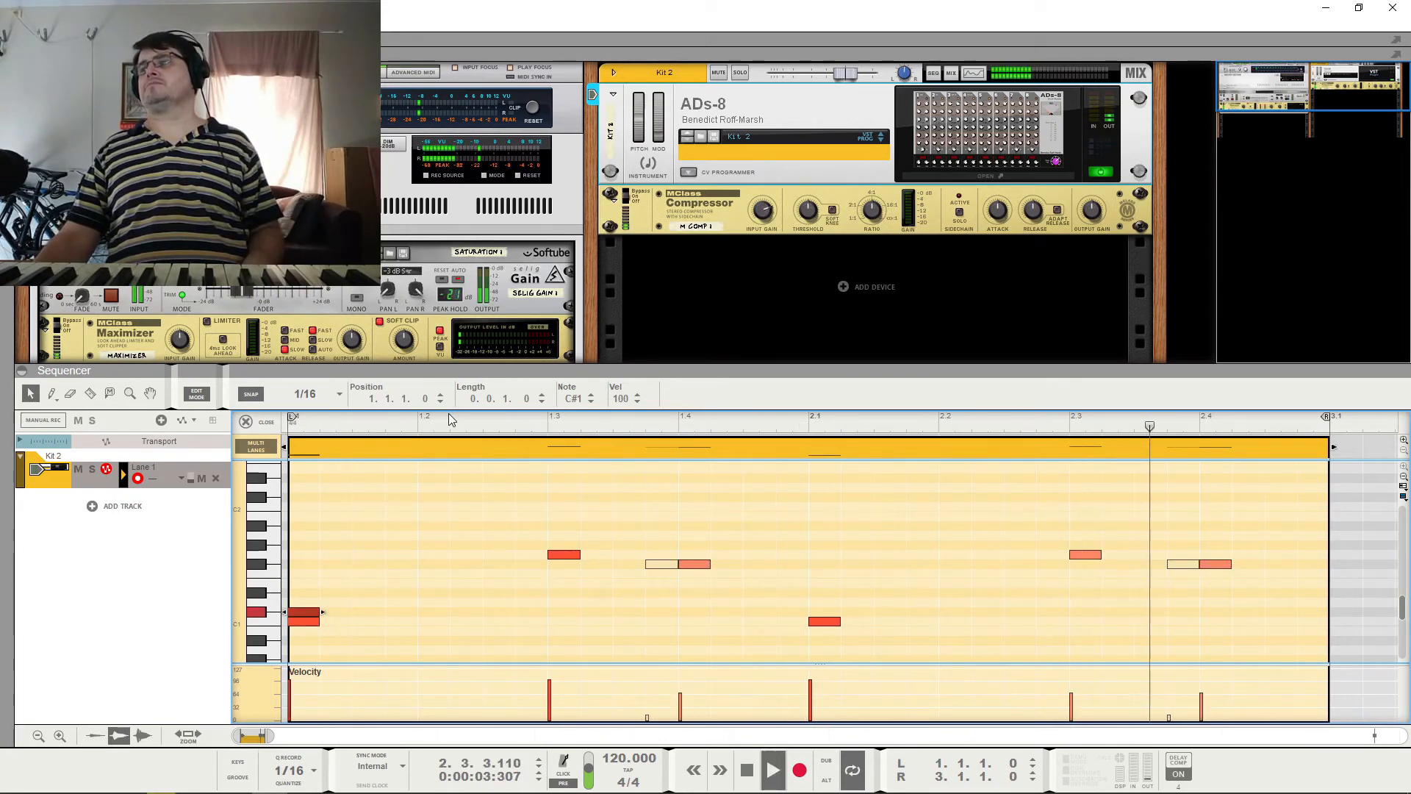
key(space)
Move the C#1 note to beat 2 of the first bar and replay the loop to hear its placement.
drag(315, 613, 441, 618)
key(space)
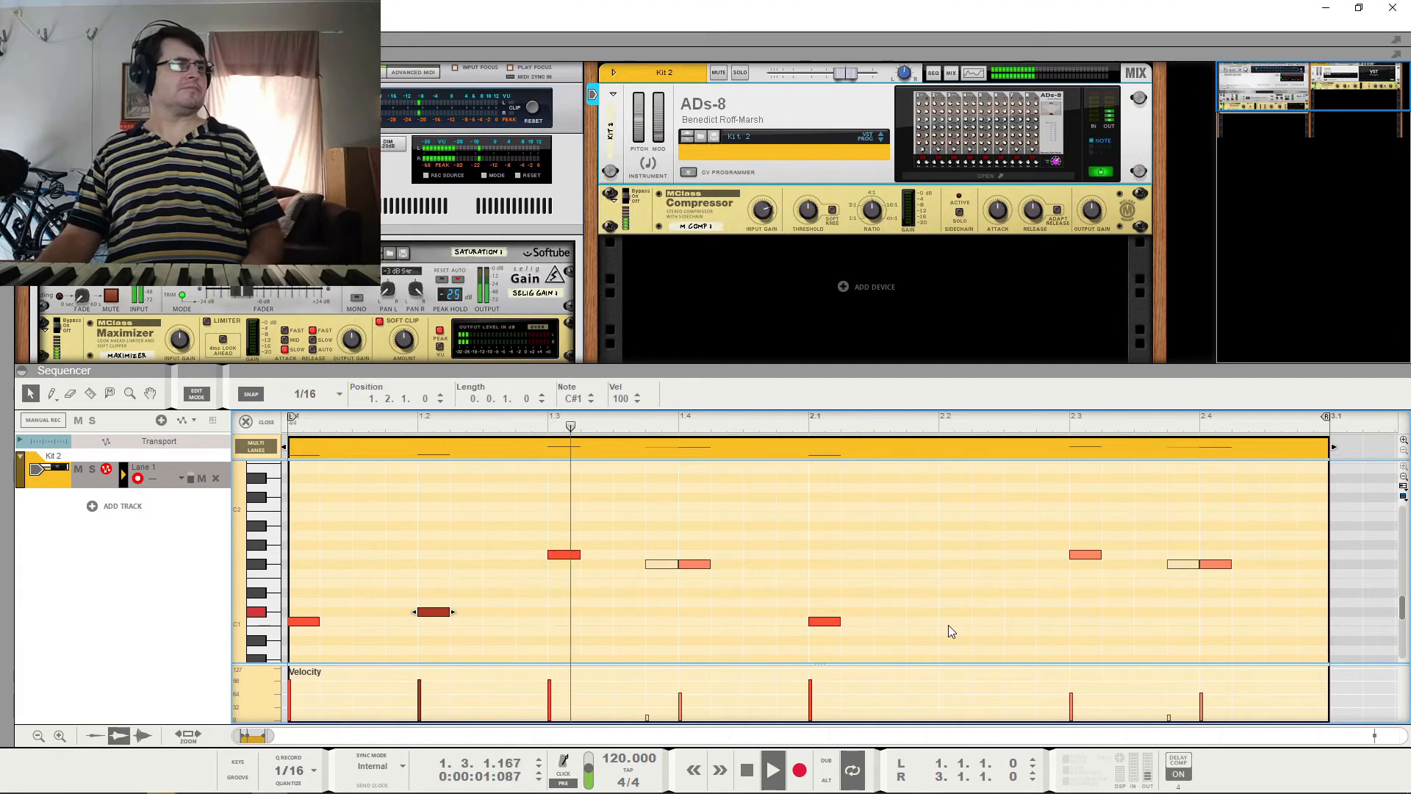
key(space)
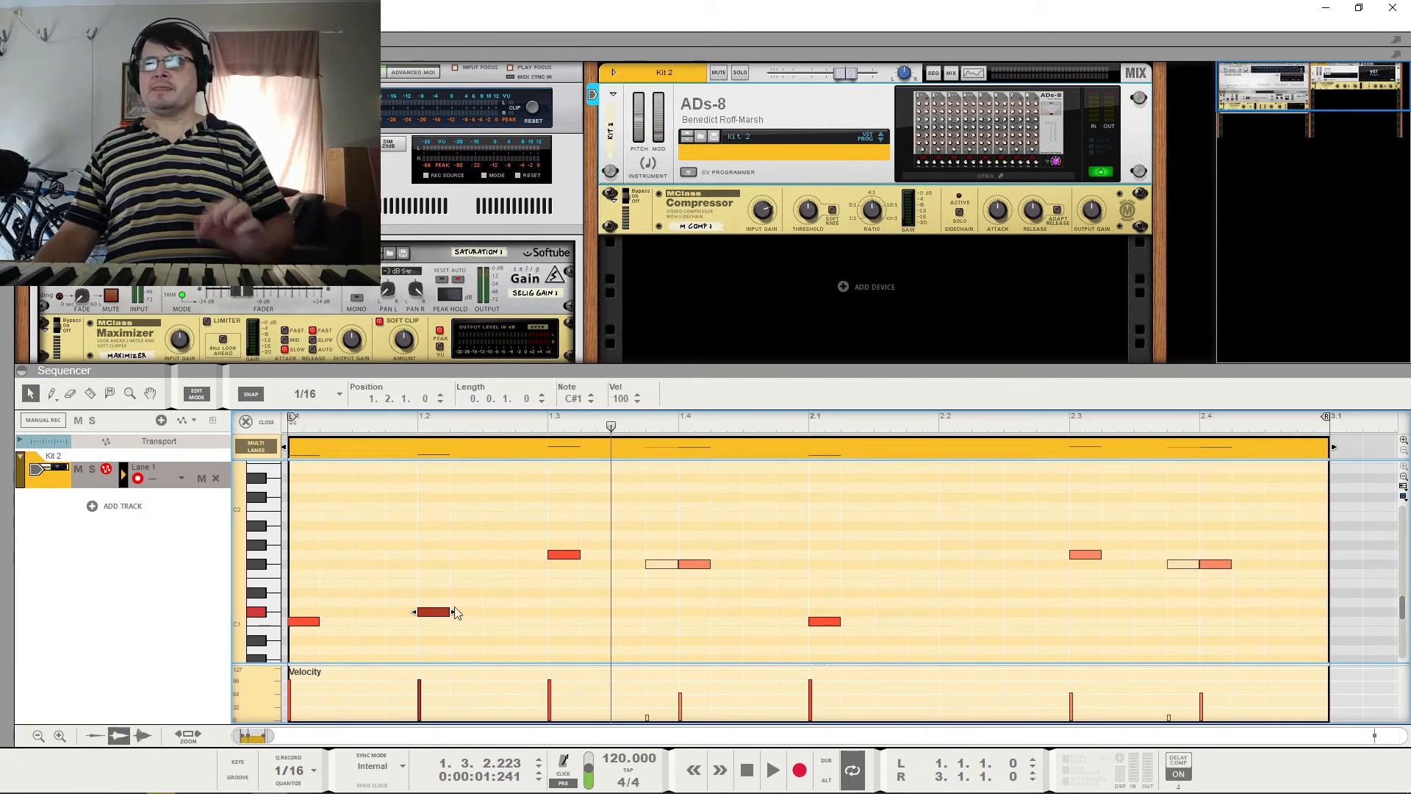
key(space)
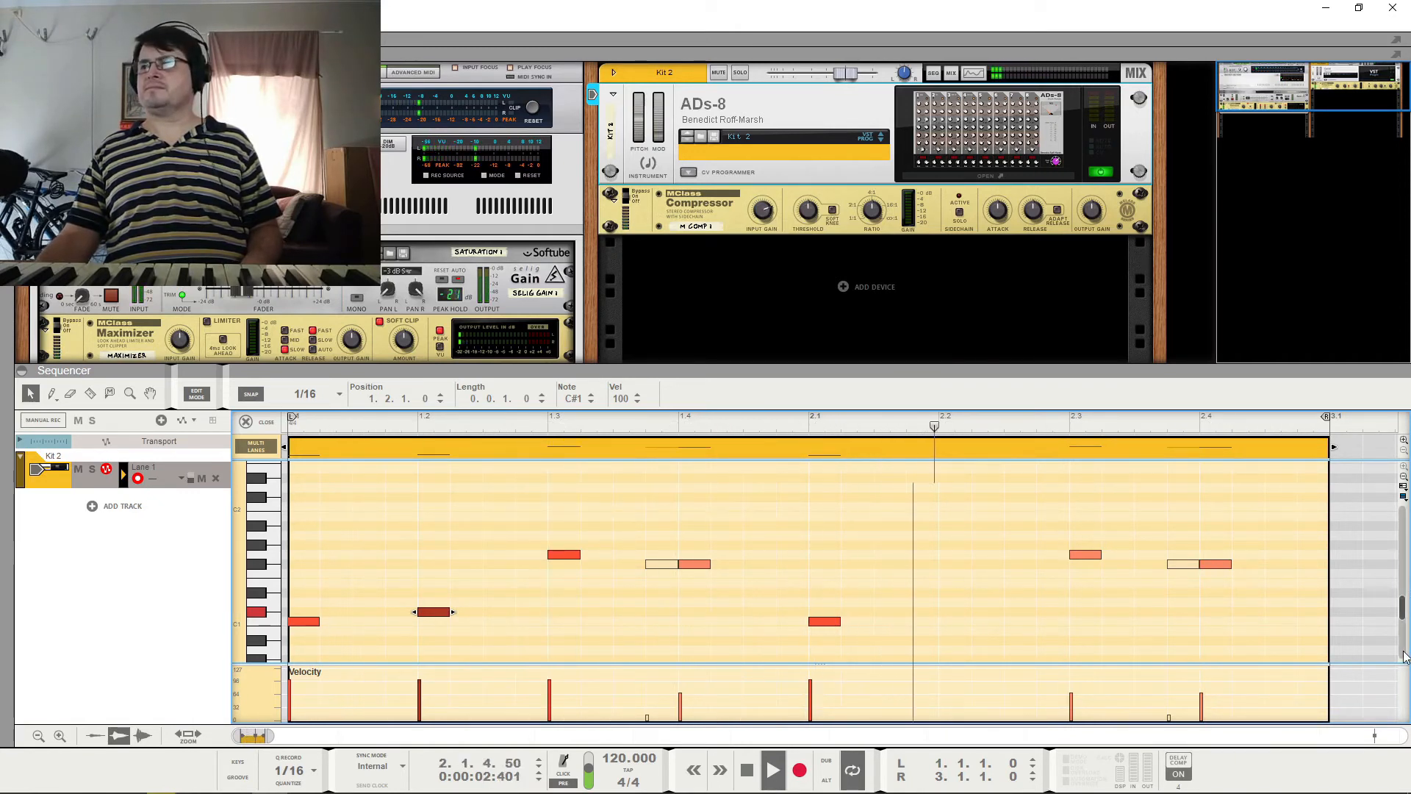
key(space)
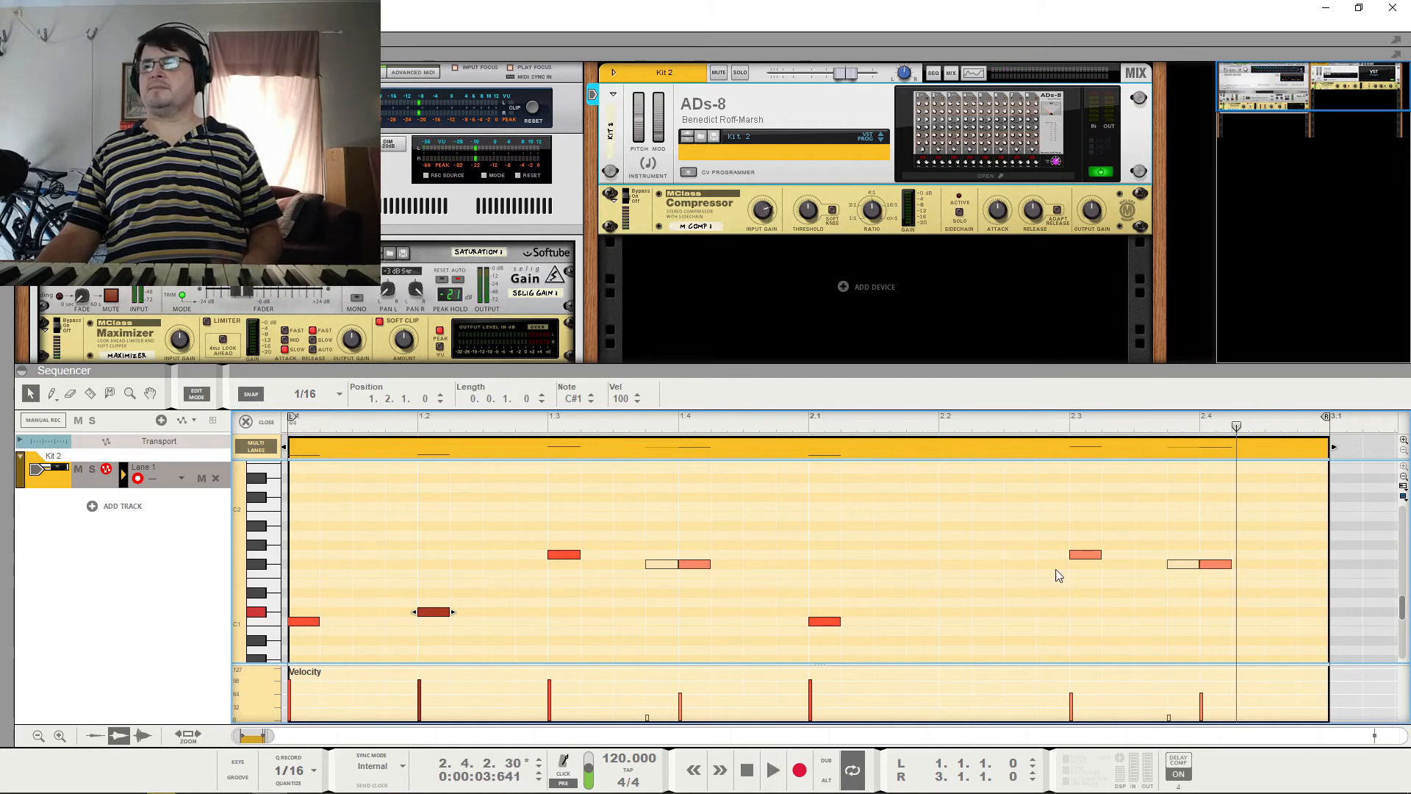
Delete all G1 and F#1 notes, and move the remaining C#1 note to C1 at 1.2.3.
drag(1271, 526, 435, 586)
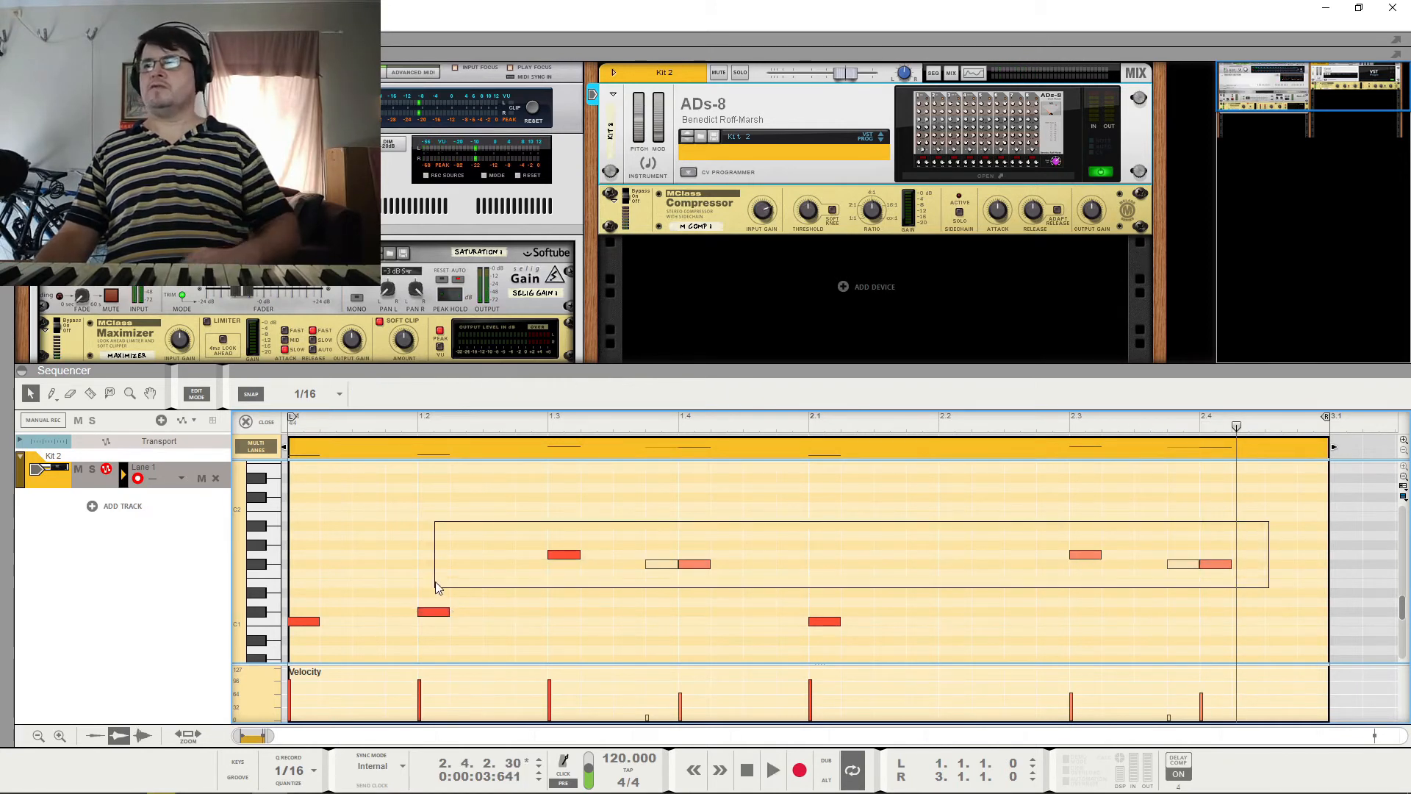
key(Delete)
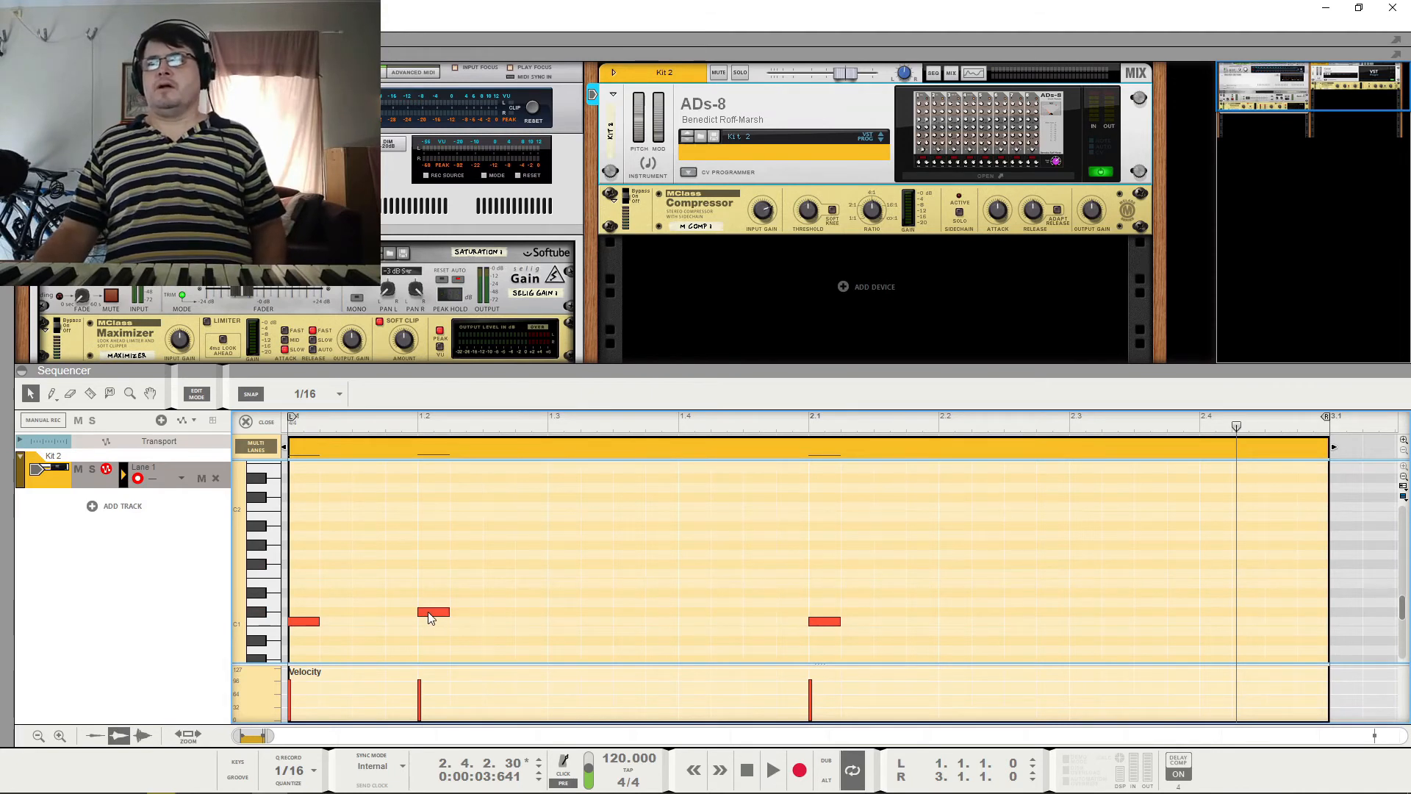
drag(430, 617, 499, 622)
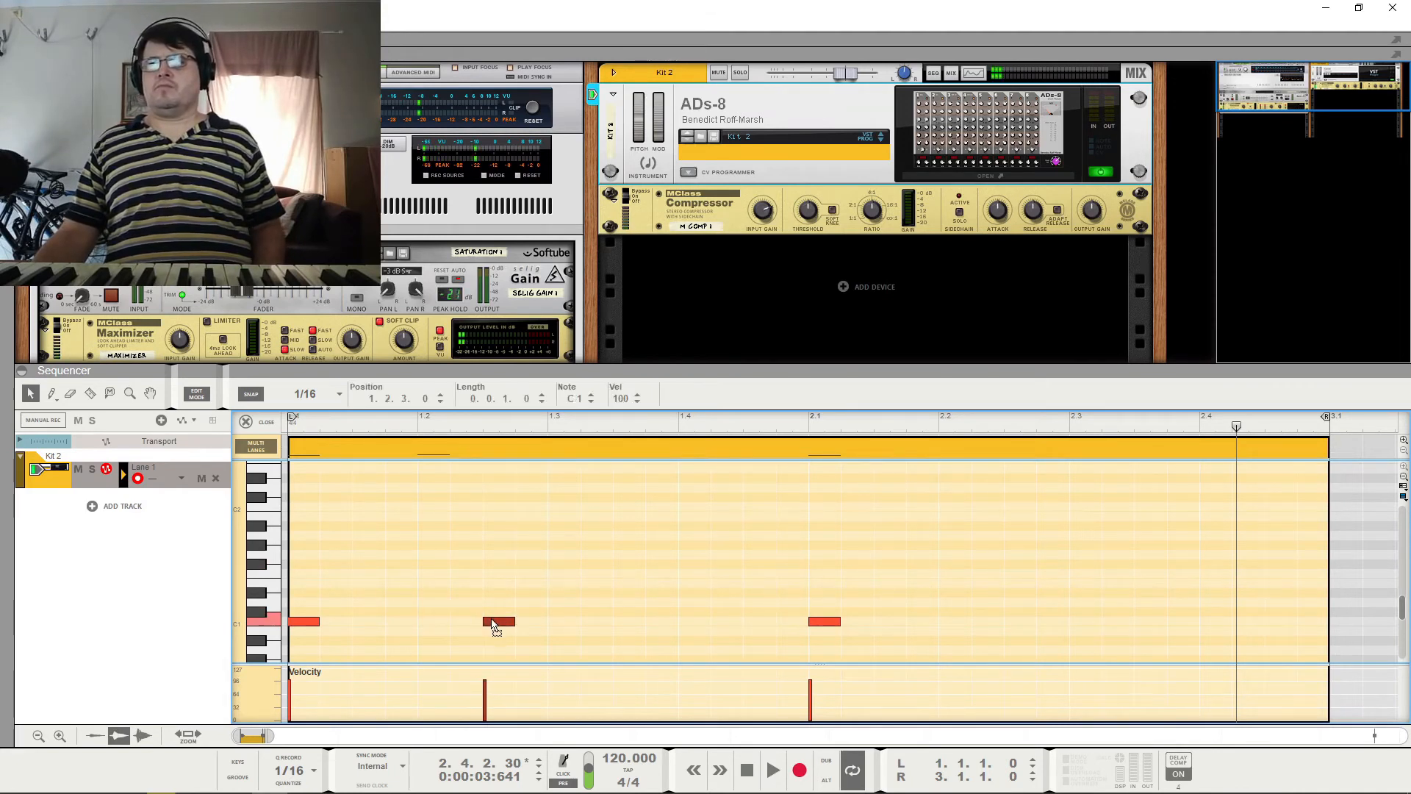
Add C#1 notes at 1.3.1 and 1.4.1 and a C1 note at 1.3.3.
alt+click(556, 611)
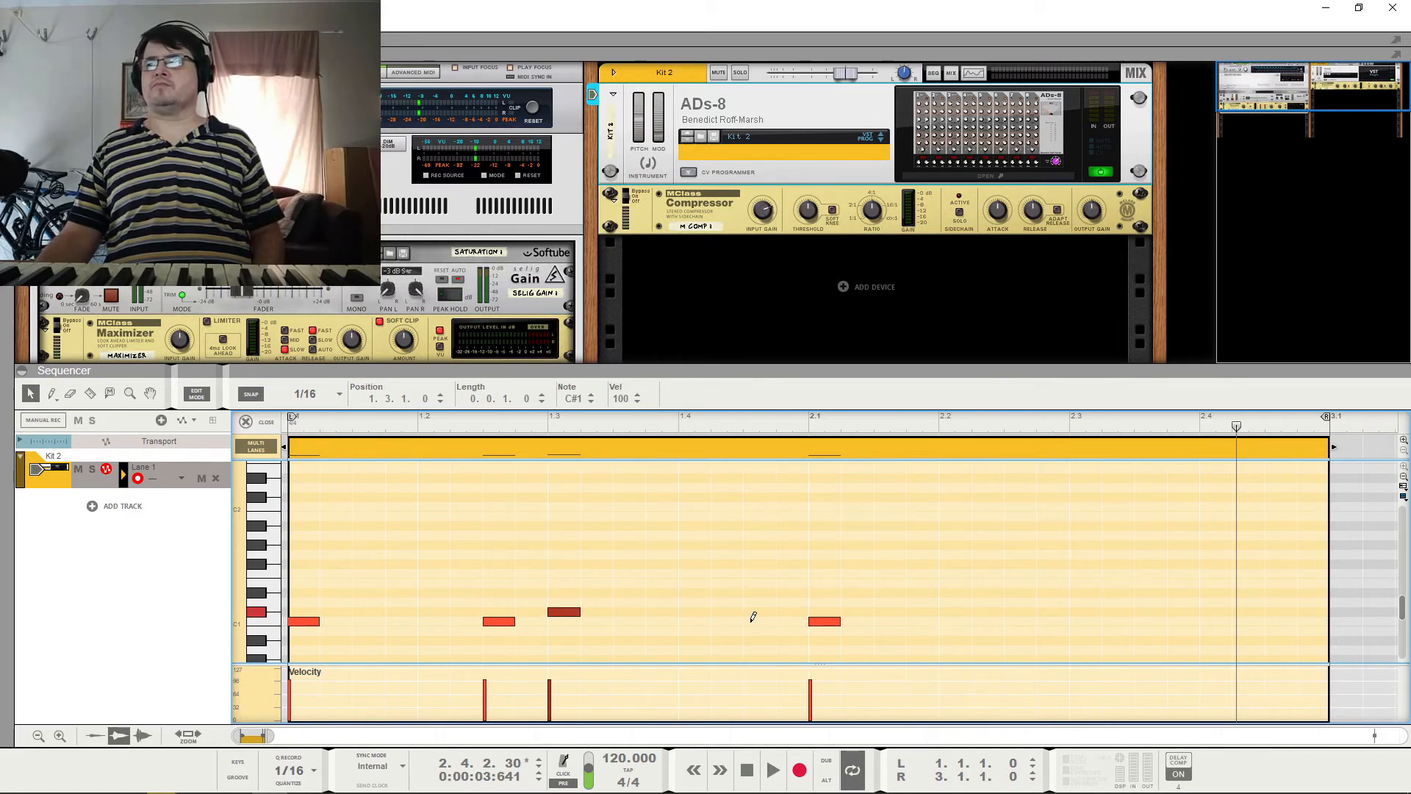
alt+click(628, 620)
alt+click(686, 611)
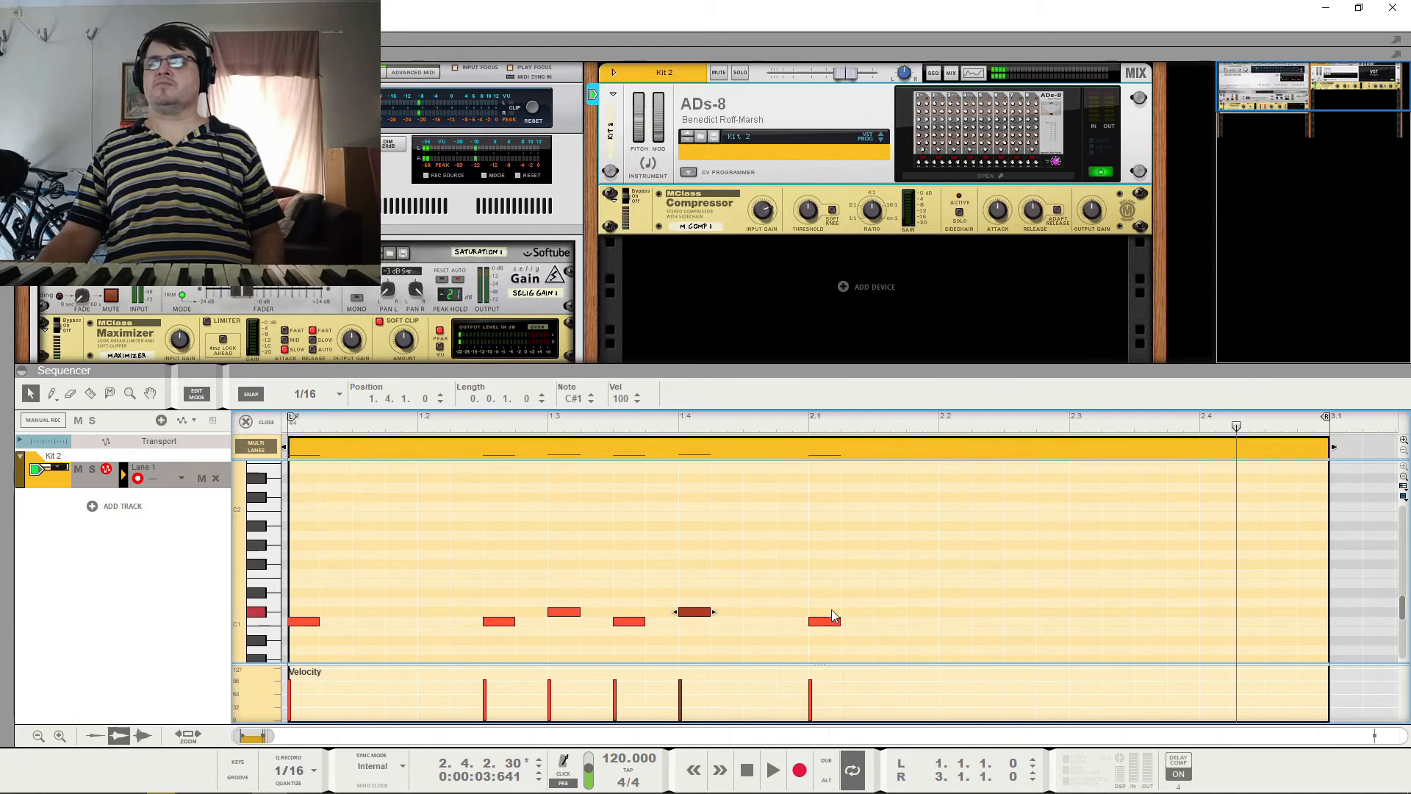
Replace the C1 note at 2.1.1 with a copy of the whole first-bar pattern and play the loop.
key(Delete)
drag(848, 587, 825, 632)
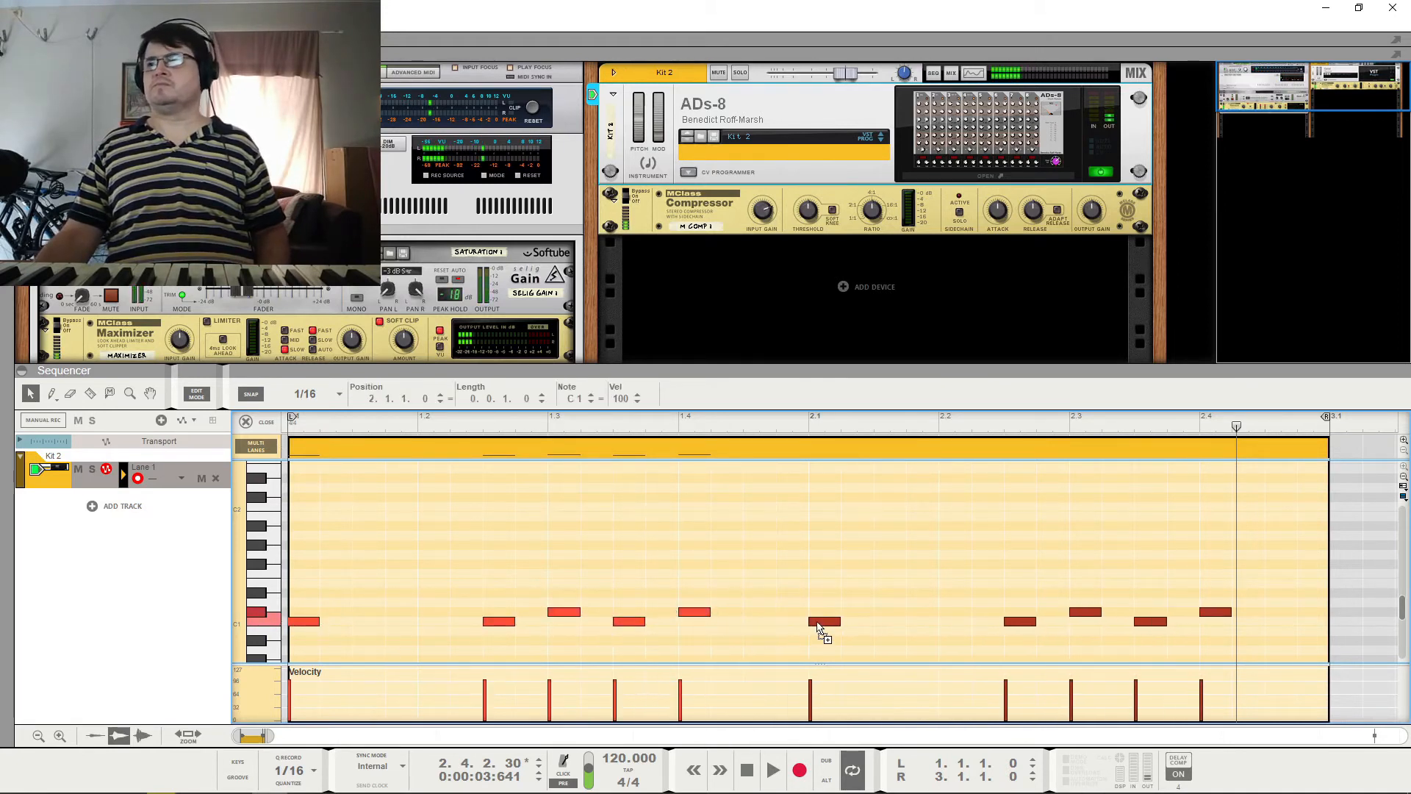
key(space)
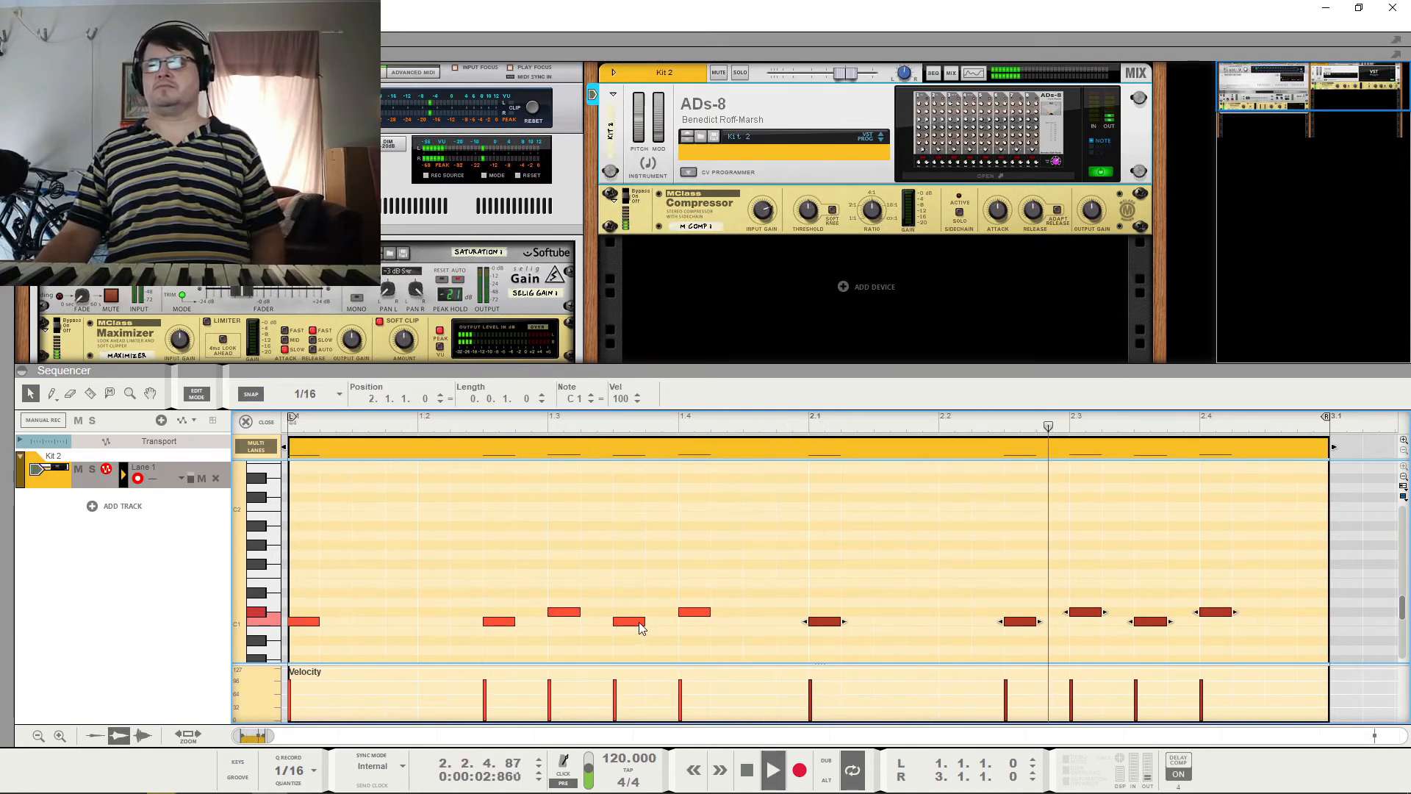
Shift the C1 notes at 1.3.3 and 2.3.3 one sixteenth later to 1.3.4 and 2.3.4 during playback.
drag(644, 623, 676, 623)
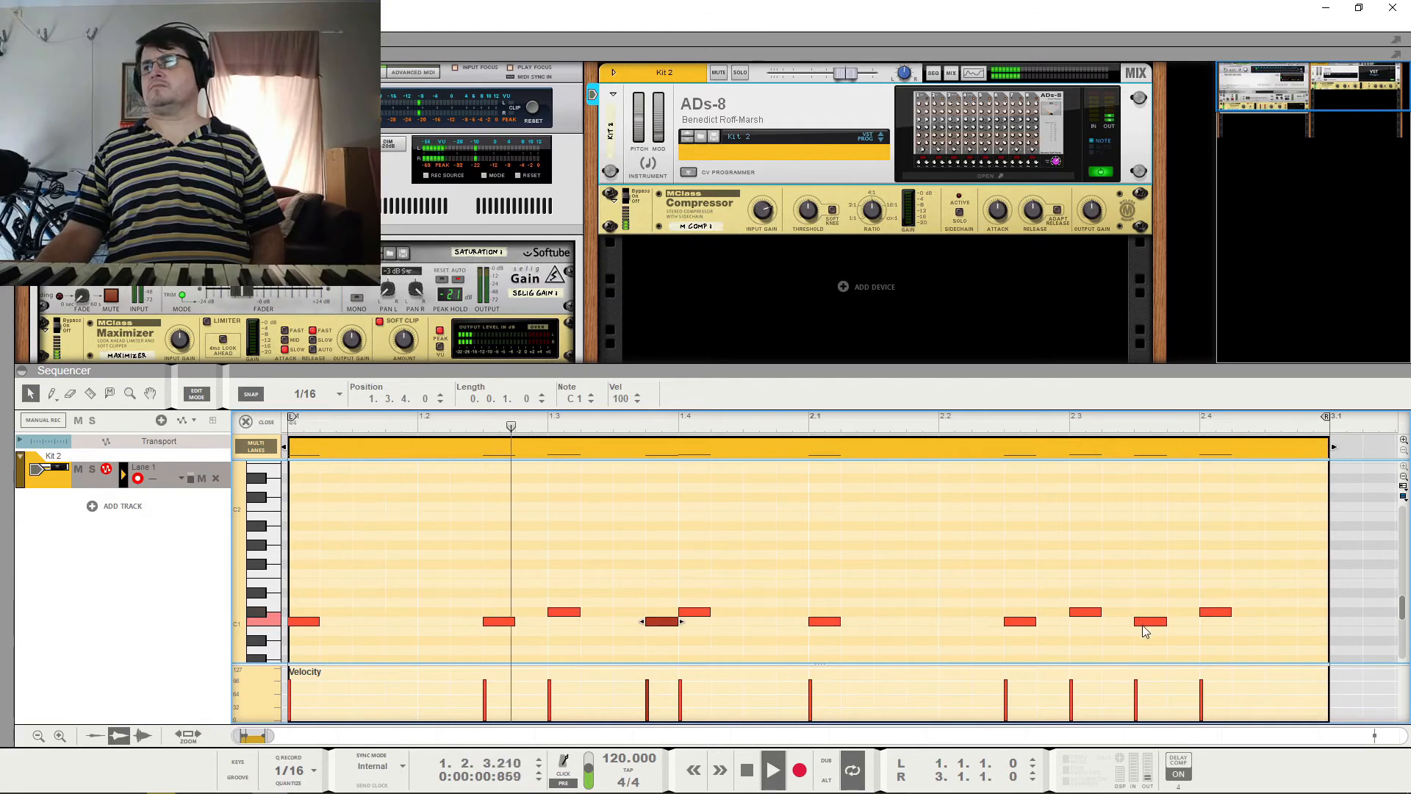
drag(1145, 625, 1177, 625)
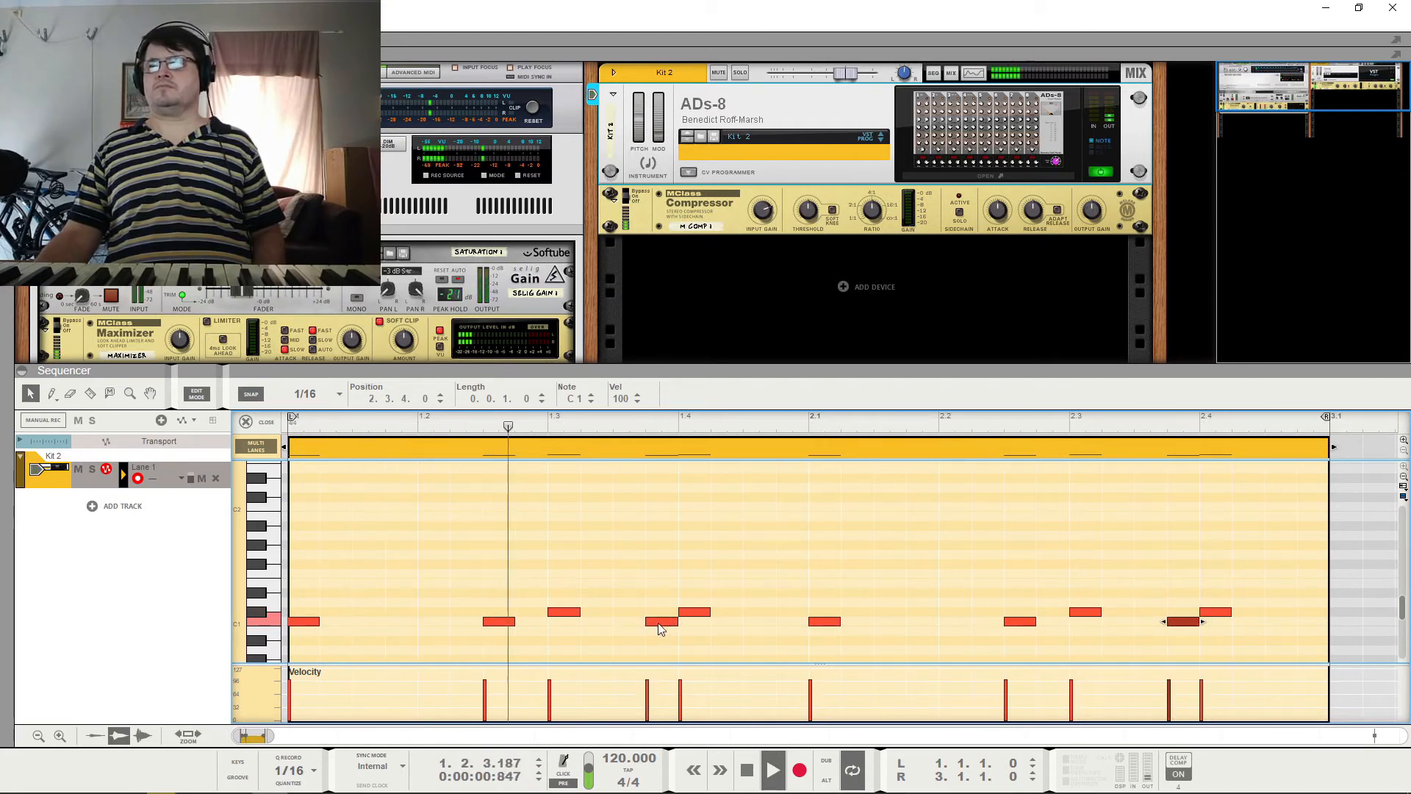
Move the C1 notes at 1.3.4 and 2.3.4 to 1.4.3 and 2.4.3 and play the loop again.
key(space)
drag(659, 625, 762, 628)
drag(1183, 623, 1272, 629)
key(space)
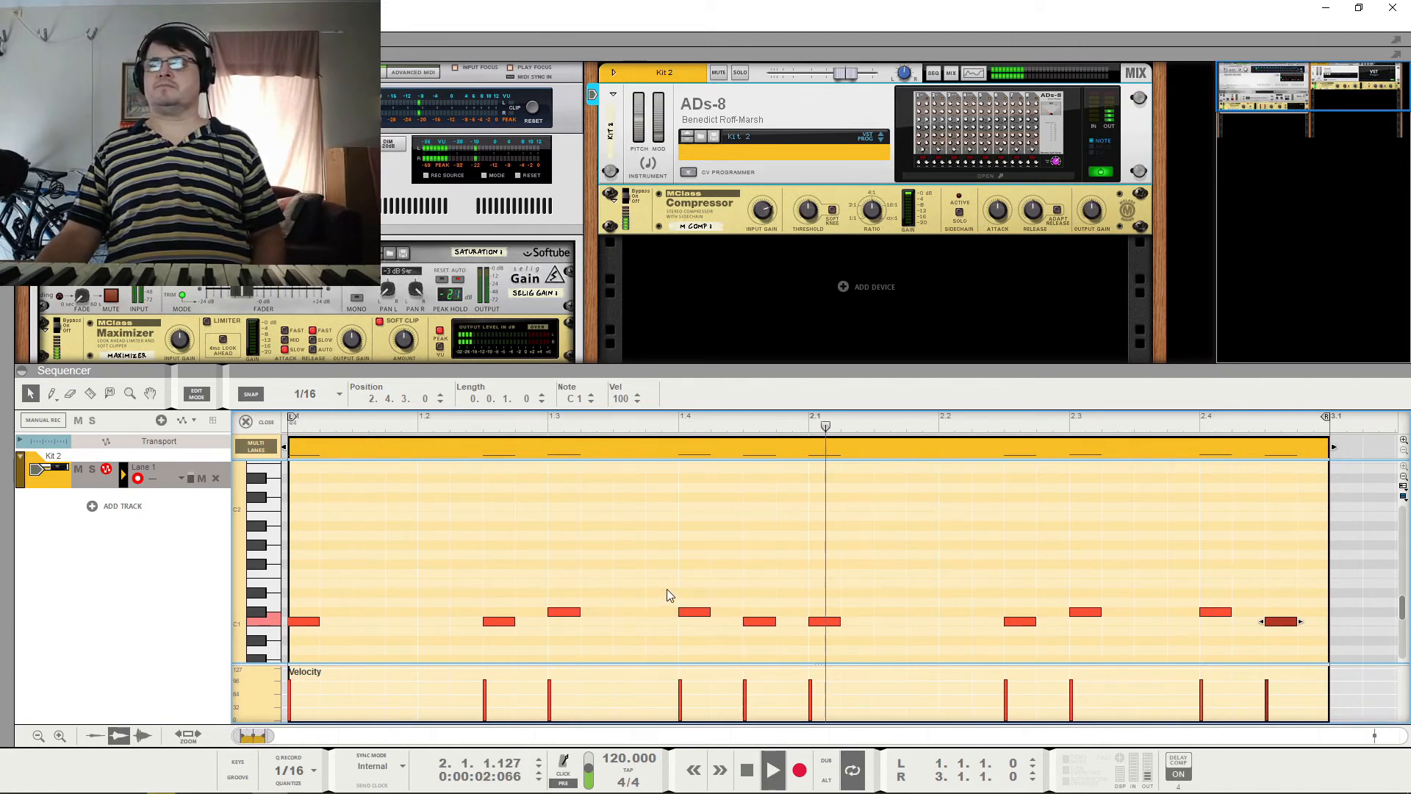
Delete the C1 note at 1.4.3 during playback and stop the loop.
click(757, 623)
key(Delete)
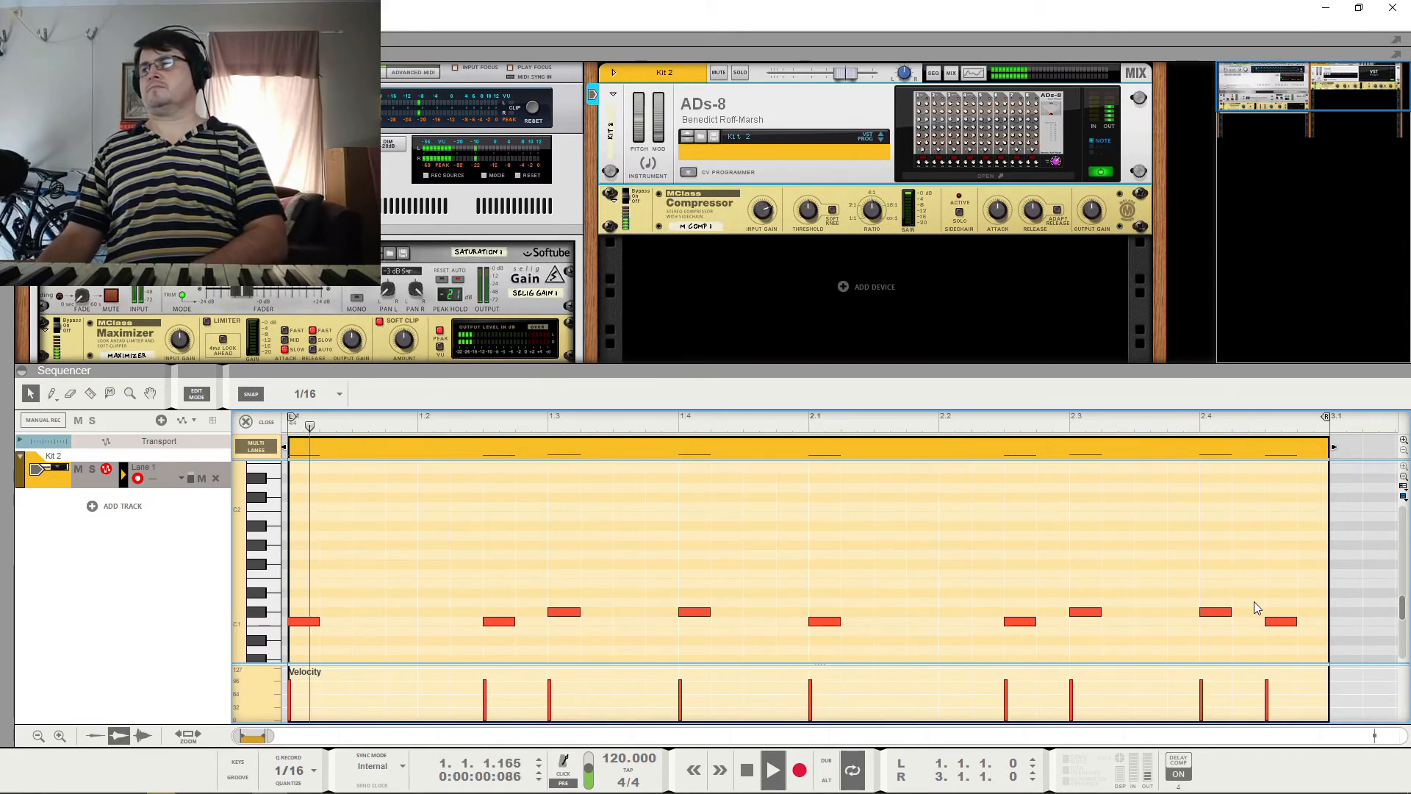
key(space)
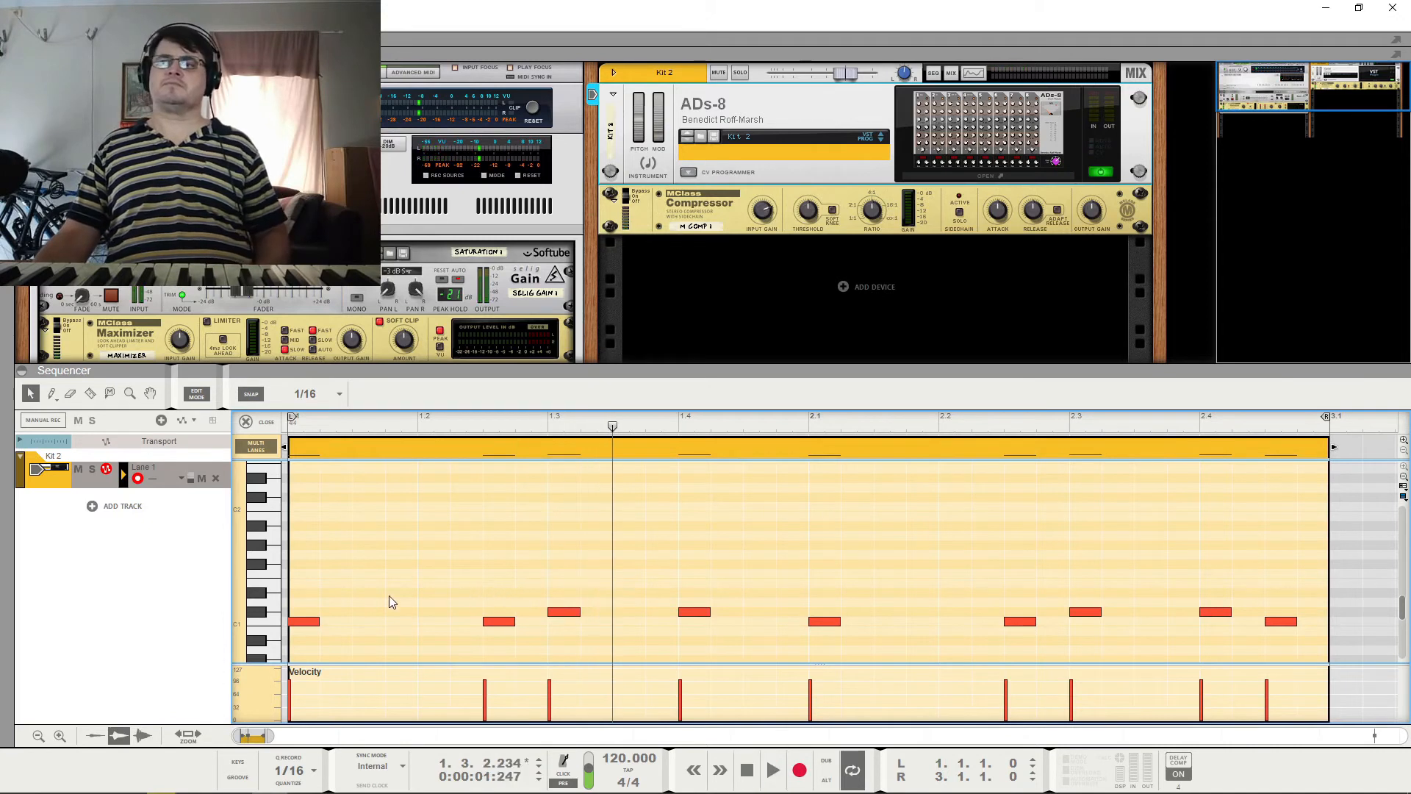
Add D1 notes on every beat of both bars and a D#1 note at 2.4.3, and audition the loop.
click(305, 599)
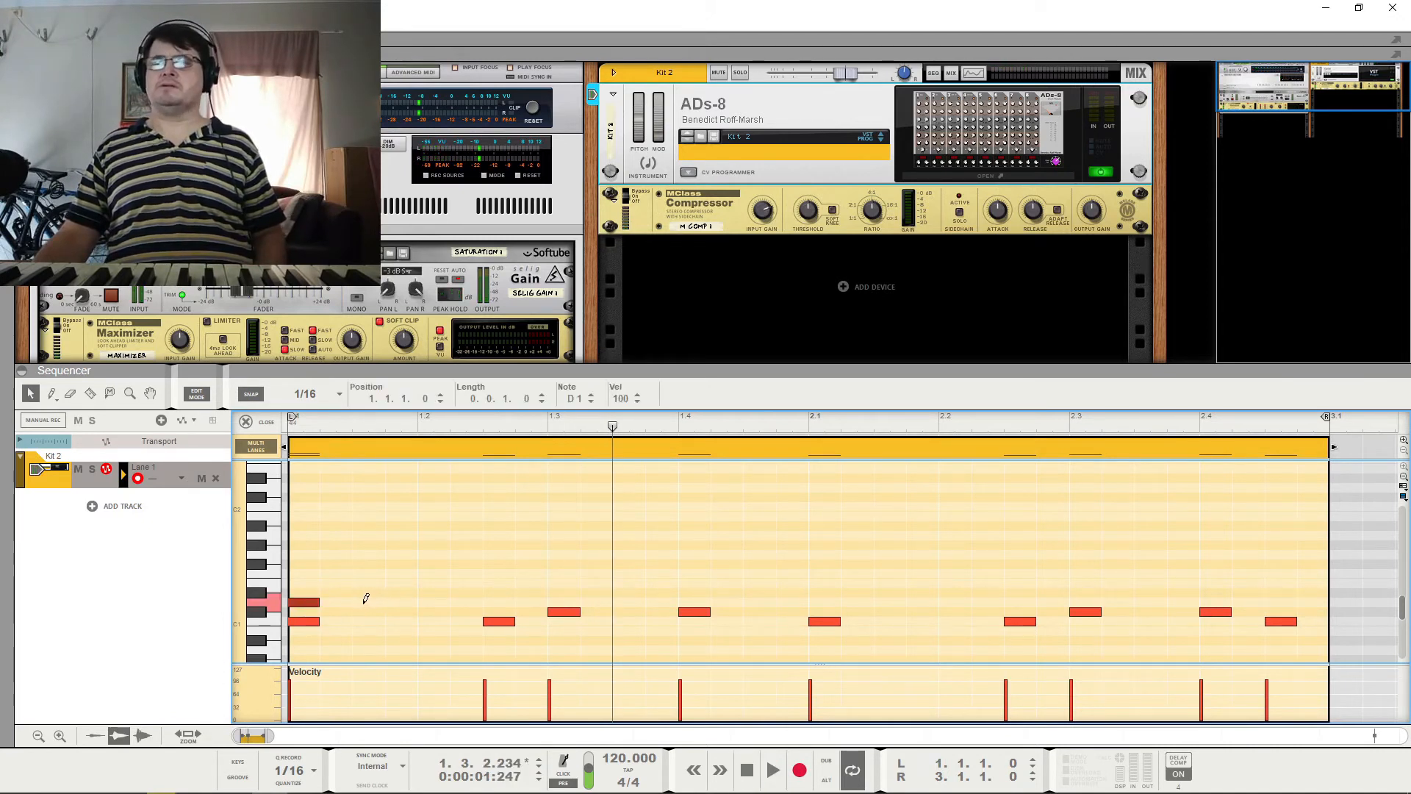
alt+click(429, 600)
mouse_move(529, 588)
mouse_down()
mouse_move(285, 604)
mouse_move(1083, 604)
mouse_up()
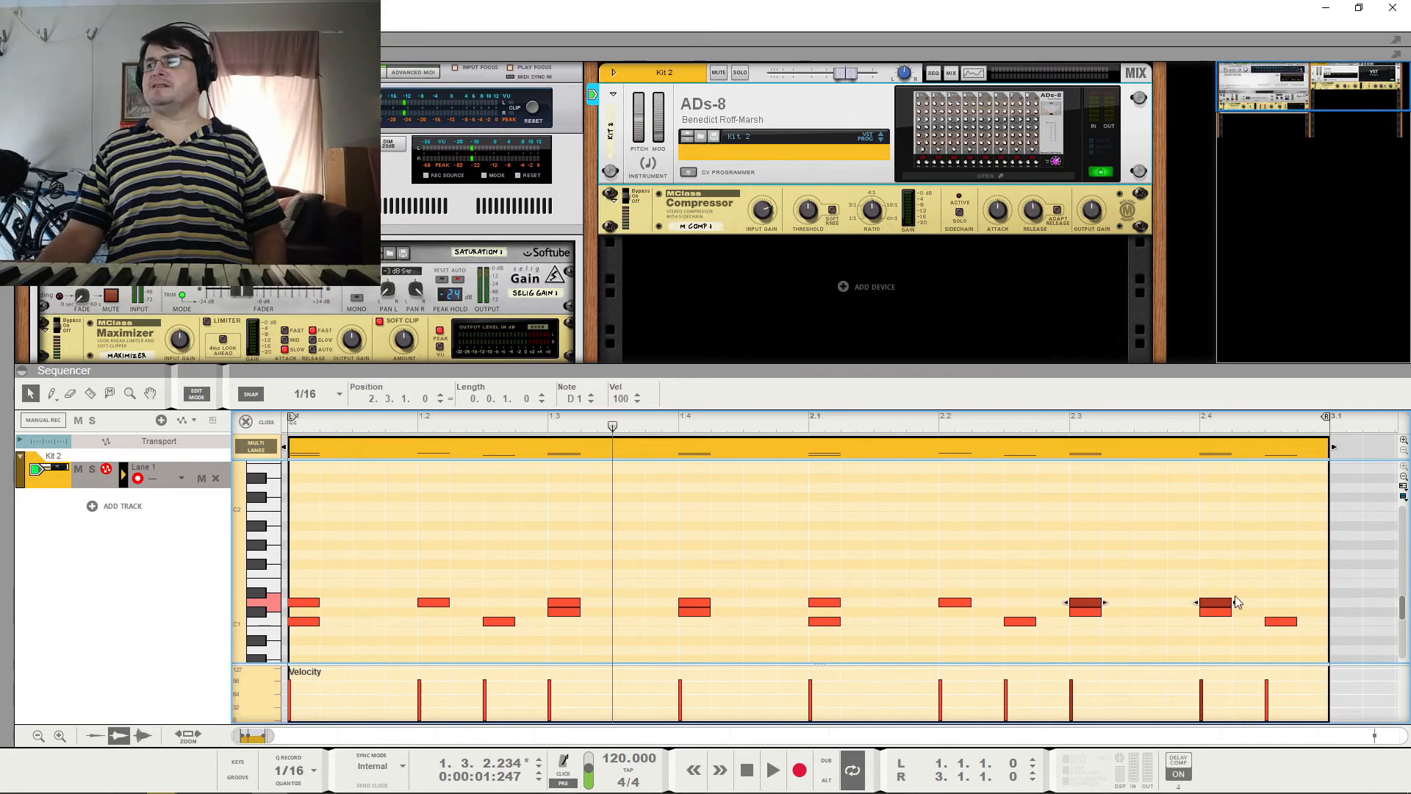
double_click(1280, 594)
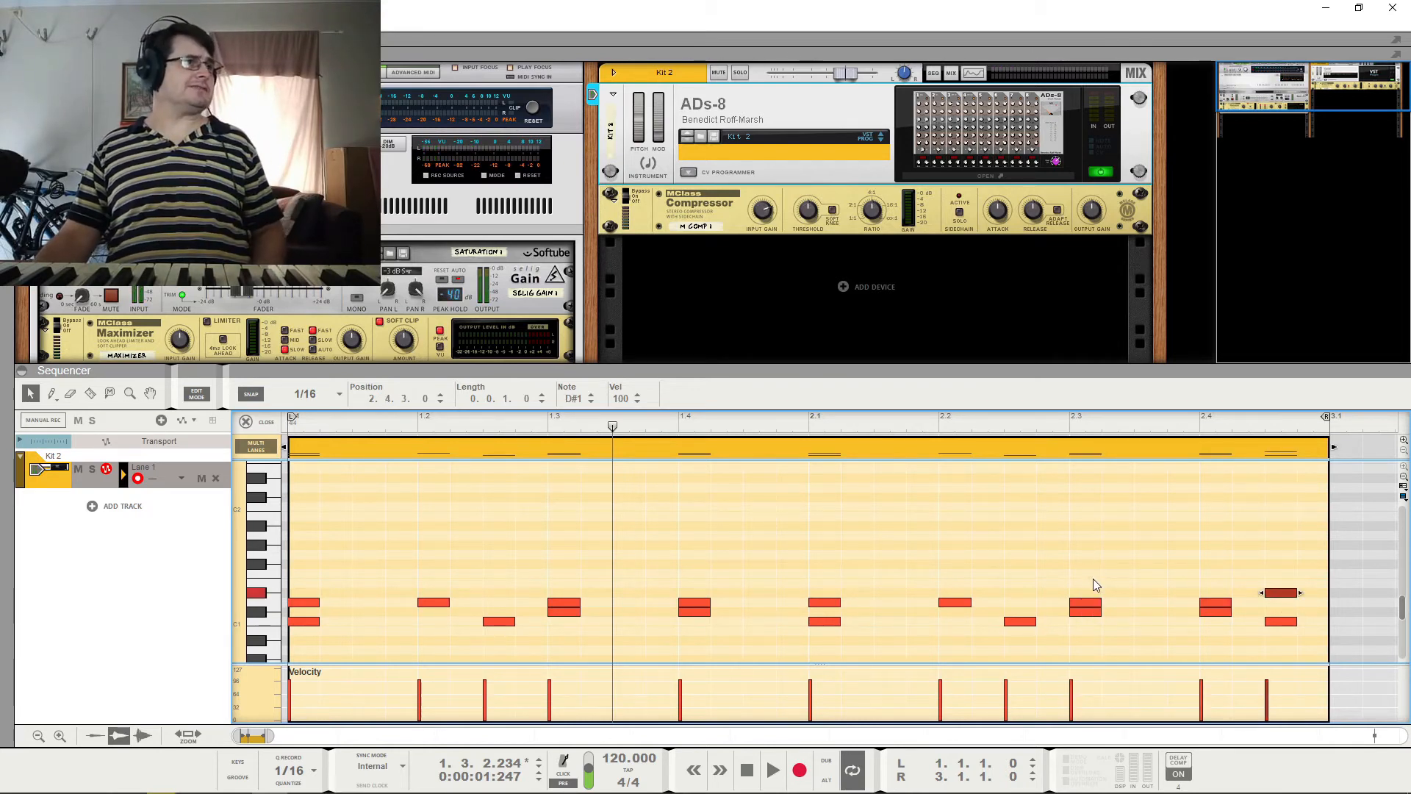
key(space)
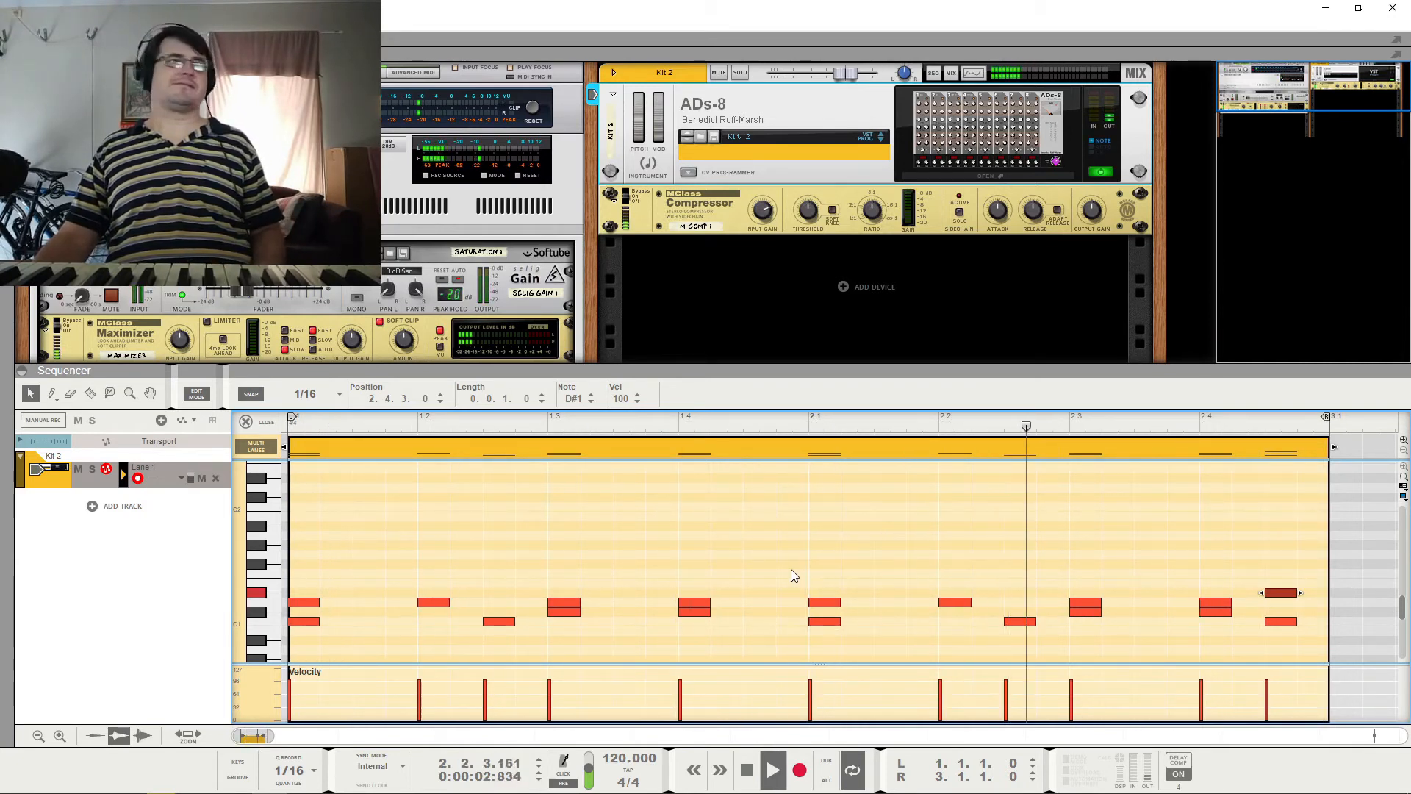
key(space)
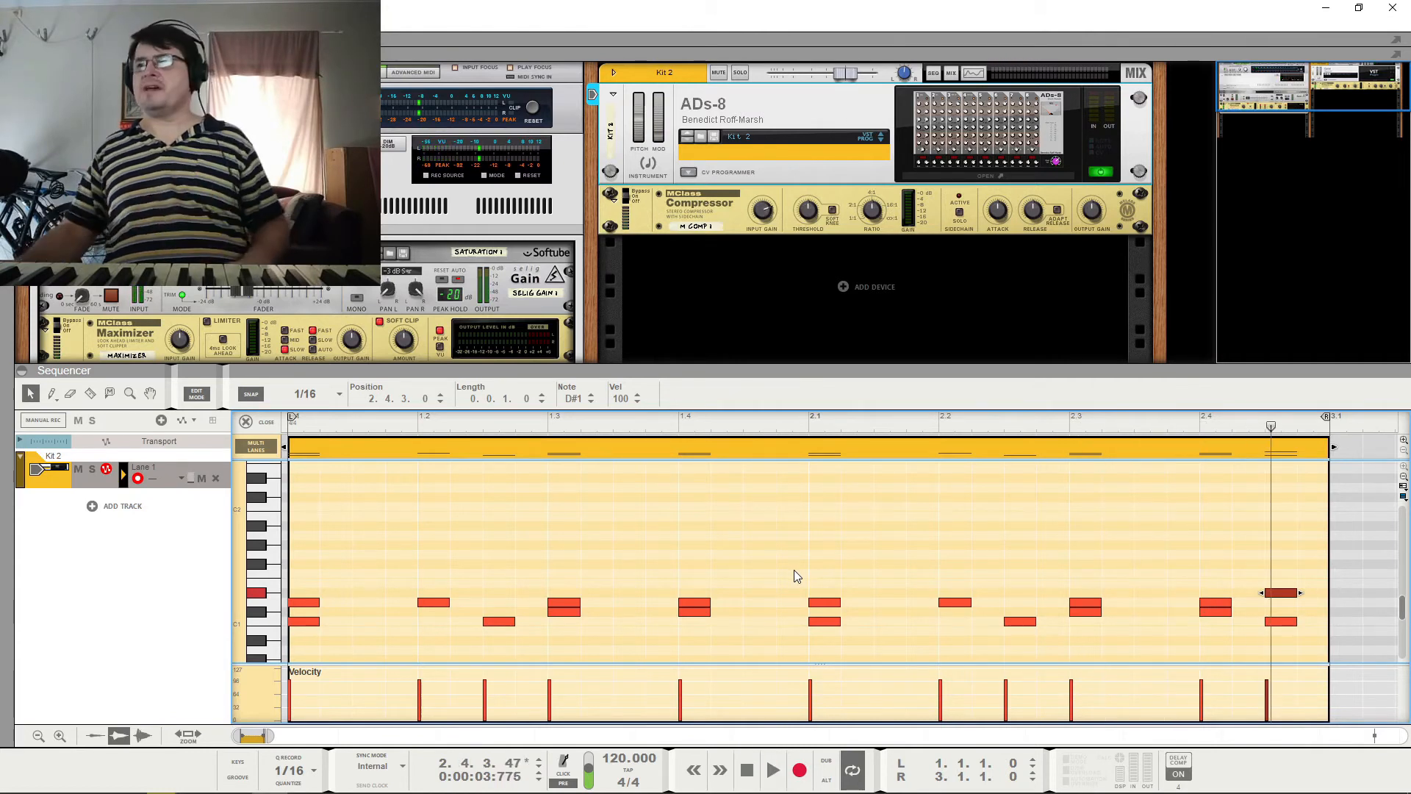
Move the D1 notes at 1.2.1 and 2.2.1 to 1.2.3 and 2.2.3, and audition the loop from the start.
drag(444, 603, 509, 603)
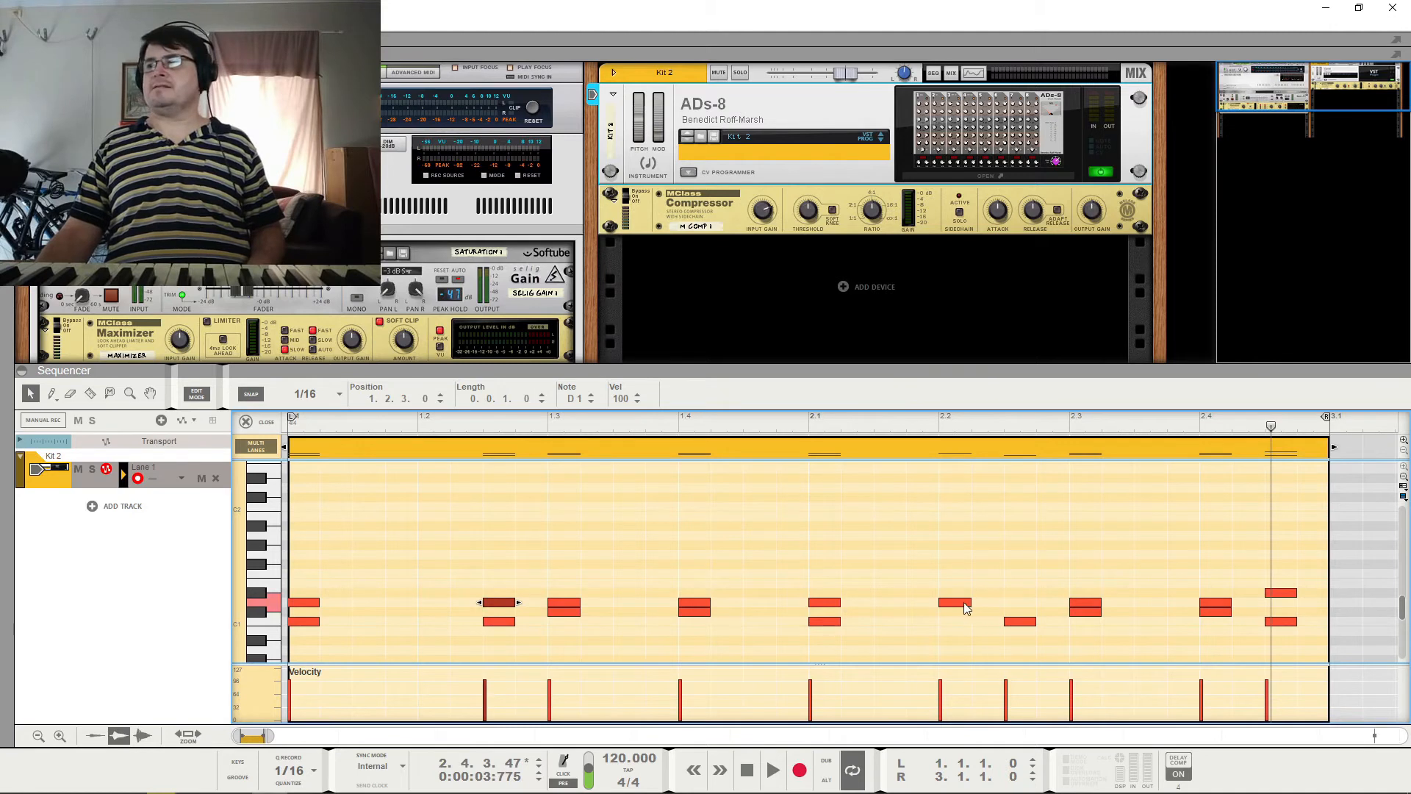
drag(964, 603, 1029, 603)
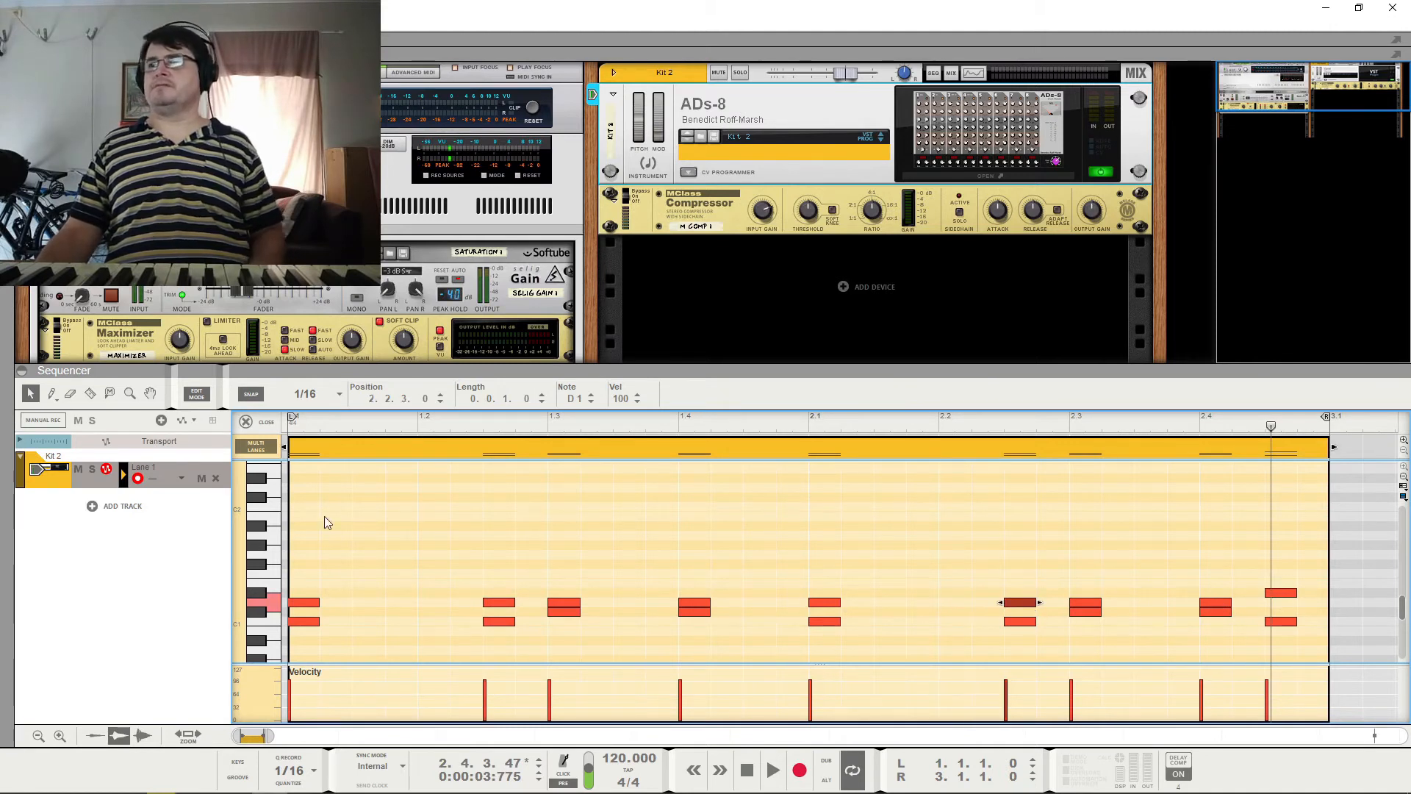
click(287, 426)
key(space)
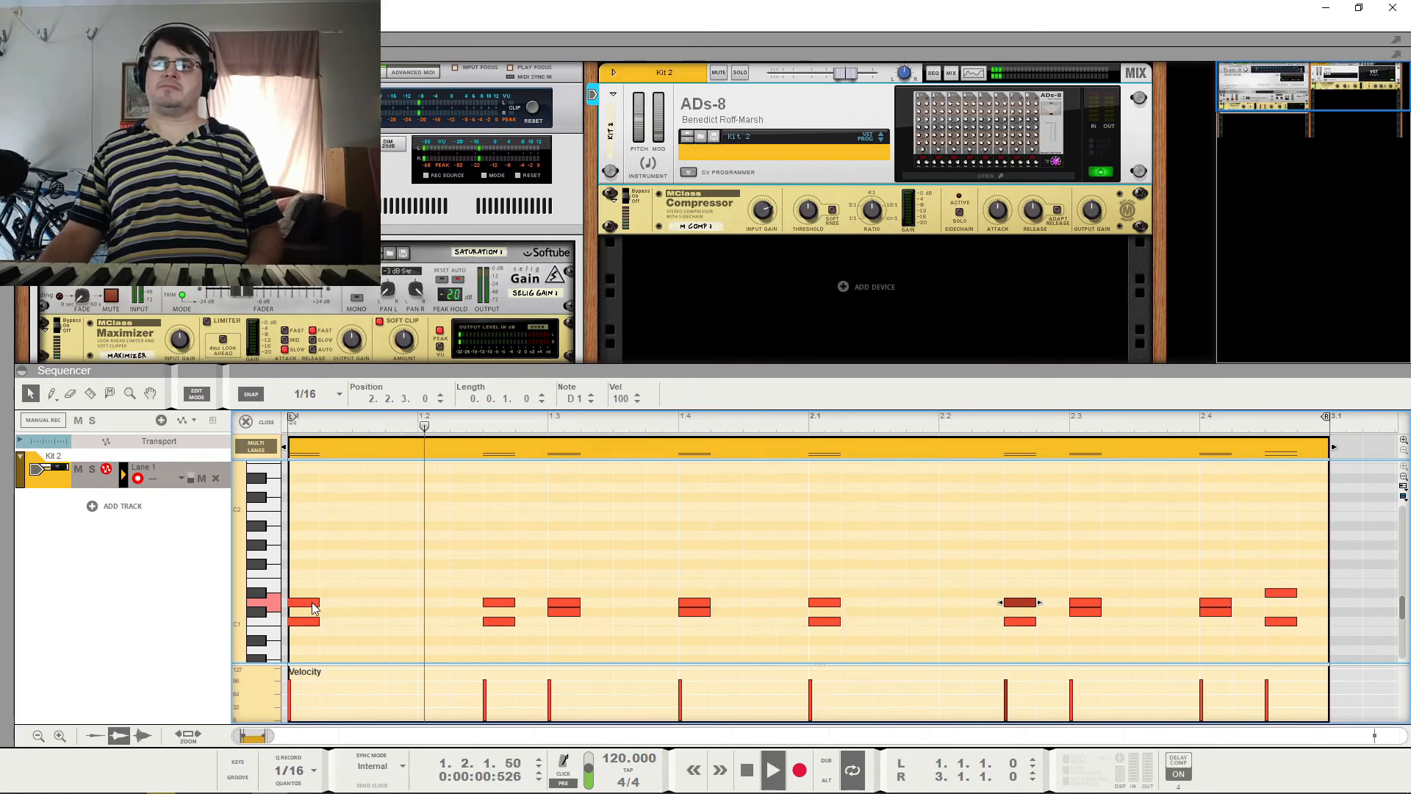
key(space)
Shift the D1 notes at 1.1.1, 1.3.1, 1.4.1 and 2.1.1 two sixteenths later, to the third sixteenth of each beat.
drag(312, 602, 370, 606)
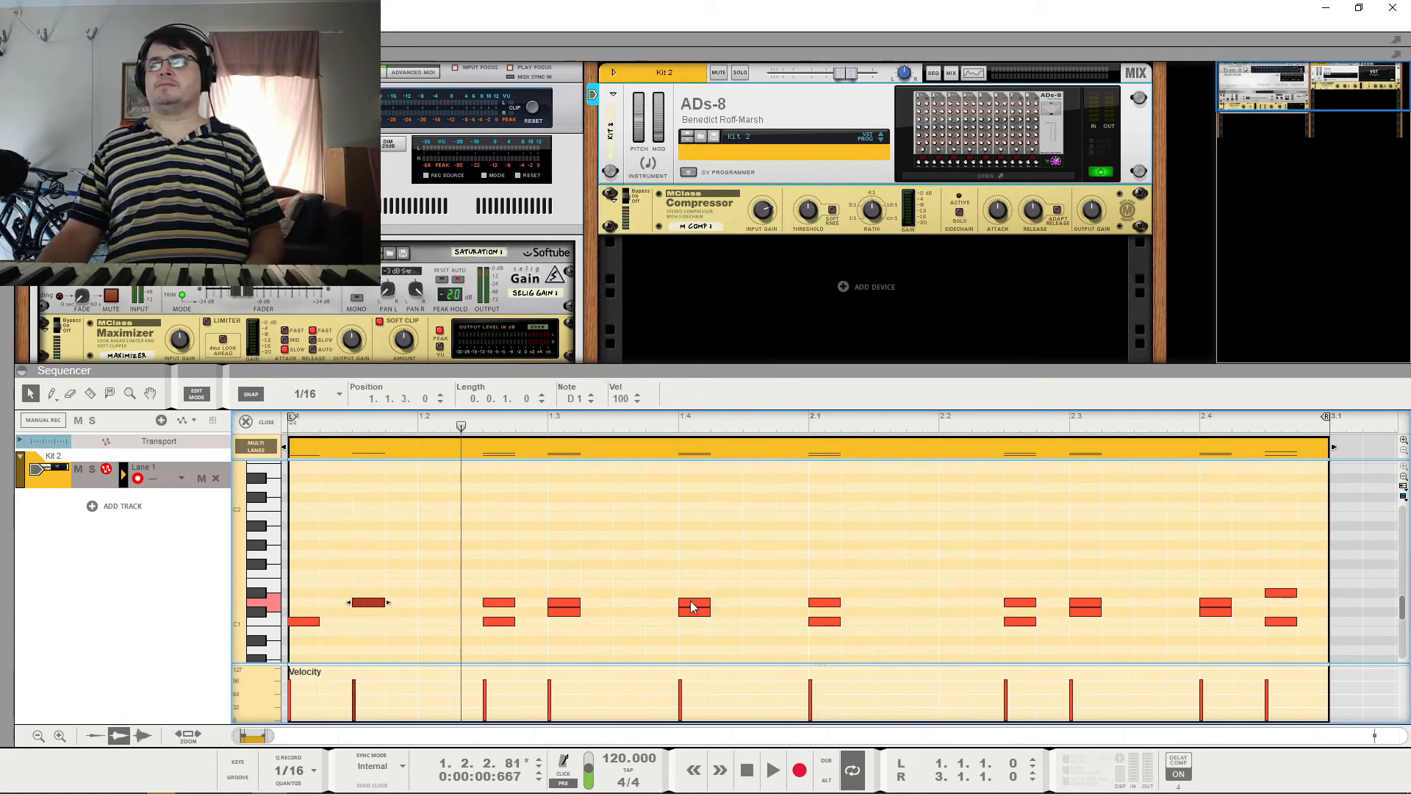
click(569, 603)
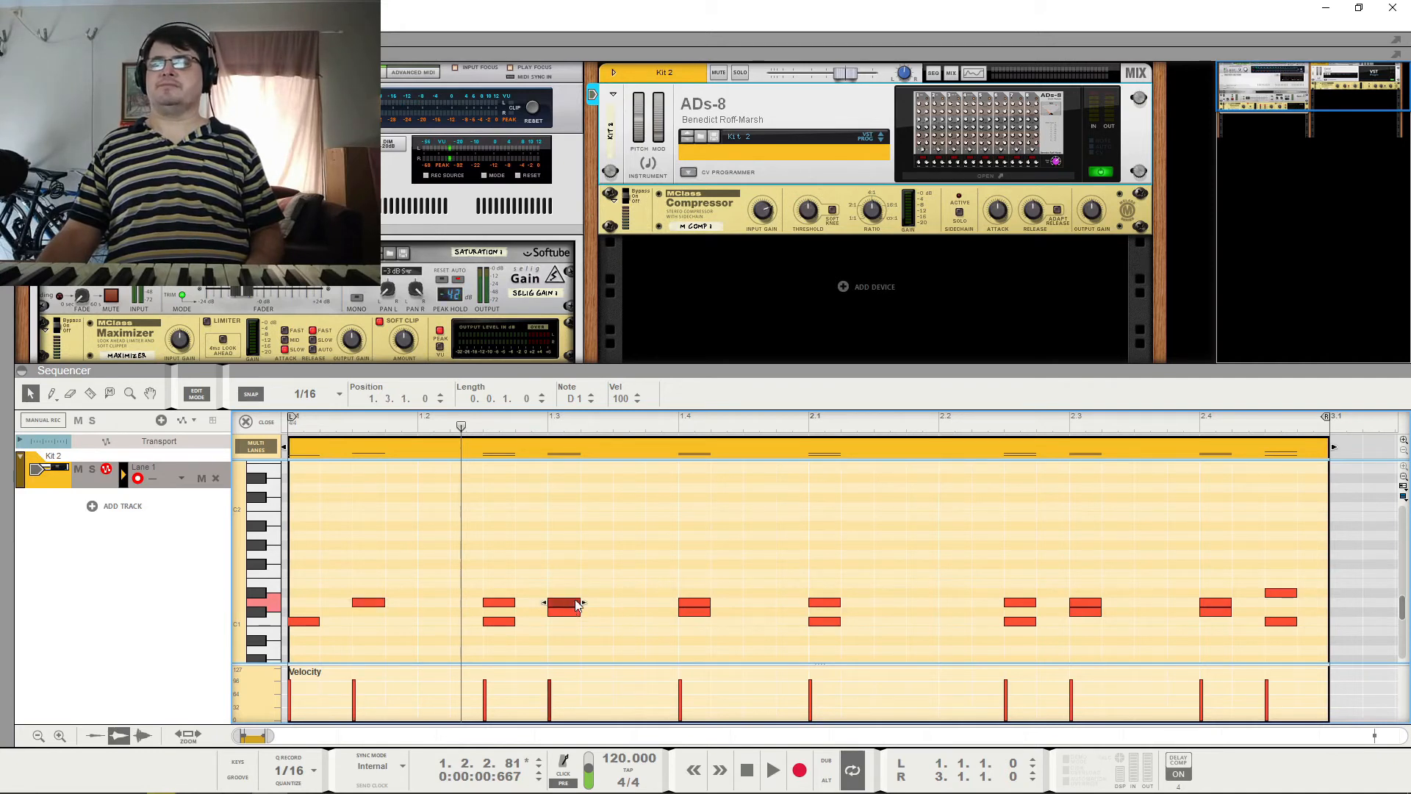
drag(532, 570, 900, 610)
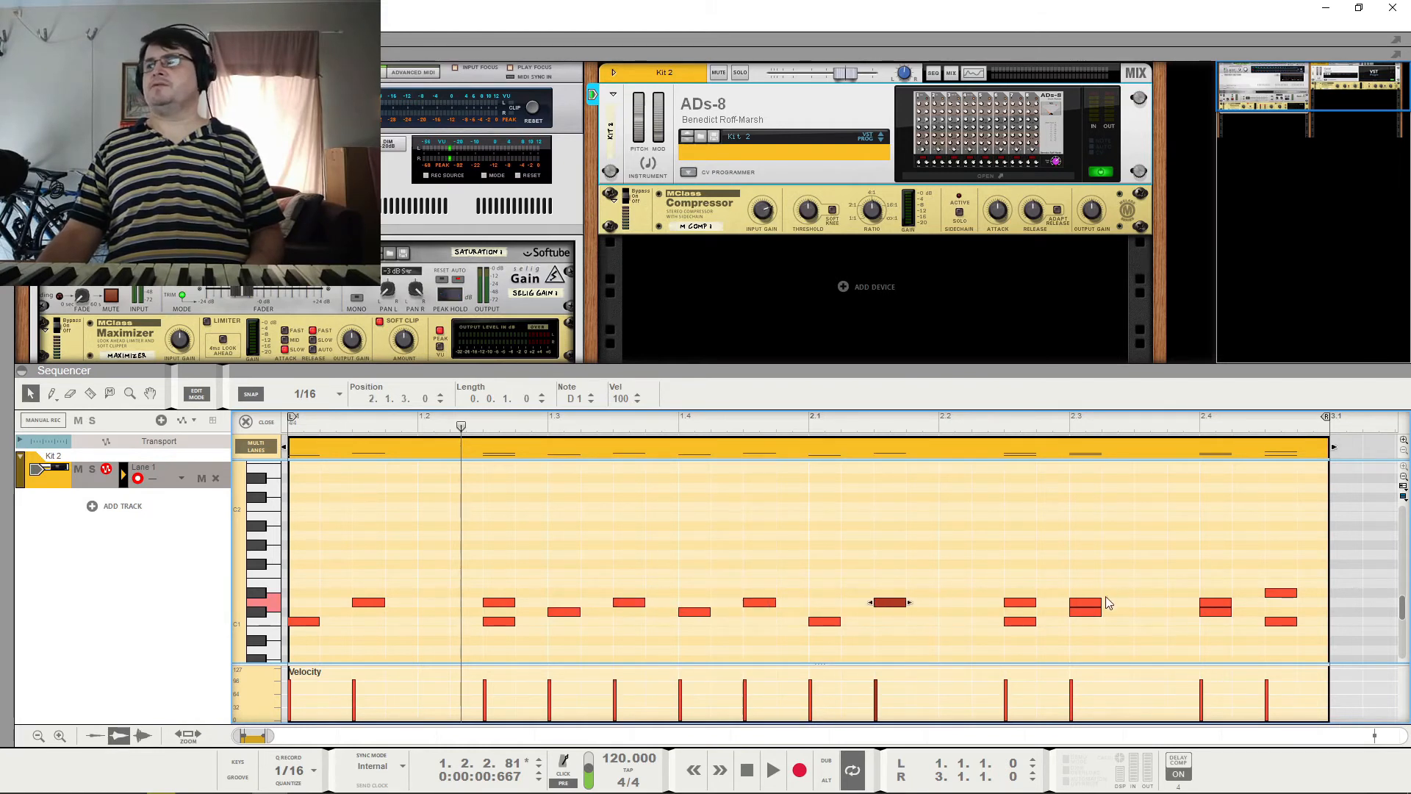
Shift the D1 notes at 2.2.3, 2.3.1 and 2.4.1 and the D#1 note at 2.4.3 one sixteenth later, and audition the loop.
drag(1146, 598, 1012, 604)
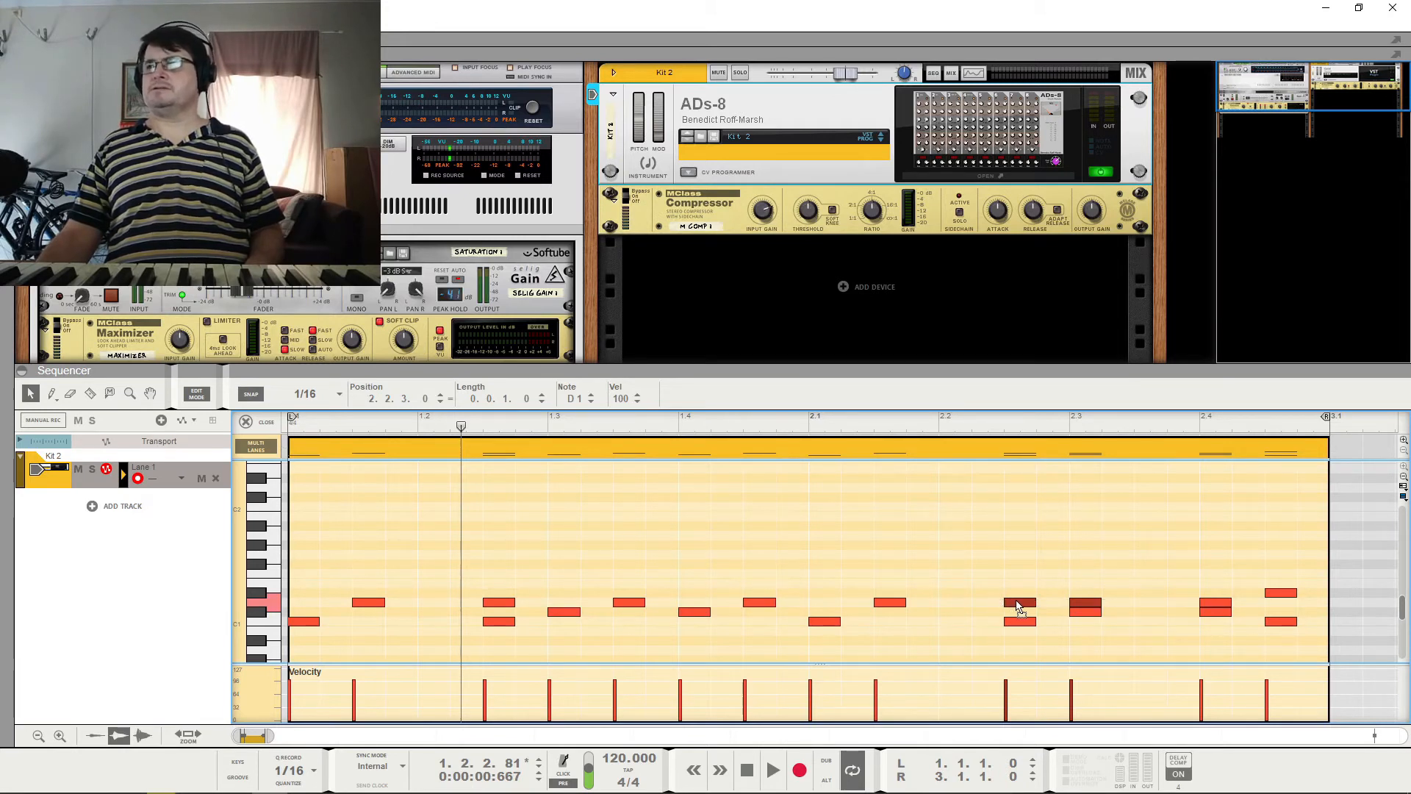
drag(1018, 605, 1037, 604)
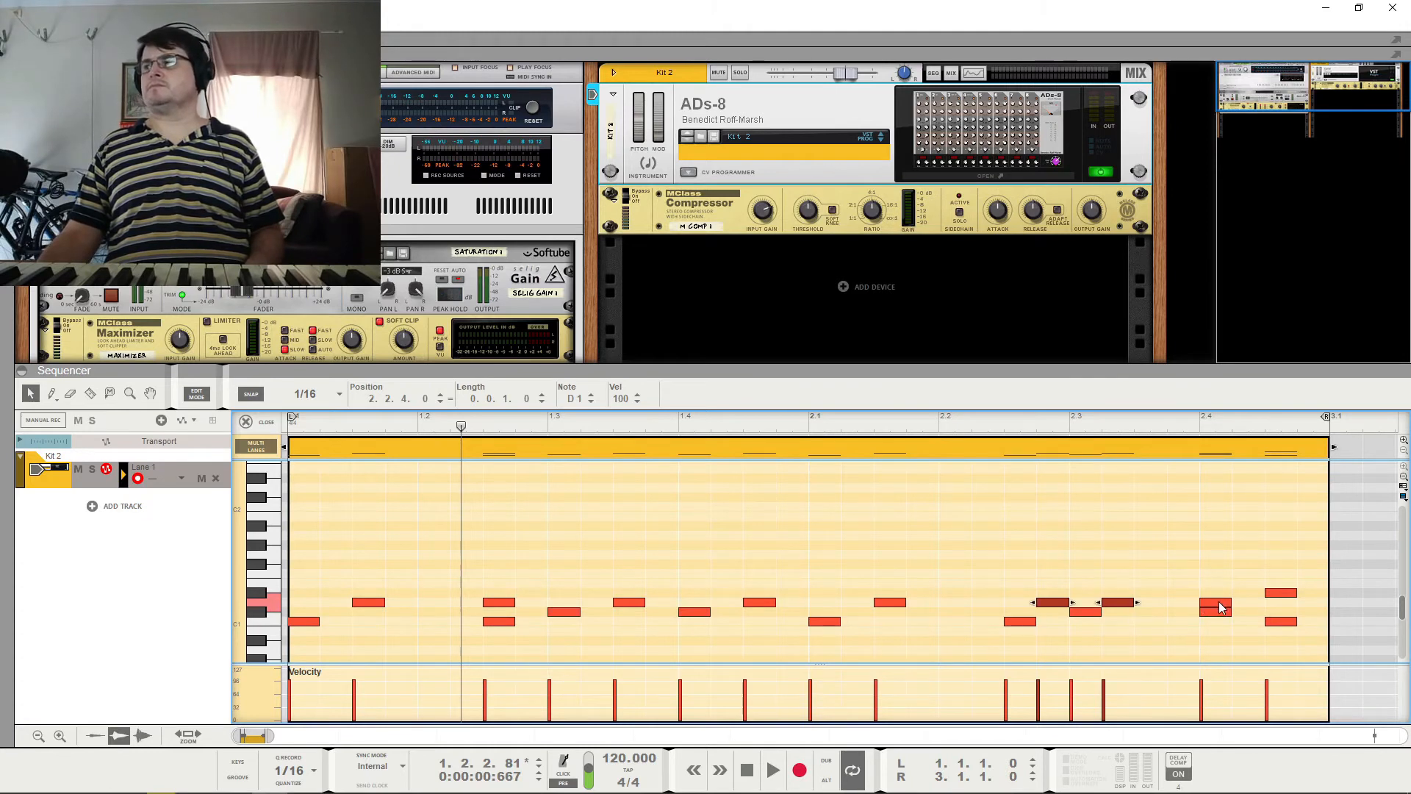
drag(1219, 603, 1249, 602)
click(1287, 626)
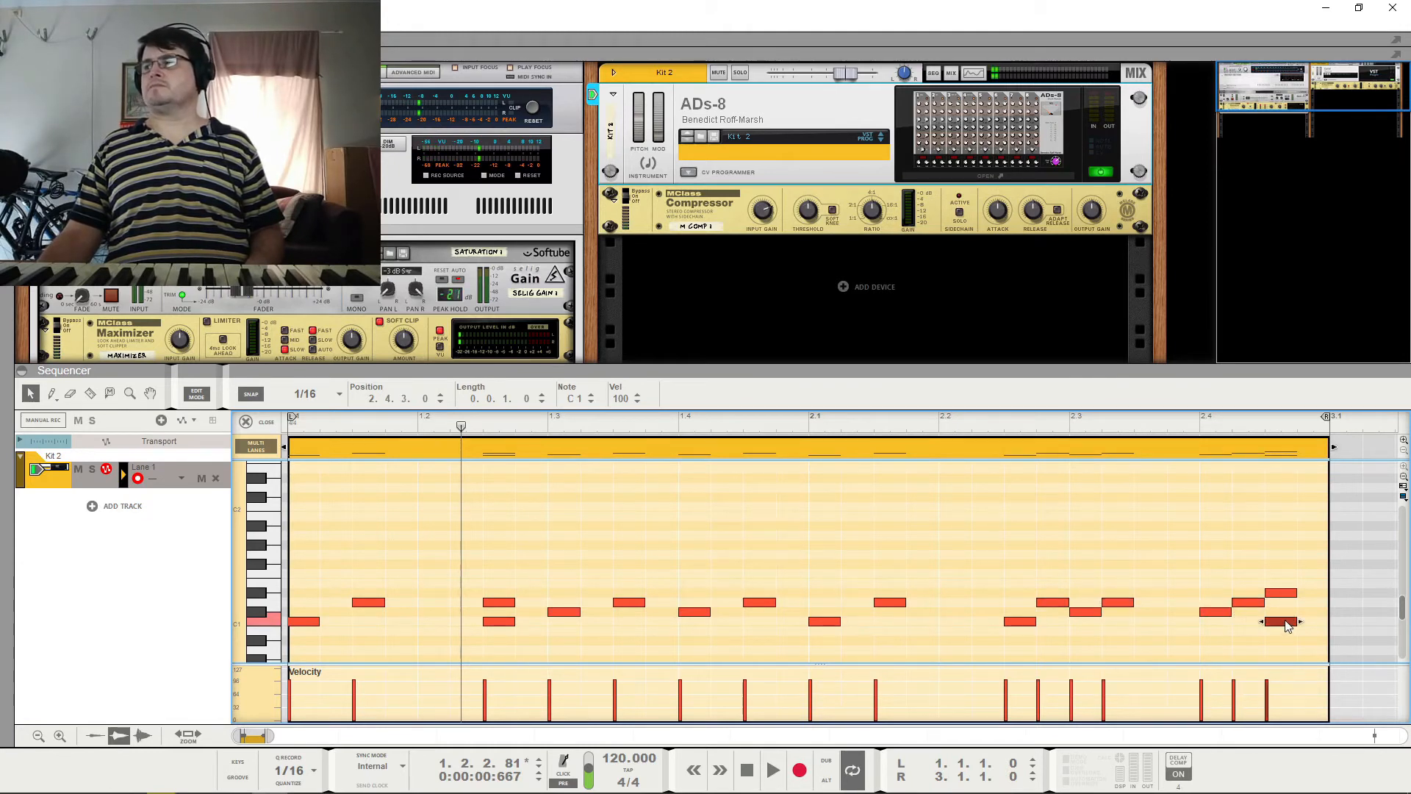
drag(1280, 596, 1299, 598)
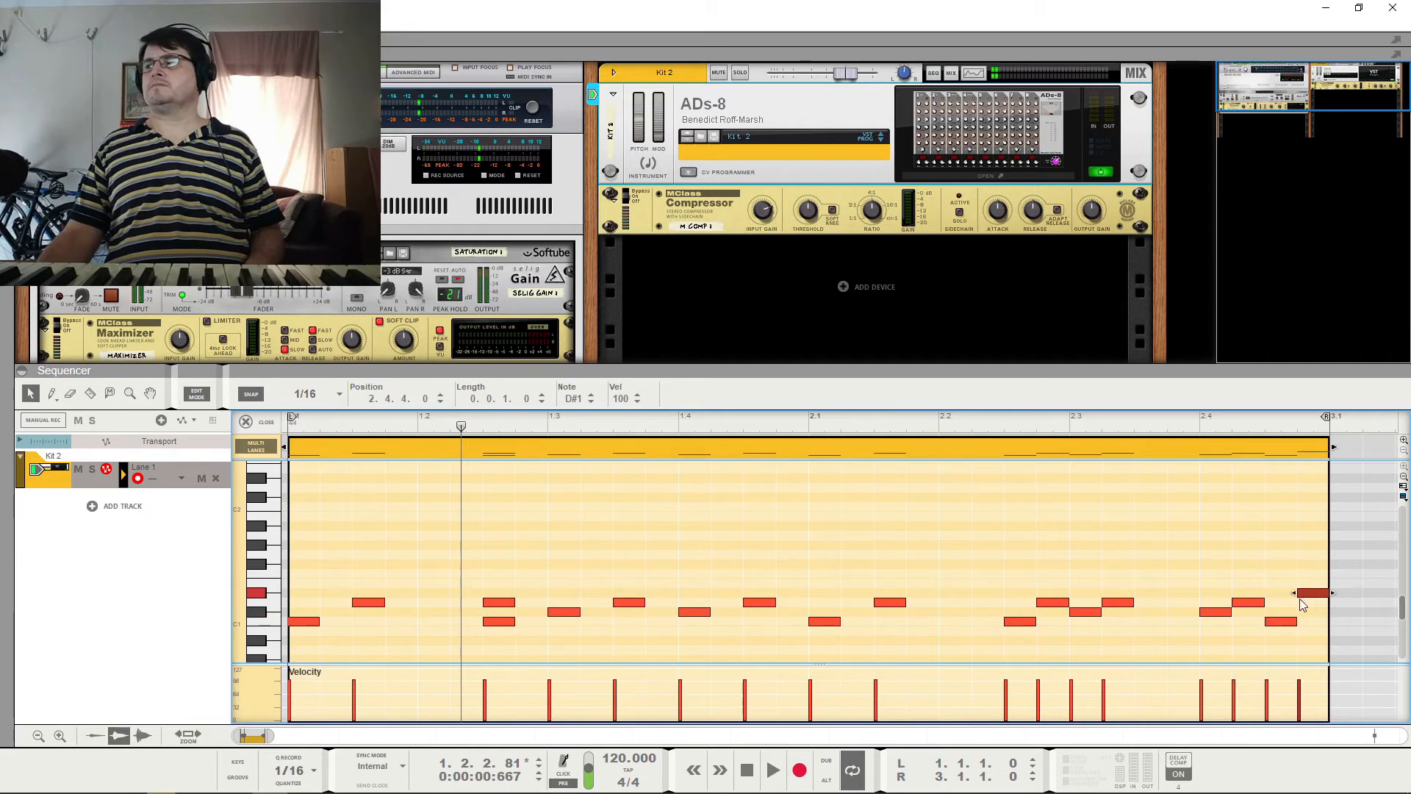
key(space)
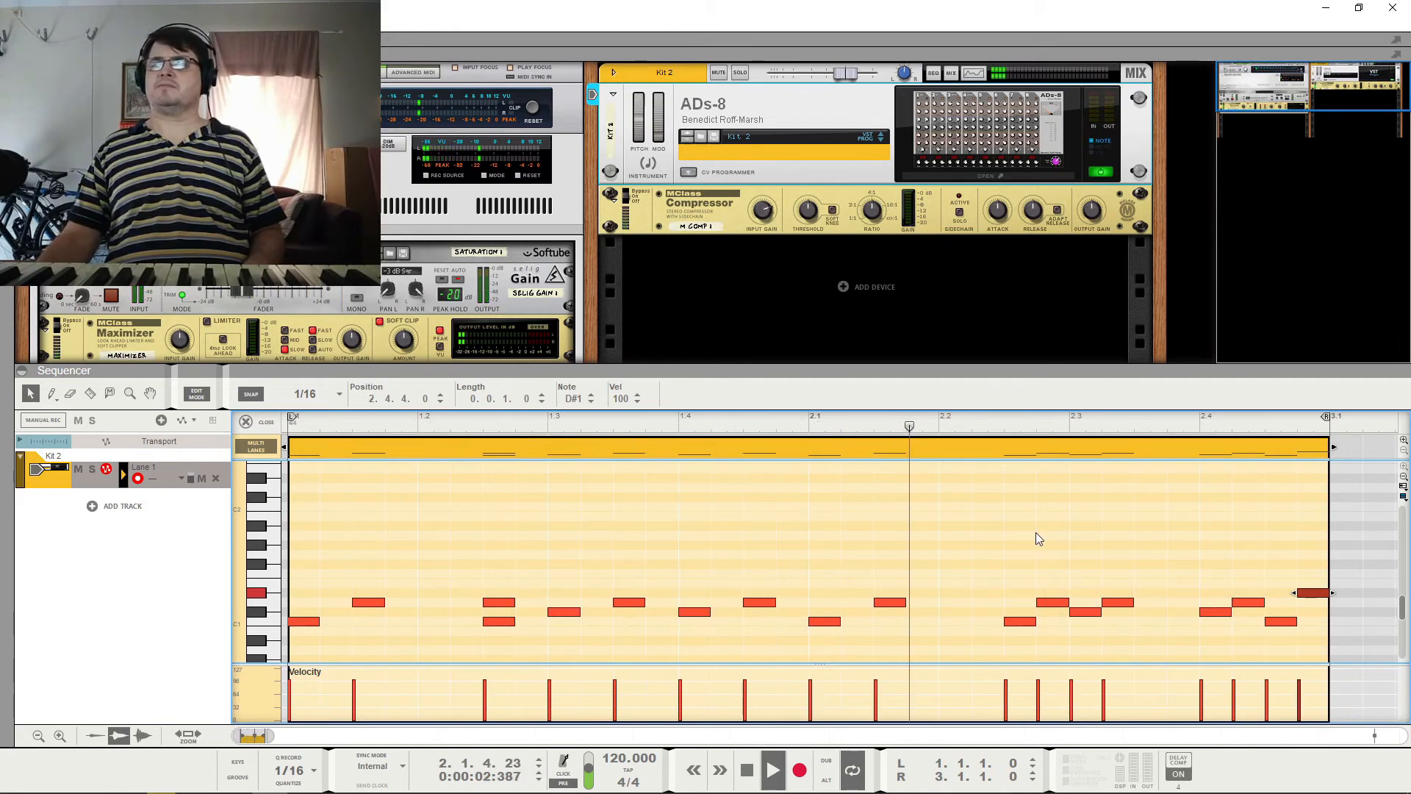
key(space)
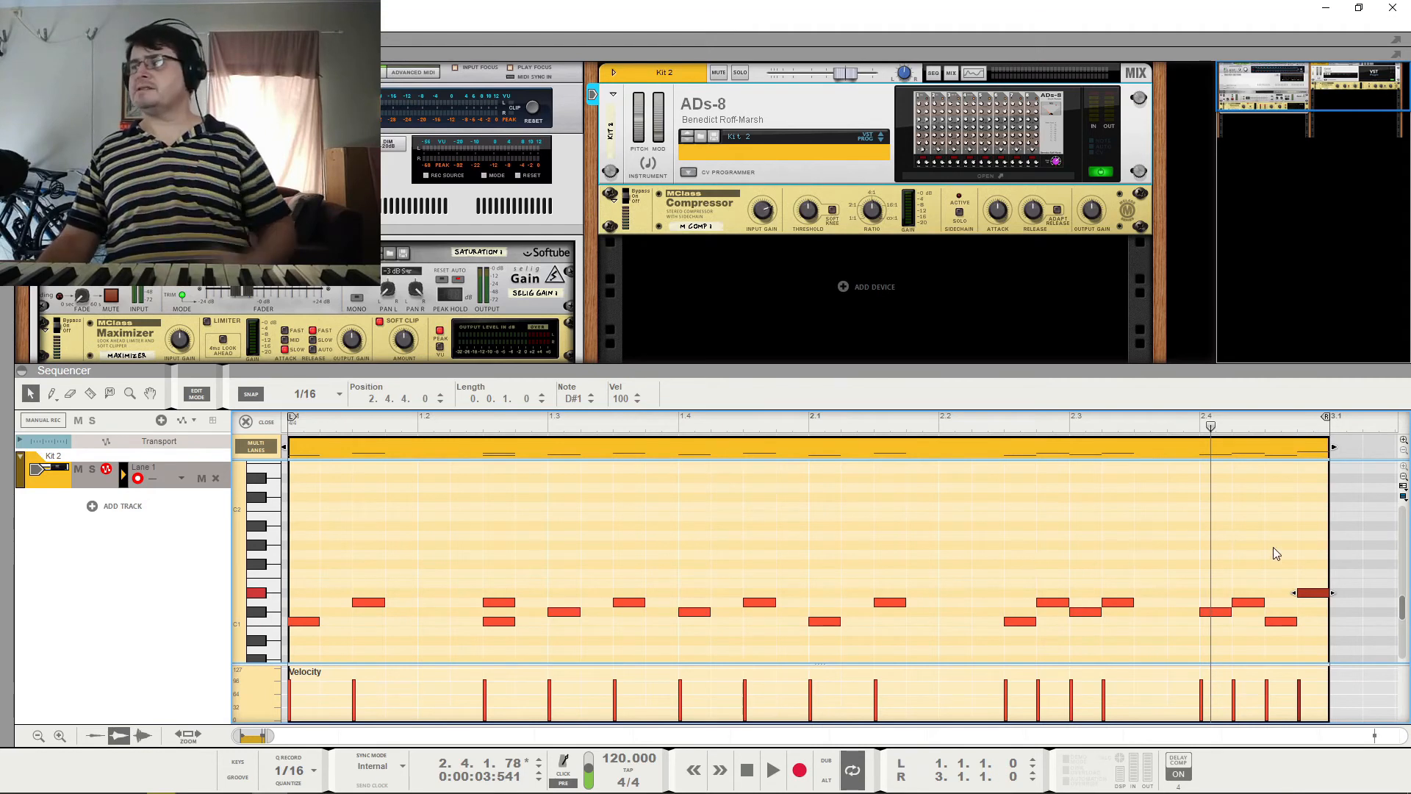
Delete every note above C1 and rearrange the remaining C1 notes onto beats 1.1.1, 1.2.1, 1.3.1, 1.4.1 and 2.1.1.
drag(1313, 549, 380, 632)
key(Delete)
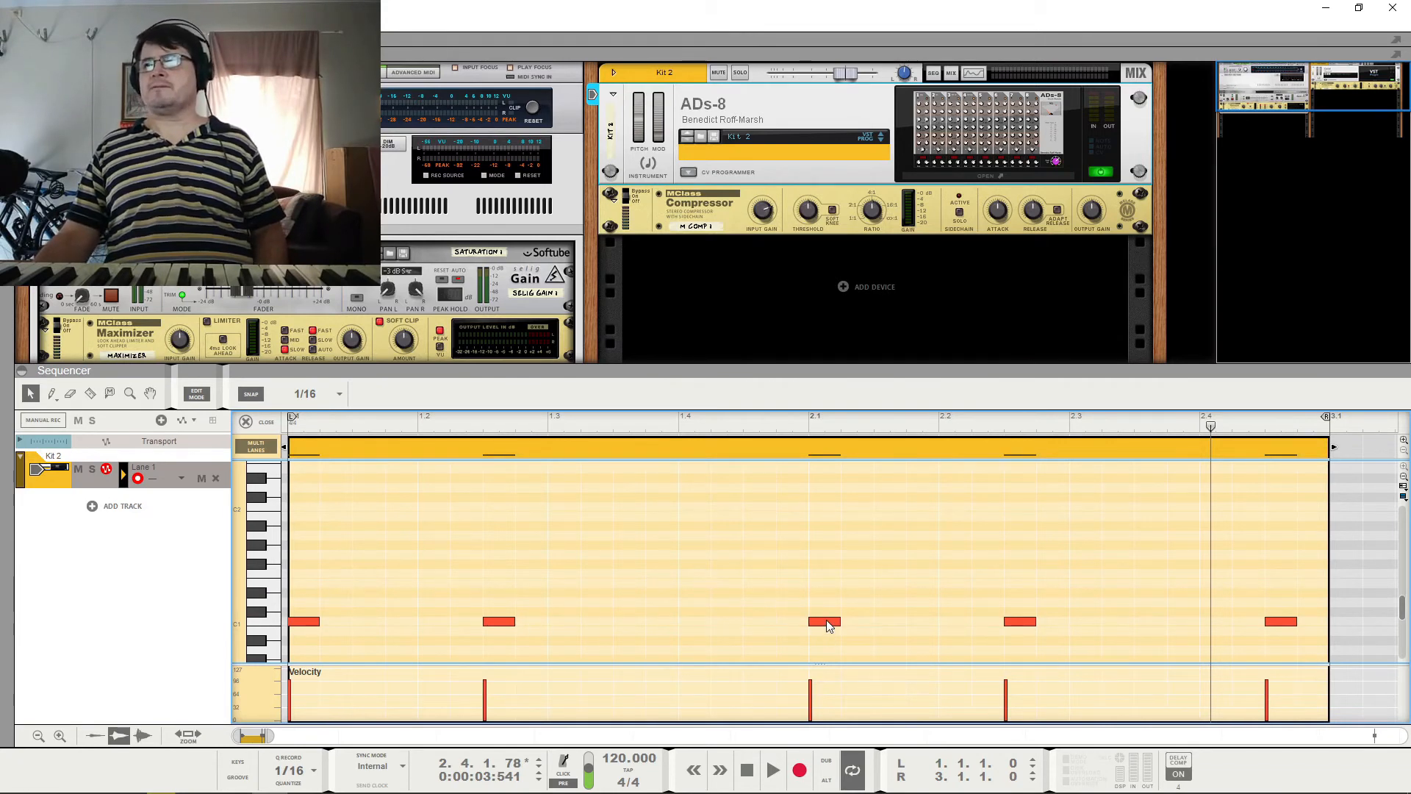
drag(826, 620, 695, 621)
drag(1033, 627, 826, 623)
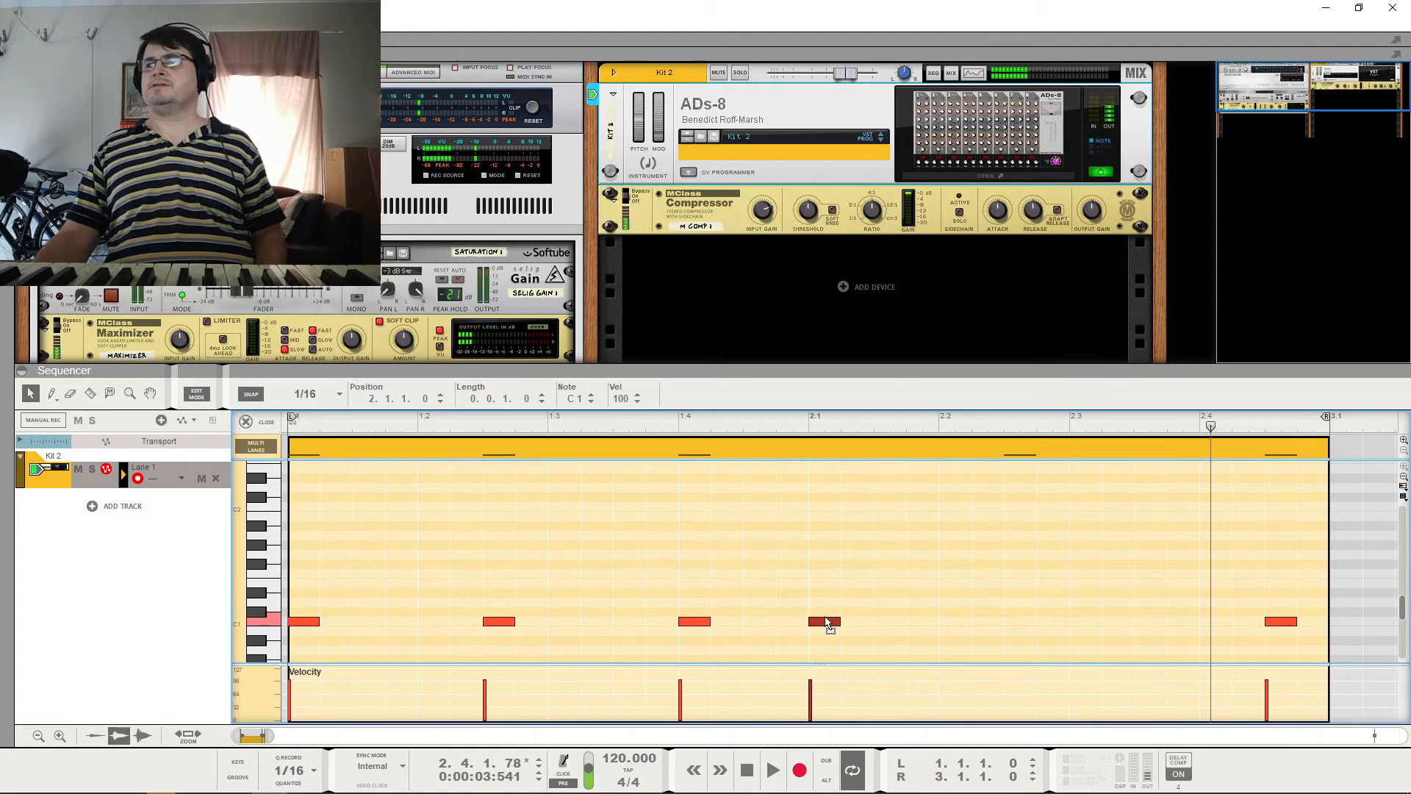
drag(1269, 628, 570, 621)
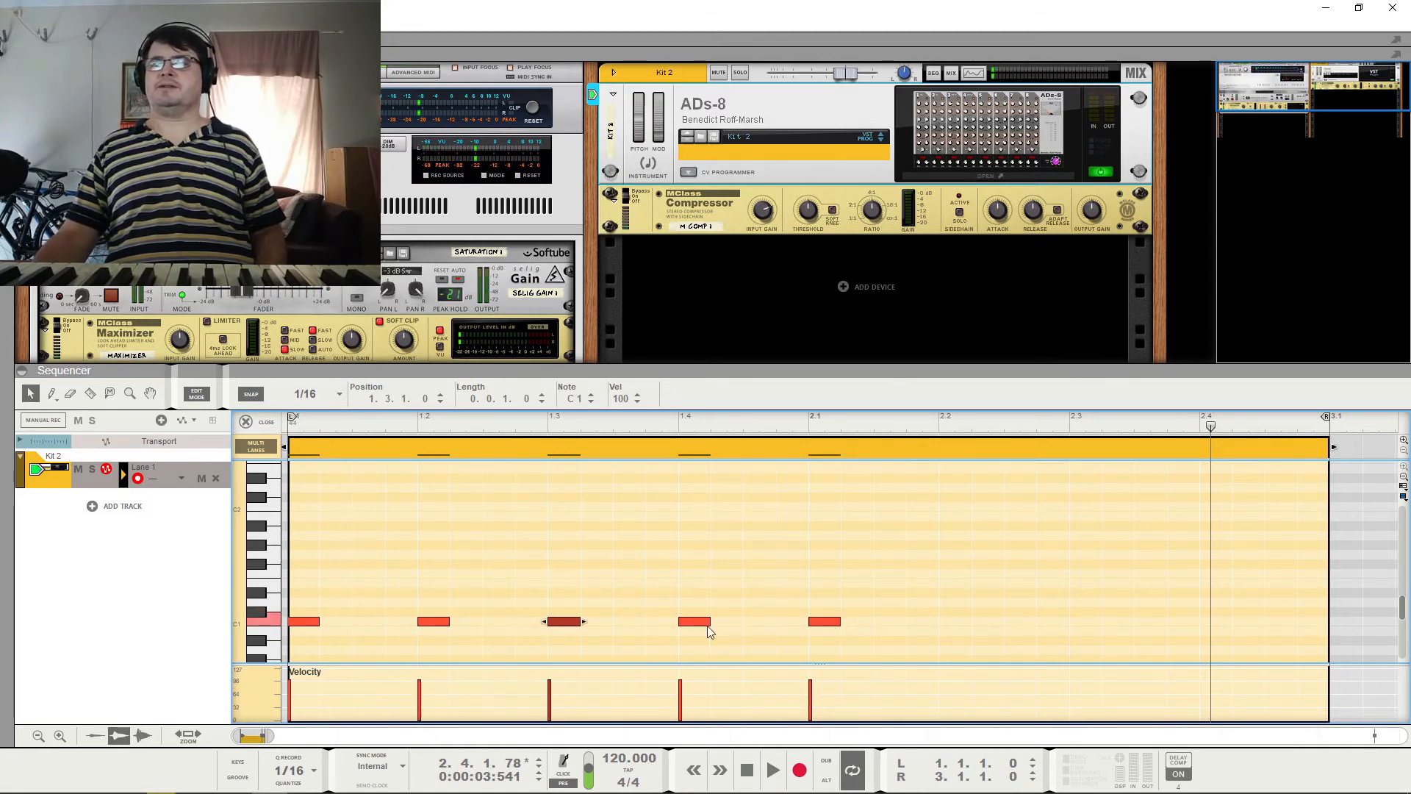
Replace the C1 note at 2.1.1 with a copy of the first bar's four C1 notes and play the loop.
click(836, 623)
key(Delete)
mouse_move(836, 609)
mouse_down()
mouse_move(290, 627)
mouse_move(820, 625)
mouse_up()
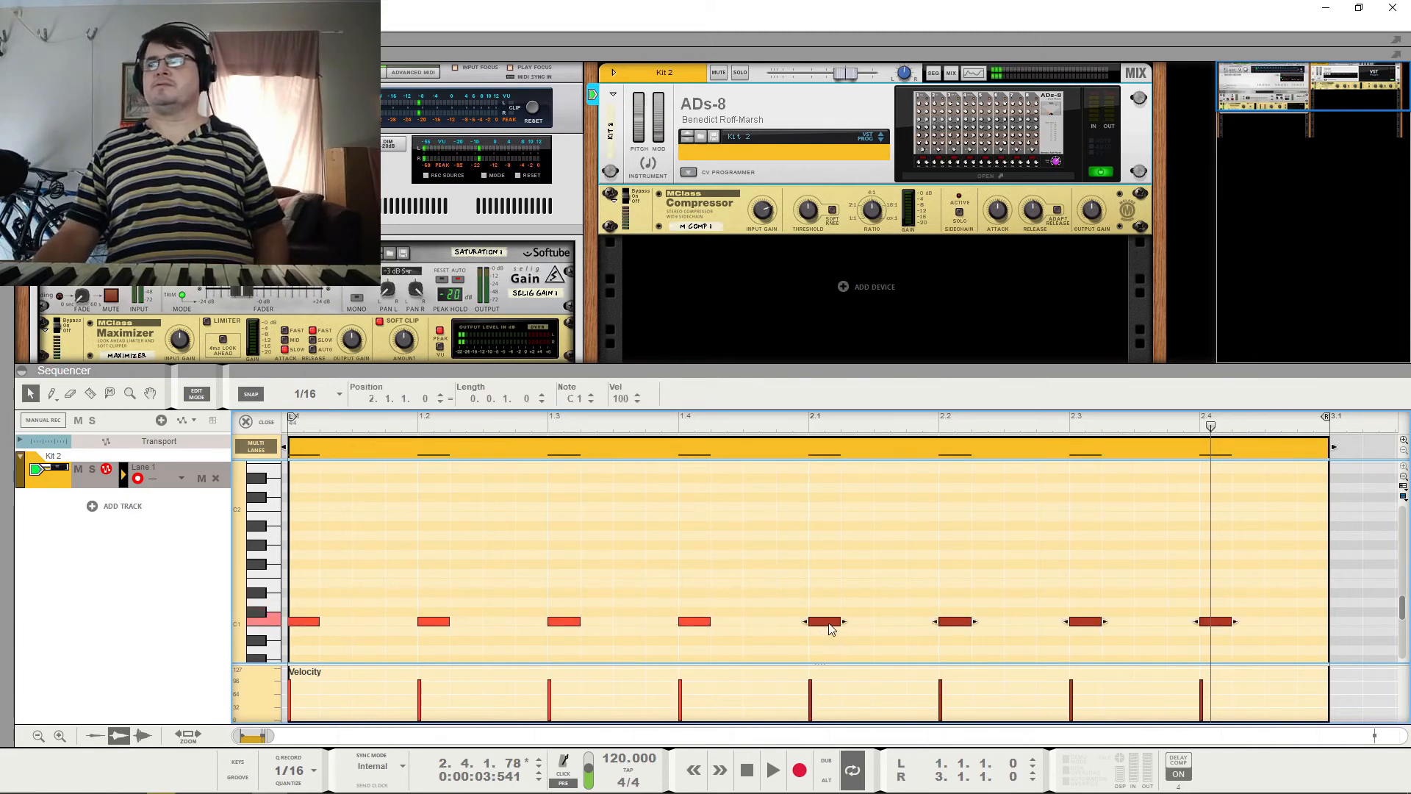
key(space)
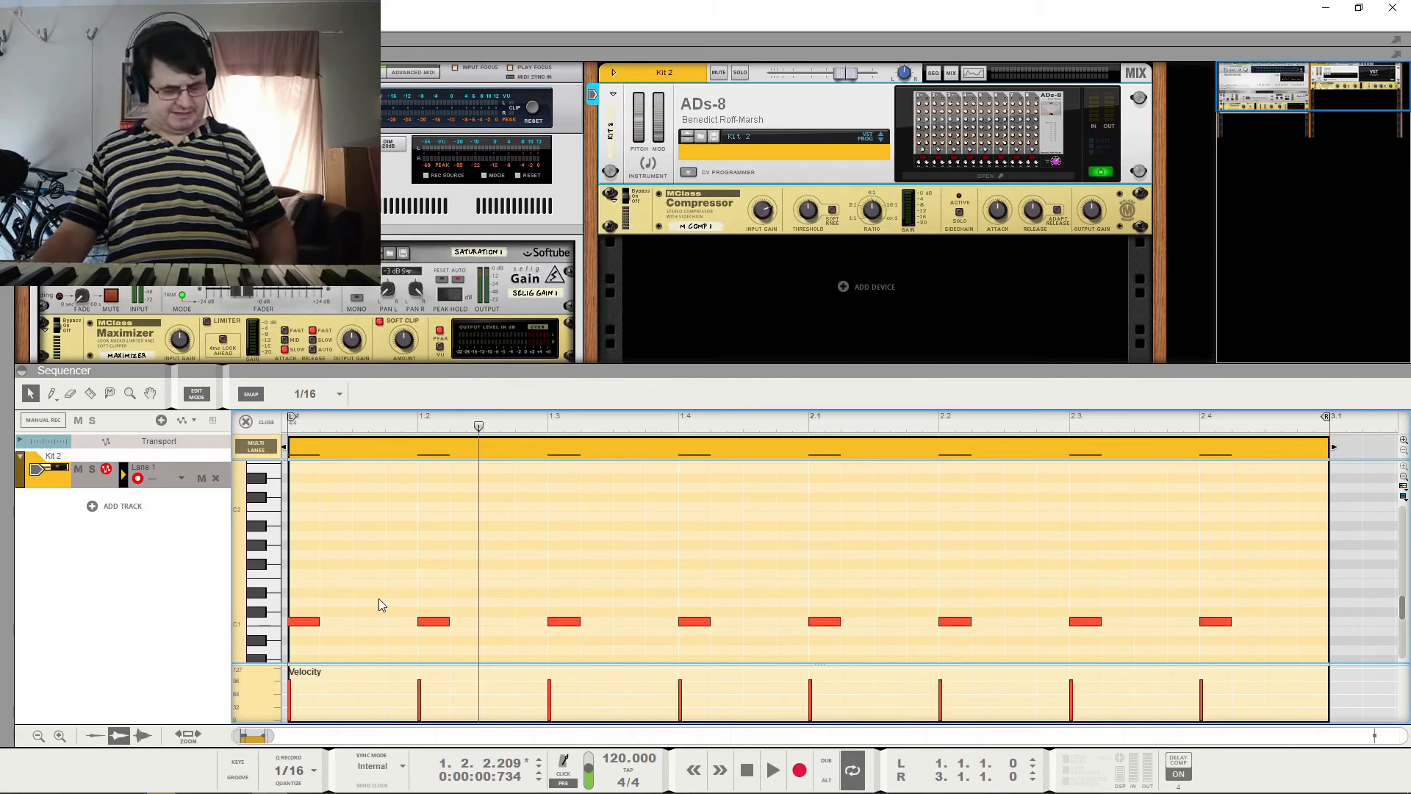
Clear all notes and place D#1 at 1.1.1, C#1 at 1.2.1, D1 at 1.2.3 and E1 at 1.2.4.
key(ctrl+a)
key(Delete)
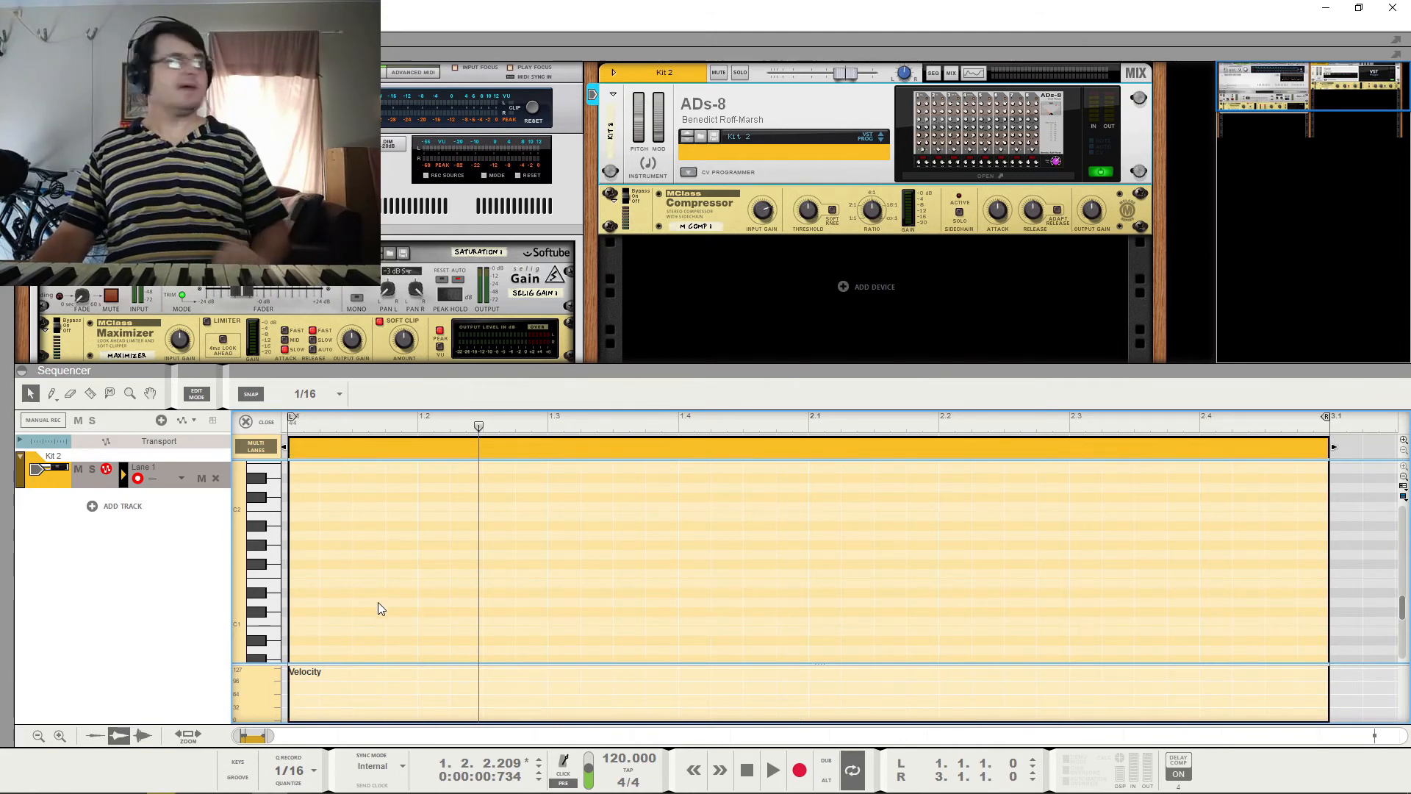
click(294, 590)
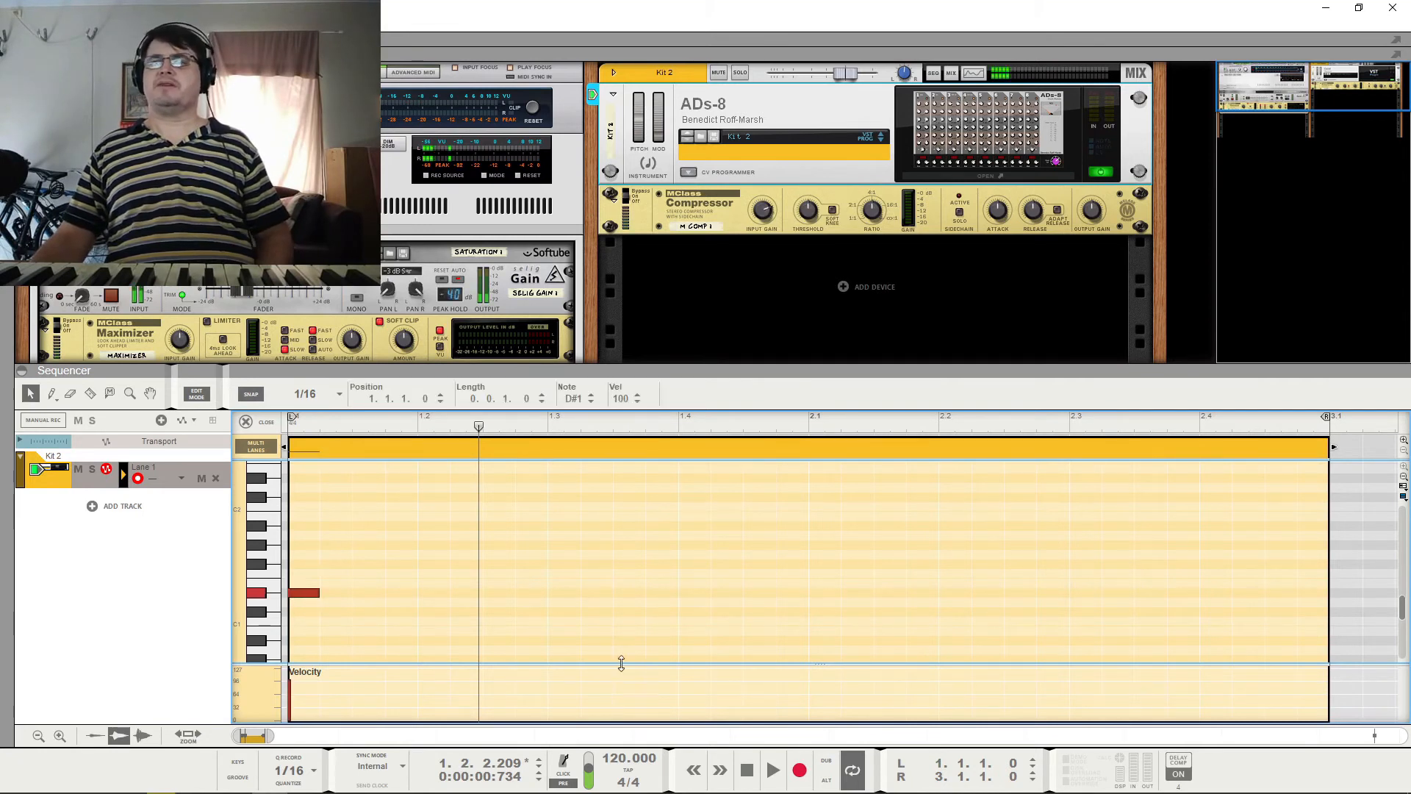
click(425, 612)
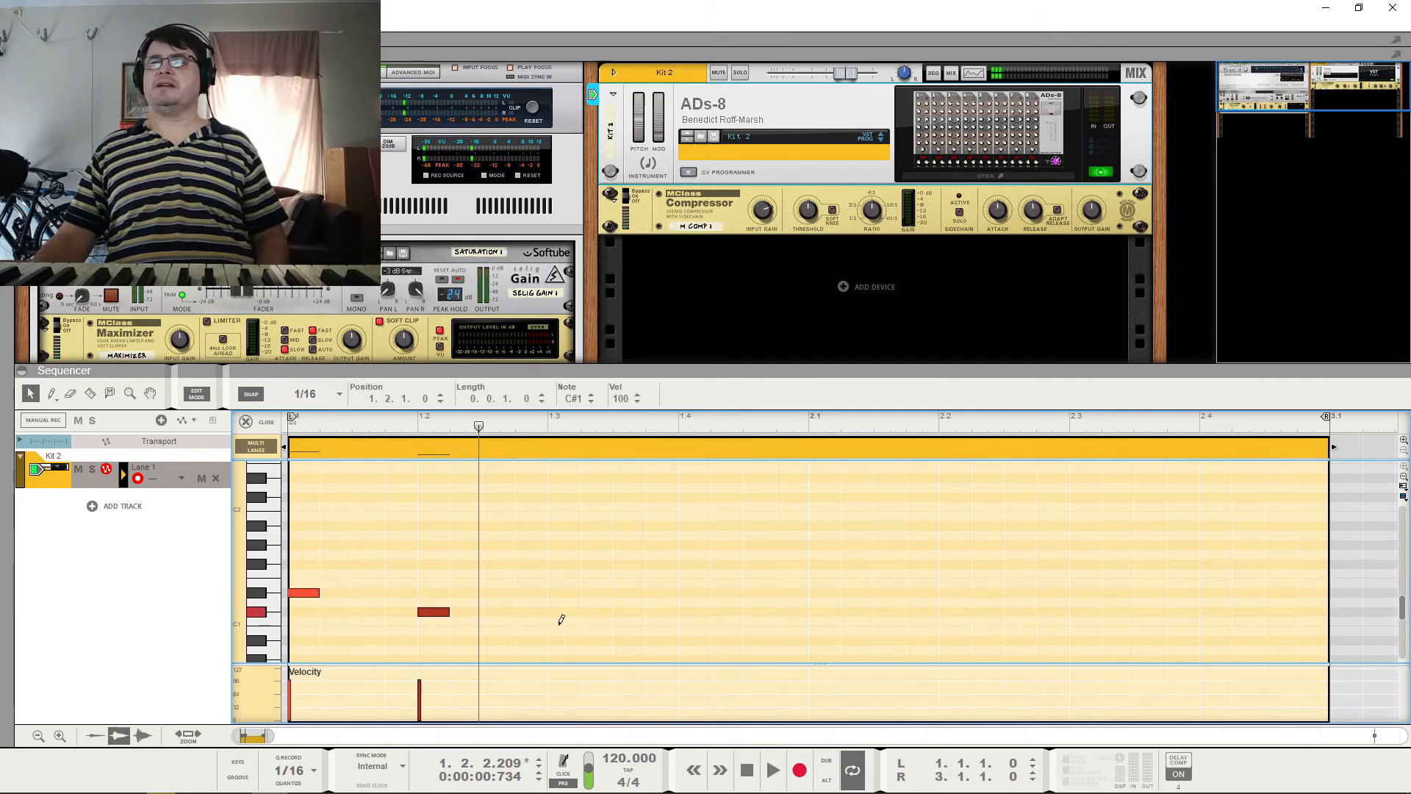
click(490, 601)
click(532, 592)
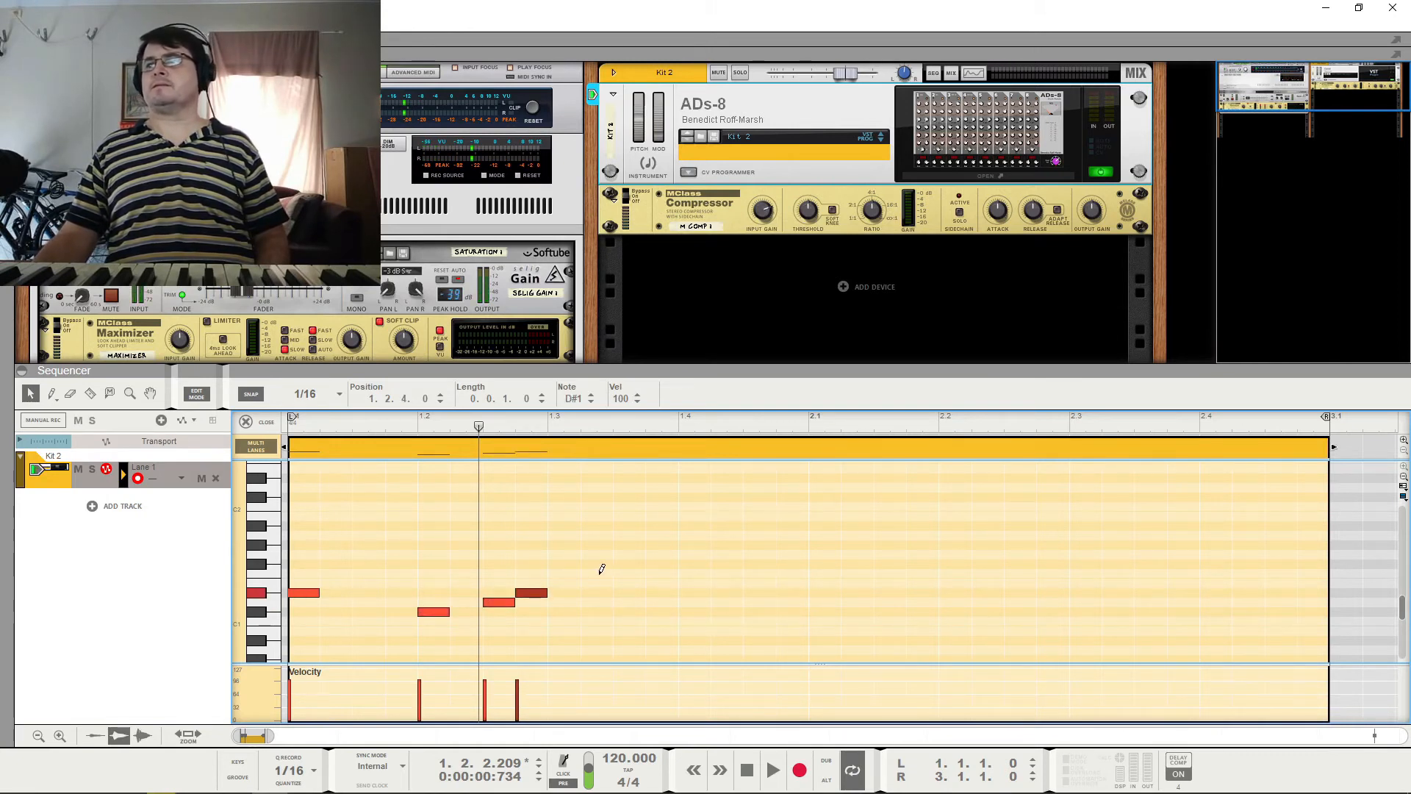
drag(543, 593, 551, 586)
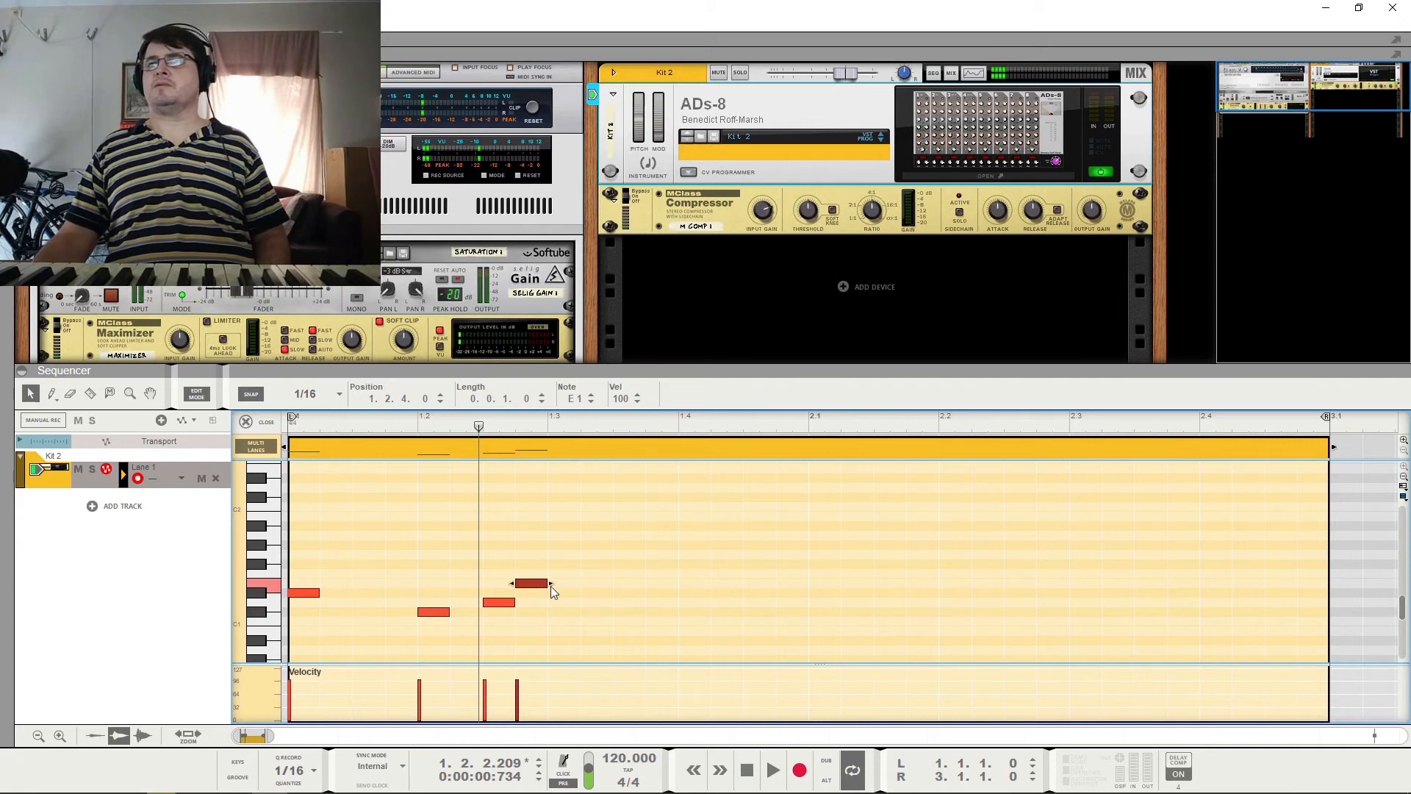
Add F1 at 1.3.3, E1 at 1.4.1, E1 and C#1 at 2.1.1, and G1 at 2.1.3.
click(622, 574)
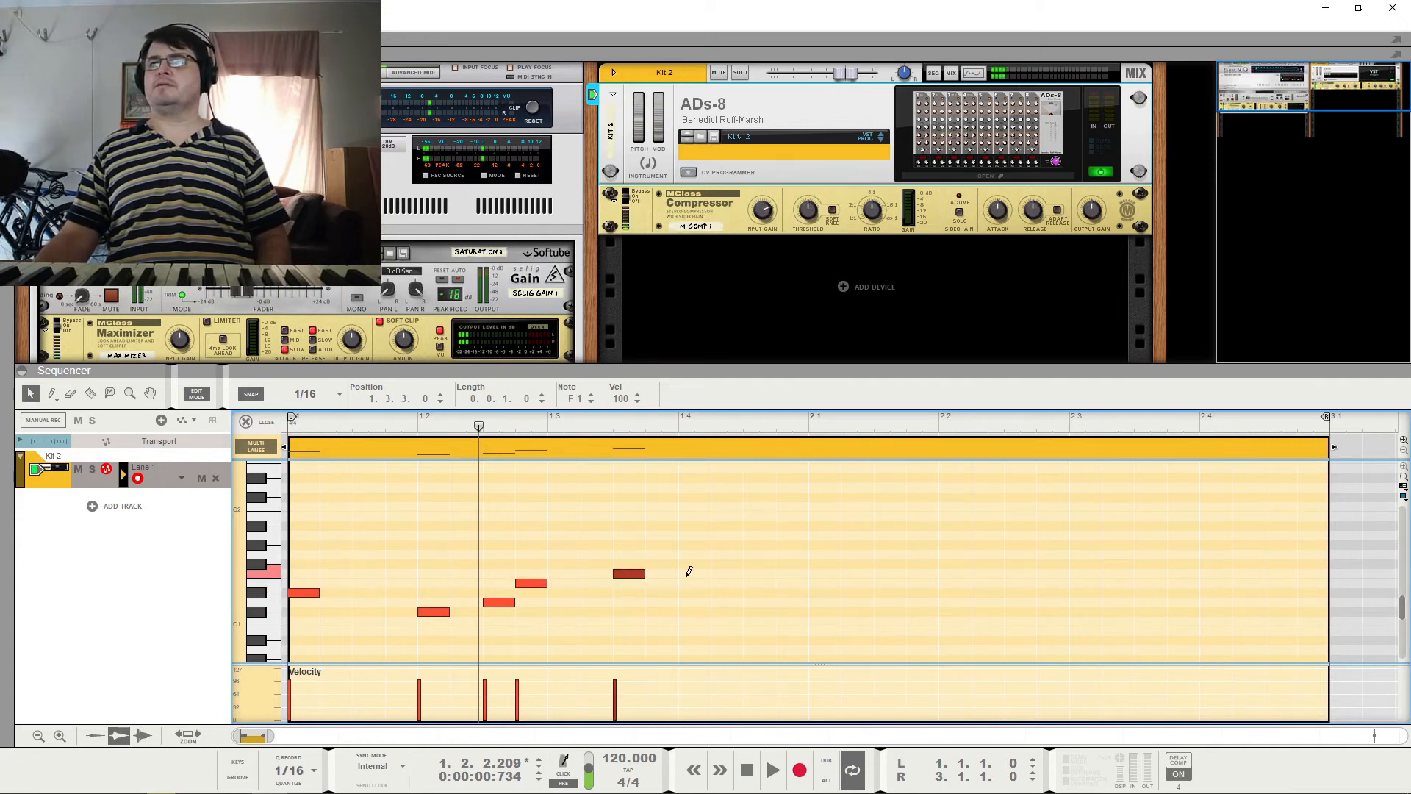
click(704, 583)
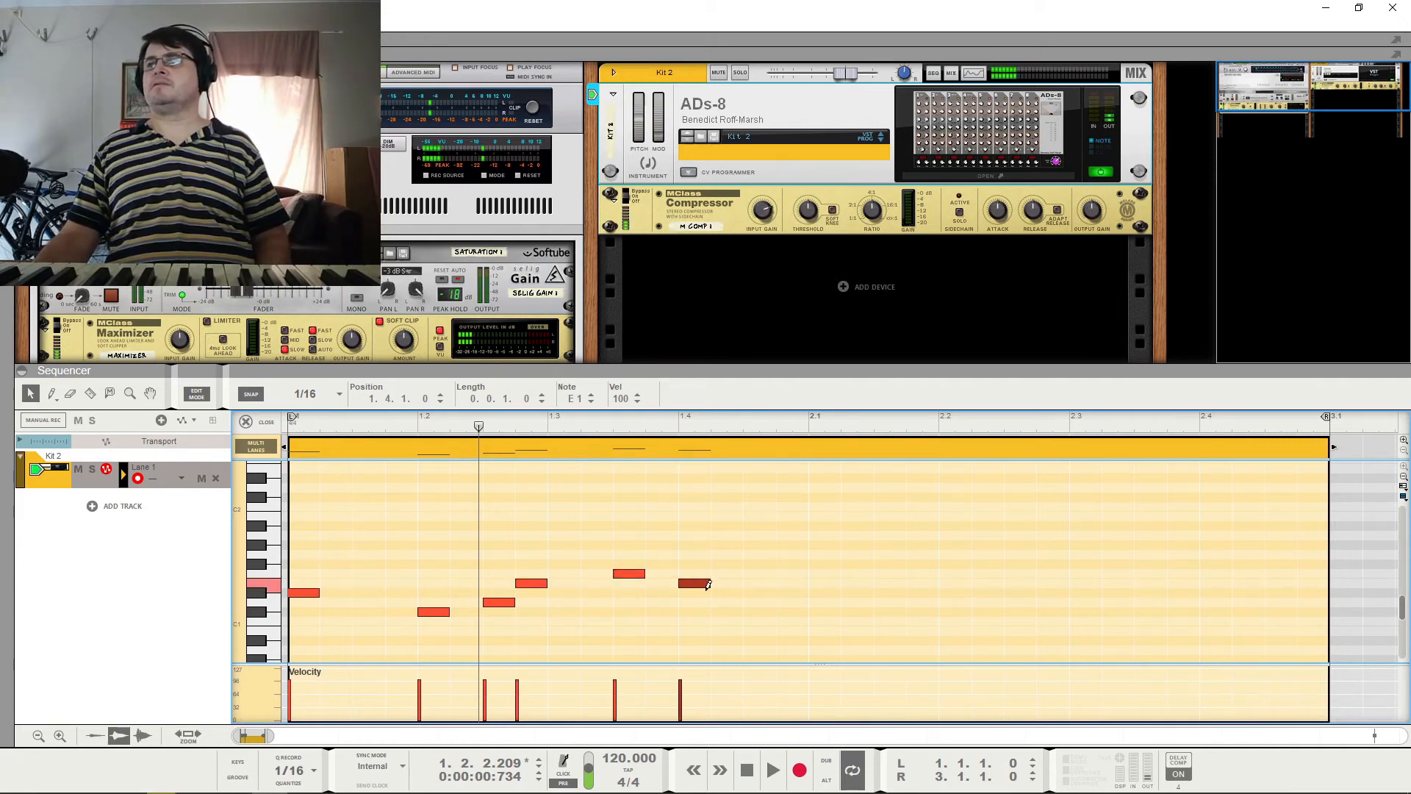
click(812, 582)
click(818, 611)
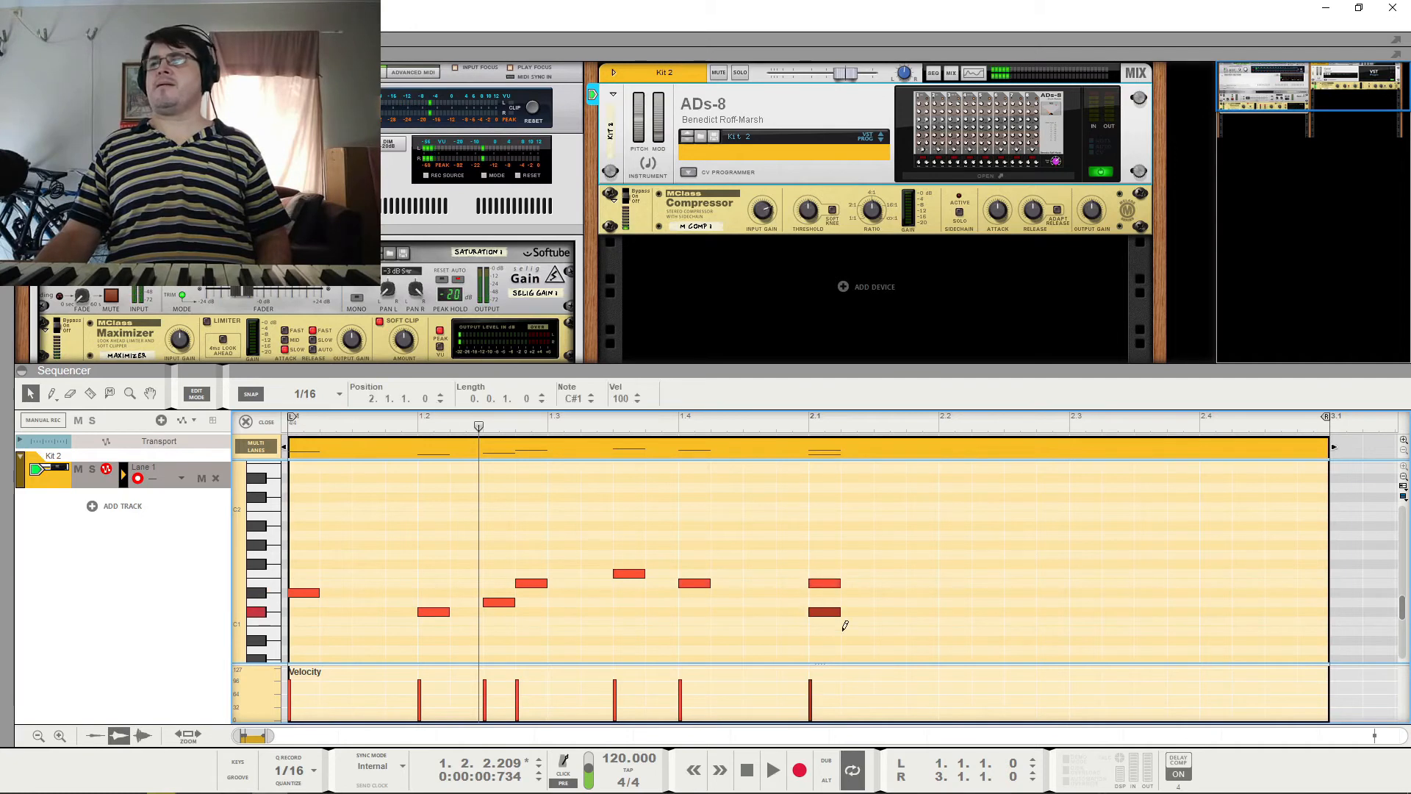
click(890, 554)
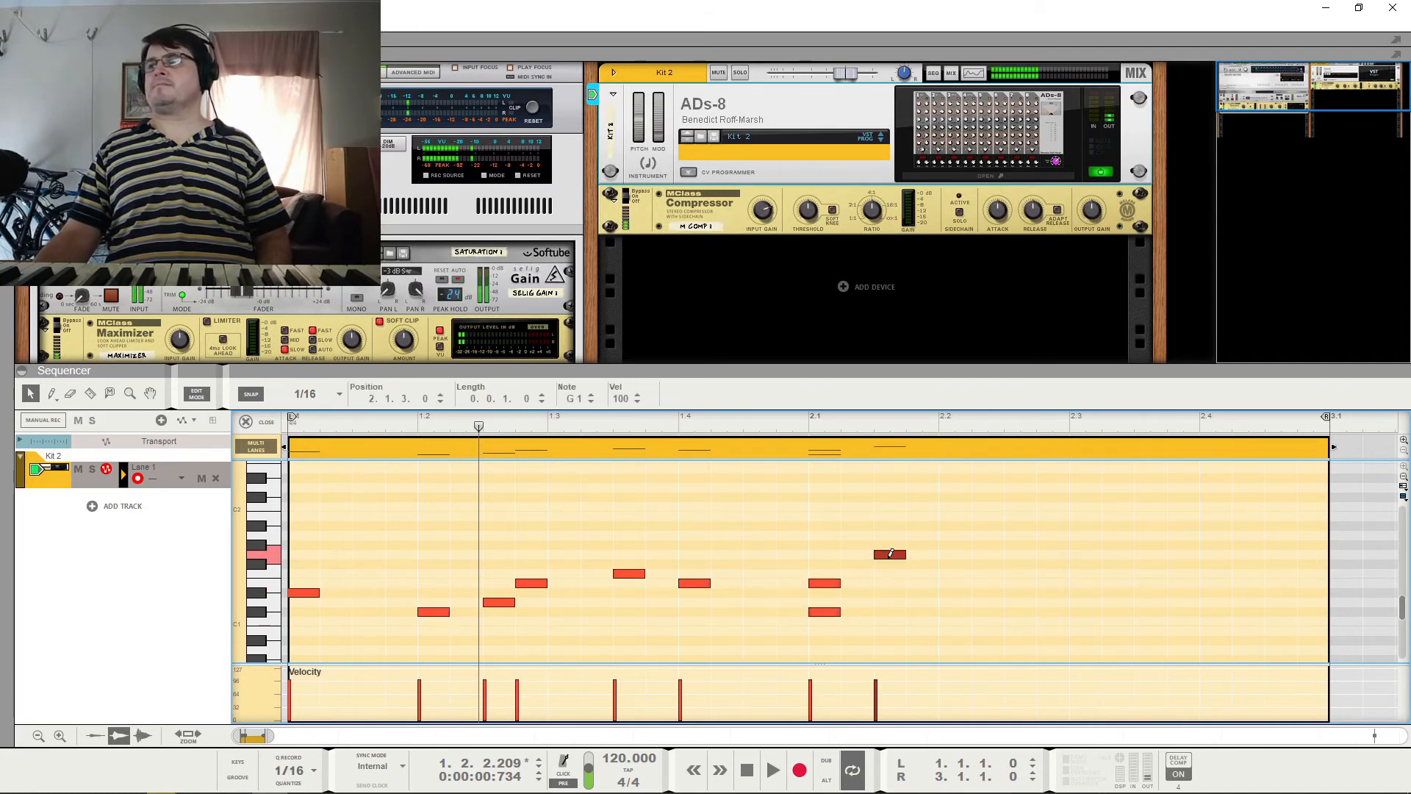
Add C1 notes at 2.2.1 and 2.3.3, and E1 notes at 2.3.4, 2.4.2 and 2.4.3.
click(947, 620)
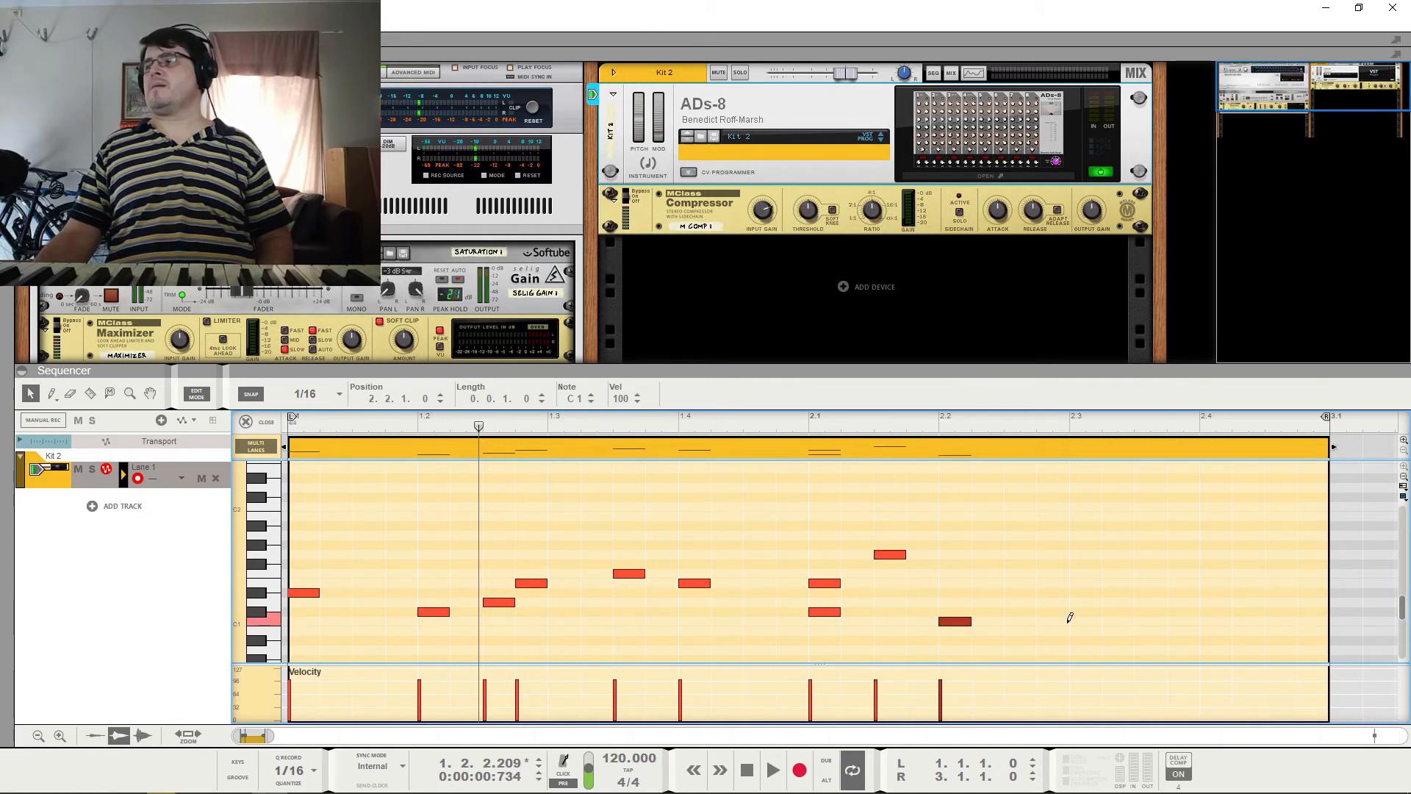
click(1143, 620)
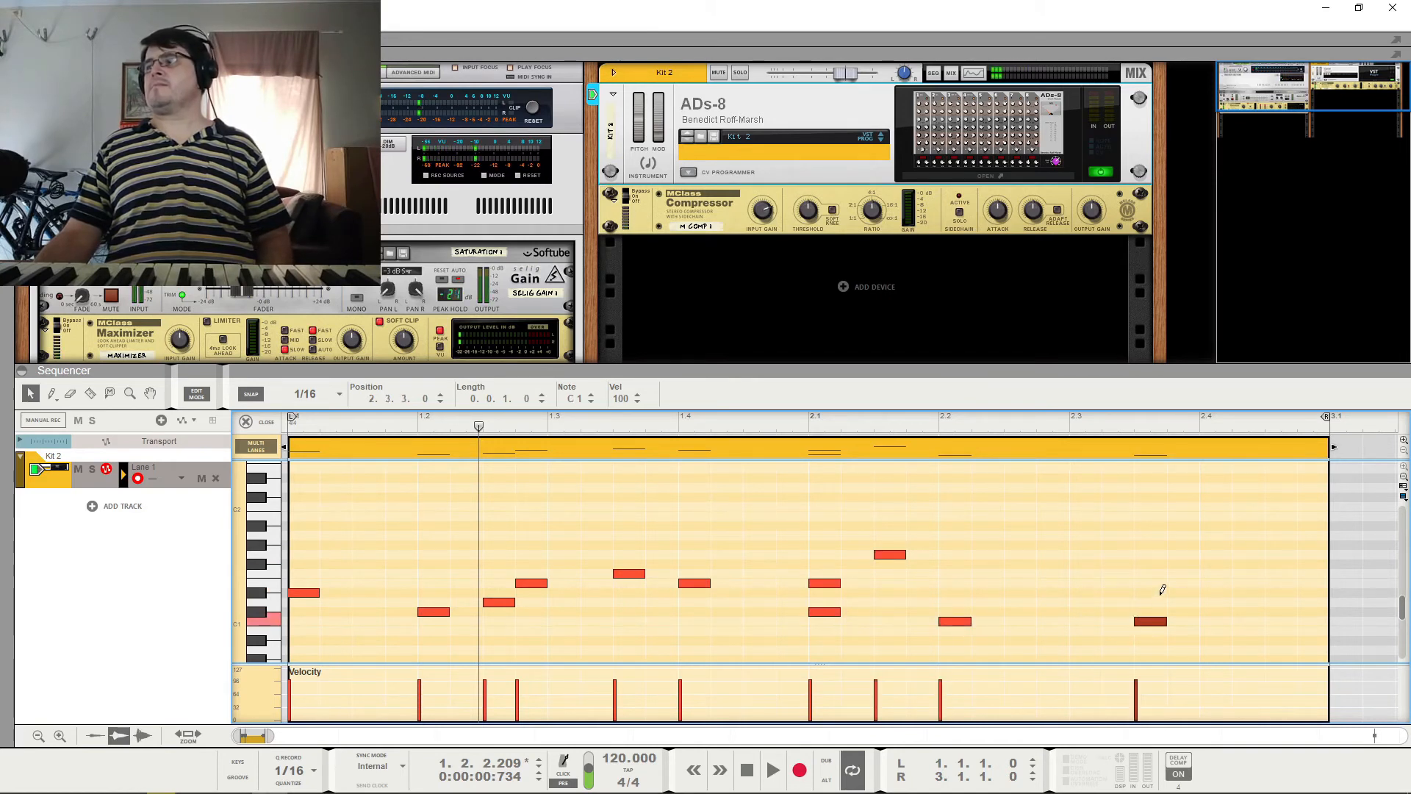
click(1181, 583)
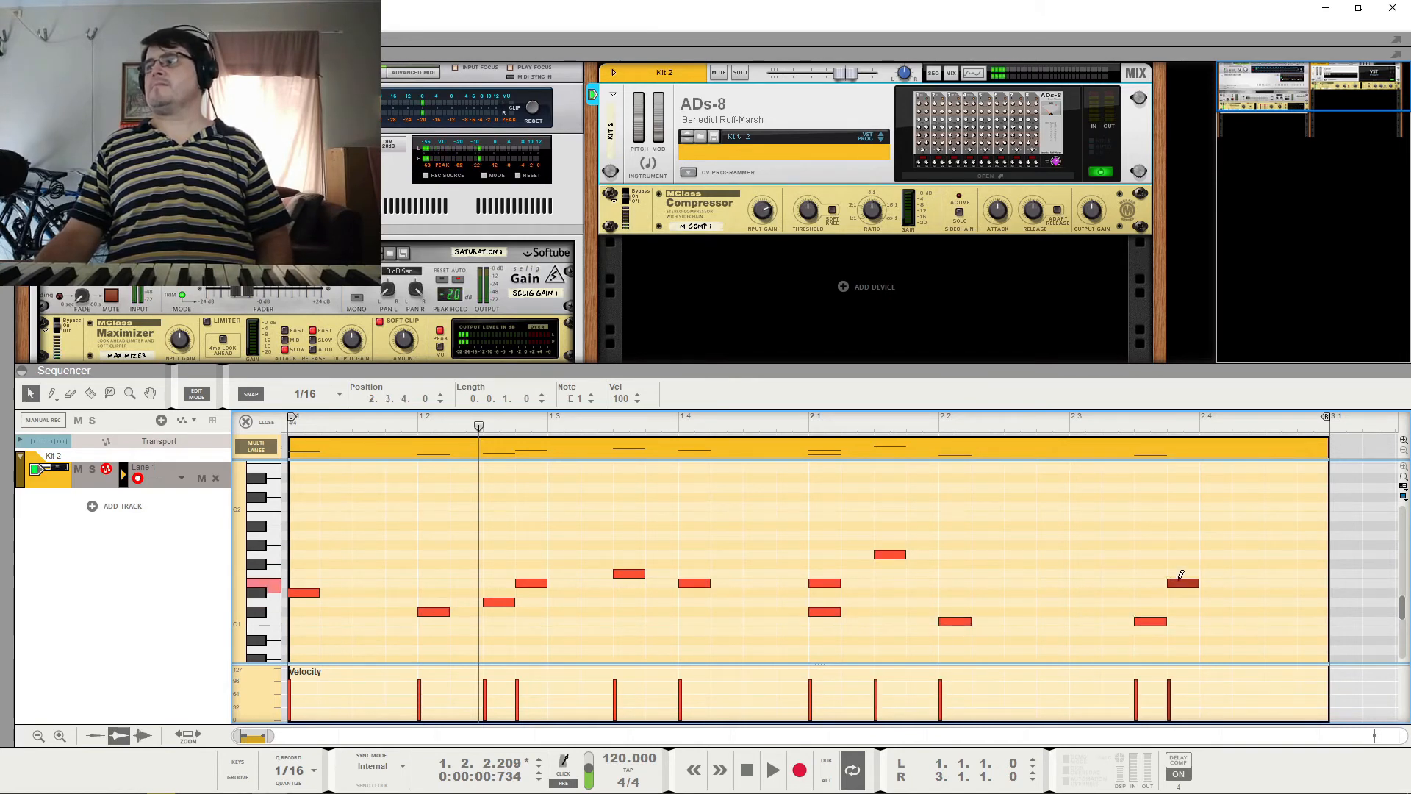
click(1257, 582)
click(1277, 583)
Reduce the velocity of the E1 note at 2.4.2 to about half and add D1 at 2.4.4.
click(1235, 701)
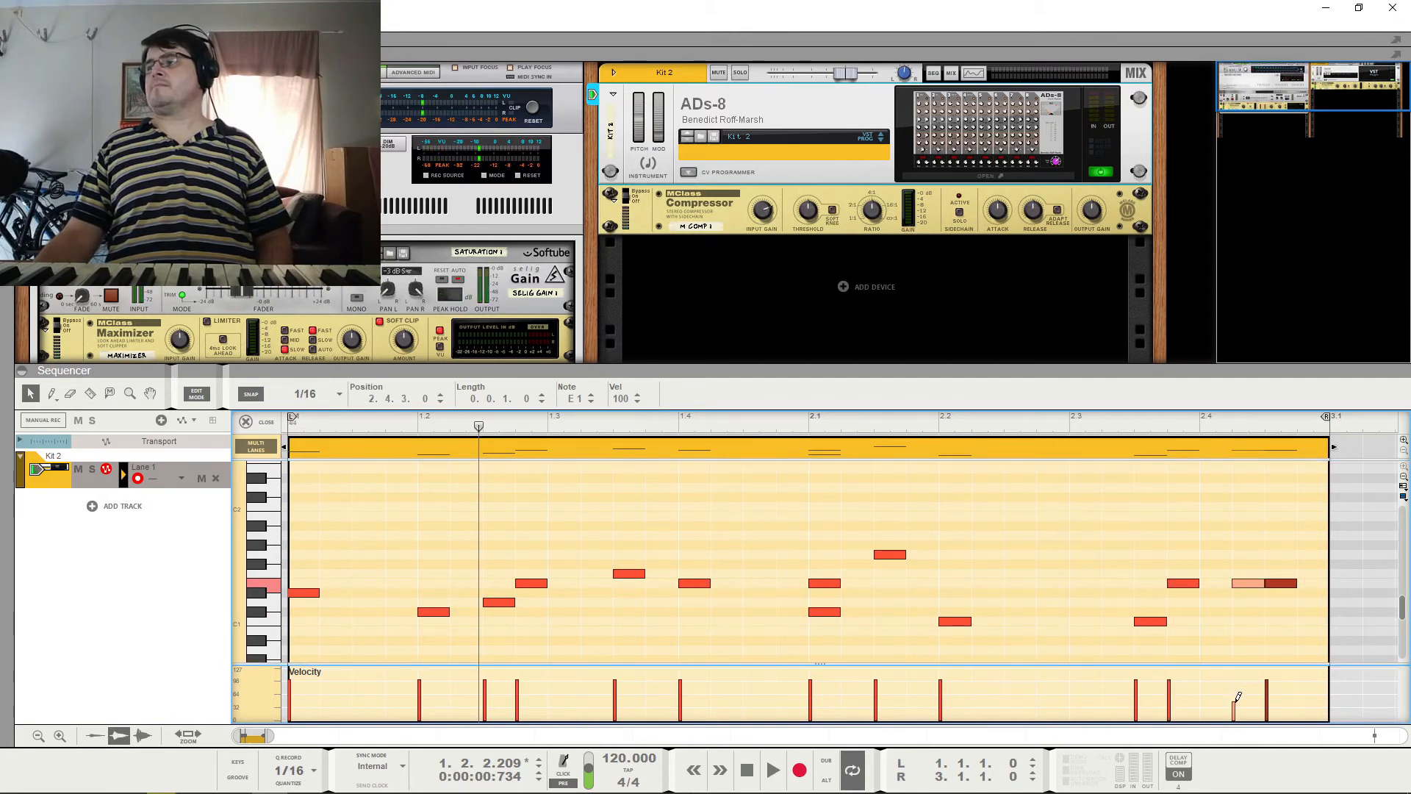
click(1306, 611)
drag(1311, 619, 1308, 606)
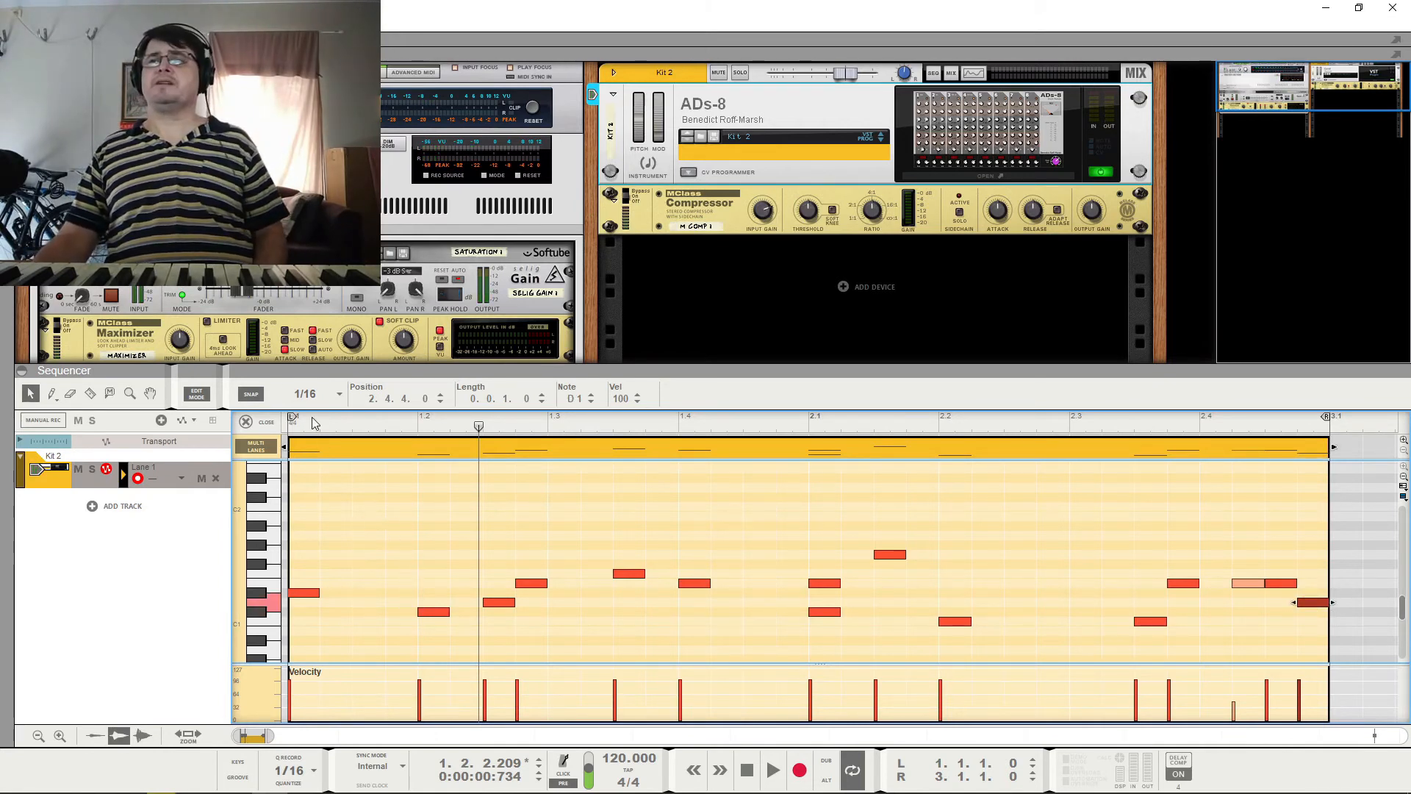
Return the playback position to 1.1.1 and audition the two-bar loop.
click(290, 423)
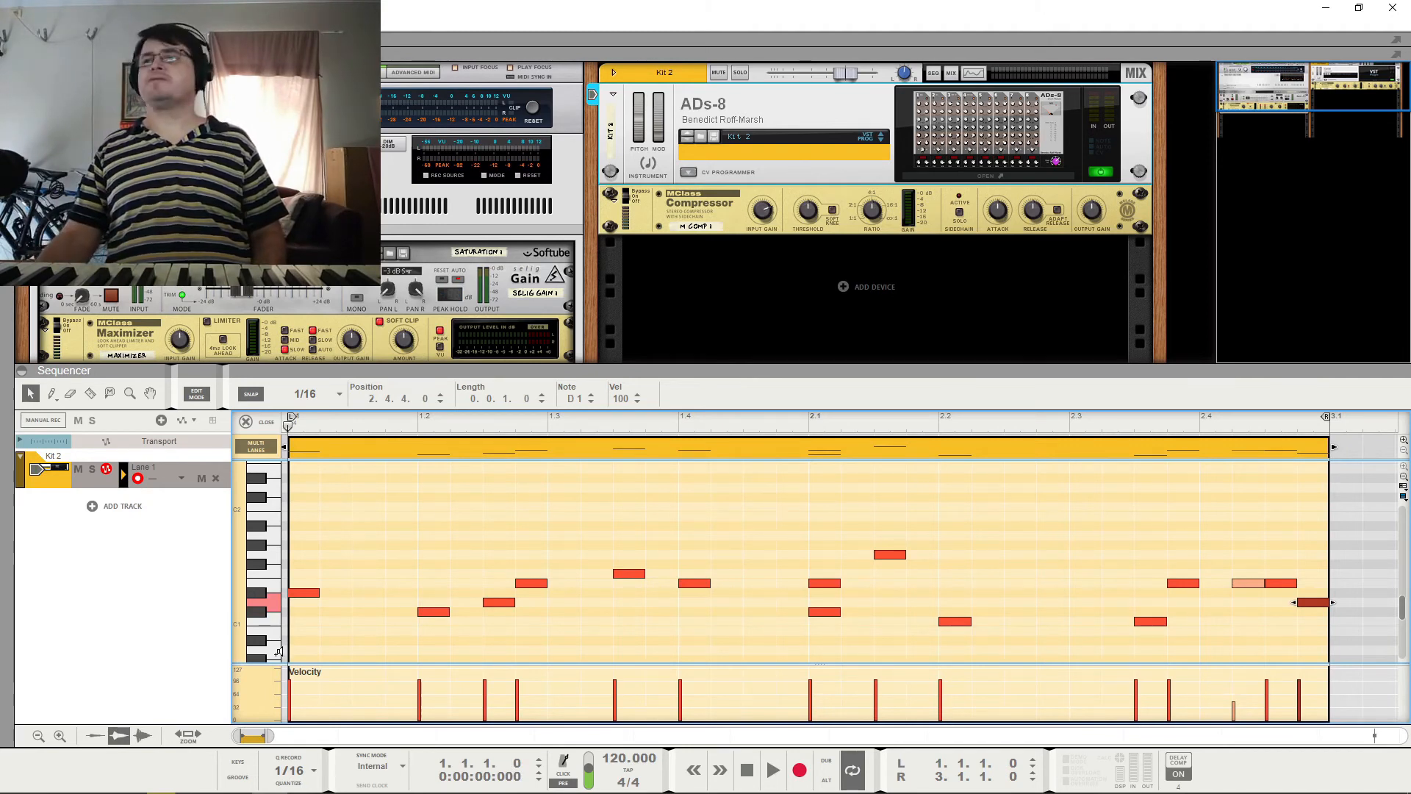
key(space)
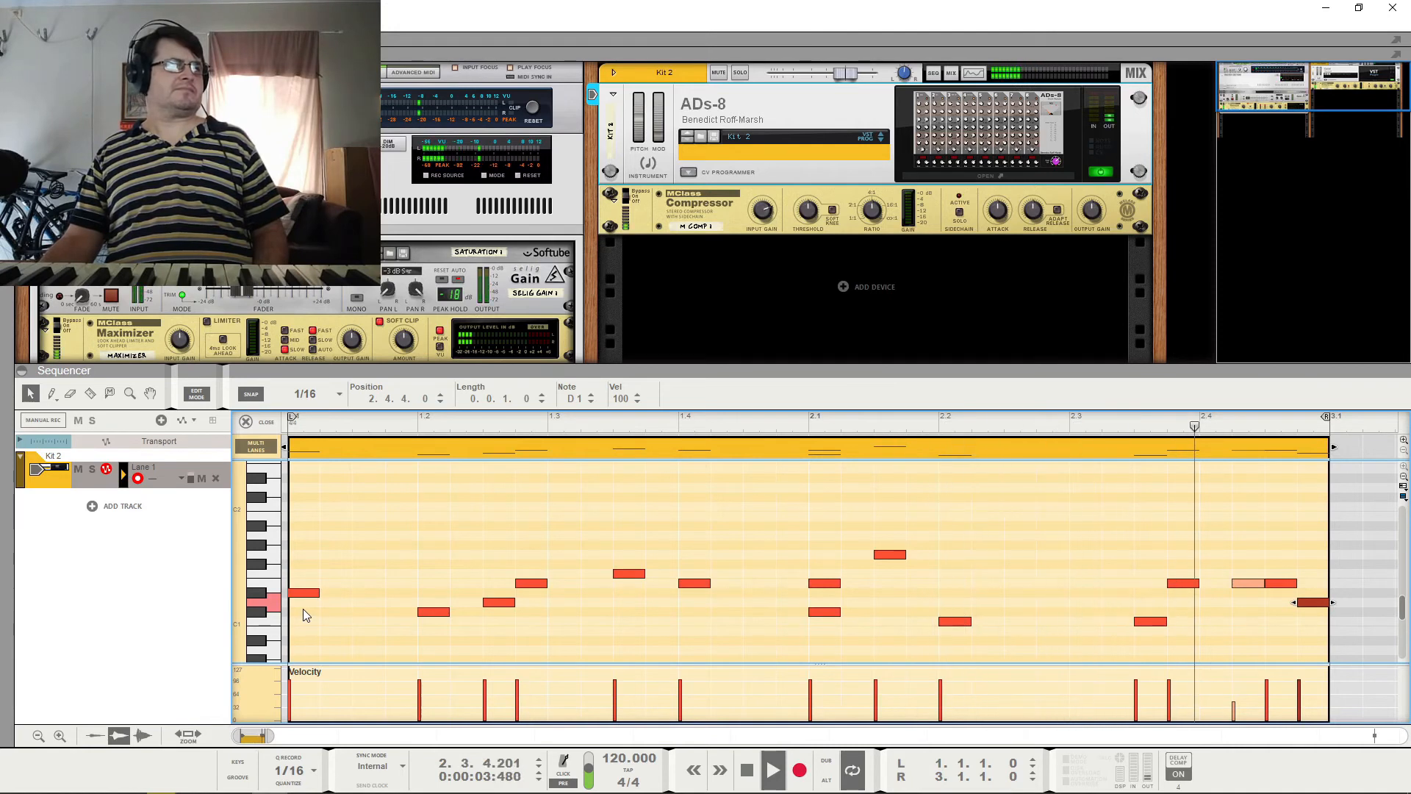
key(space)
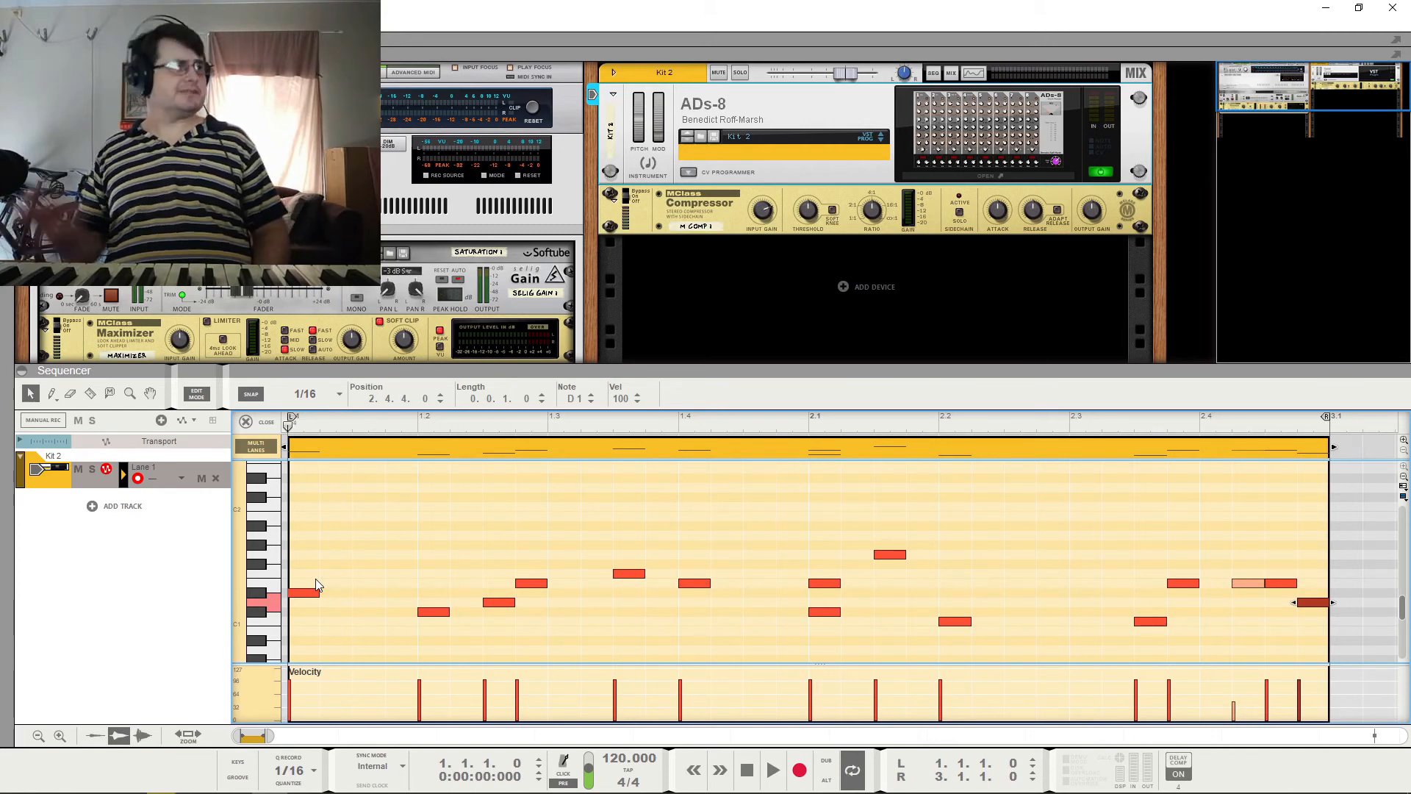
key(space)
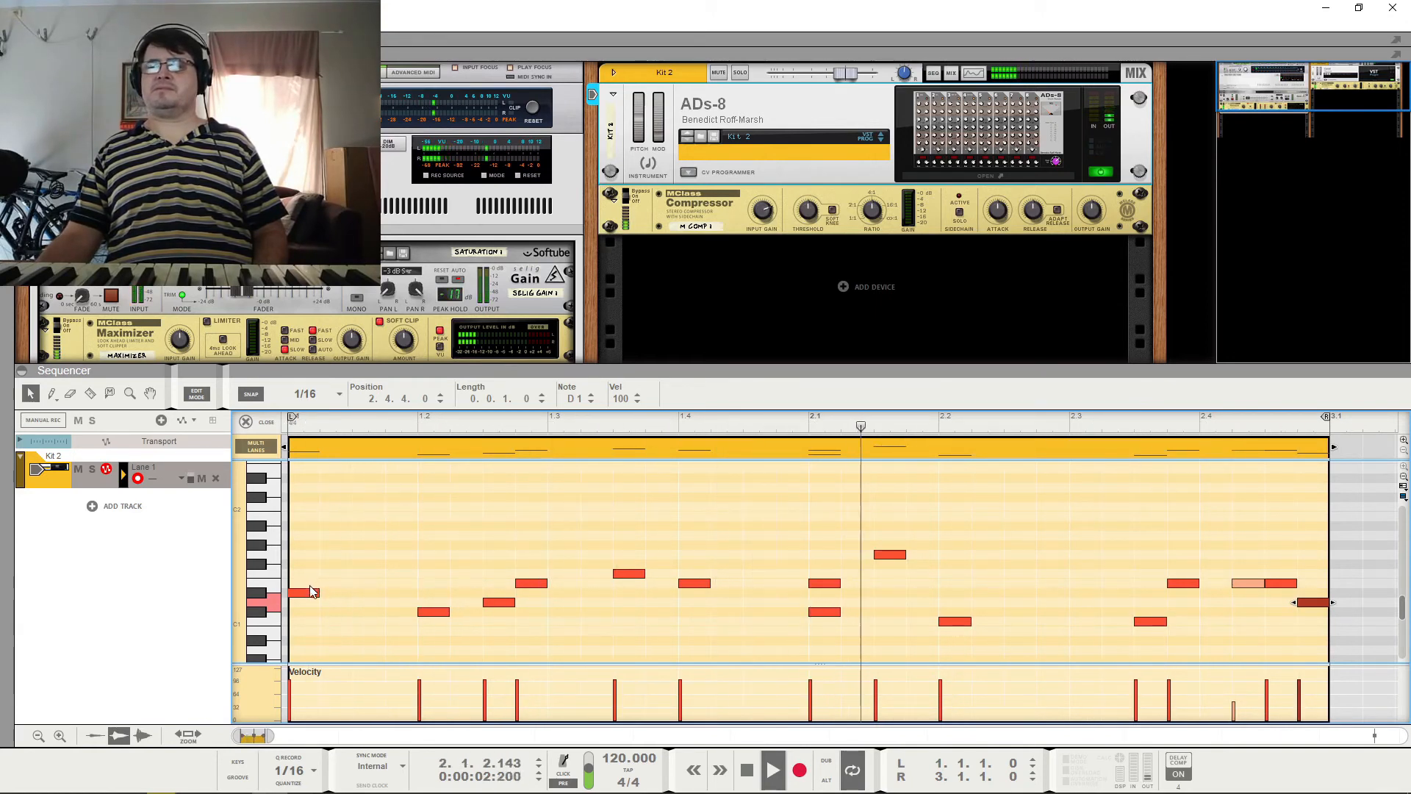
key(space)
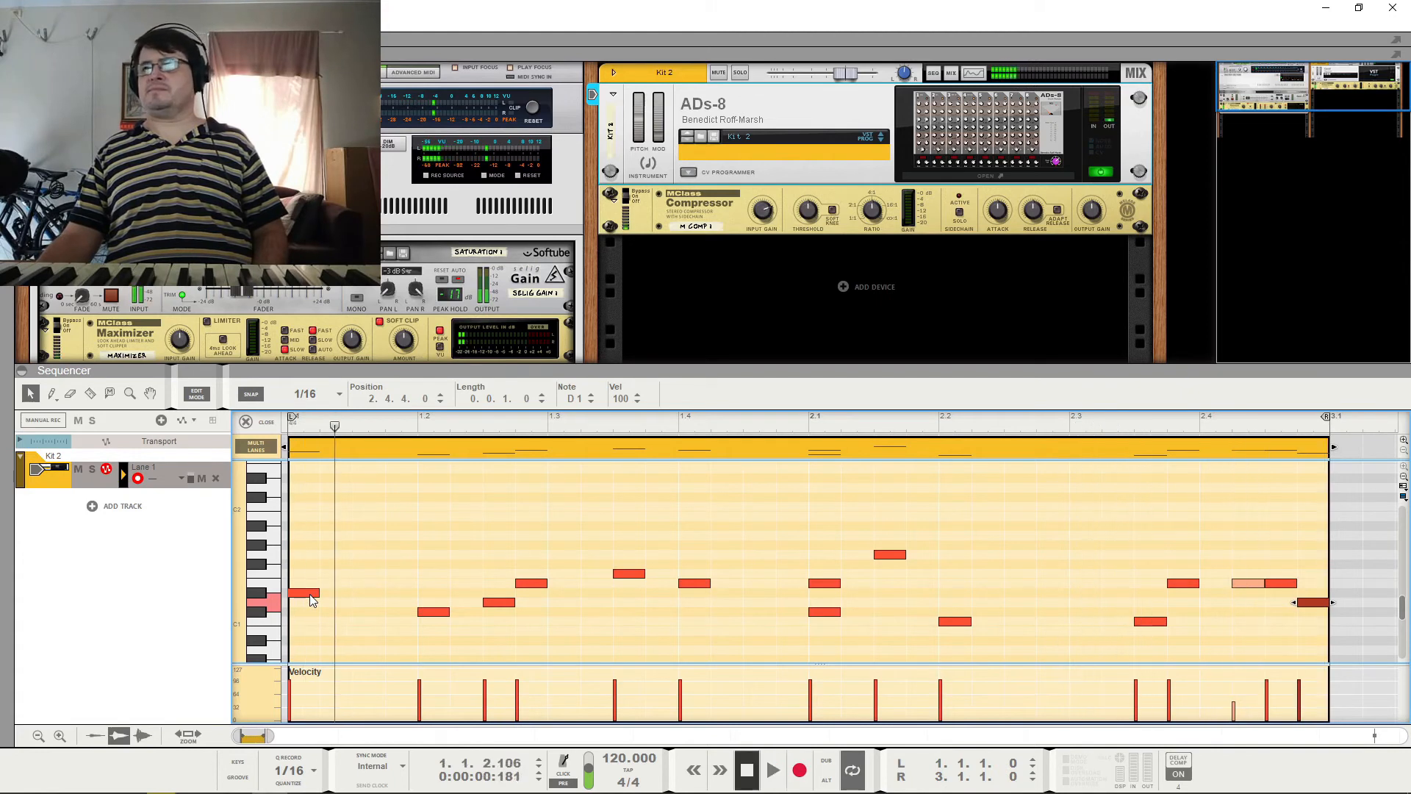
Move the D#1 note from 1.1.1 to 3.1.1, and shift all notes one beat earlier so the pattern starts at 1.1.1.
drag(310, 594, 431, 554)
scroll(496, 576, down, 3)
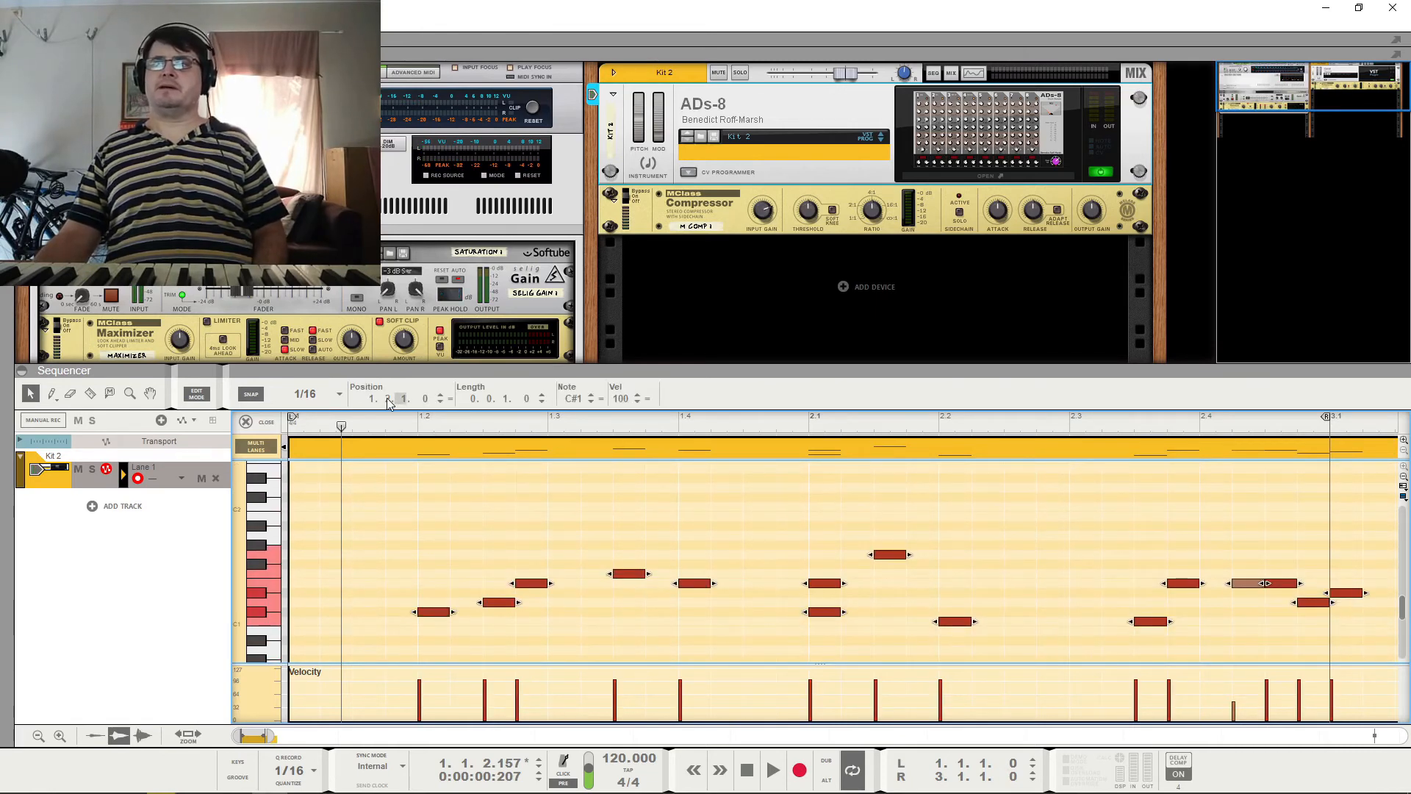
drag(381, 407, 376, 469)
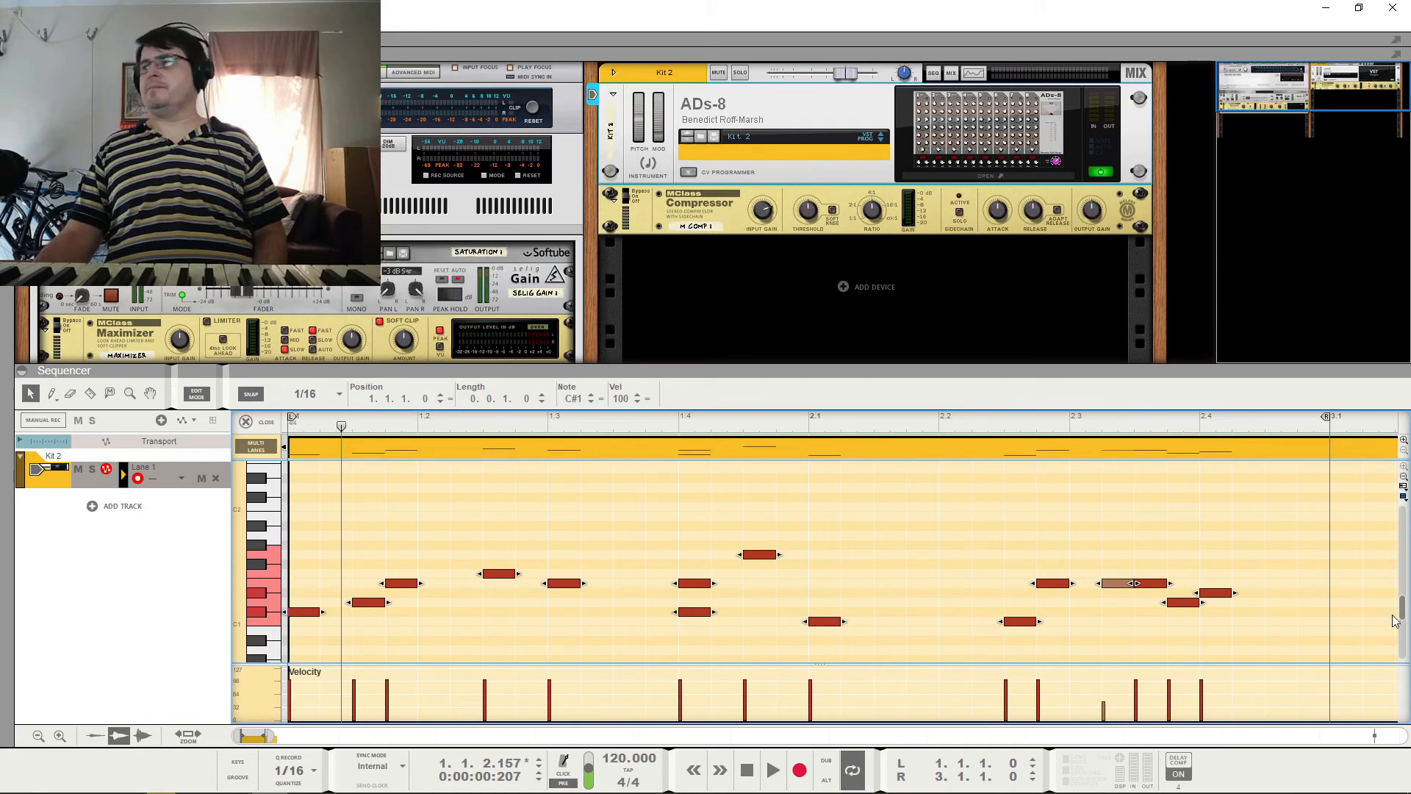
drag(1398, 617, 1402, 610)
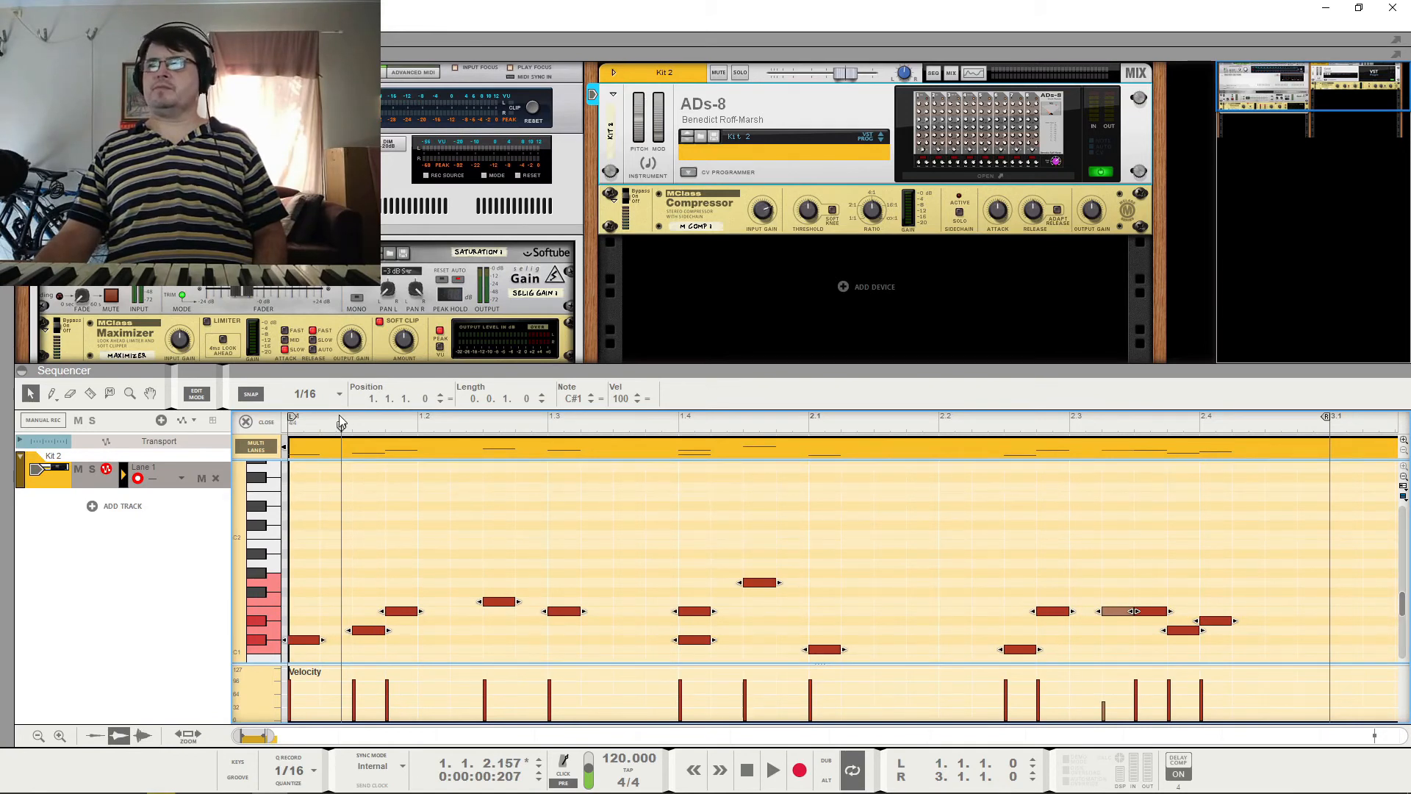
Play the shifted pattern and set the clip's length to 2 bars.
key(space)
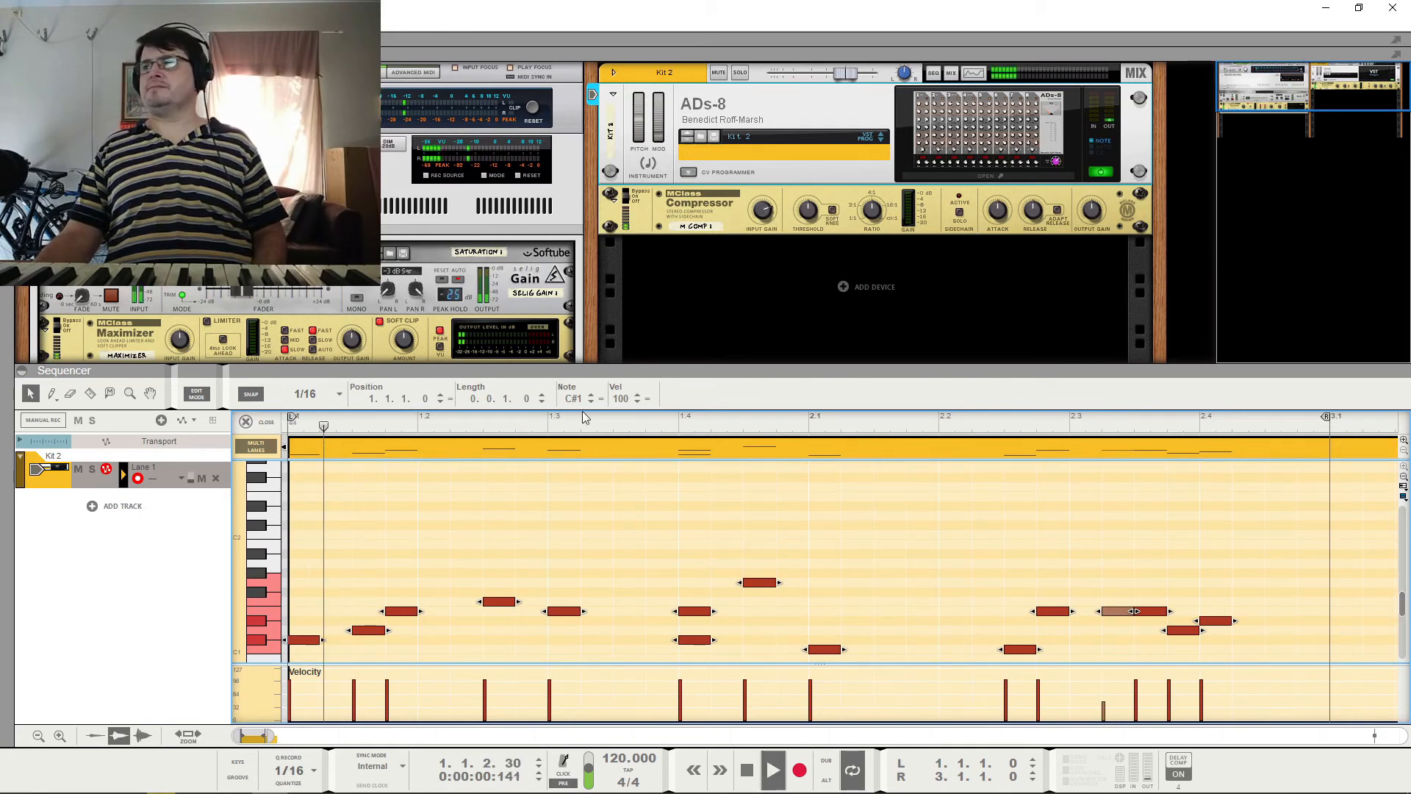
click(584, 444)
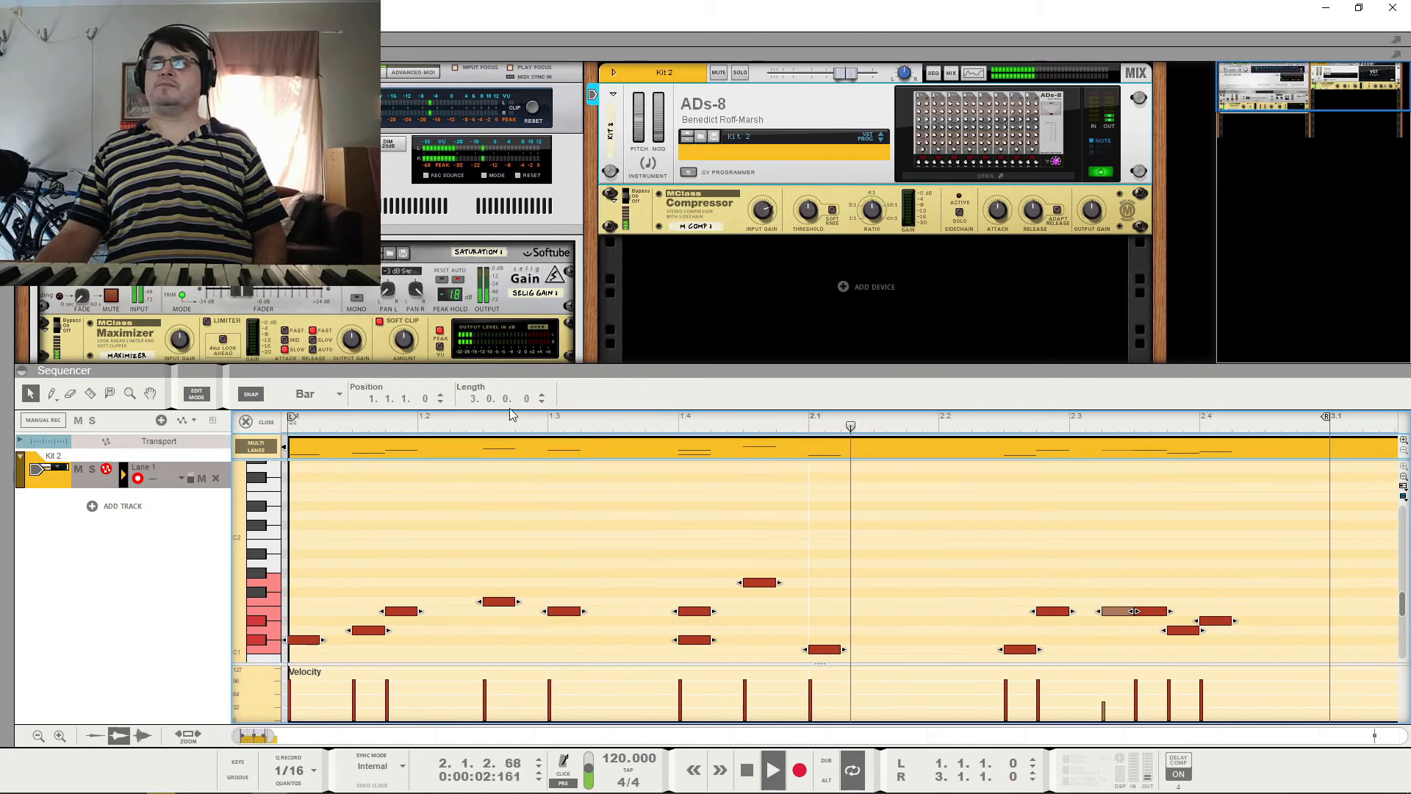
click(541, 402)
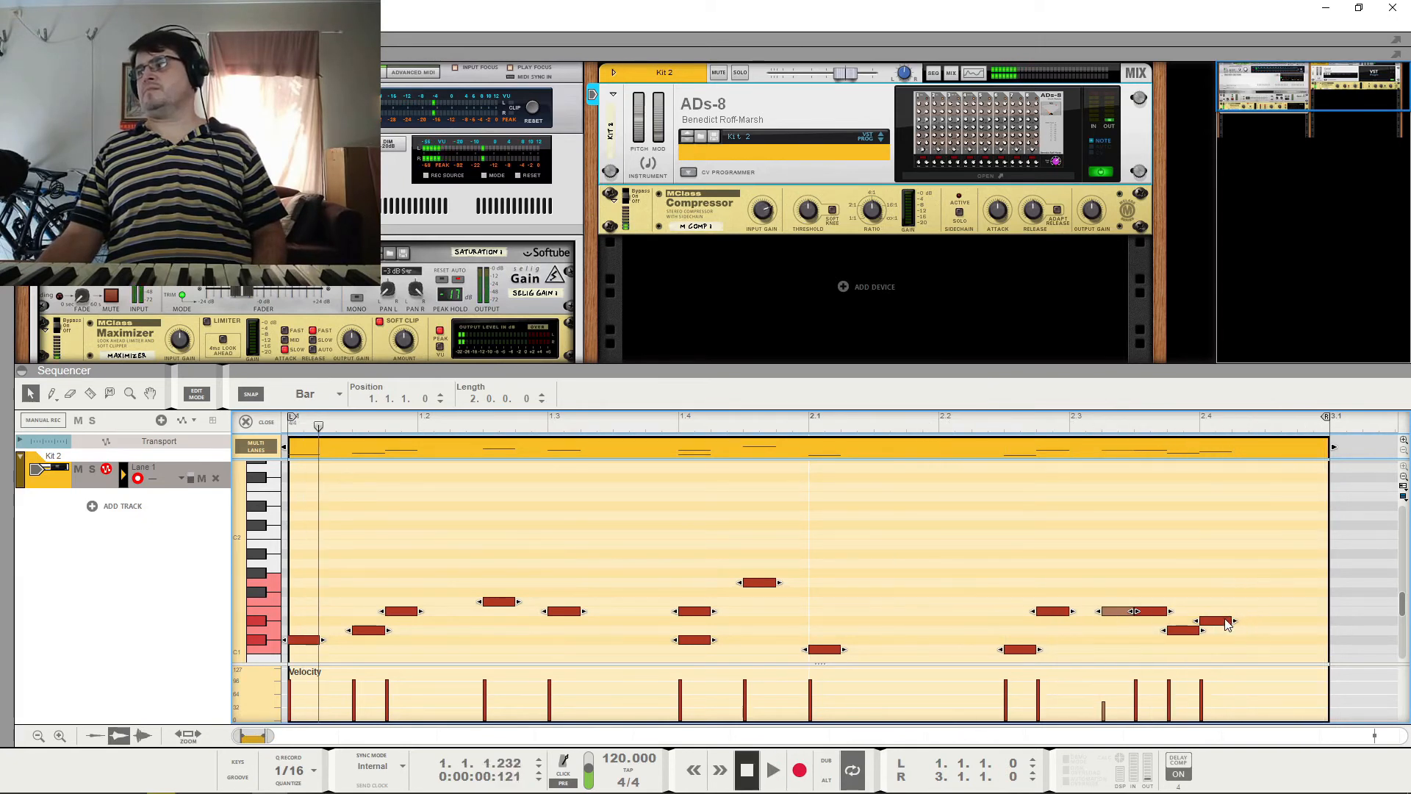
Move the D#1 note from 2.4.1 to 2.4.3 and play the loop.
key(space)
drag(1217, 621, 1282, 627)
key(space)
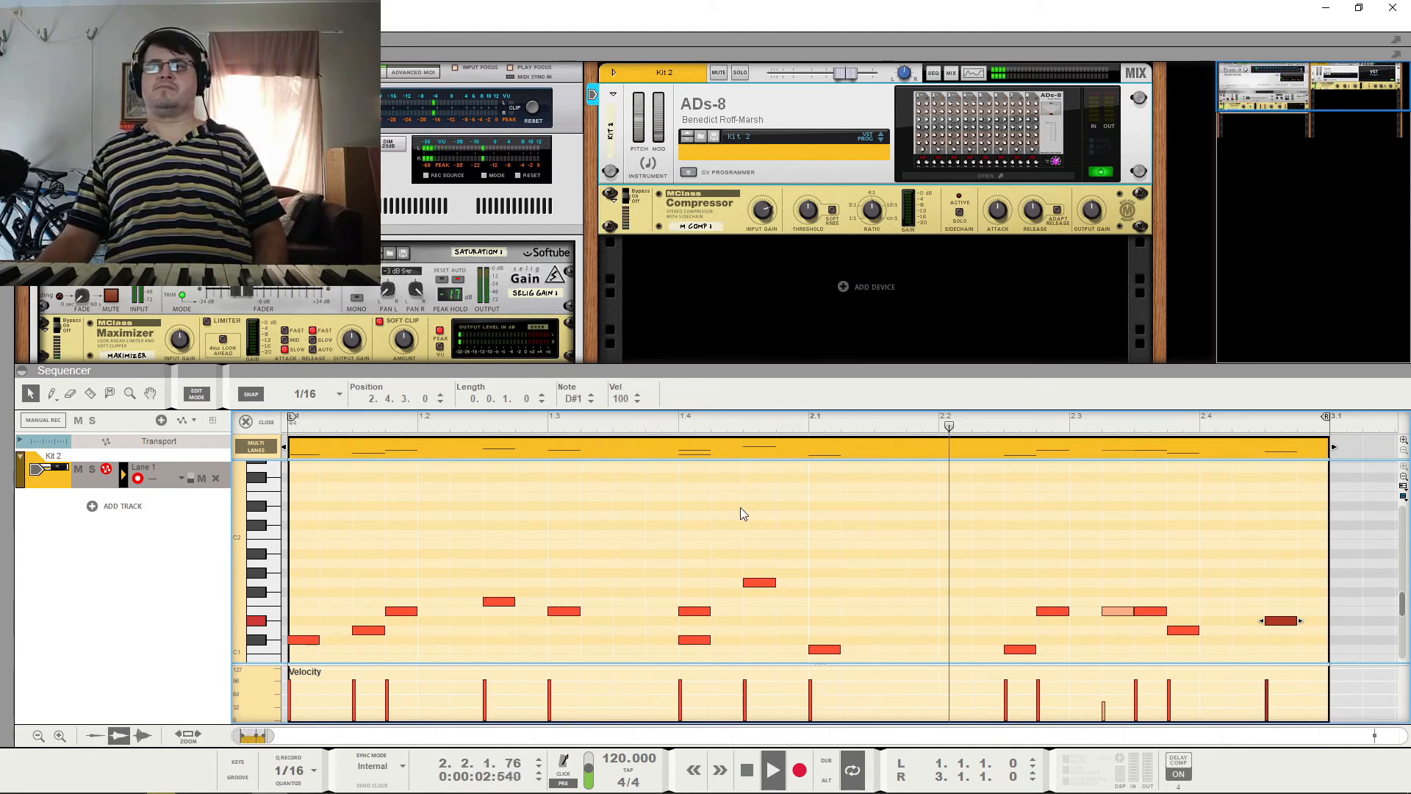
Copy the E1 note at 1.4.1 to F#1 at 1.3.4, set its velocity to 25, and play the loop.
click(682, 613)
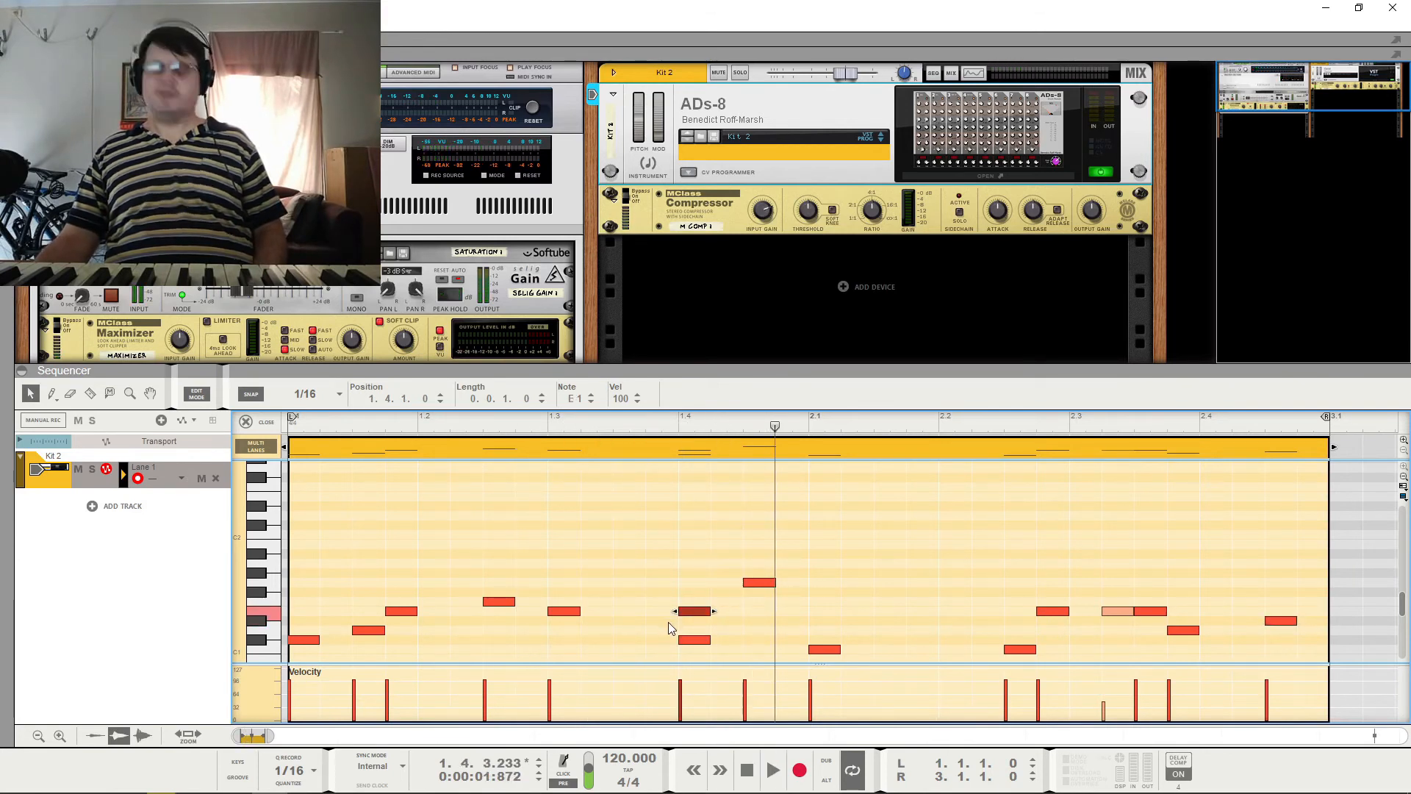
alt+click(668, 621)
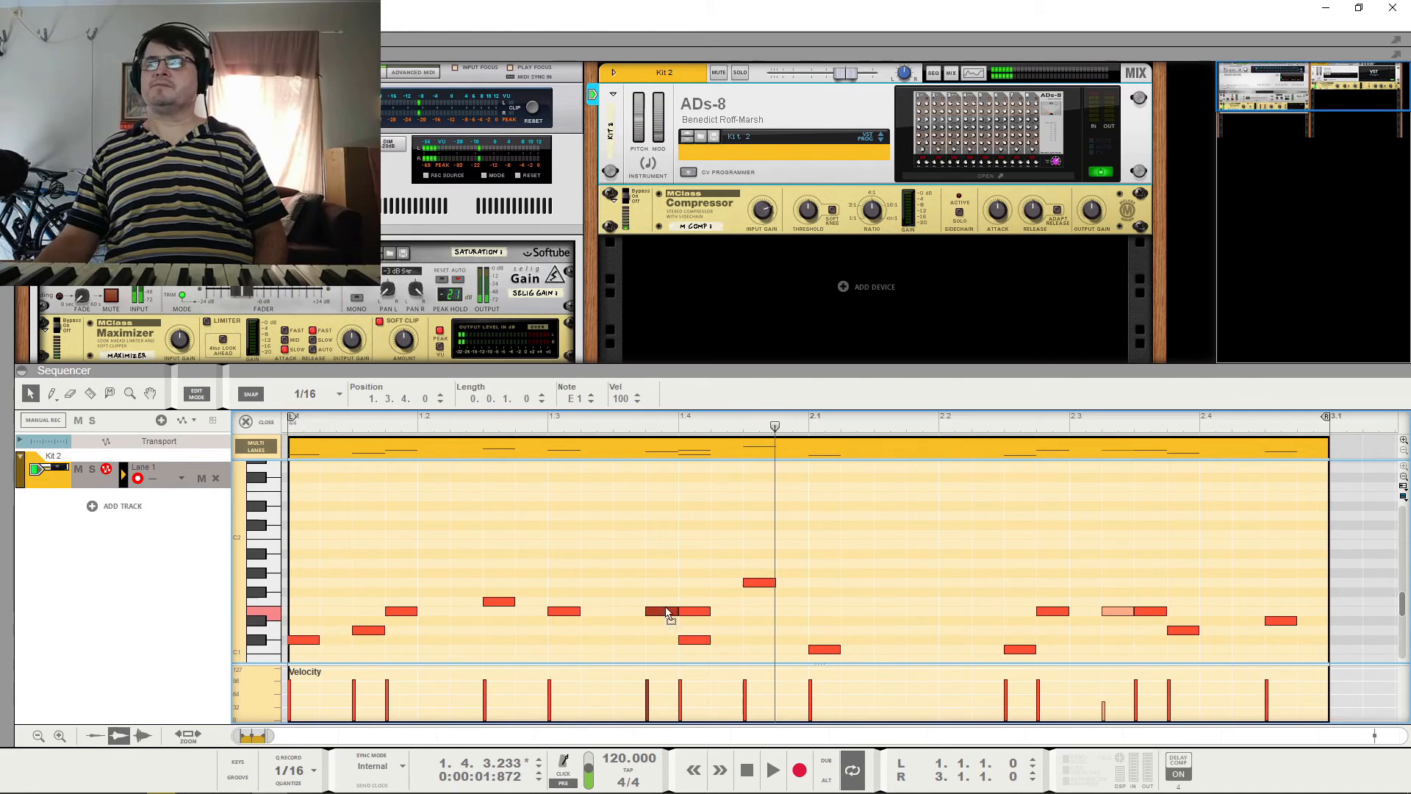
mouse_move(668, 624)
mouse_down()
mouse_move(671, 580)
mouse_move(667, 596)
mouse_up()
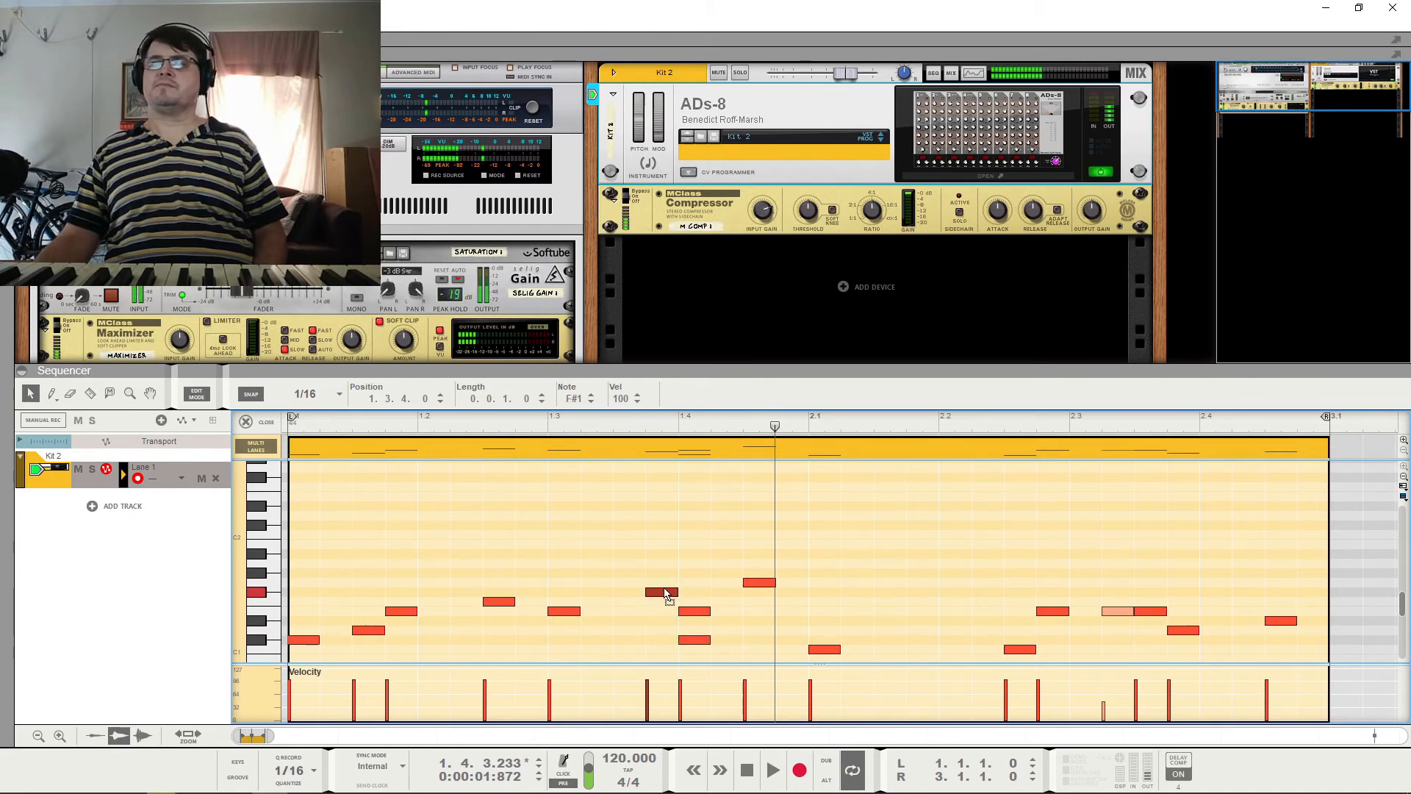
drag(648, 679, 649, 704)
key(space)
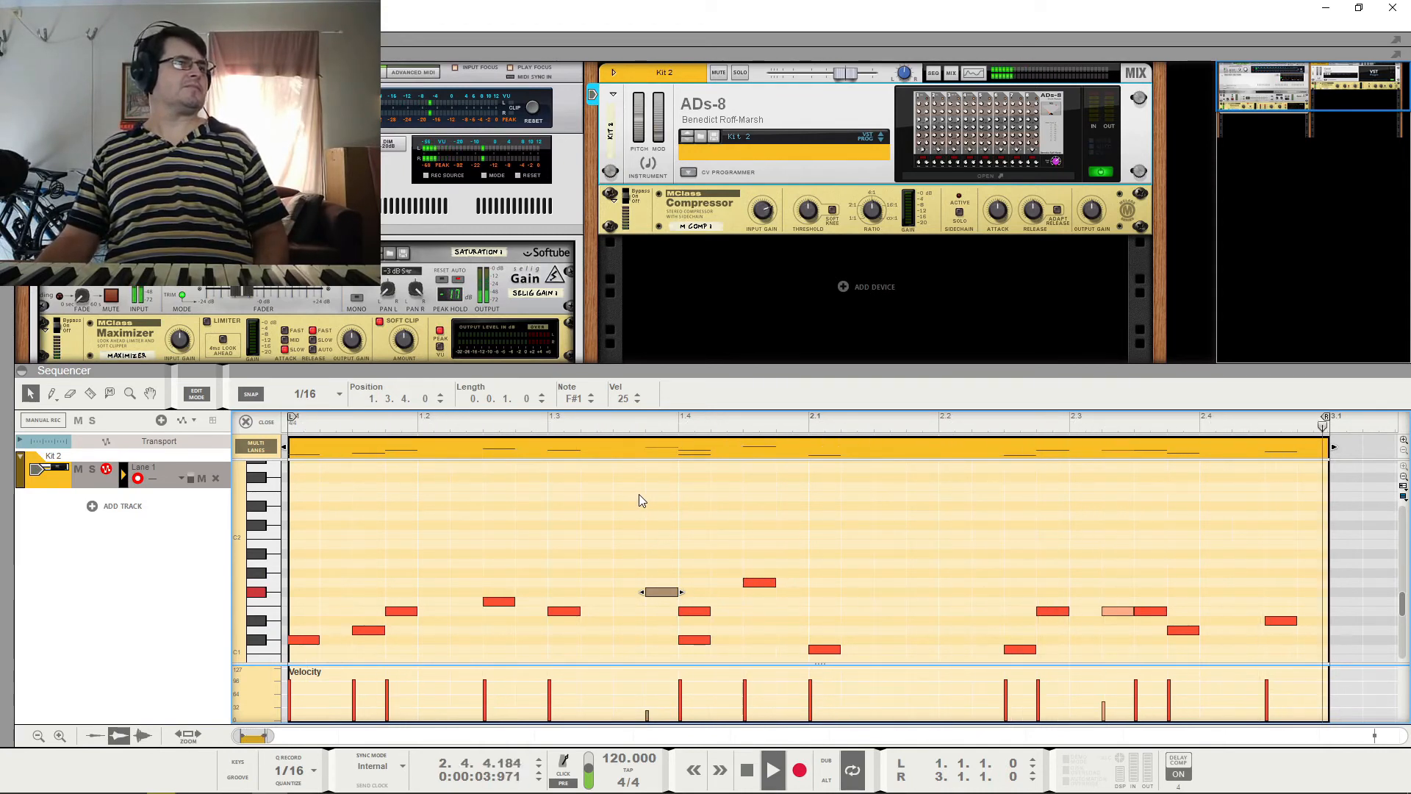
Lower the D1 note at 2.3.4 to C#1 and play the loop.
key(space)
drag(1186, 632, 1186, 641)
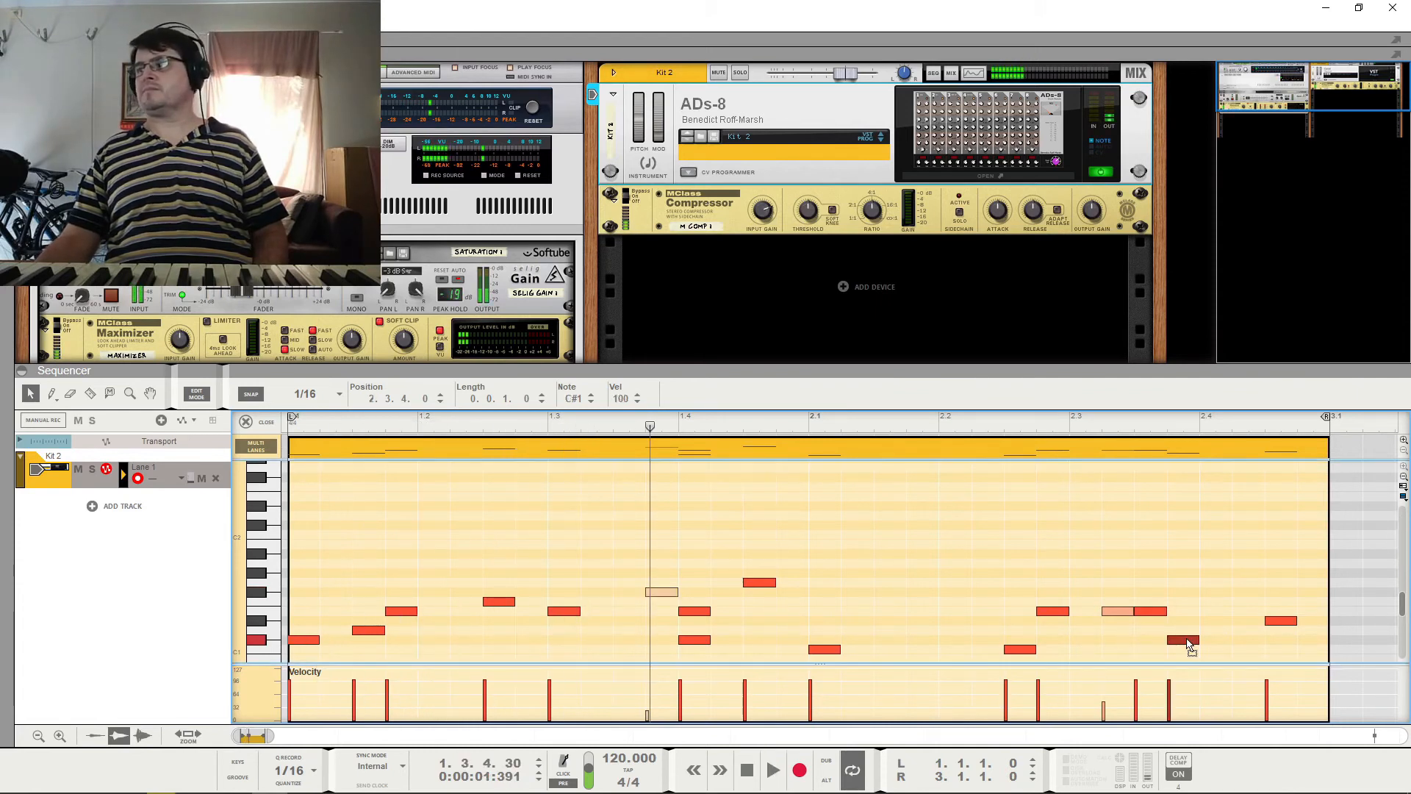
key(space)
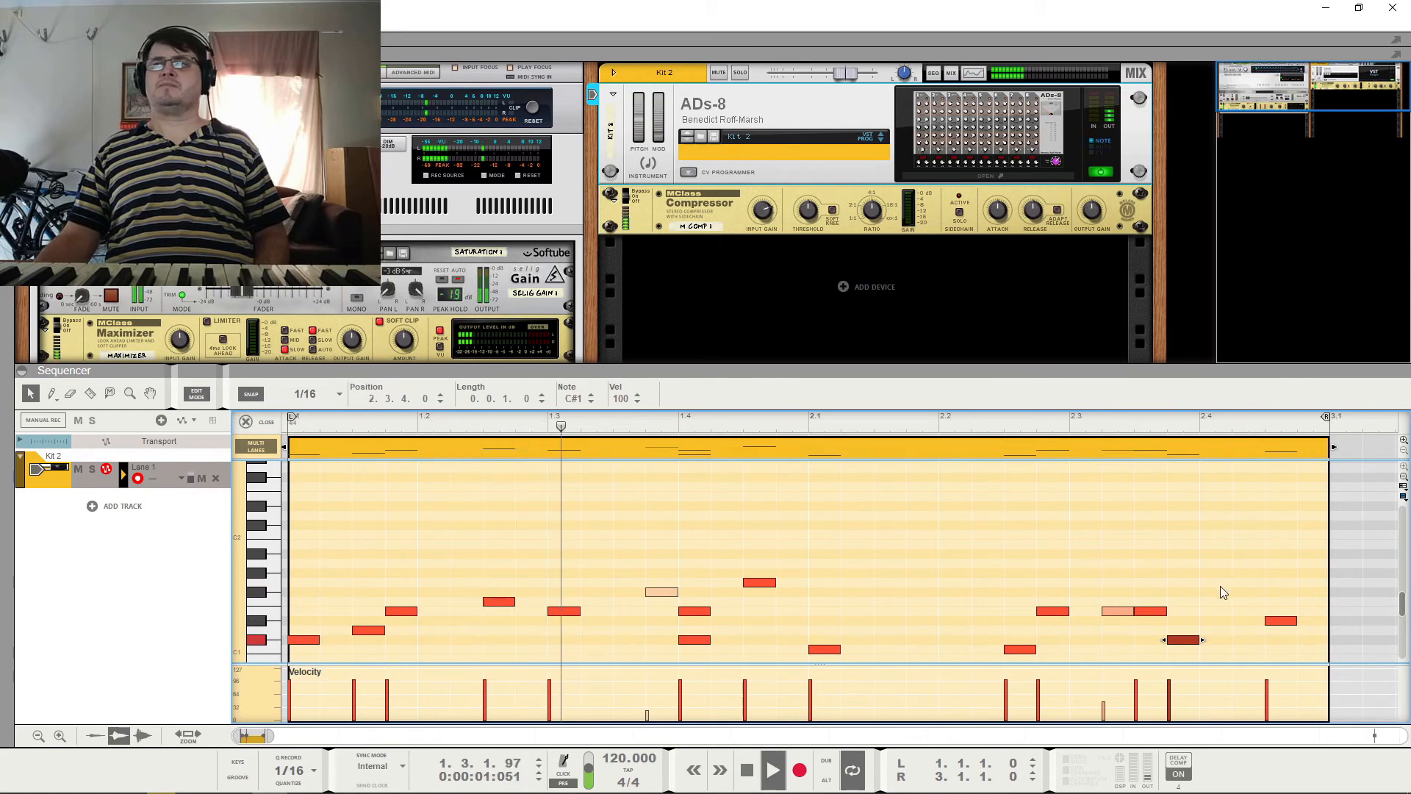
Add a D1 note at 2.4.1 and stop playback.
double_click(1183, 629)
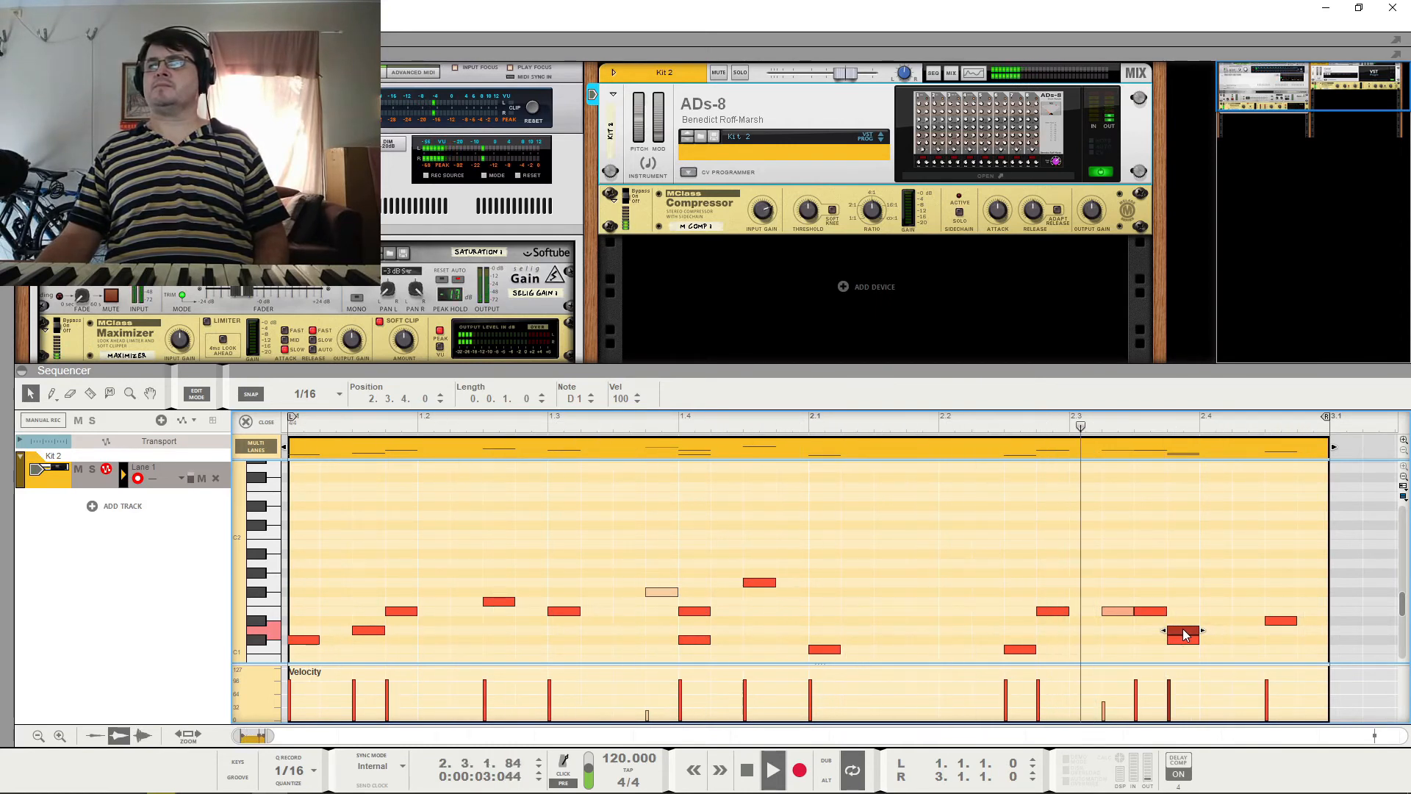
drag(1184, 633, 1217, 637)
key(space)
Add another note at 2.3.4, raise it to G1, and audition the loop.
click(1180, 621)
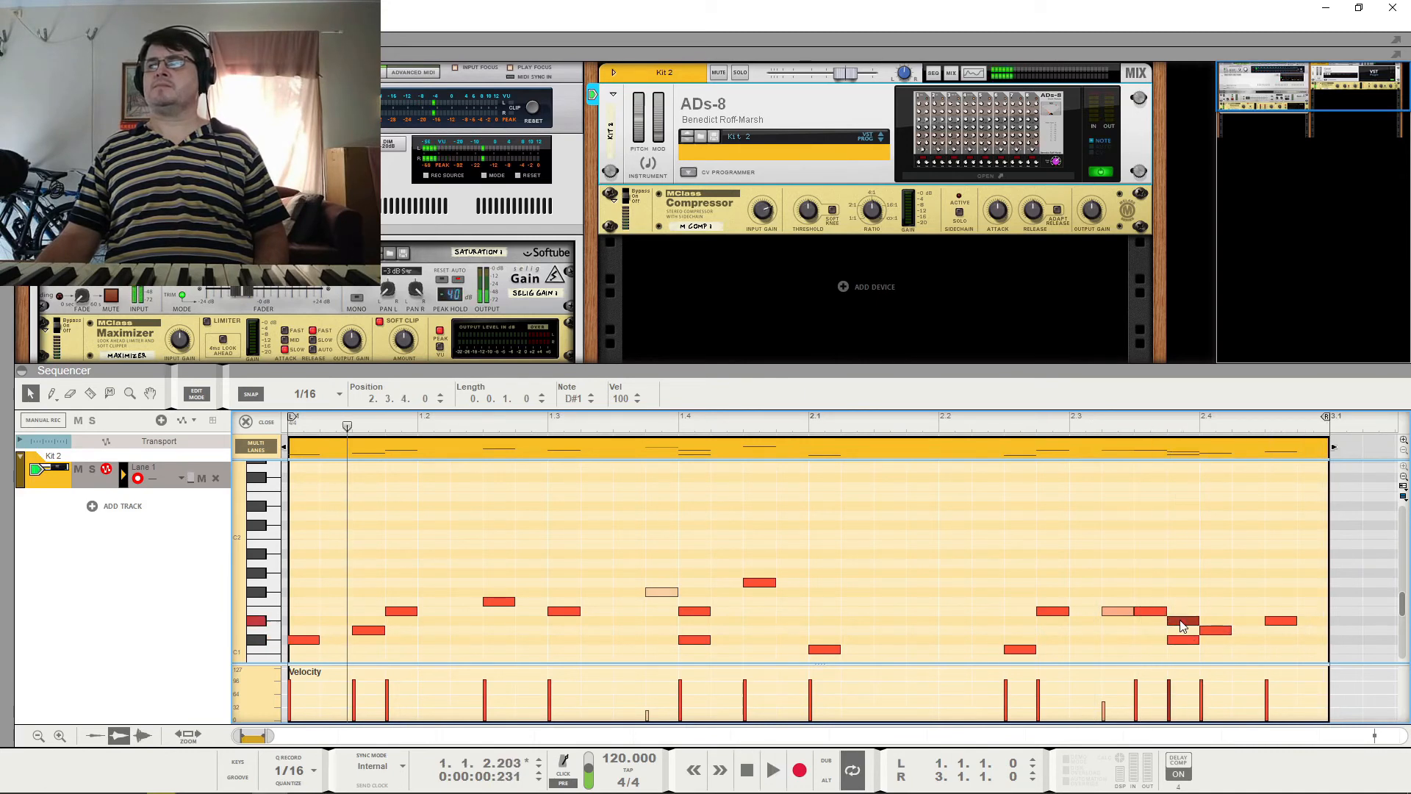
alt+click(1180, 613)
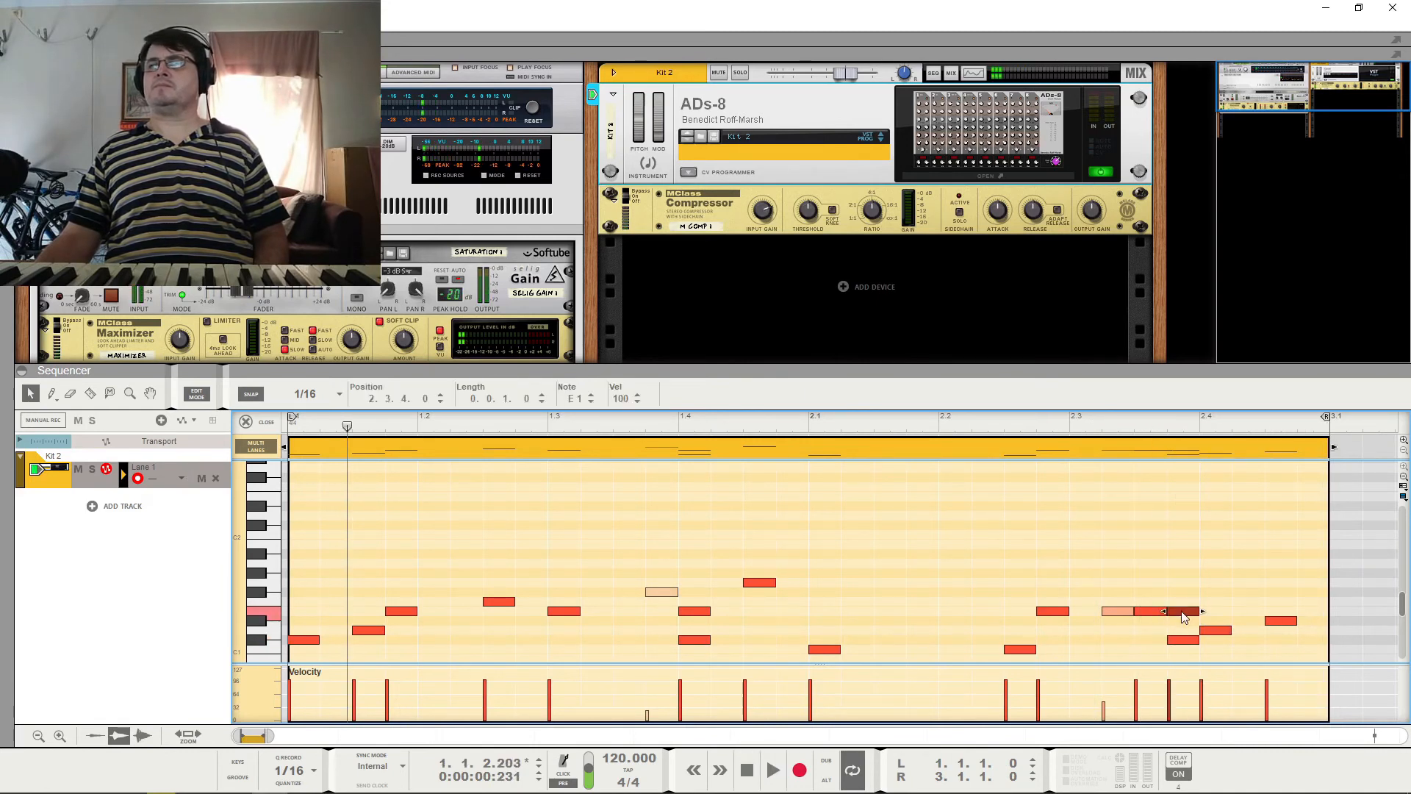
drag(1181, 612, 1185, 589)
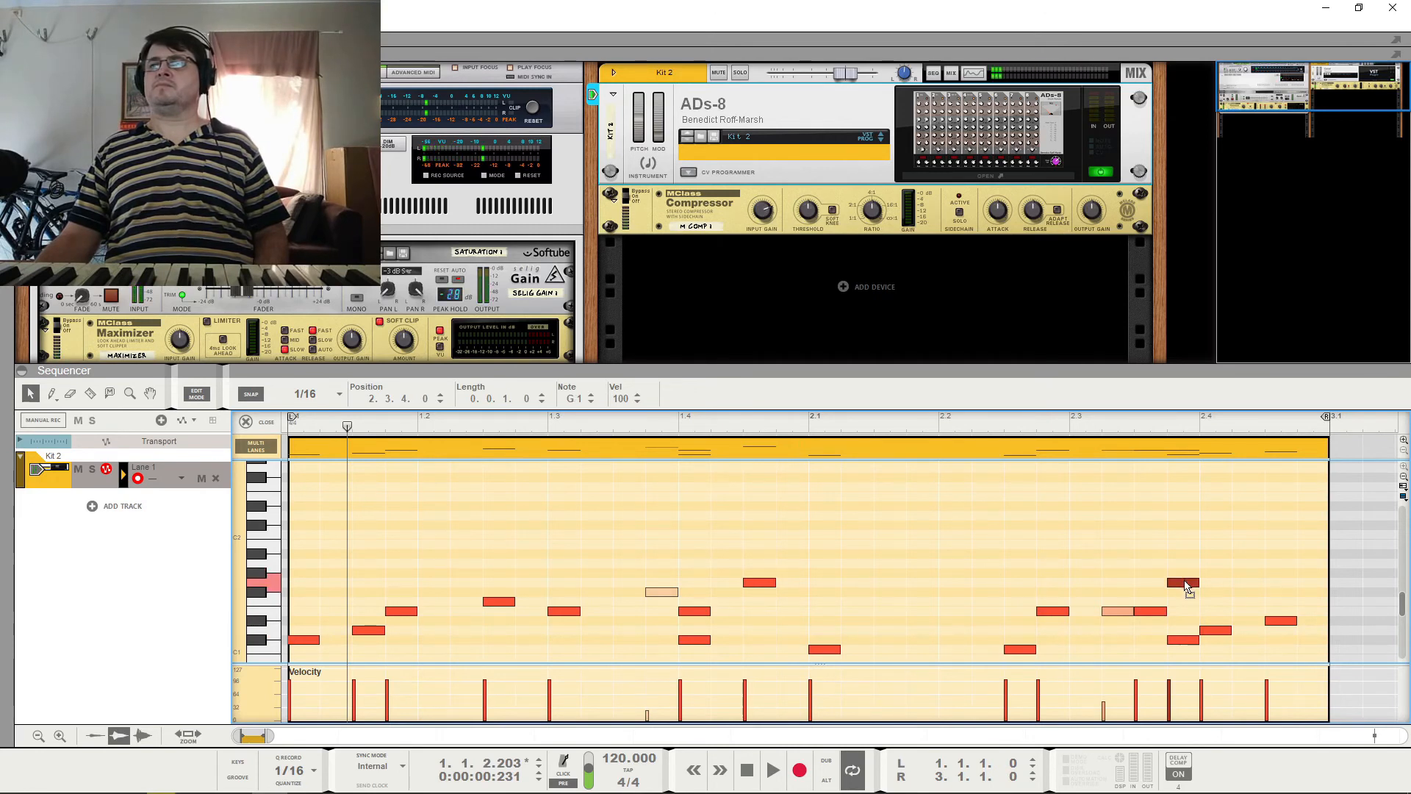
key(space)
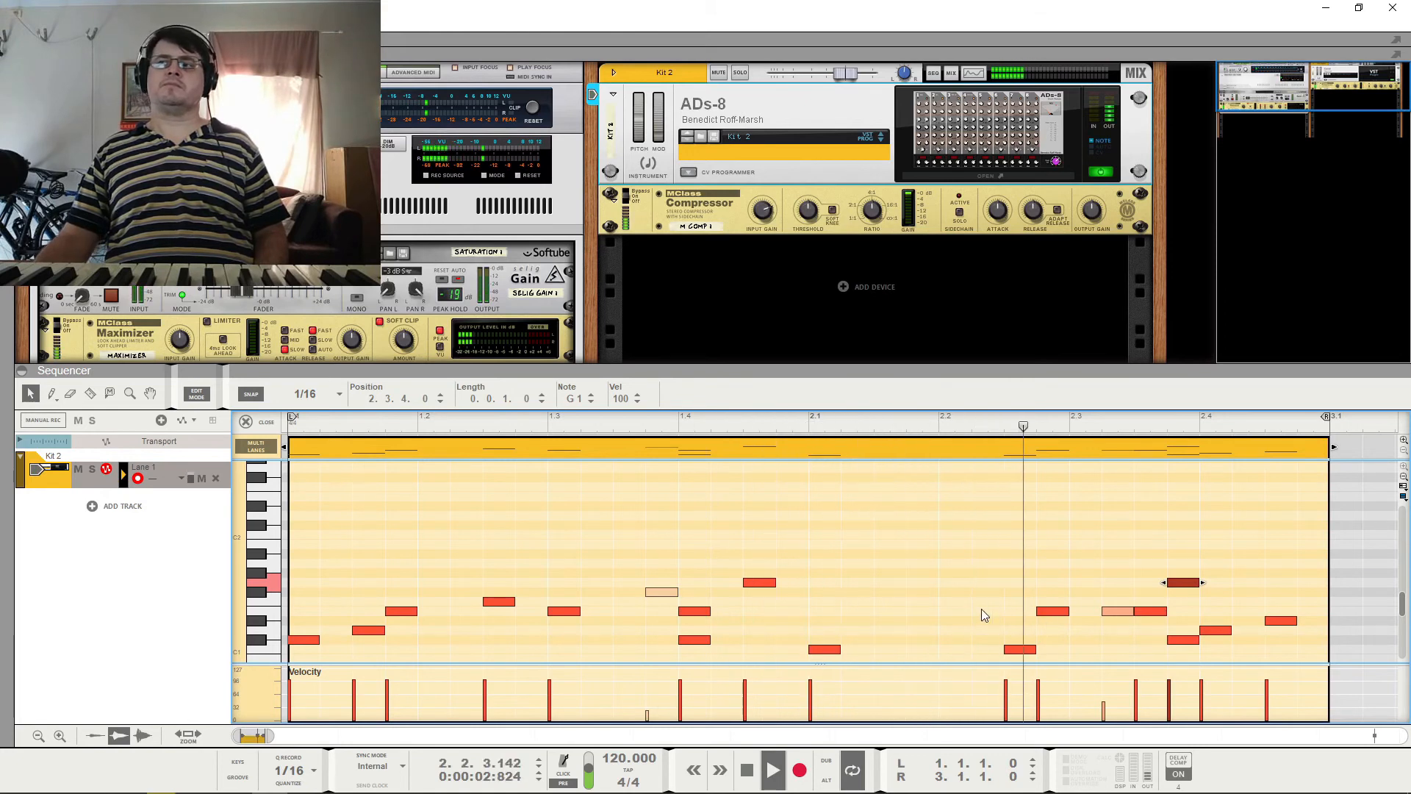
key(space)
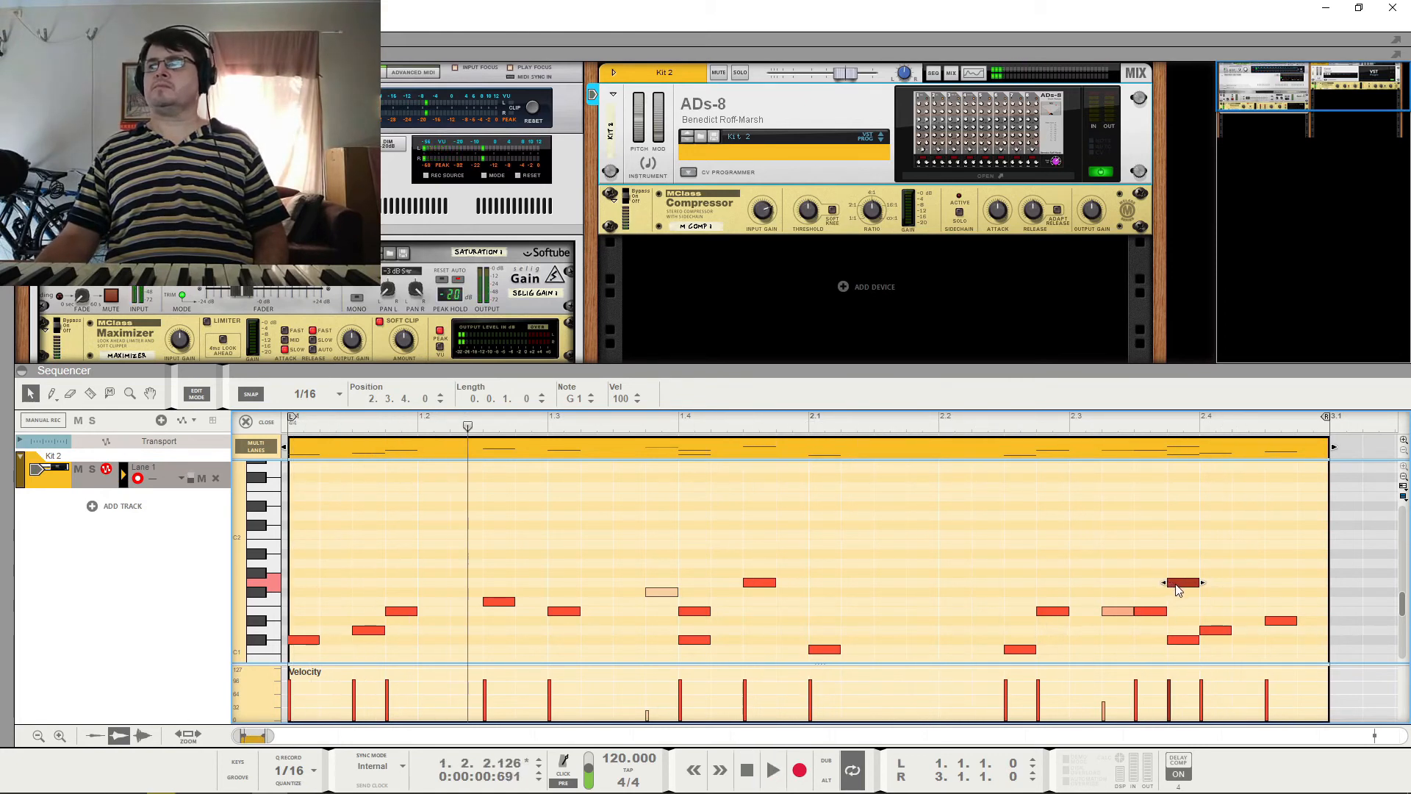
Lower the G1 note at 2.3.4 to F#1, set its velocity to 56, and play the loop.
drag(1176, 589, 1176, 599)
key(space)
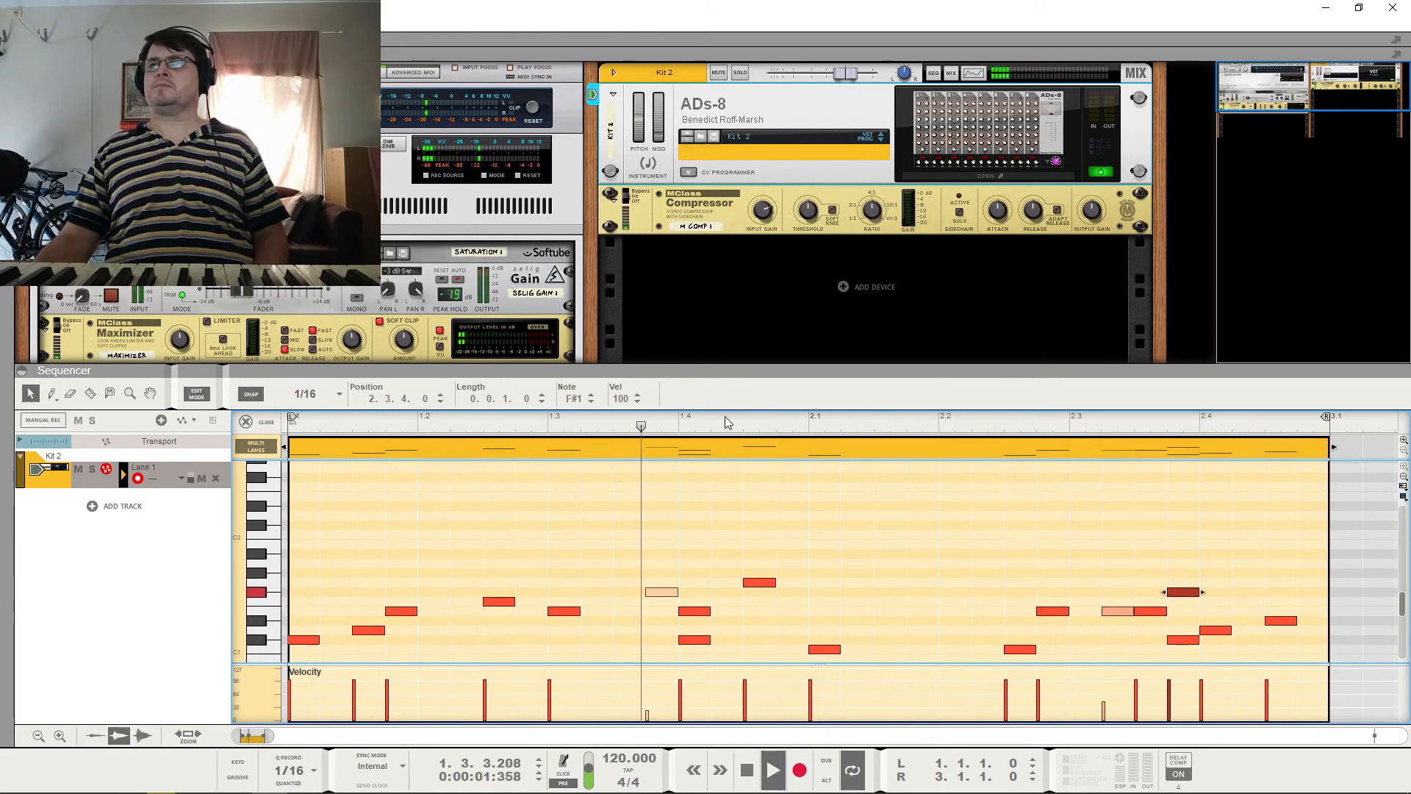
drag(619, 399, 634, 544)
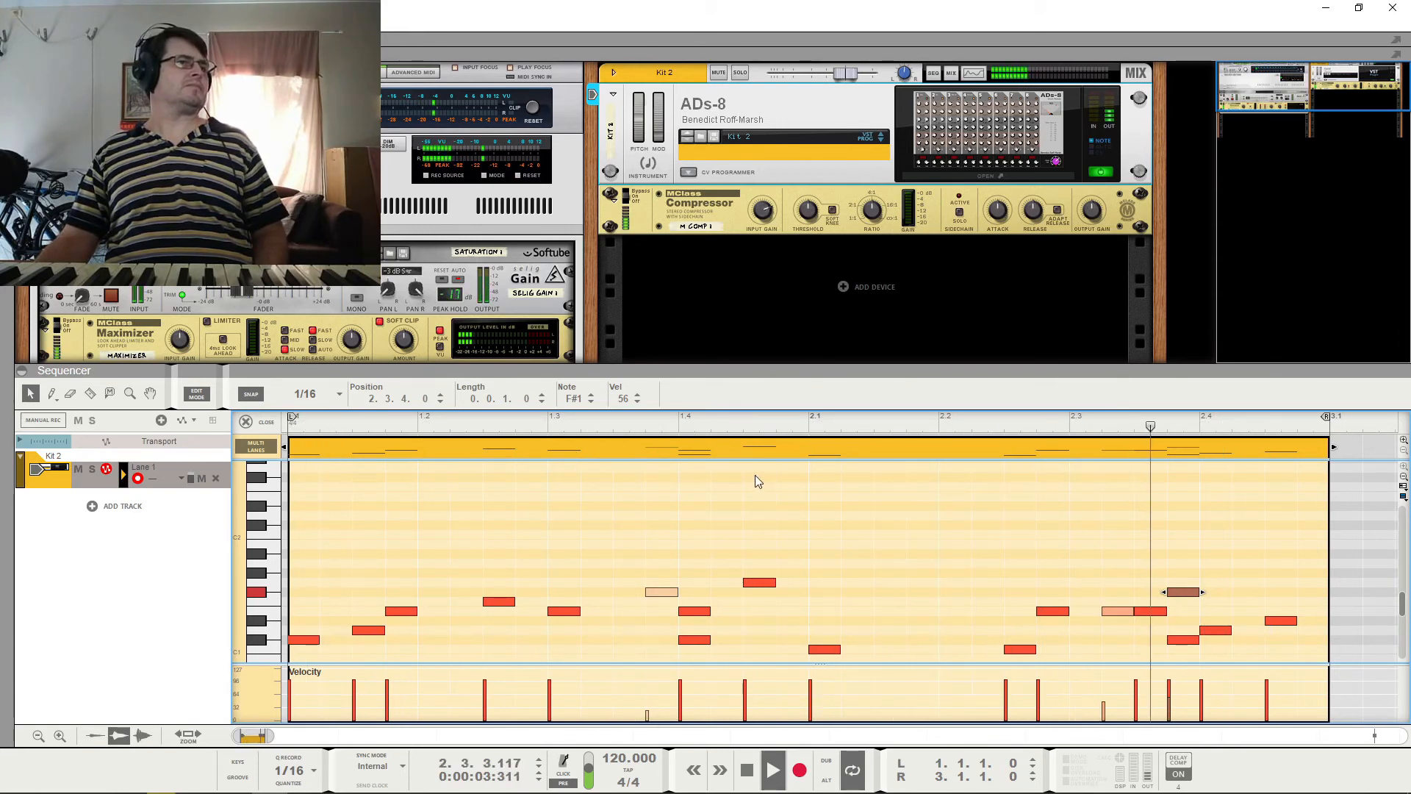
Move the C#1 note from 2.3.4 to 2.4.1 and audition the loop.
key(space)
click(1184, 640)
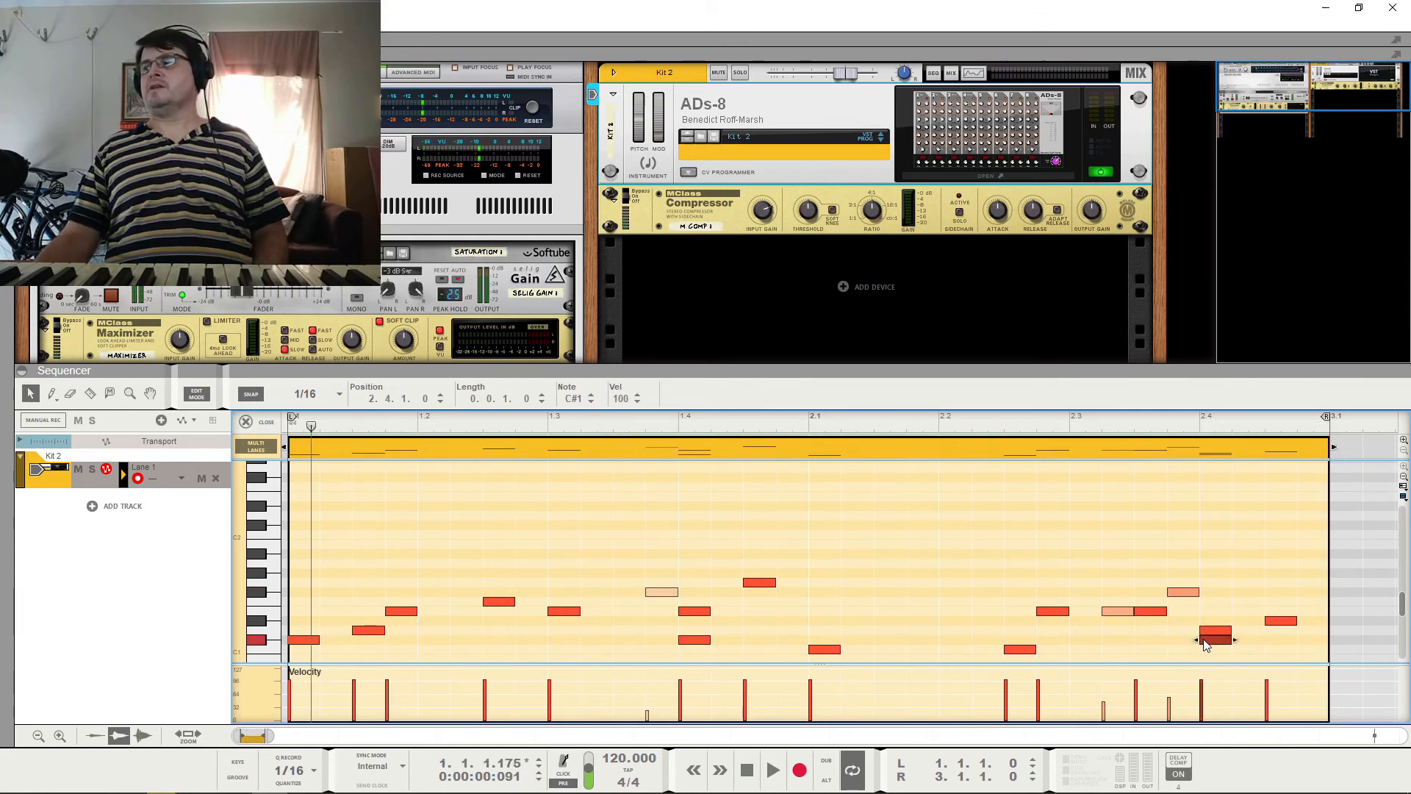
key(space)
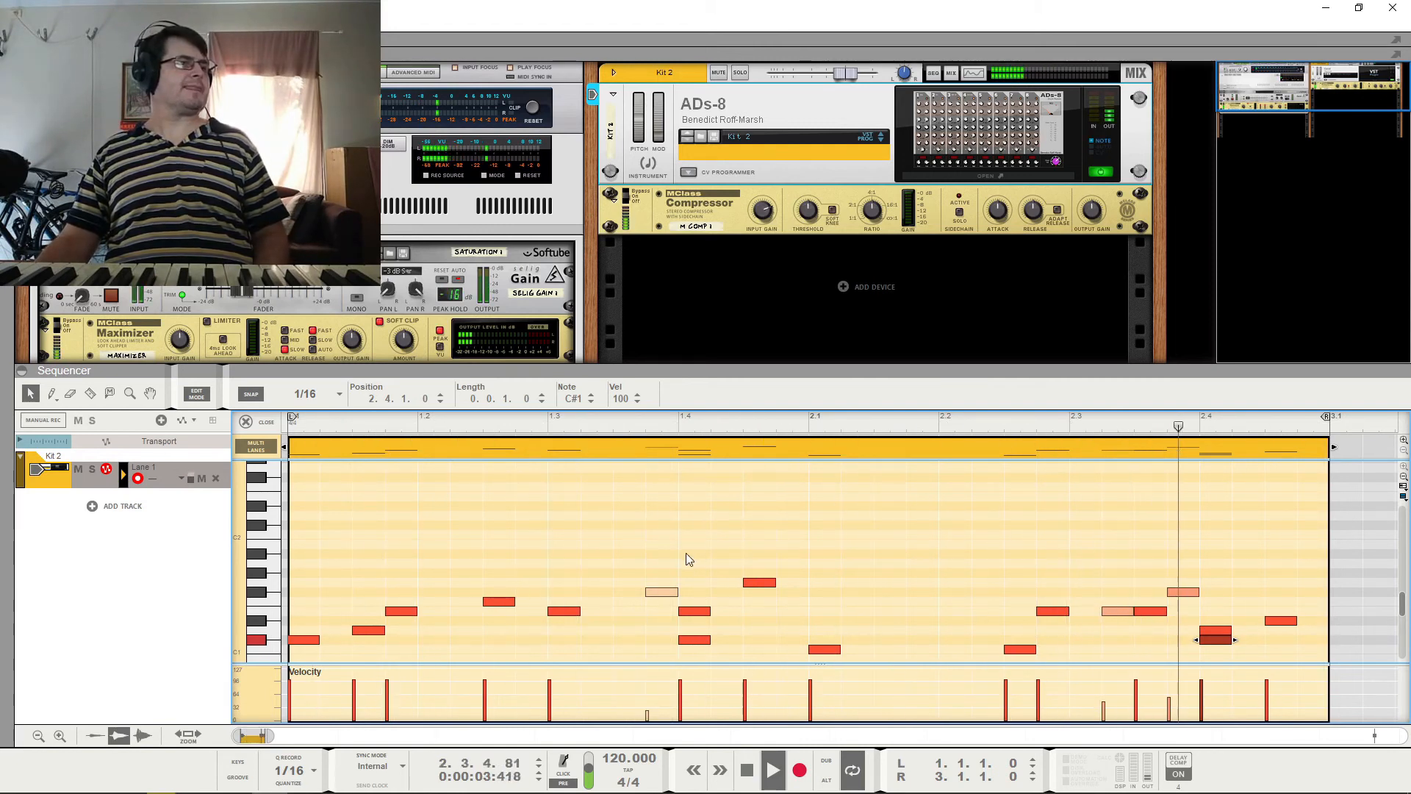
key(space)
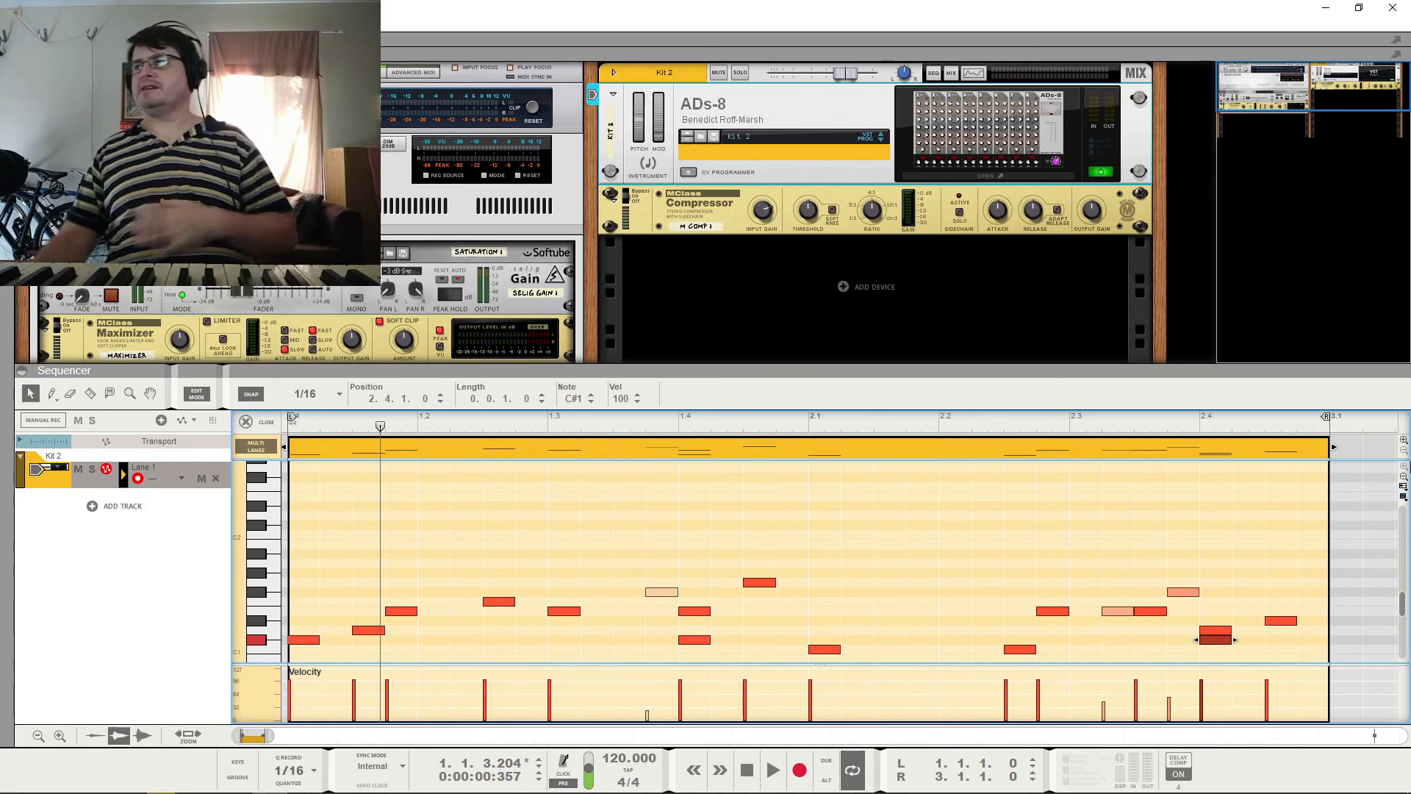
Place the playhead at 2.4.1, try removing the F#1 note at 2.3.4, and restore it.
click(1199, 428)
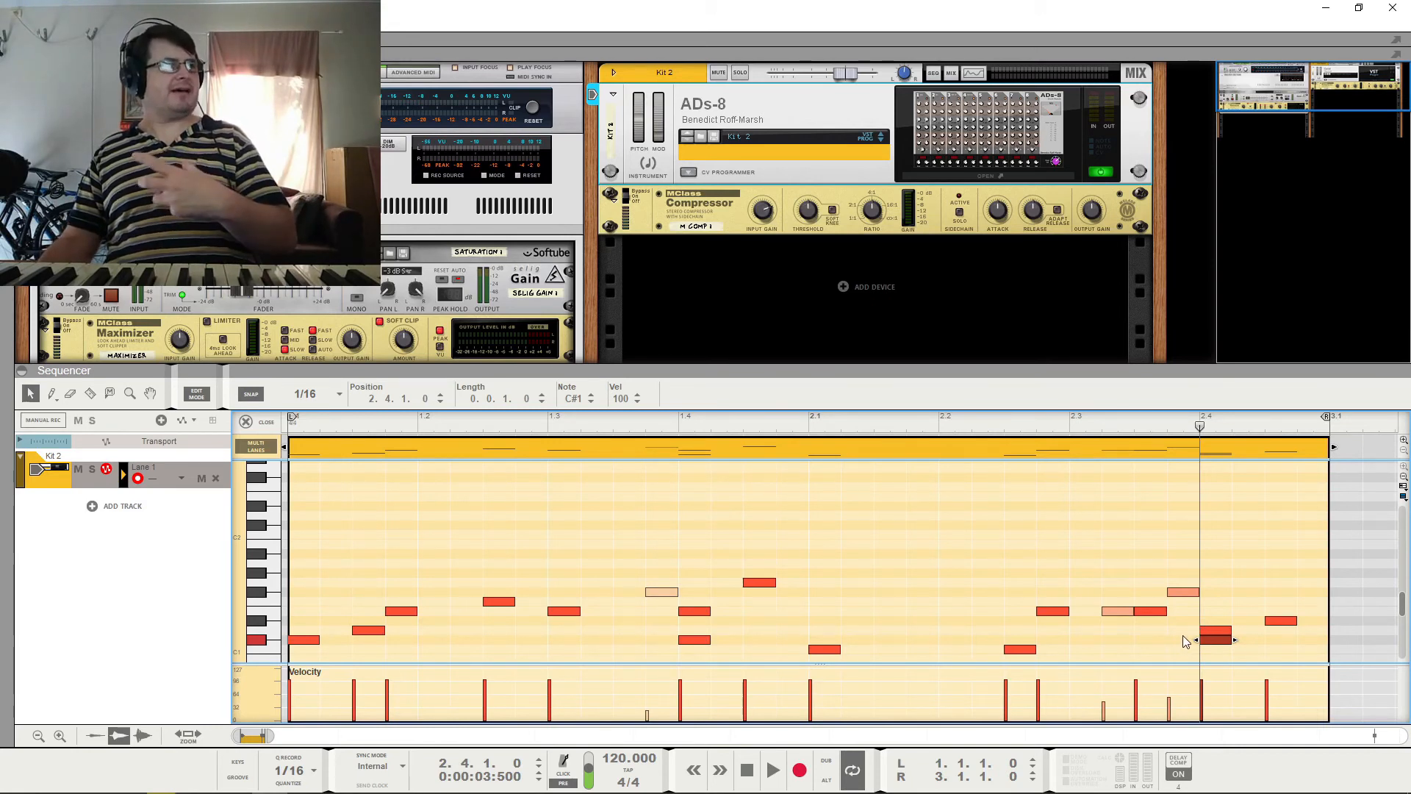
click(1179, 590)
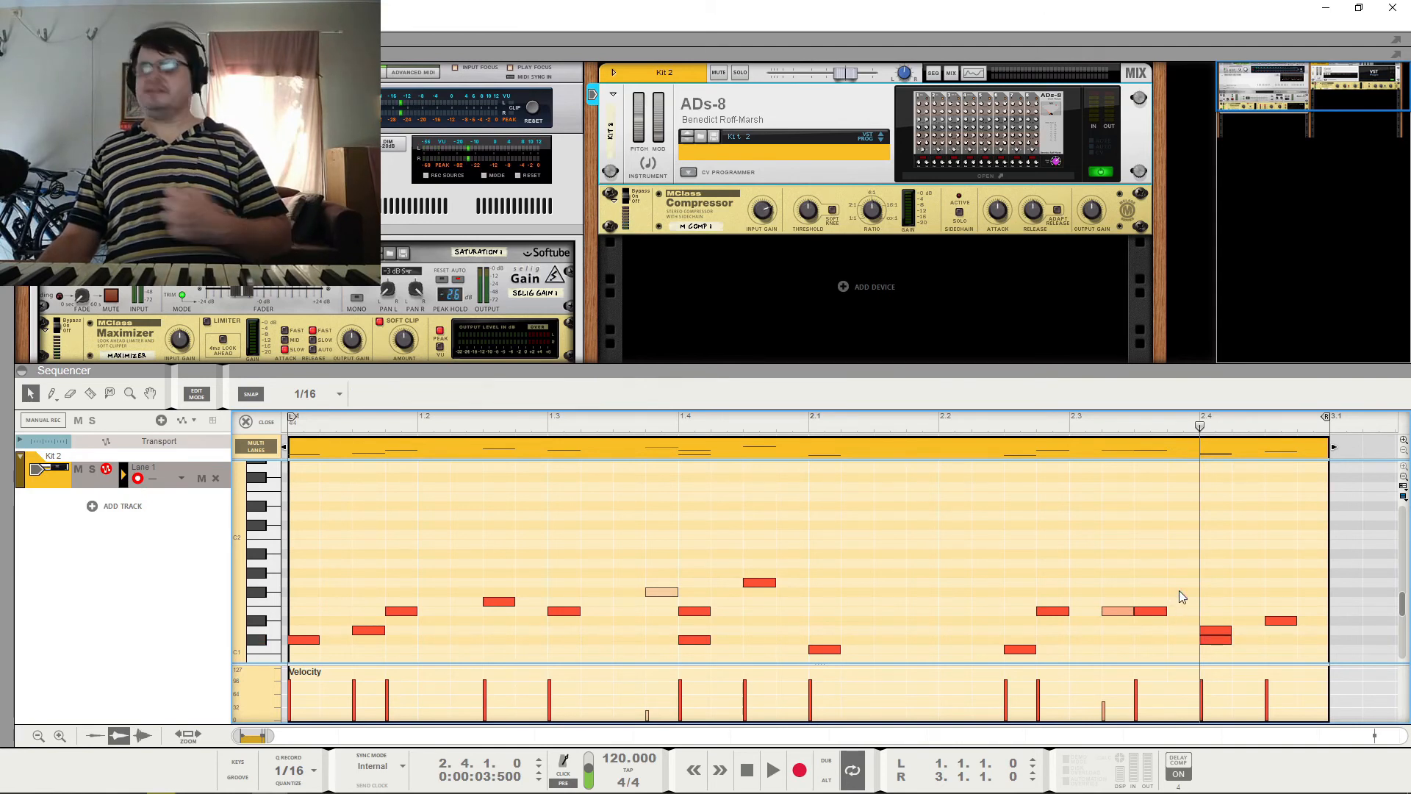
double_click(1178, 589)
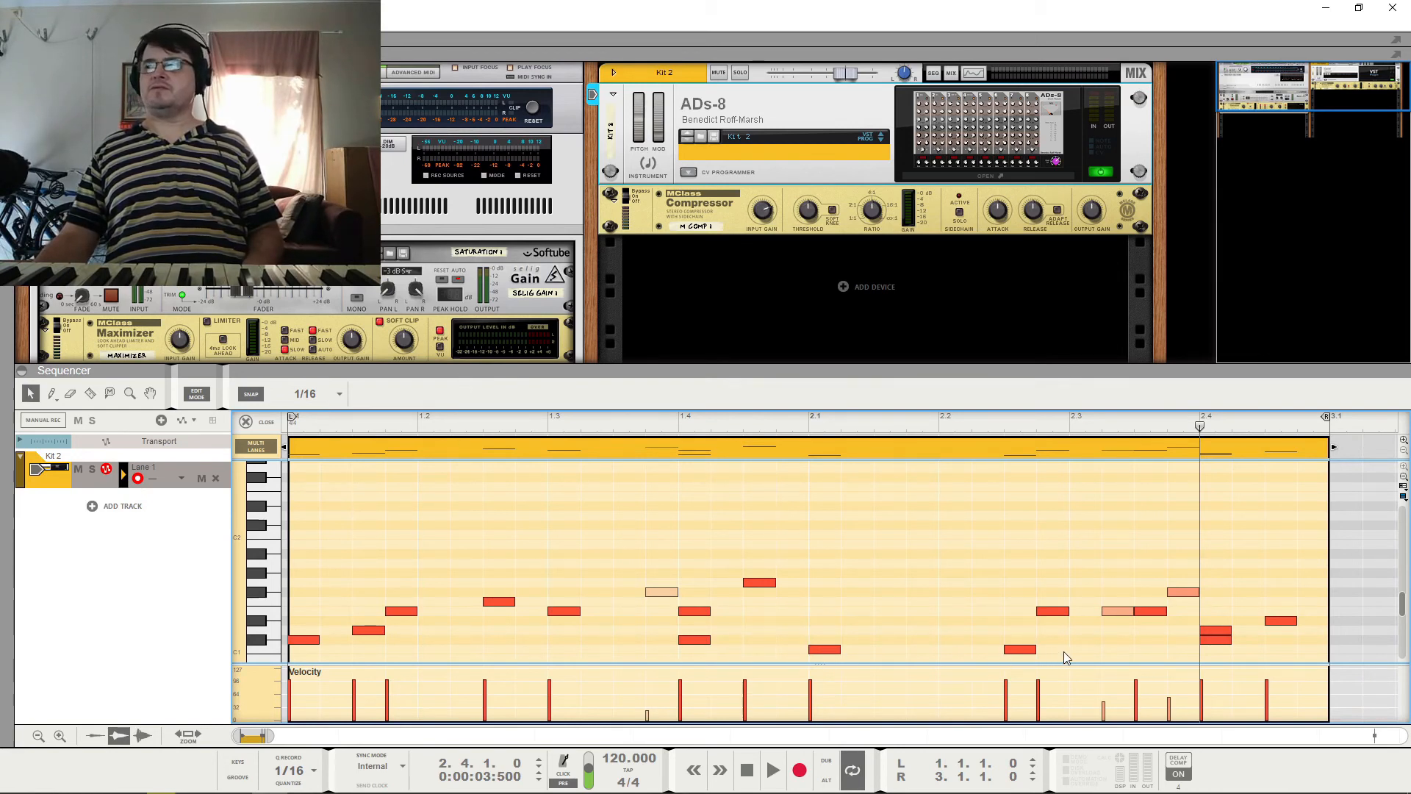
Raise the two C1 notes at 2.1.1 and 2.2.3 to F1 and play the loop.
drag(830, 657, 833, 654)
key(space)
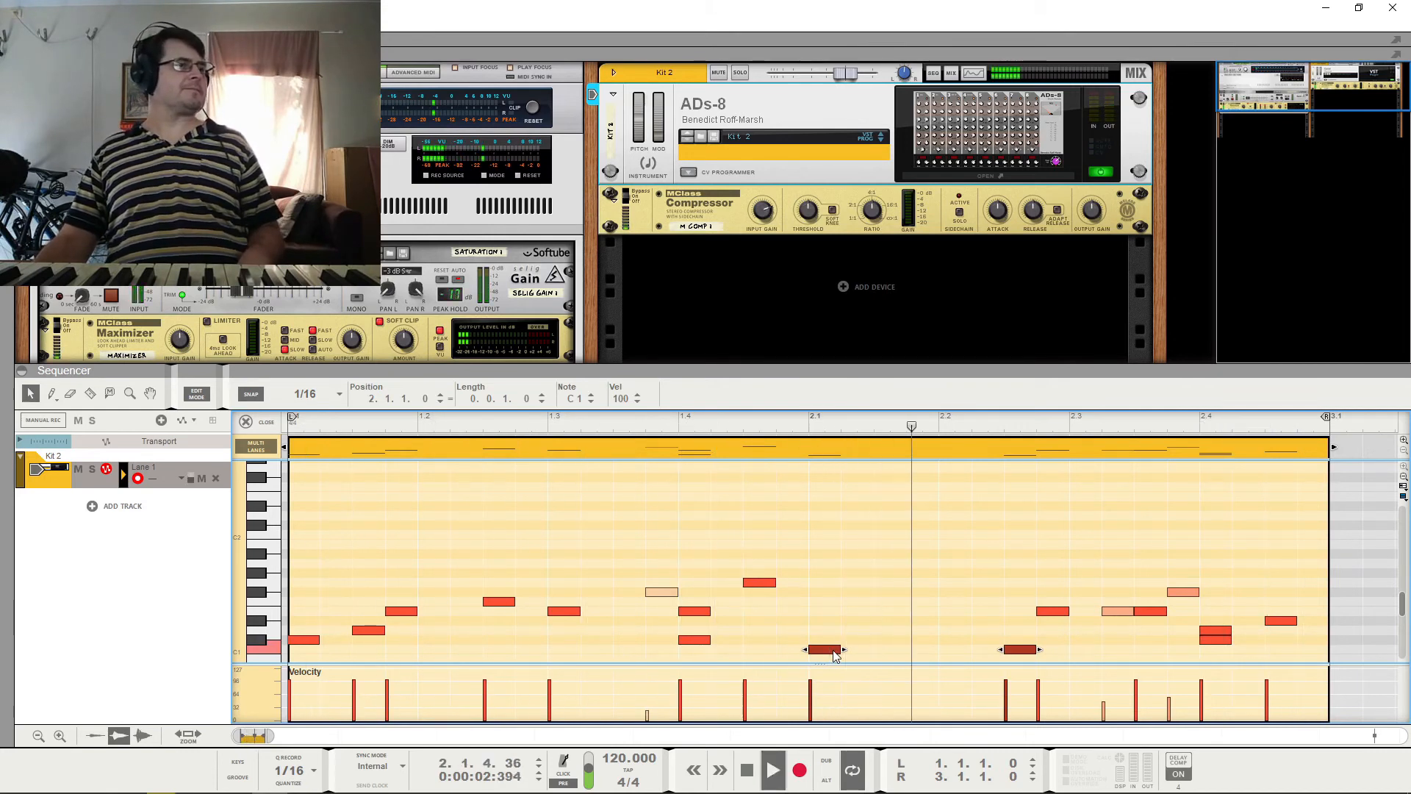
key(space)
drag(830, 653, 832, 613)
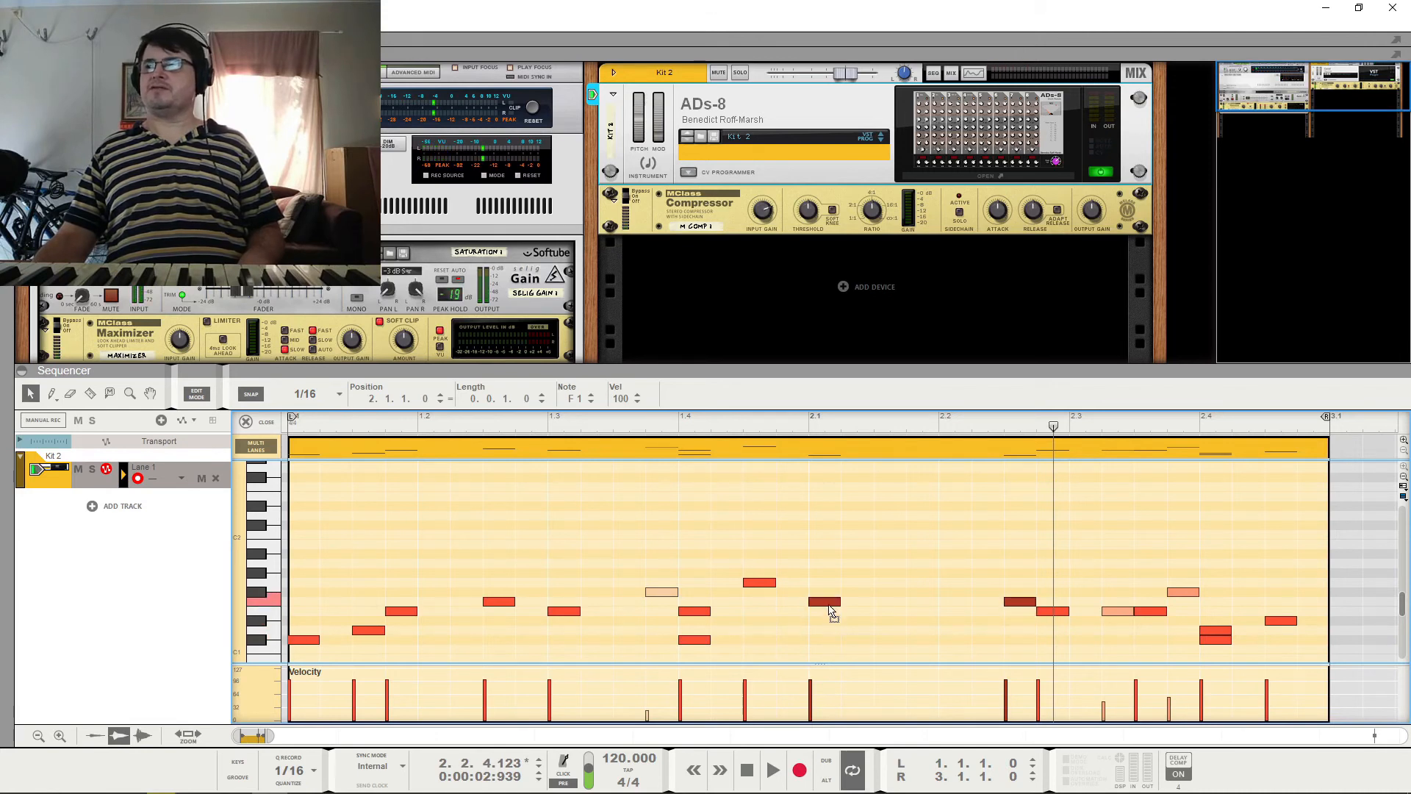
key(space)
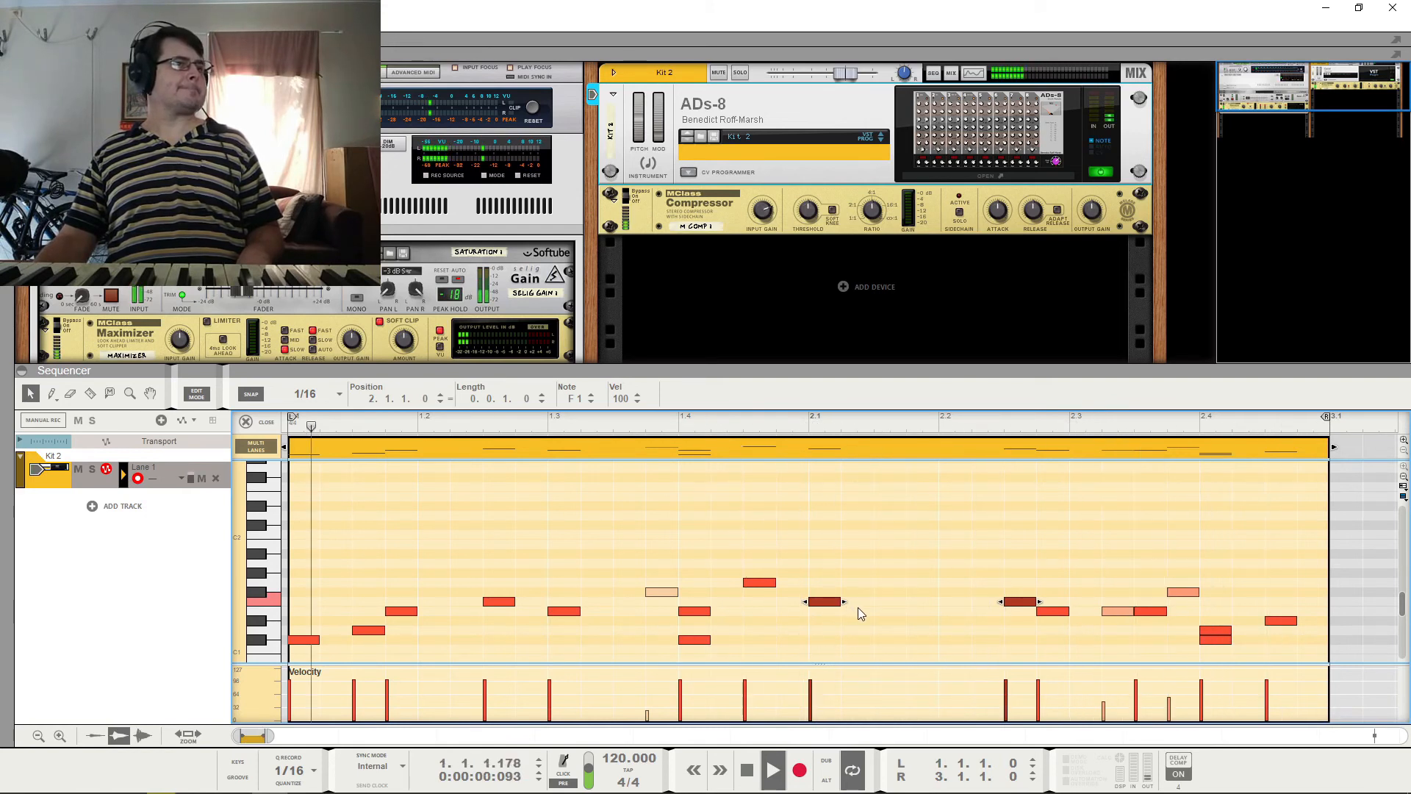
Add an F1 note at 2.2.1 and set the velocity of the F1 notes at 2.1.1 and 2.2.3 to 68.
click(954, 601)
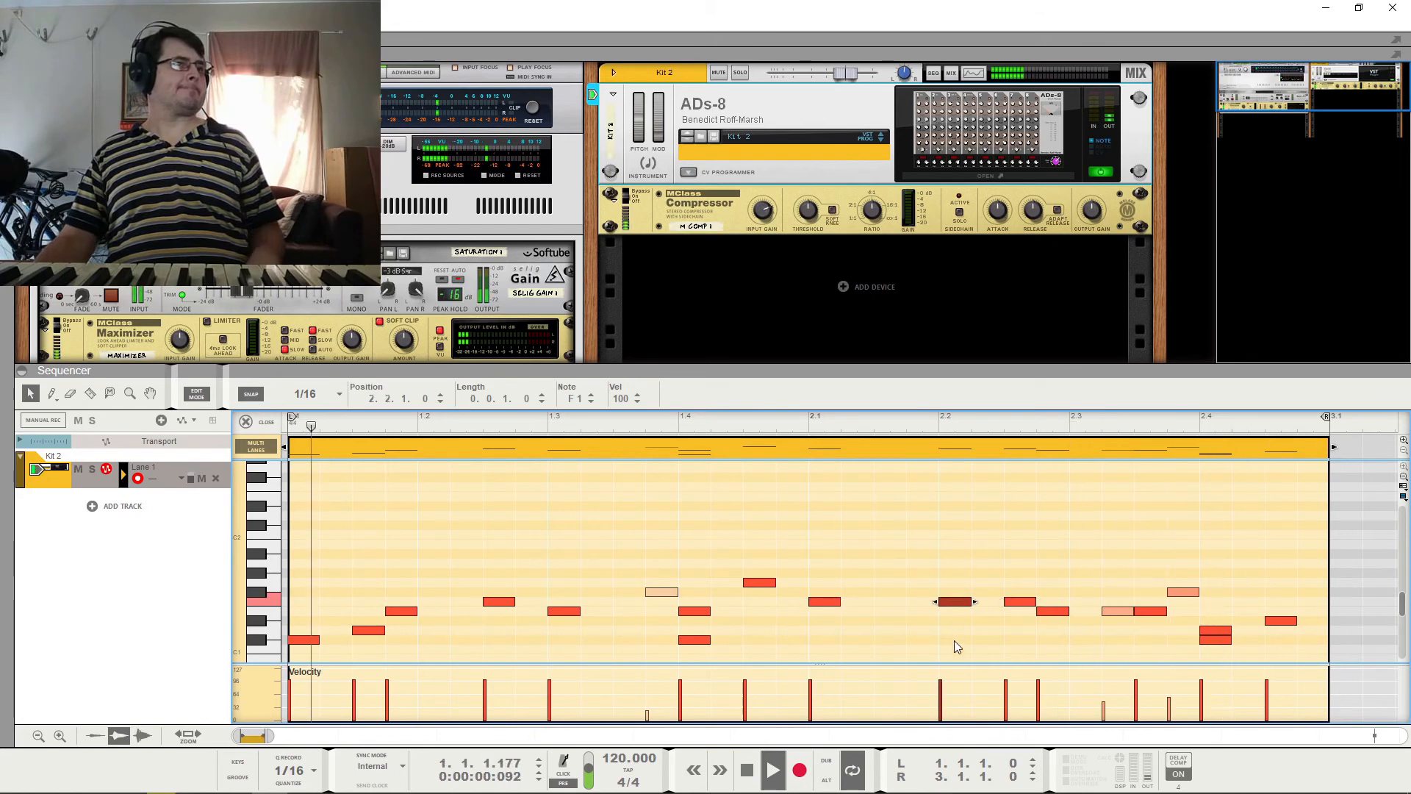
click(1022, 601)
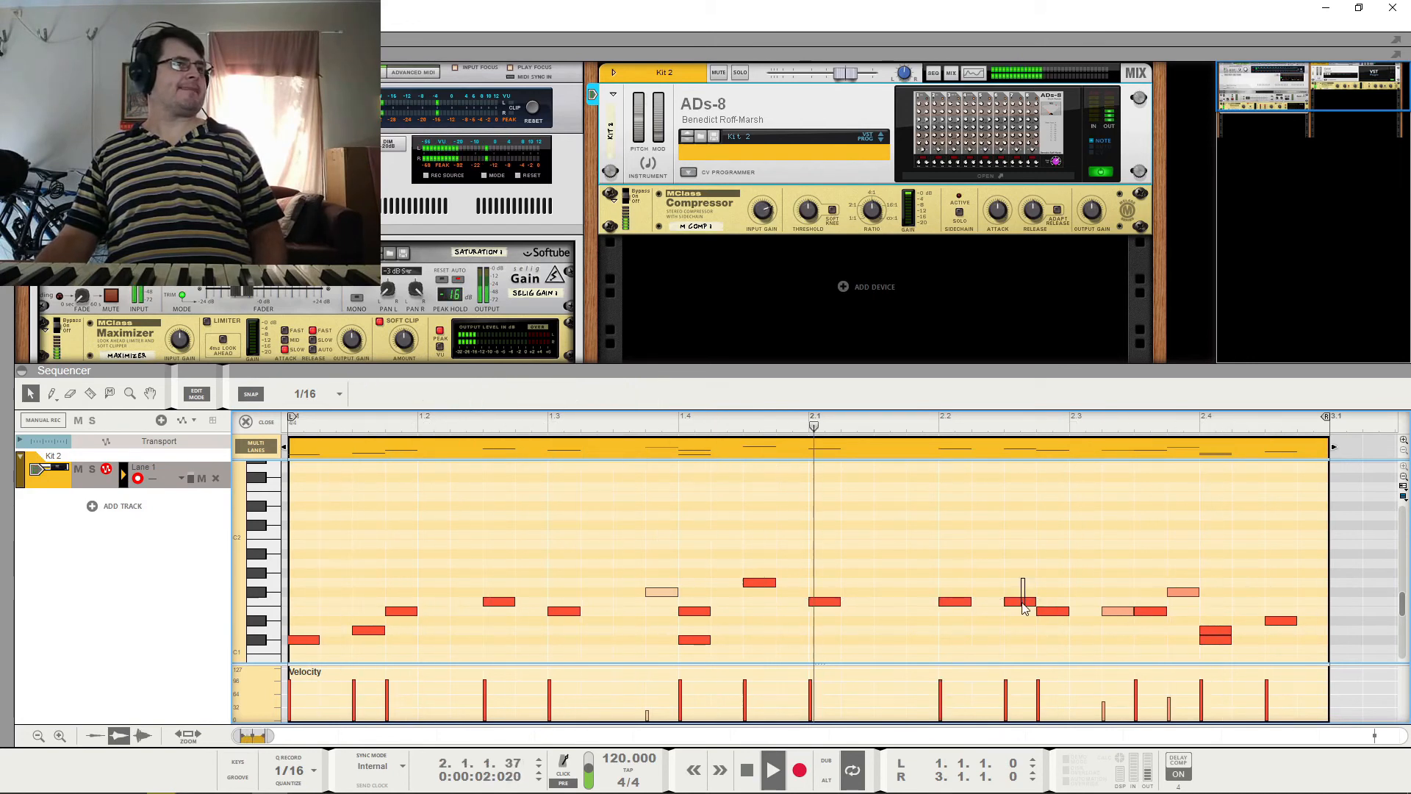
shift+click(824, 601)
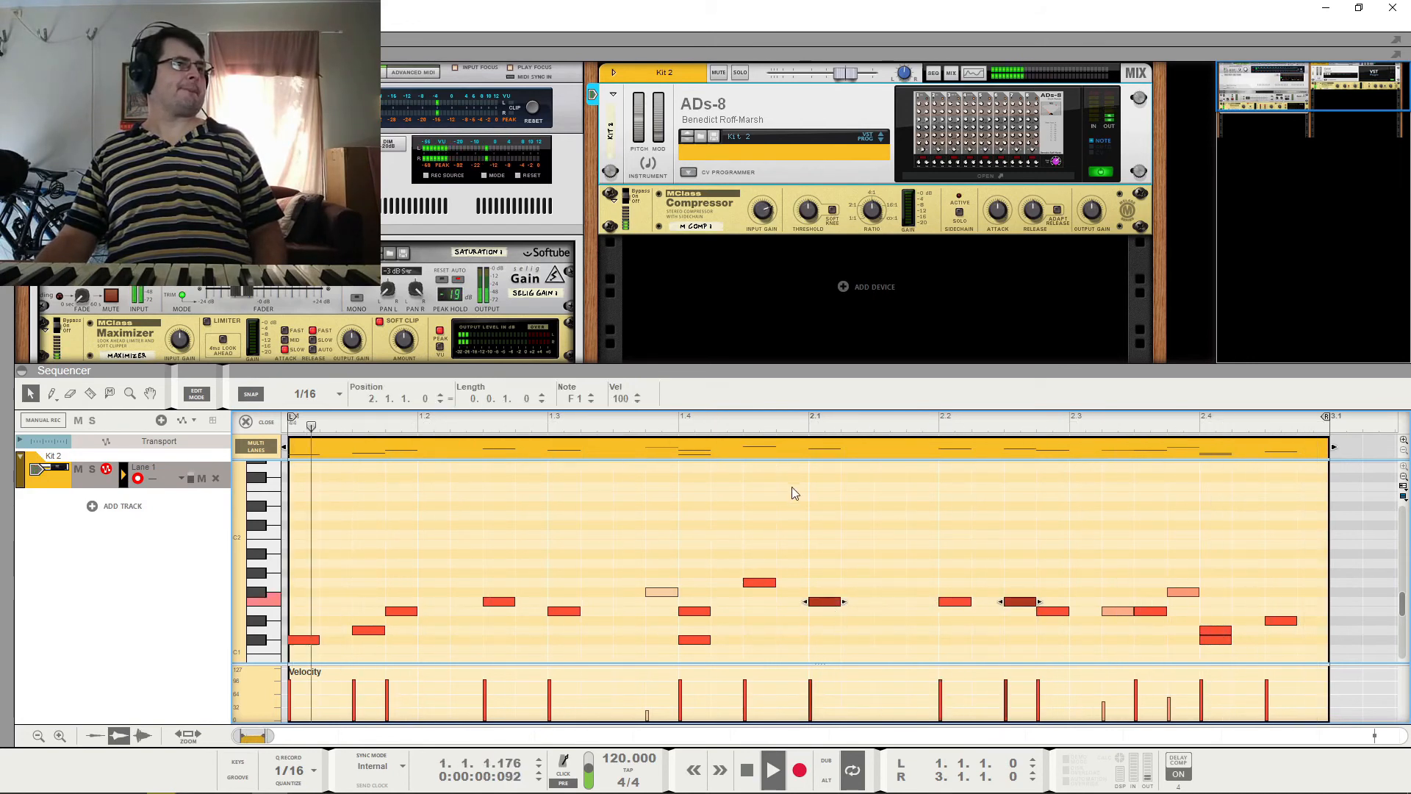
drag(619, 399, 616, 489)
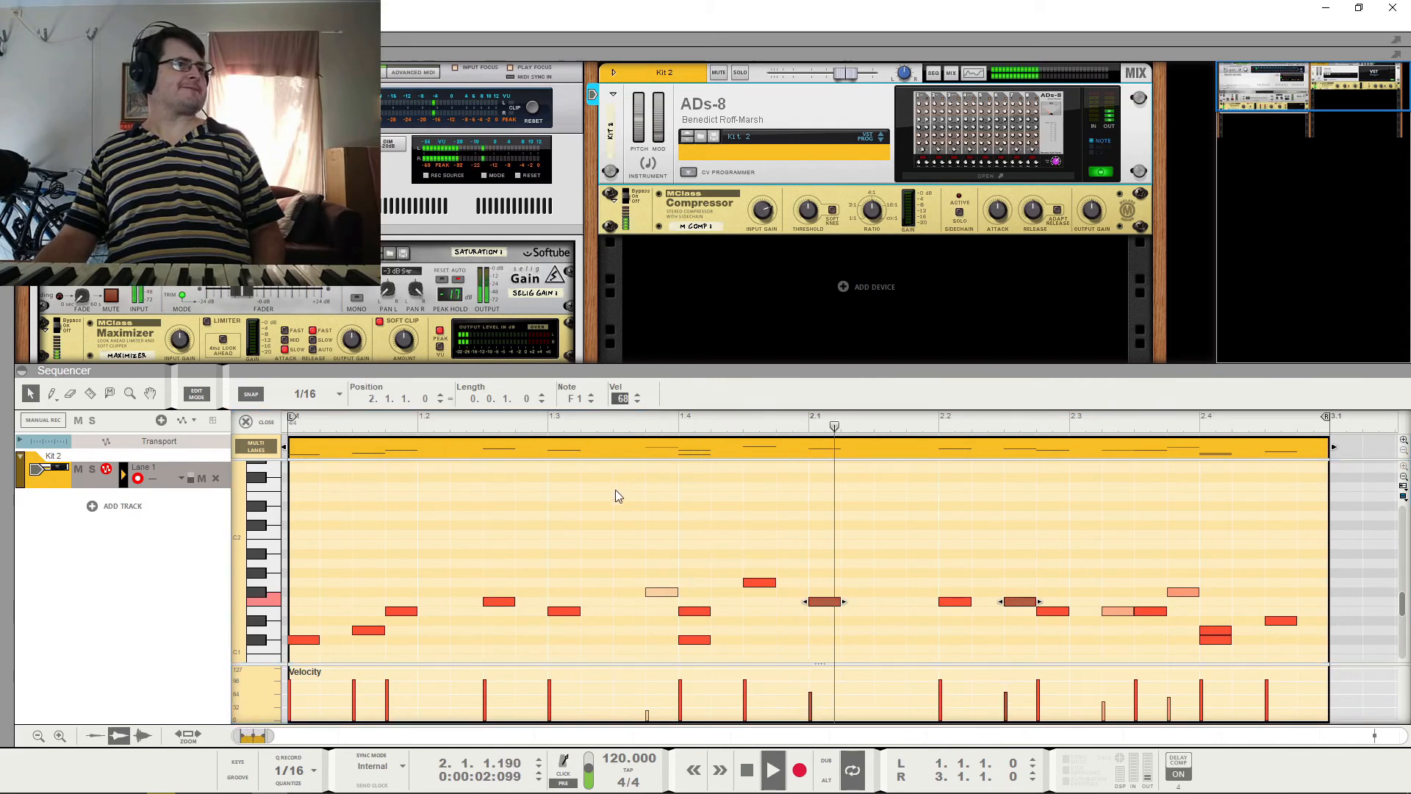
Raise the F1 note at 2.2.1 to F#1 and audition the loop.
click(955, 605)
drag(955, 605, 957, 596)
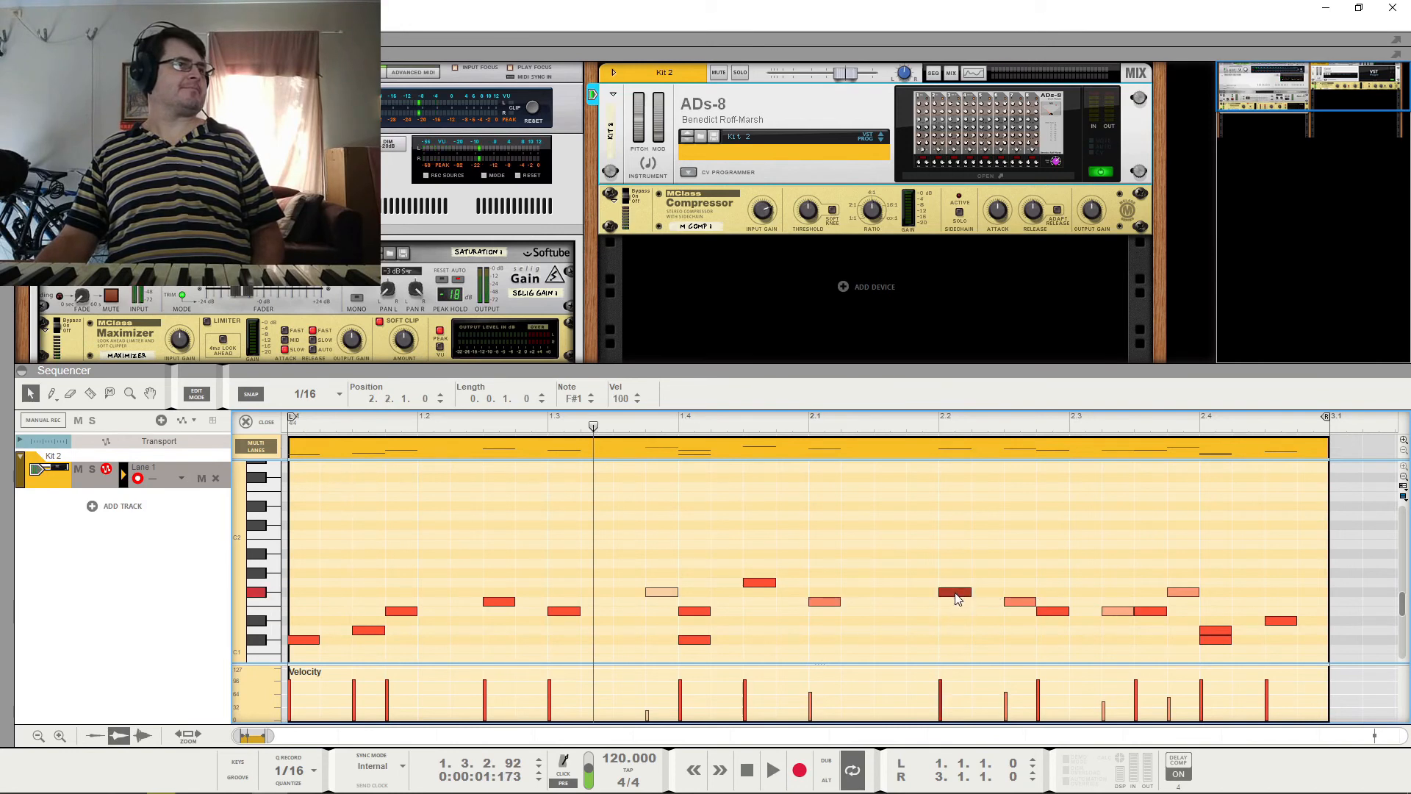
key(space)
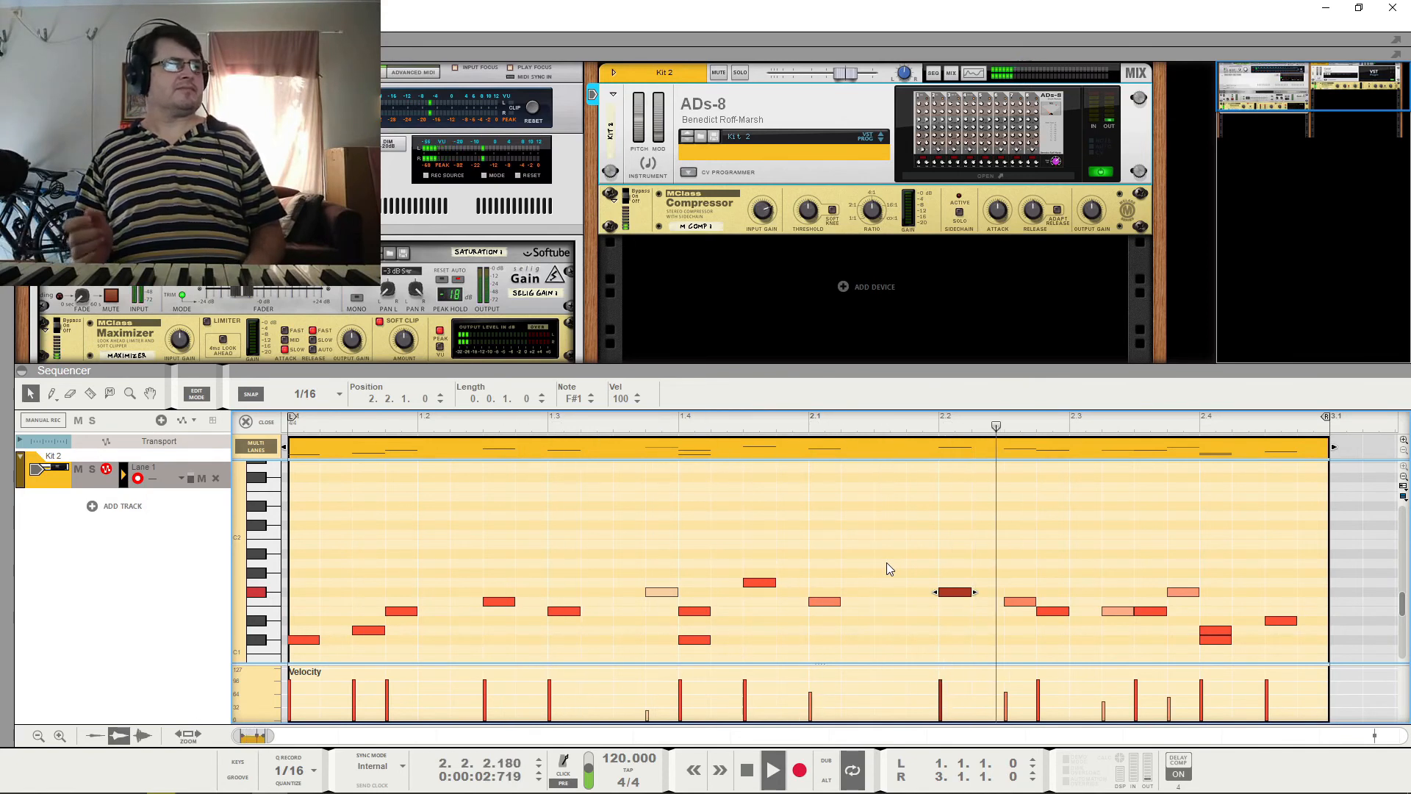
key(space)
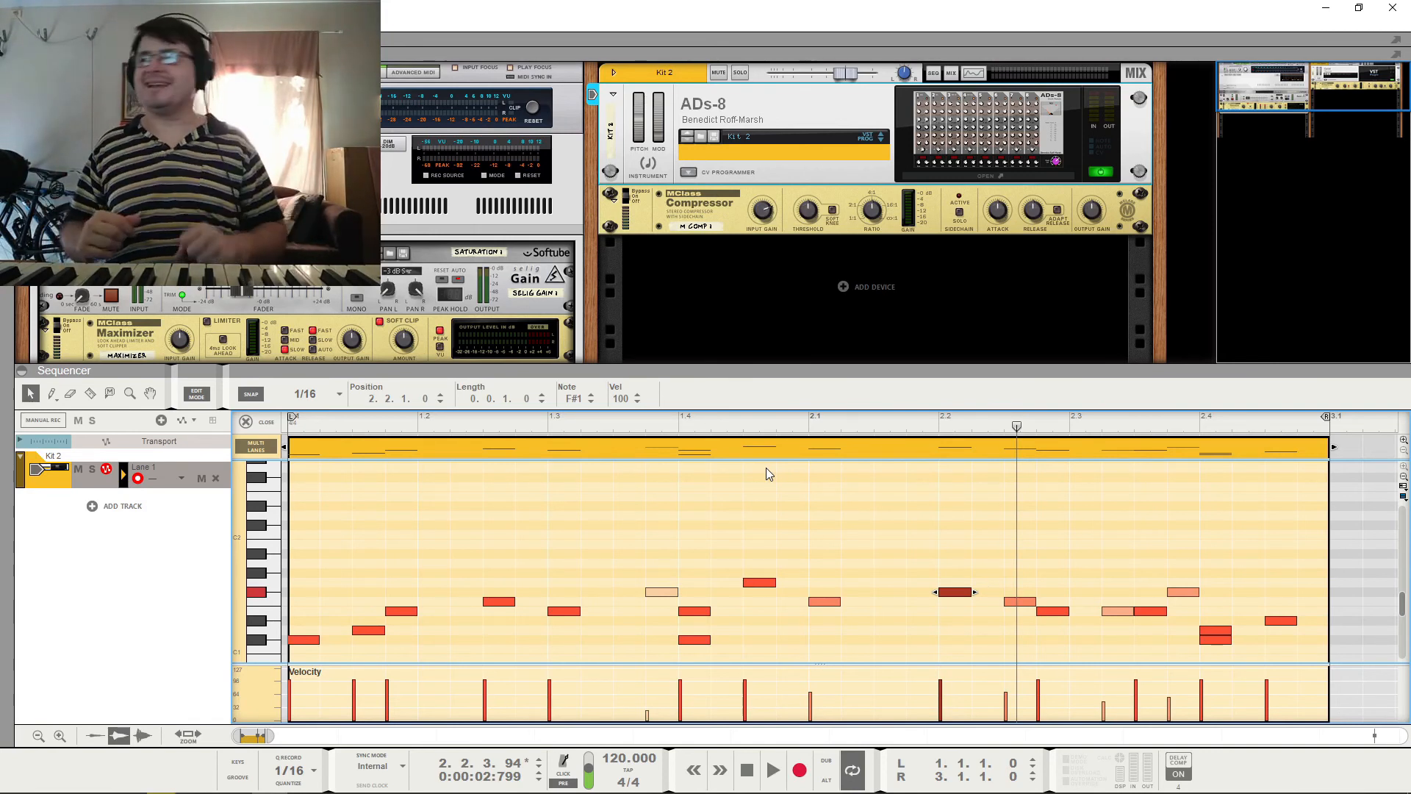
Return the playhead to the start of the pattern, play the loop from there, and stop playback.
drag(638, 422, 283, 427)
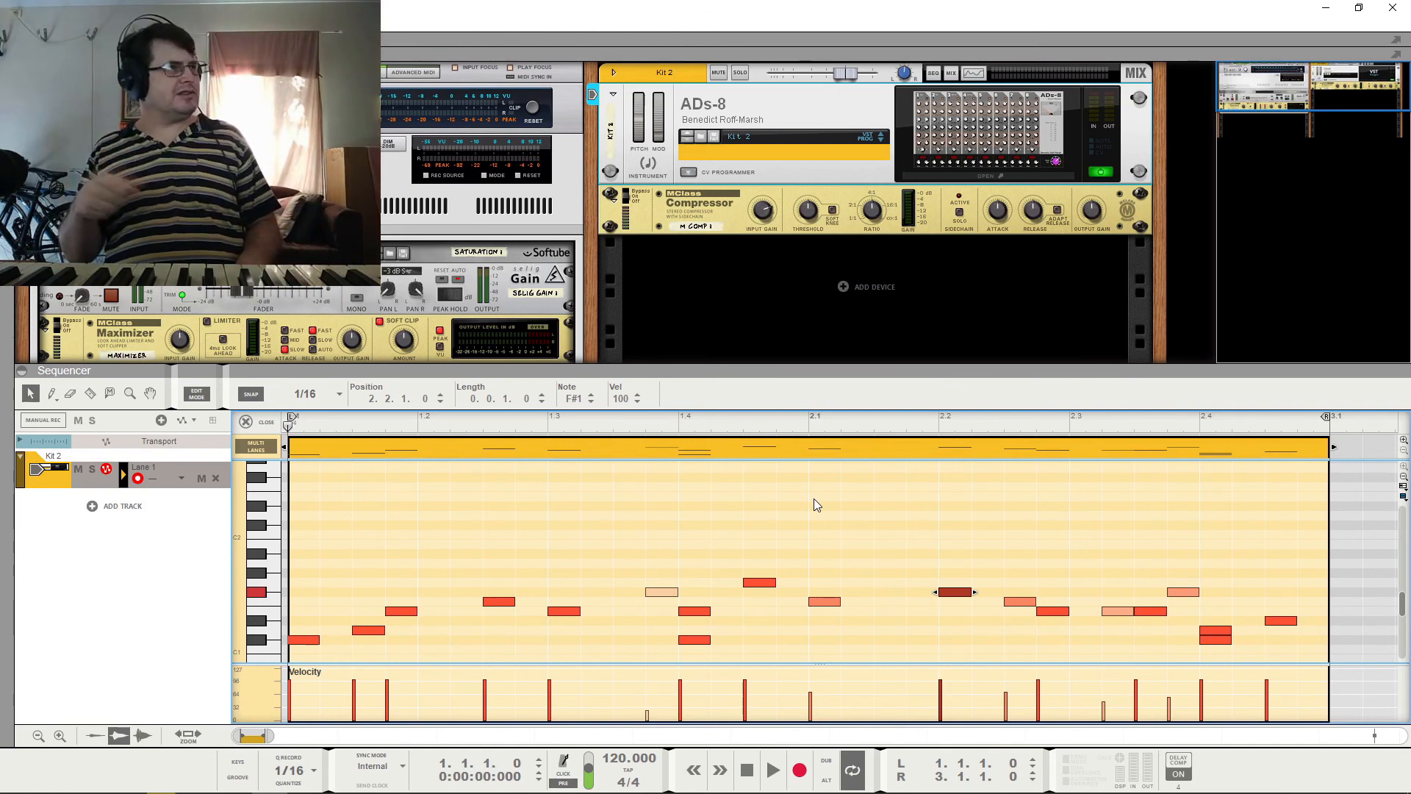
key(space)
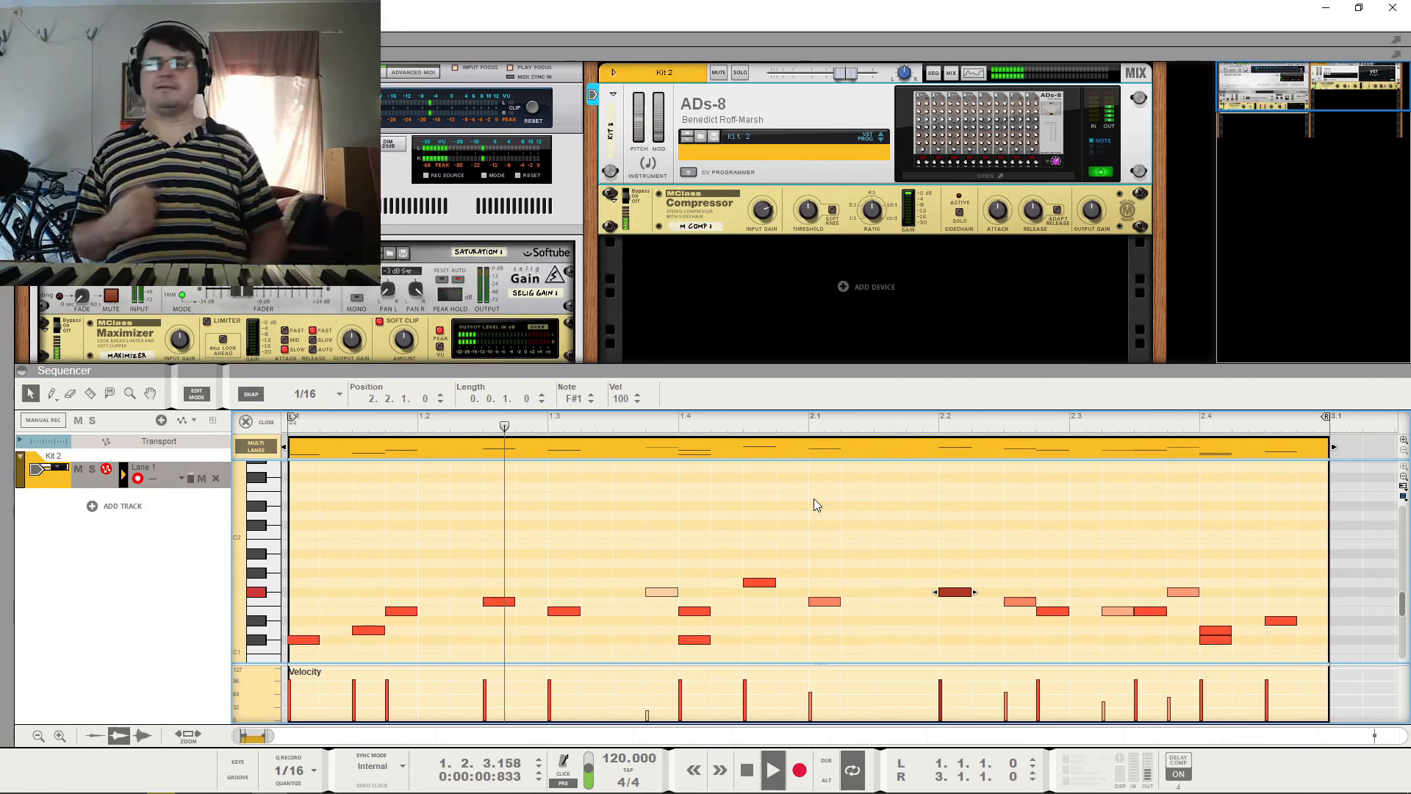
key(space)
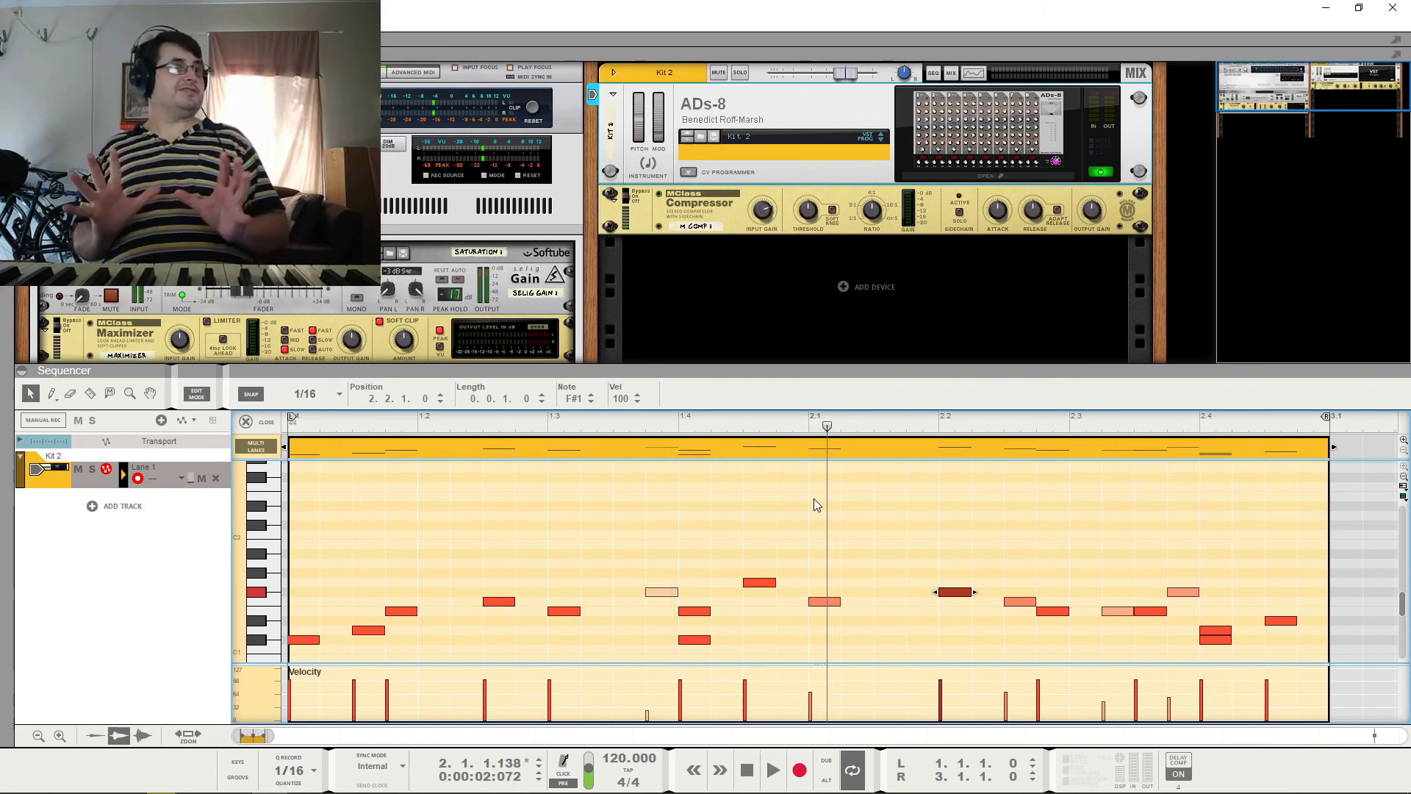